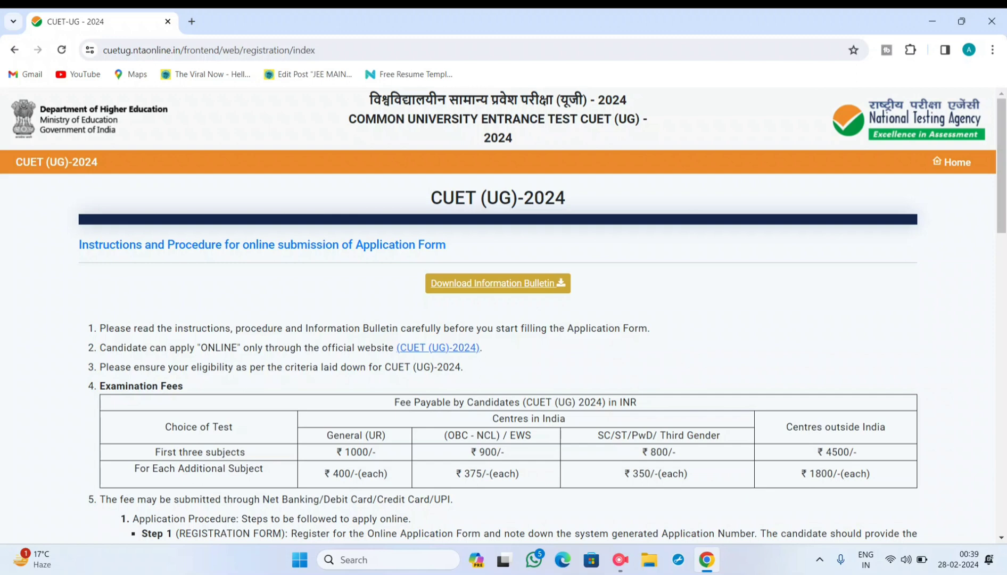
Scroll down through the instructions page to the end.
scroll(503, 314, down, 2)
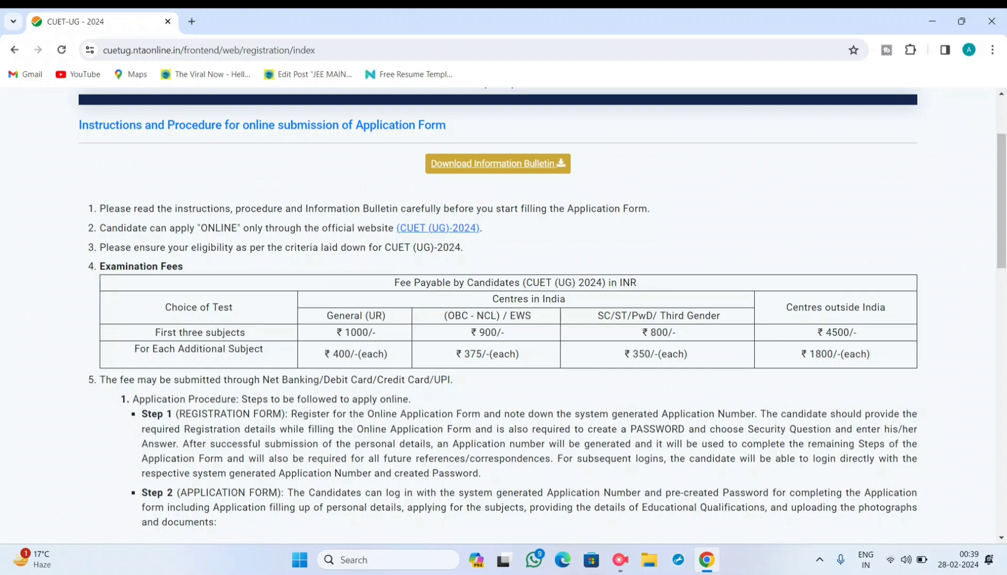
scroll(503, 319, down, 3)
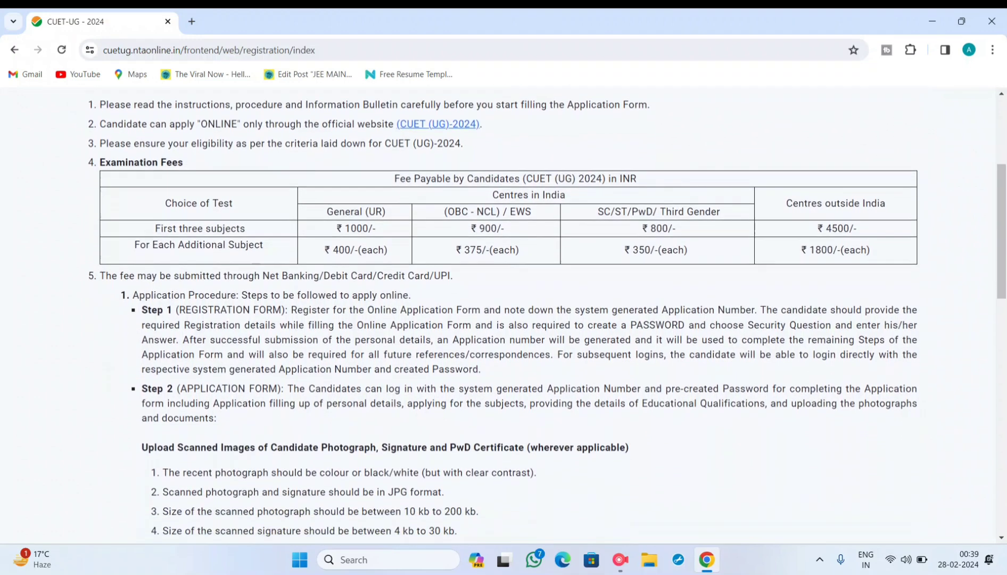
scroll(503, 319, down, 1)
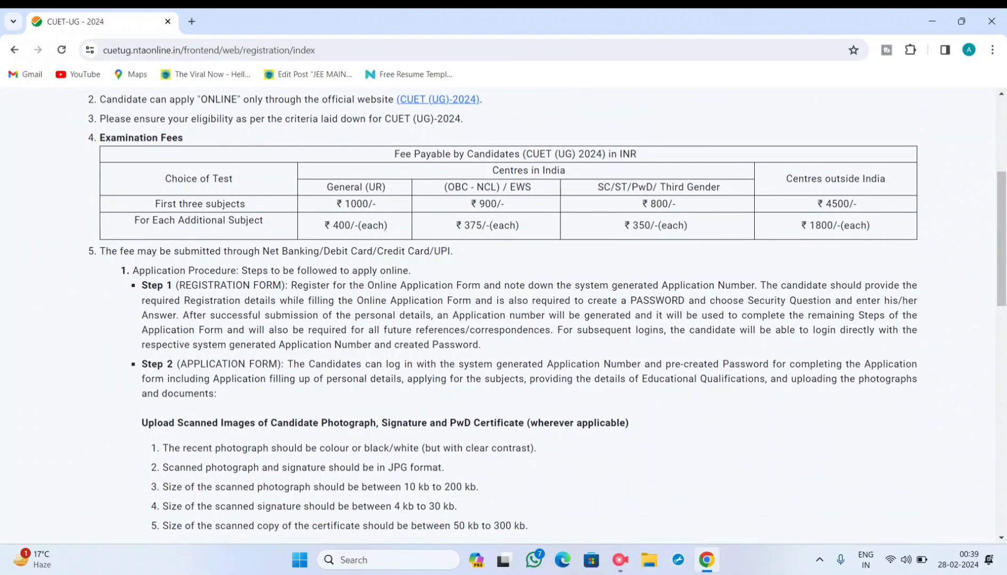
scroll(503, 319, down, 2)
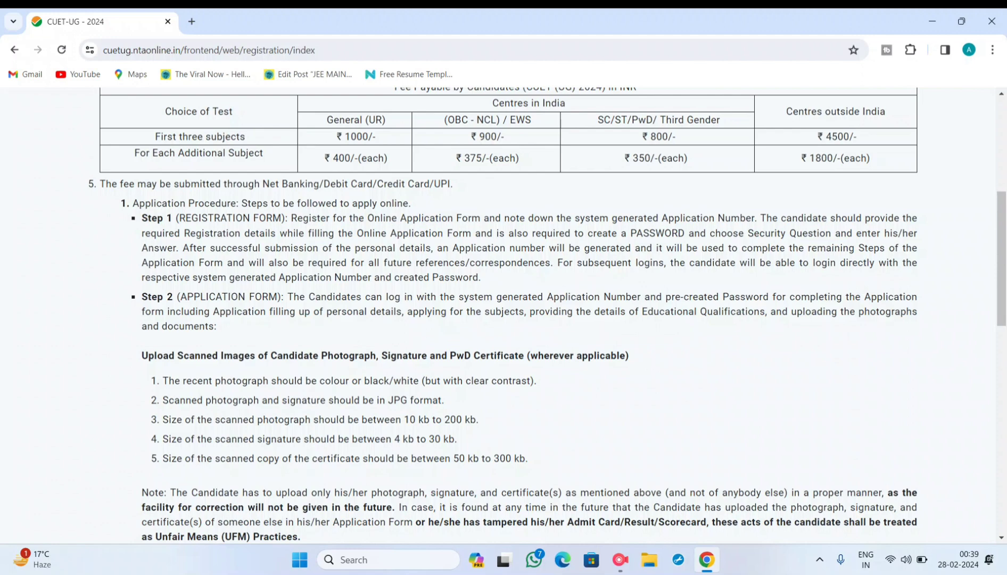
scroll(503, 314, down, 2)
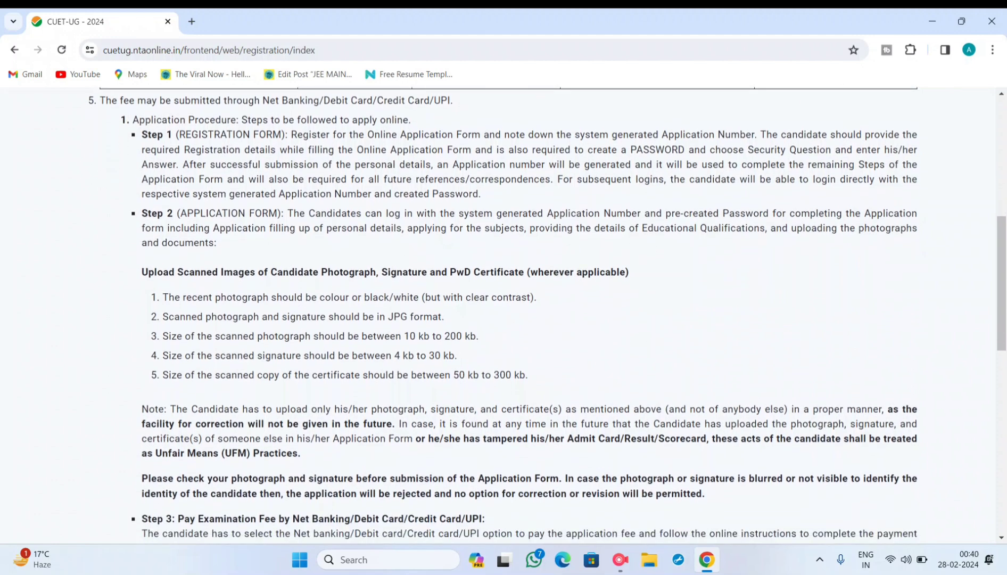
scroll(503, 314, down, 1)
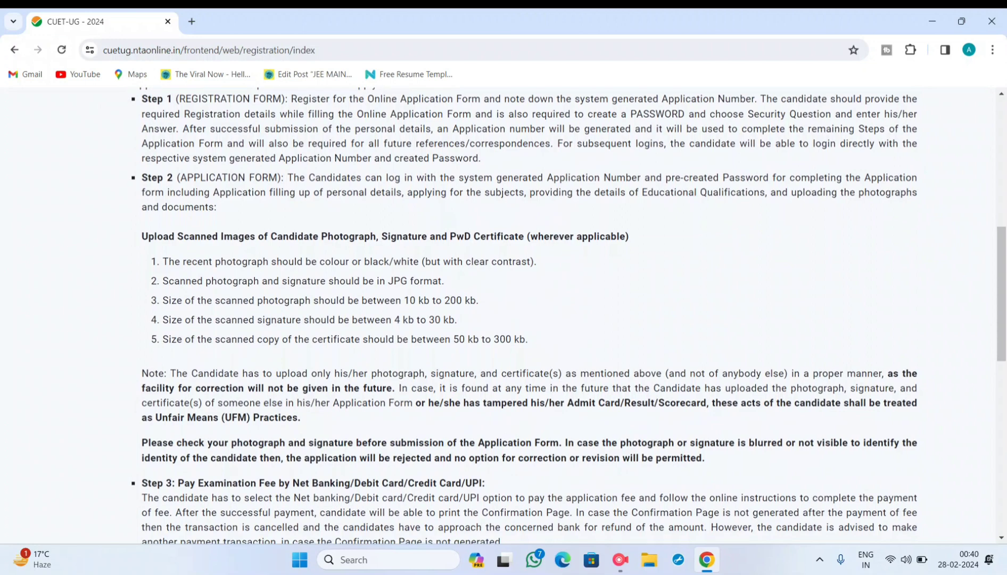
scroll(503, 314, down, 1)
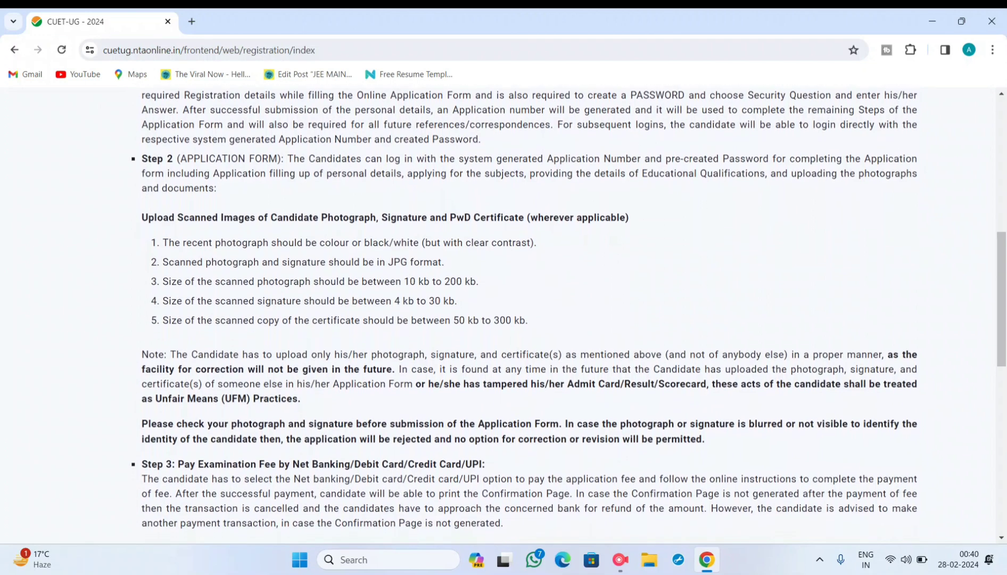
scroll(504, 314, down, 1)
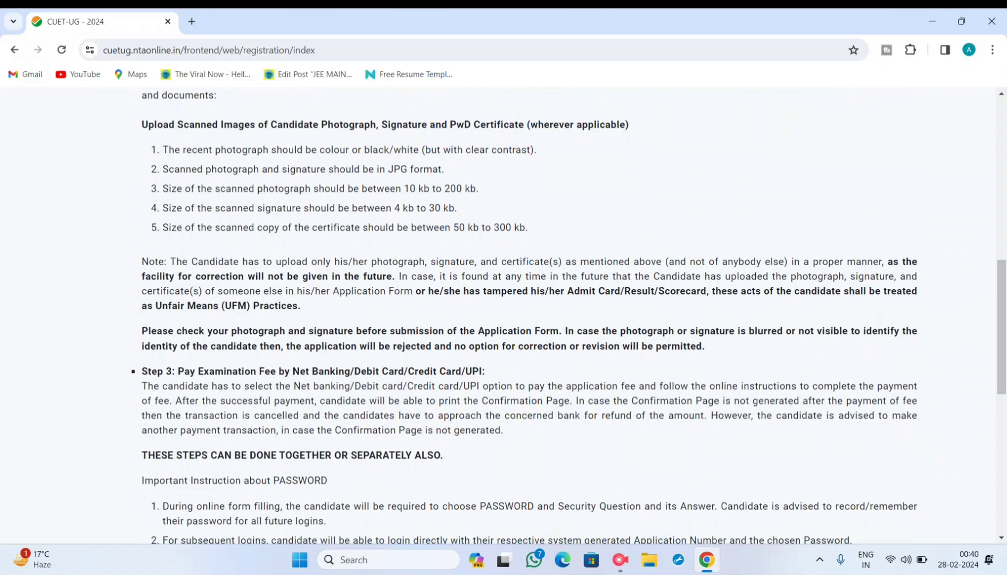
scroll(574, 317, down, 1)
scroll(574, 318, down, 3)
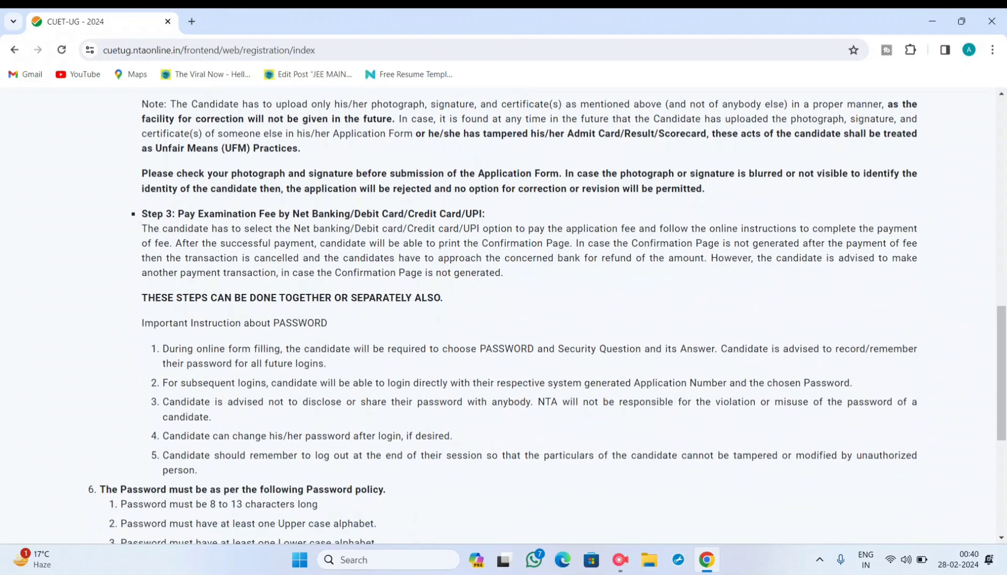
scroll(503, 314, down, 3)
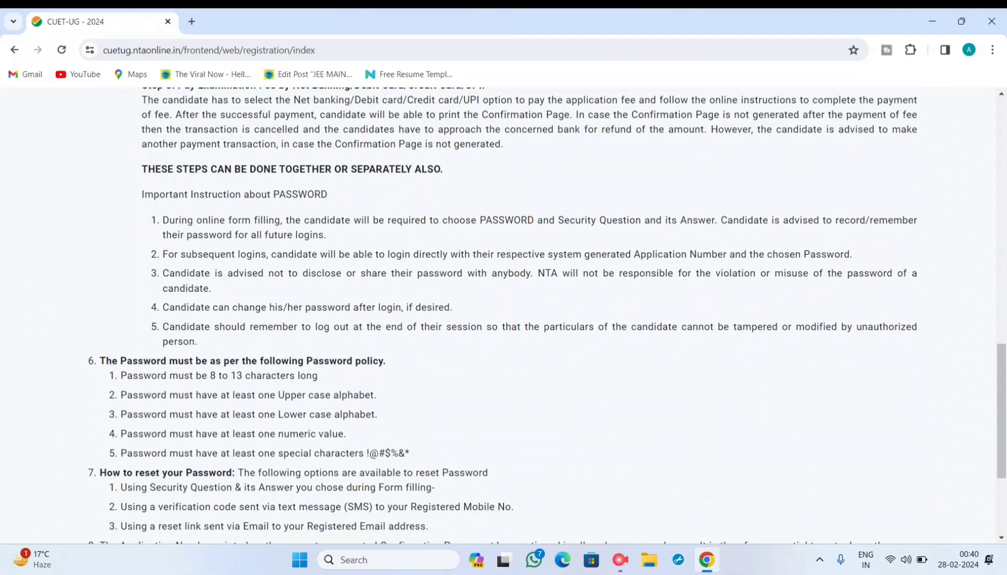
scroll(504, 314, down, 2)
scroll(503, 314, down, 1)
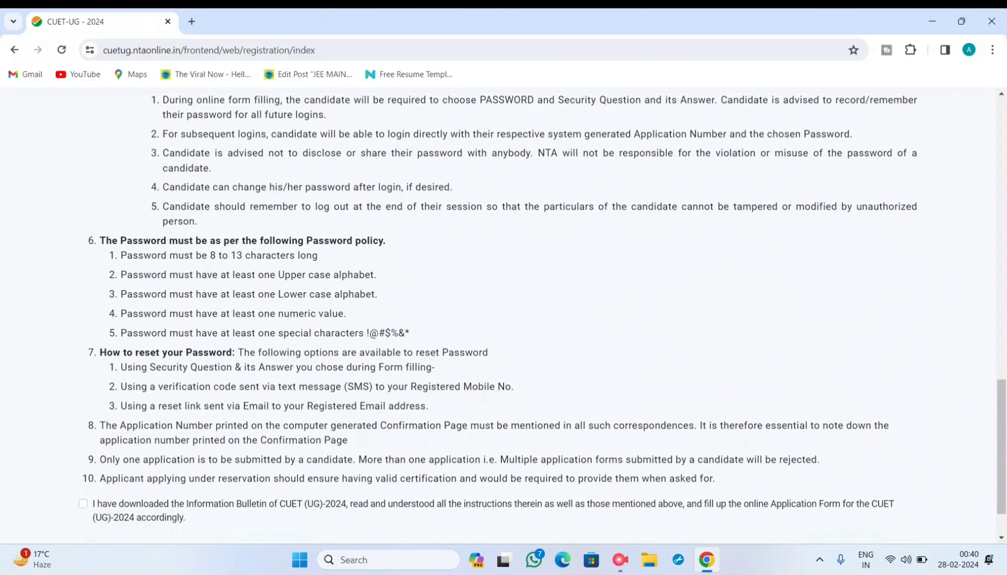
scroll(537, 317, down, 1)
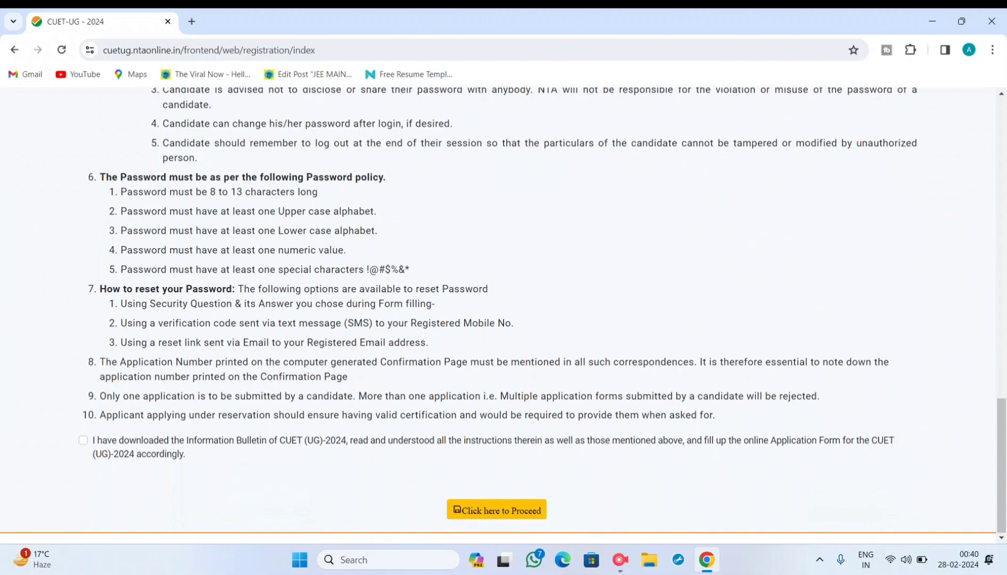
Accept the declaration about reading the instructions and proceed to Login and Identification.
click(496, 510)
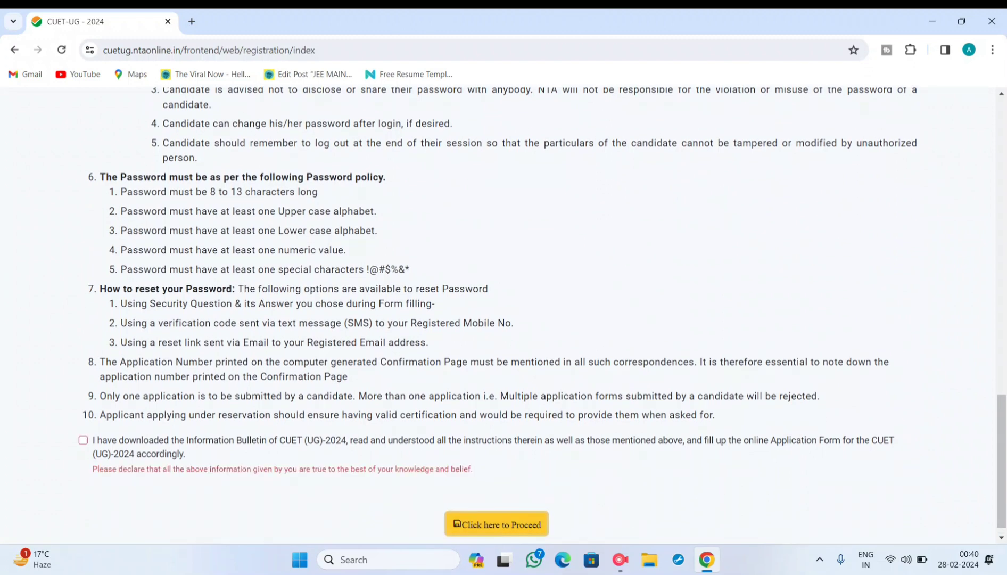
click(83, 440)
click(496, 510)
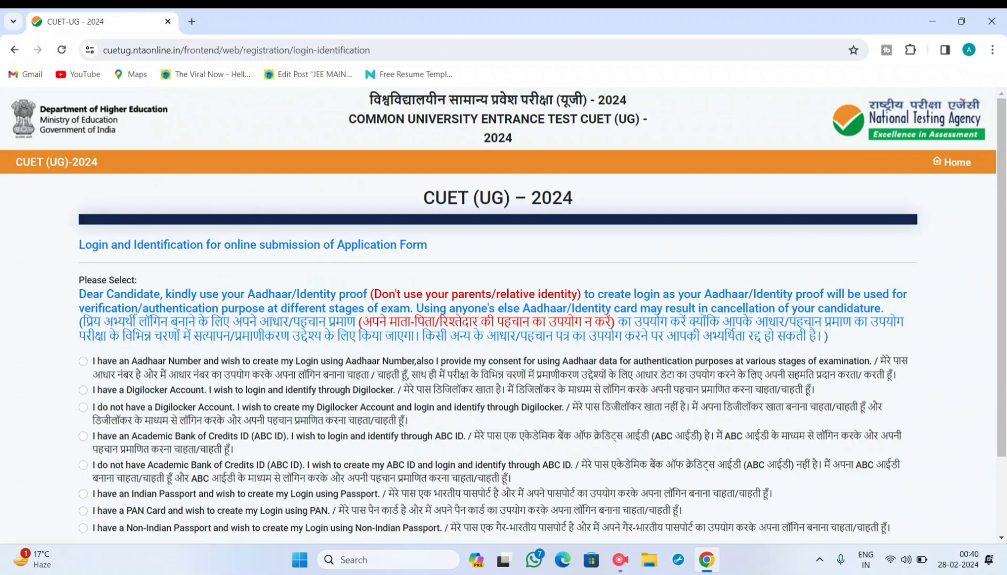
Select 'I have an Aadhaar Number' and enter the candidate's 12-digit Aadhaar number.
scroll(504, 308, down, 2)
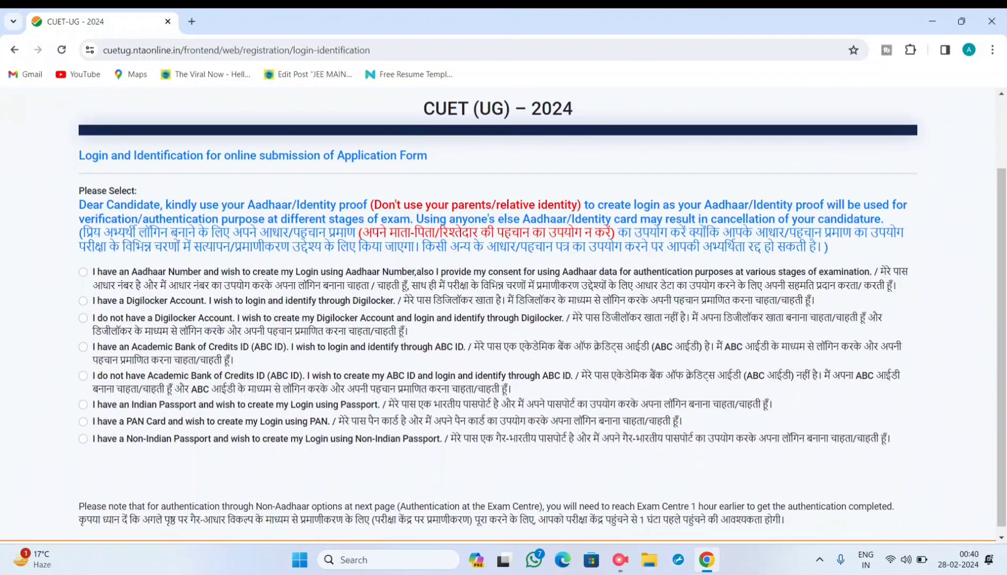
scroll(503, 314, up, 1)
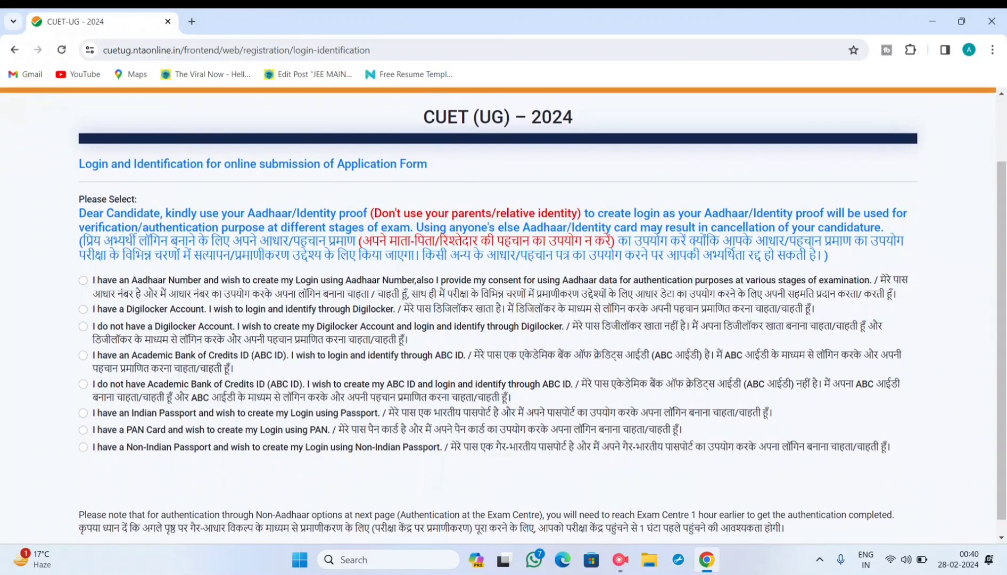
scroll(503, 310, down, 1)
scroll(503, 314, up, 1)
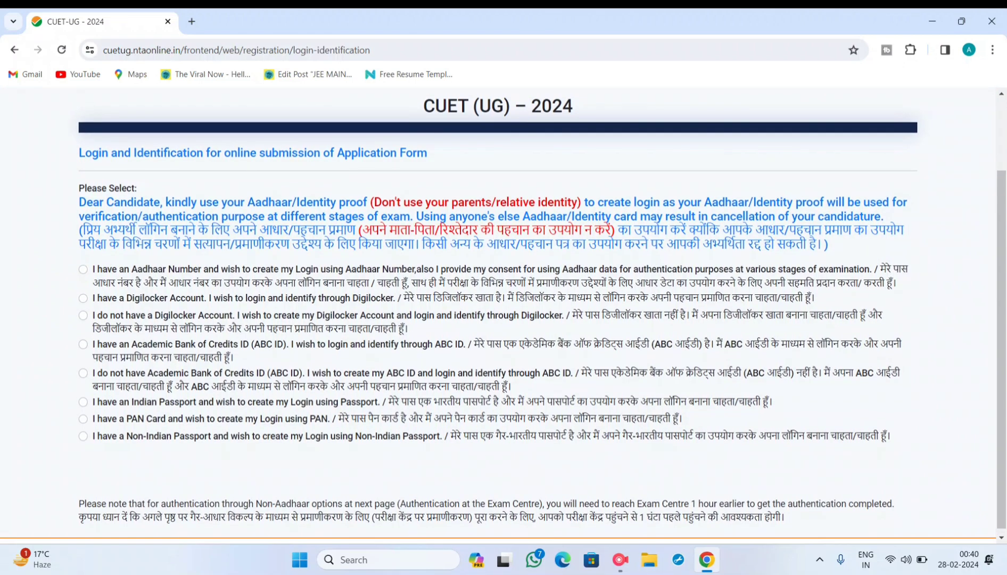
click(83, 269)
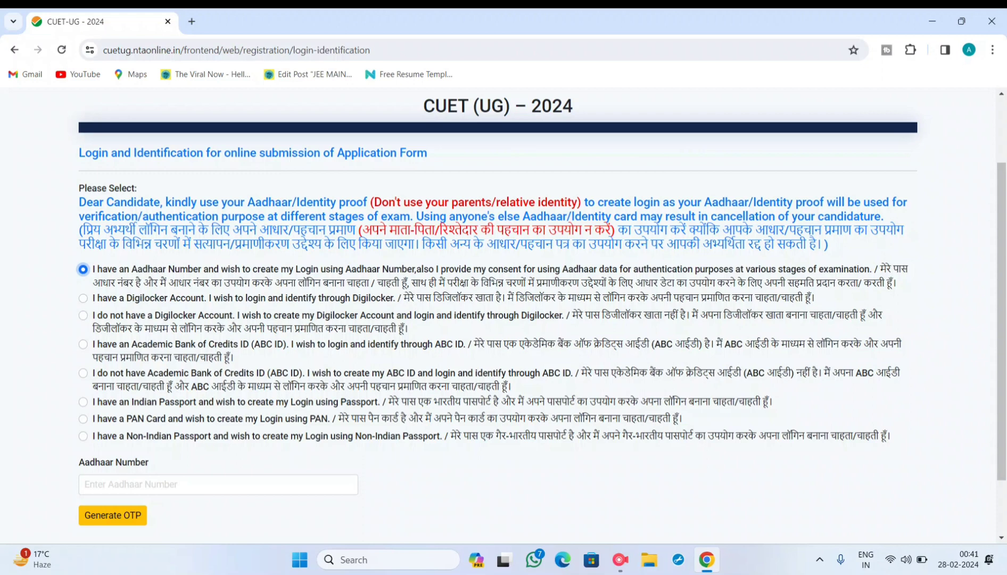
click(219, 484)
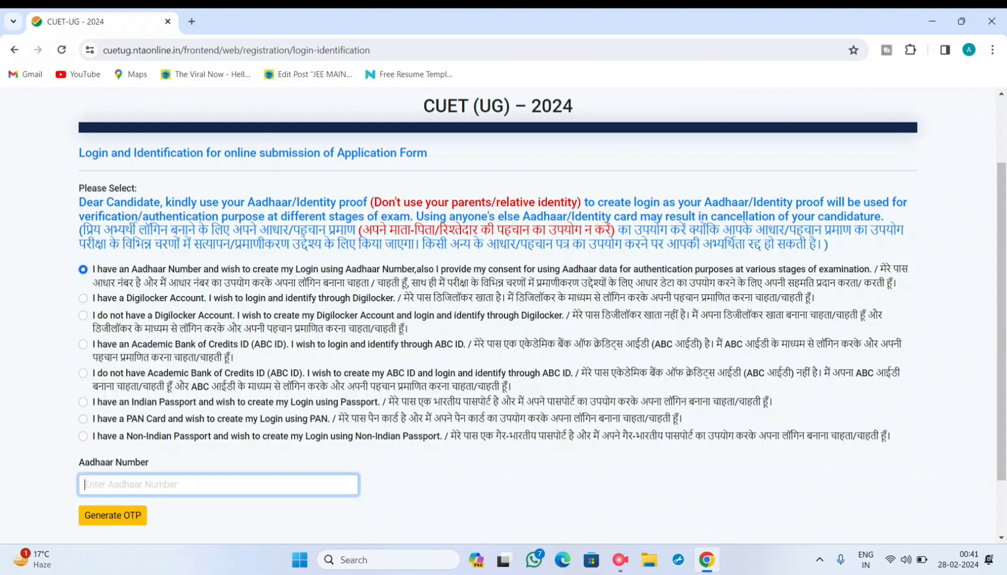
scroll(541, 315, down, 1)
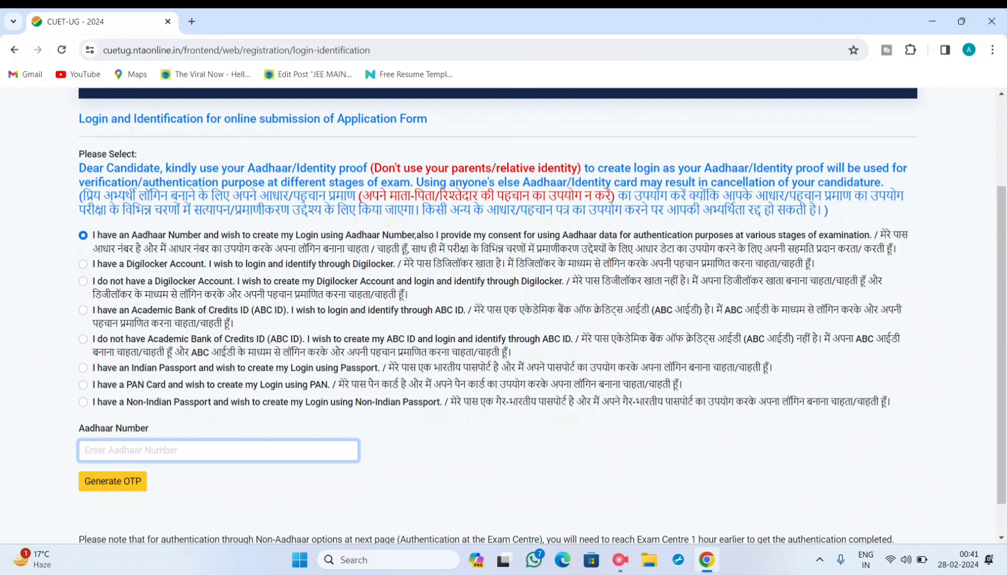
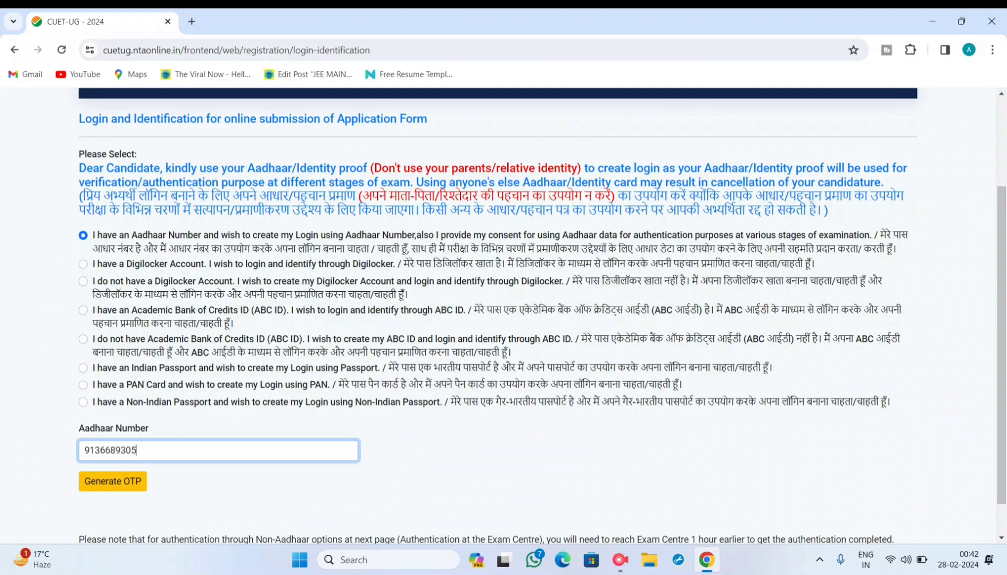
Generate an OTP for the Aadhaar number, enter the received code and validate it.
click(112, 481)
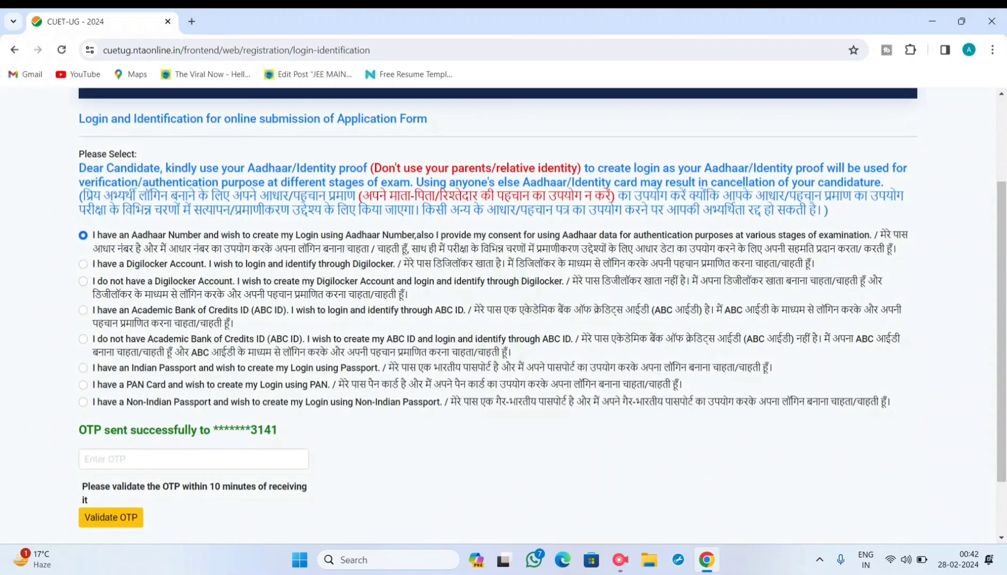
click(194, 459)
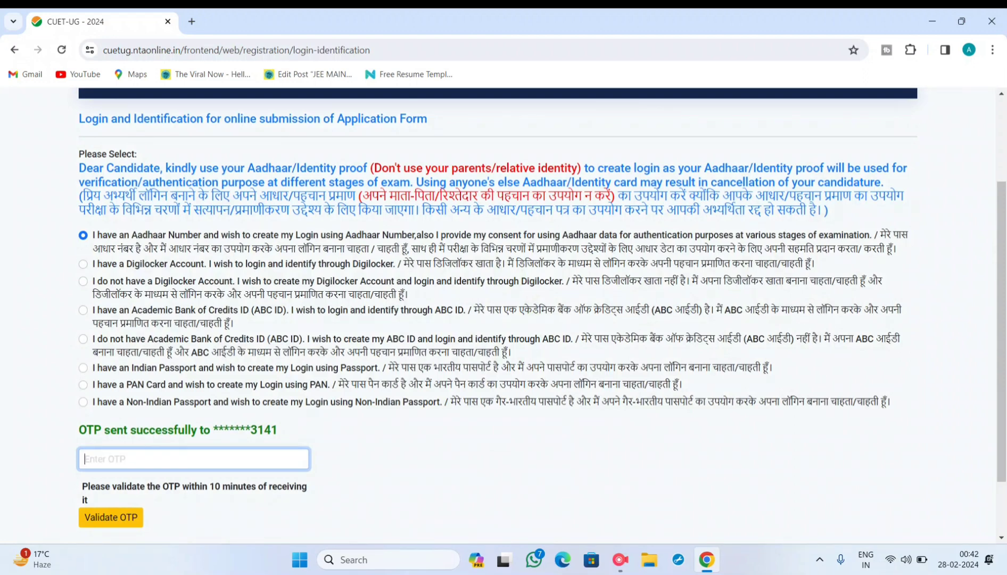
click(111, 518)
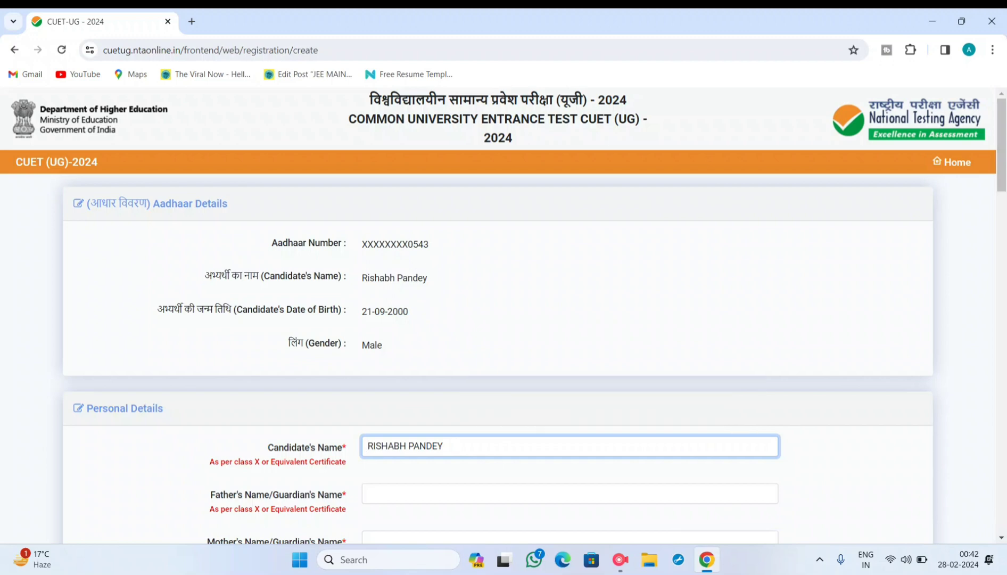
Enter the father's and mother's full names in capitals under Personal Details.
click(569, 494)
scroll(570, 493, down, 1)
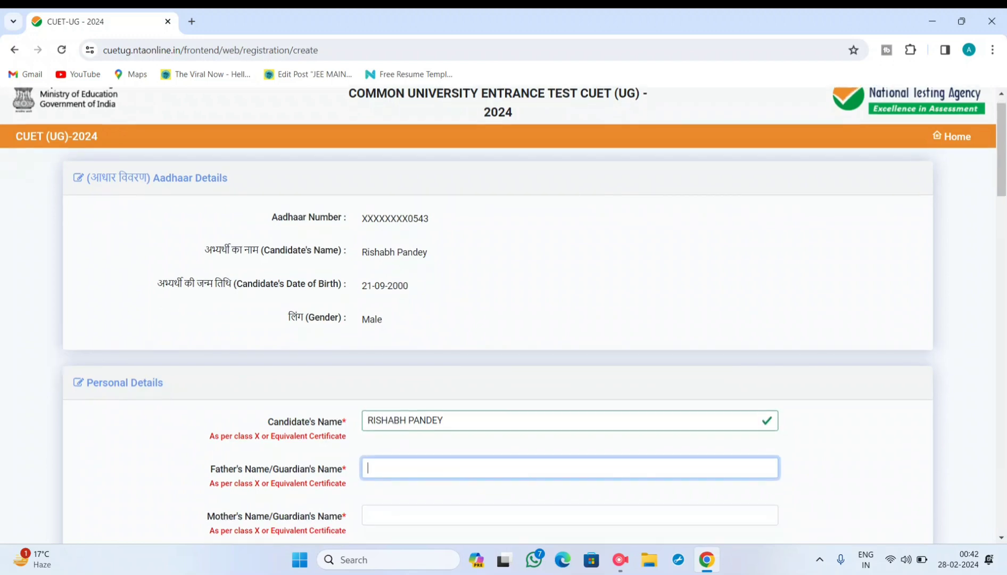
scroll(503, 314, down, 3)
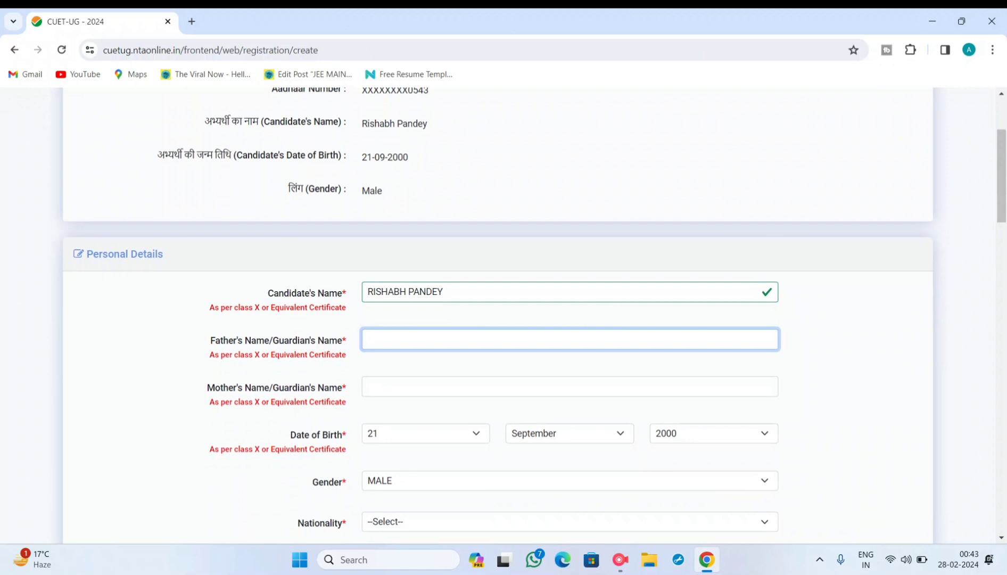
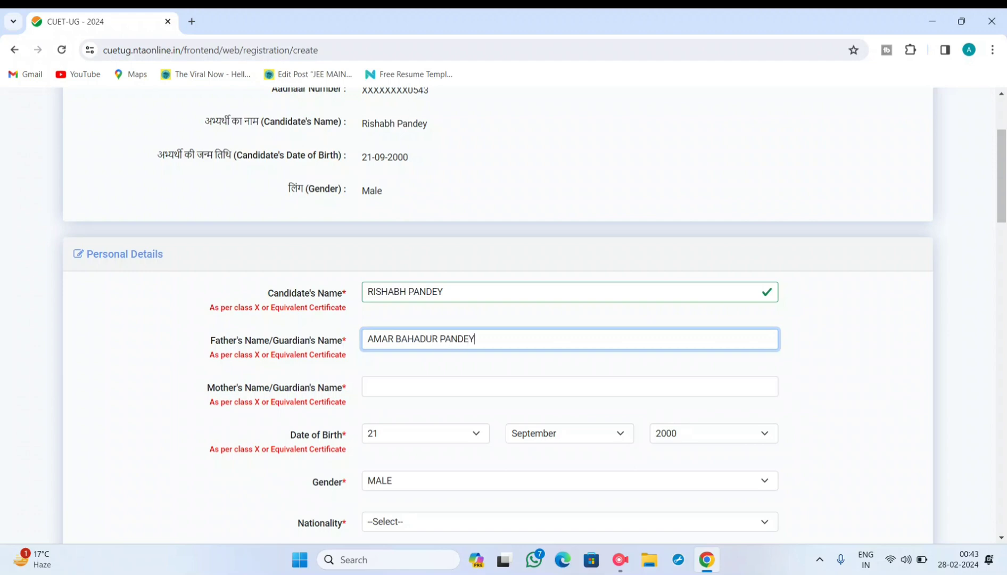
key(Tab)
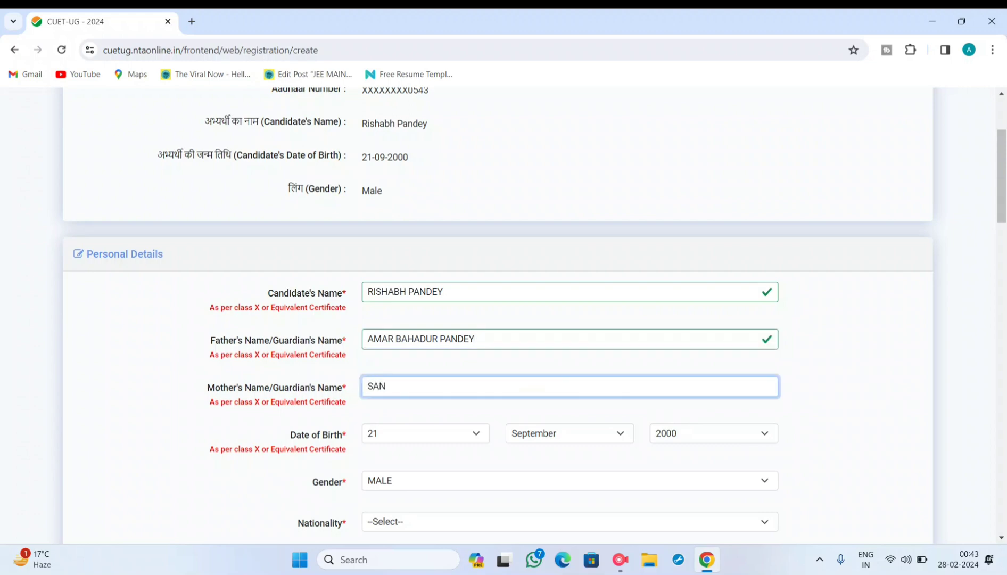
scroll(532, 314, down, 2)
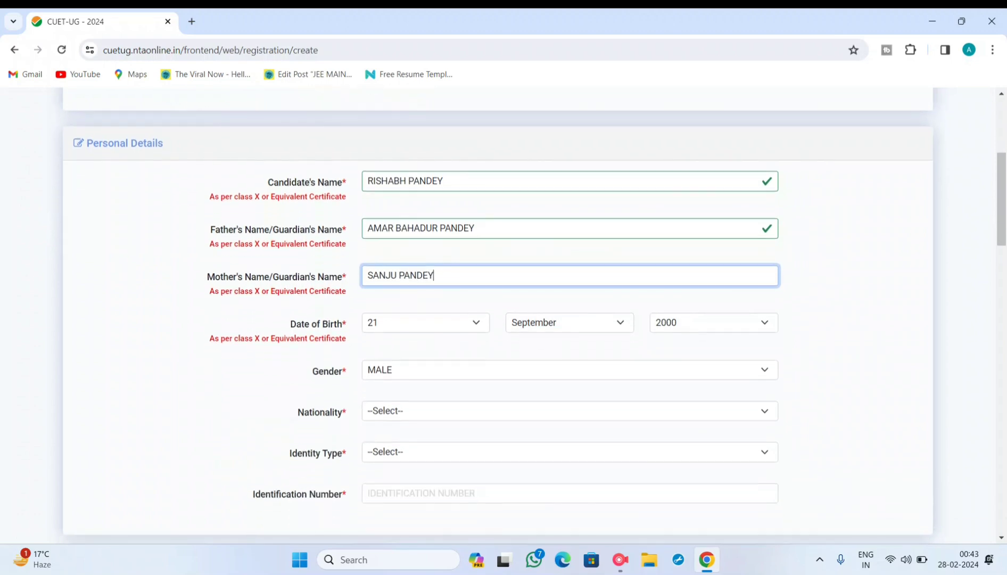
Set Nationality to INDIAN and Identity Type to ANY OTHER VALID GOVT IDENTITY WITH PHOTOGRAPH.
click(570, 411)
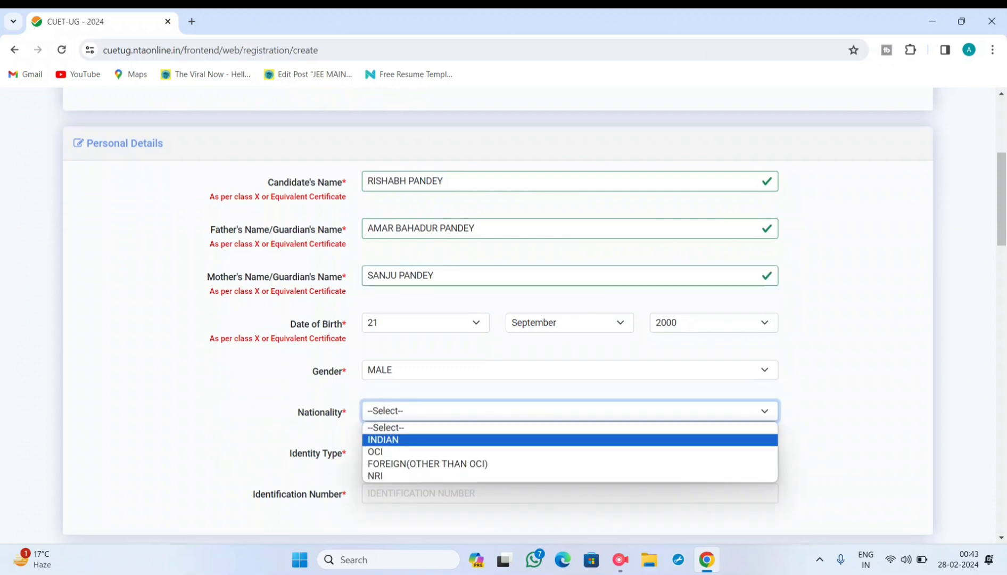
click(569, 440)
click(569, 451)
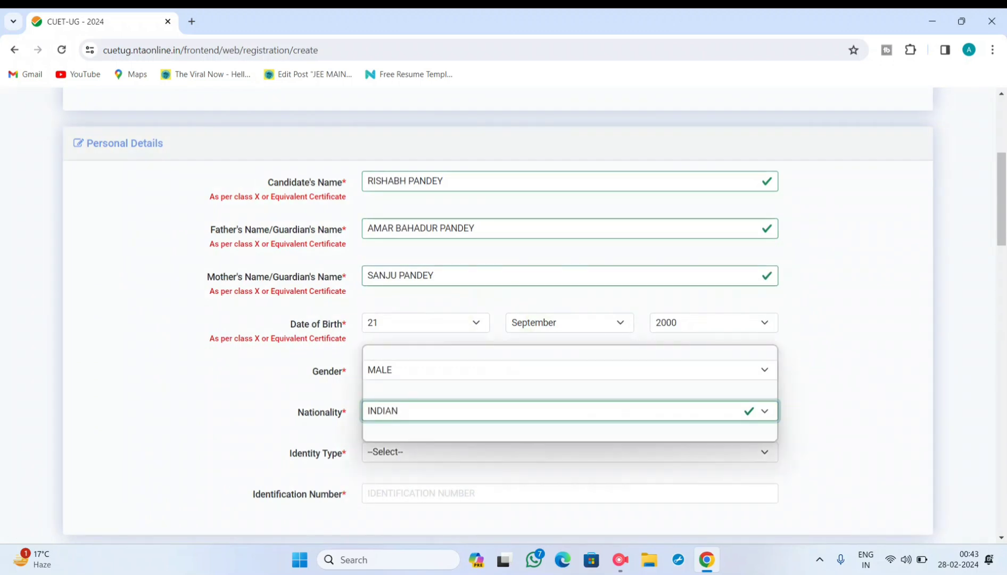
click(569, 452)
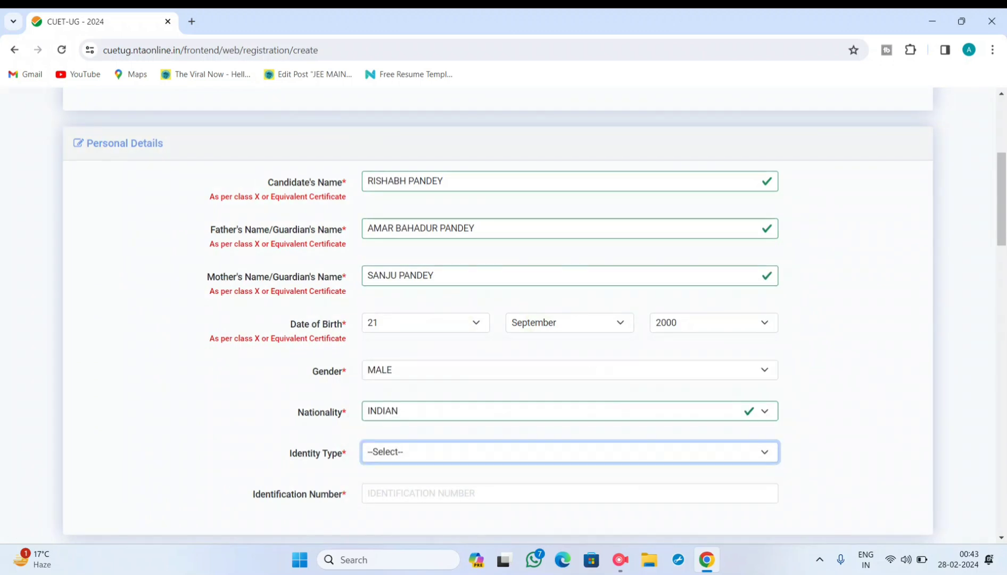
click(569, 452)
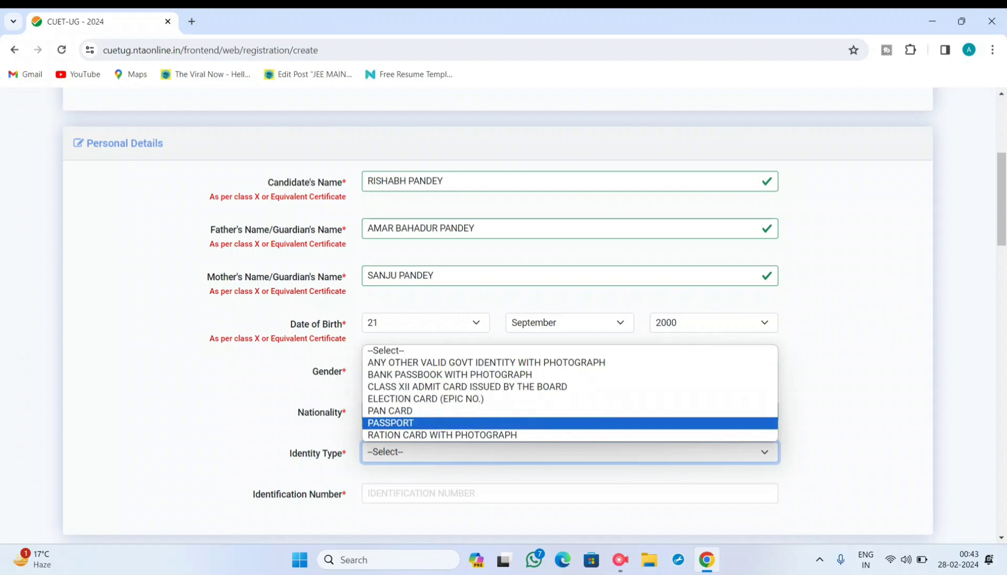
click(486, 362)
Enter the candidate's identification number.
scroll(485, 362, down, 1)
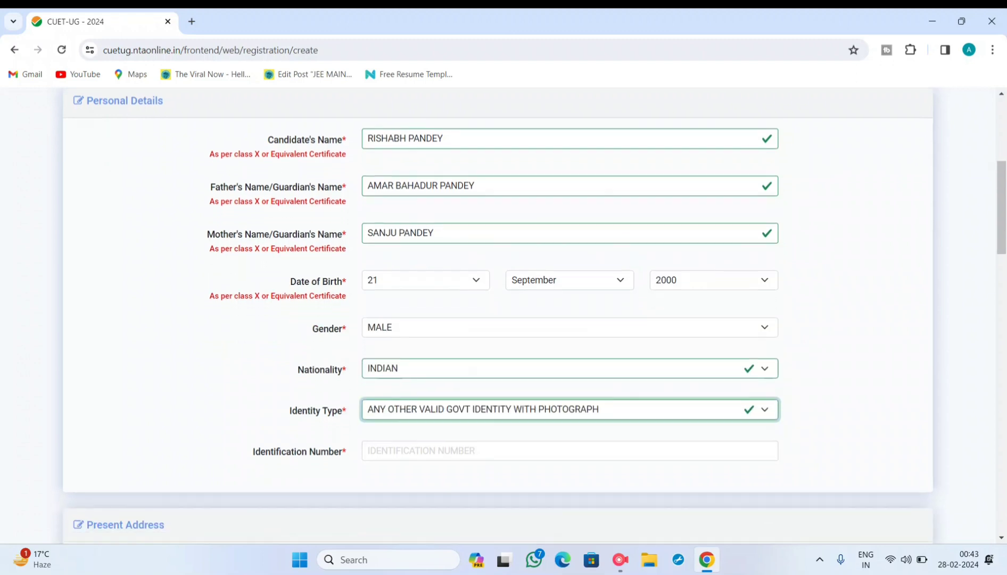
scroll(486, 373, down, 1)
click(486, 396)
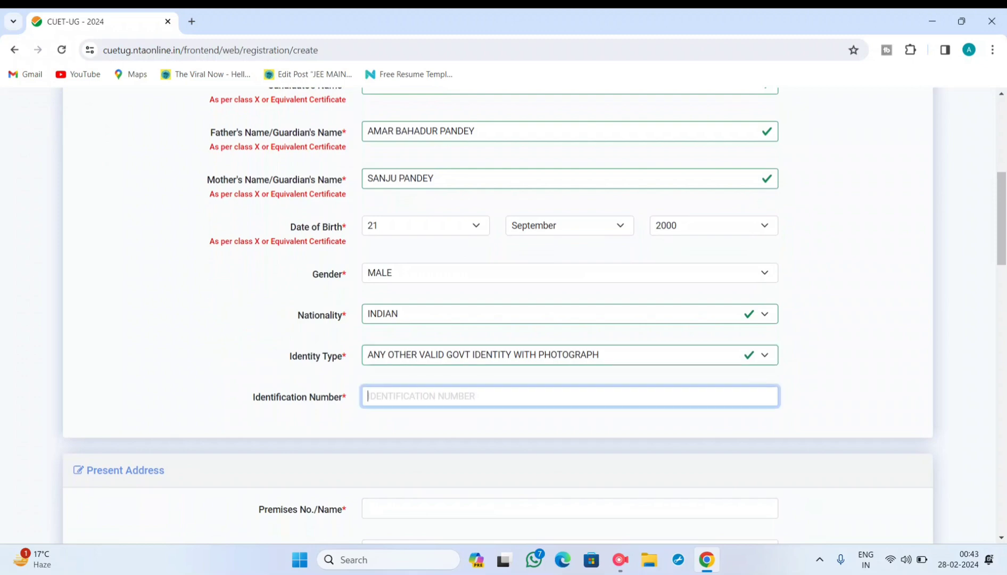
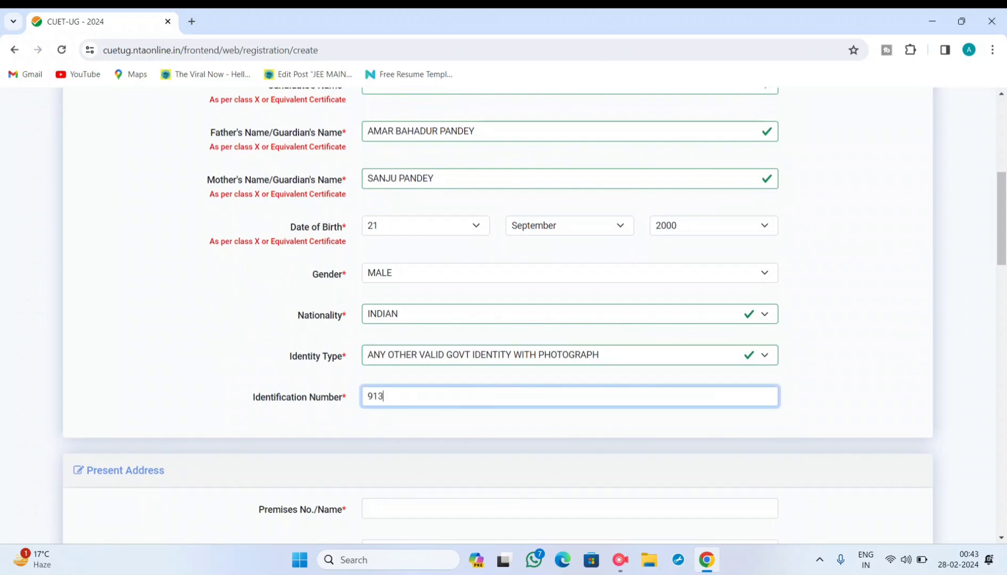
scroll(532, 314, down, 2)
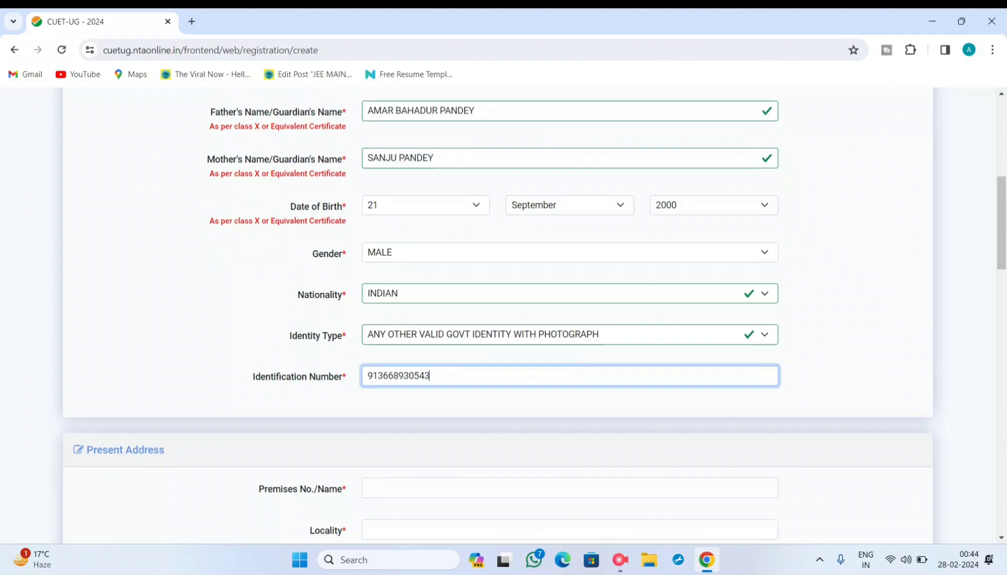
Confirm the identification number and bring the Present Address section into view.
key(Tab)
scroll(532, 314, down, 1)
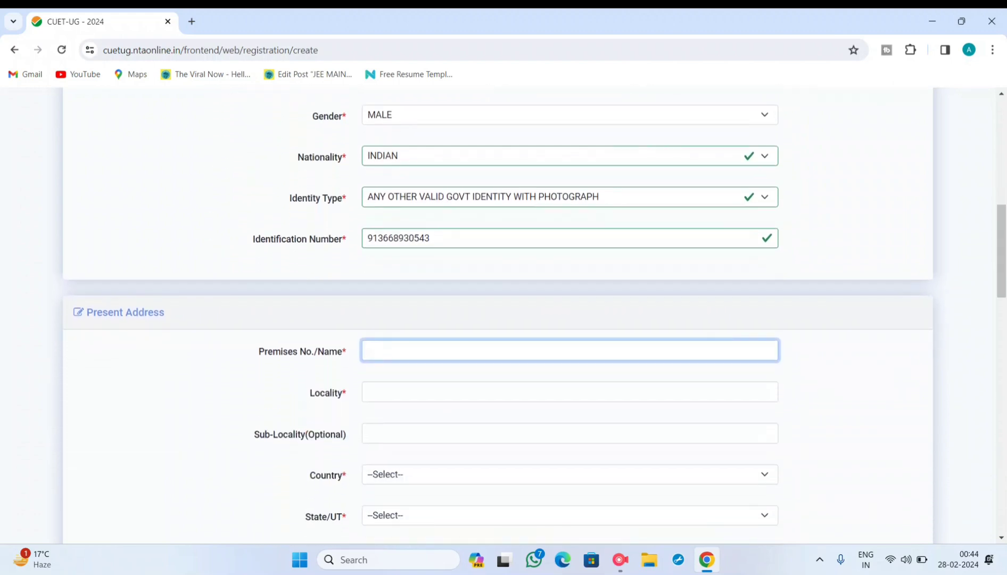
scroll(532, 313, down, 2)
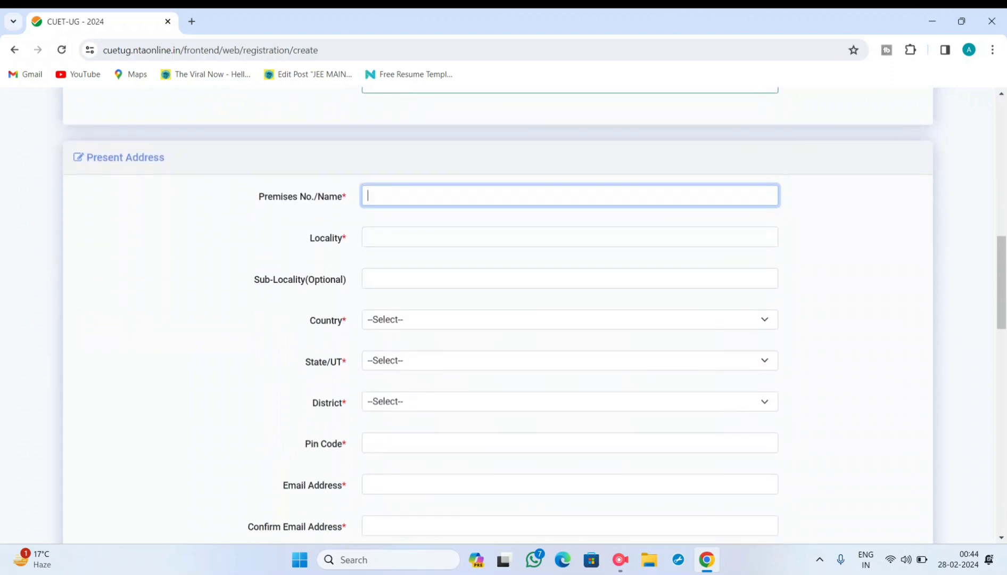
scroll(532, 314, down, 3)
scroll(532, 314, down, 2)
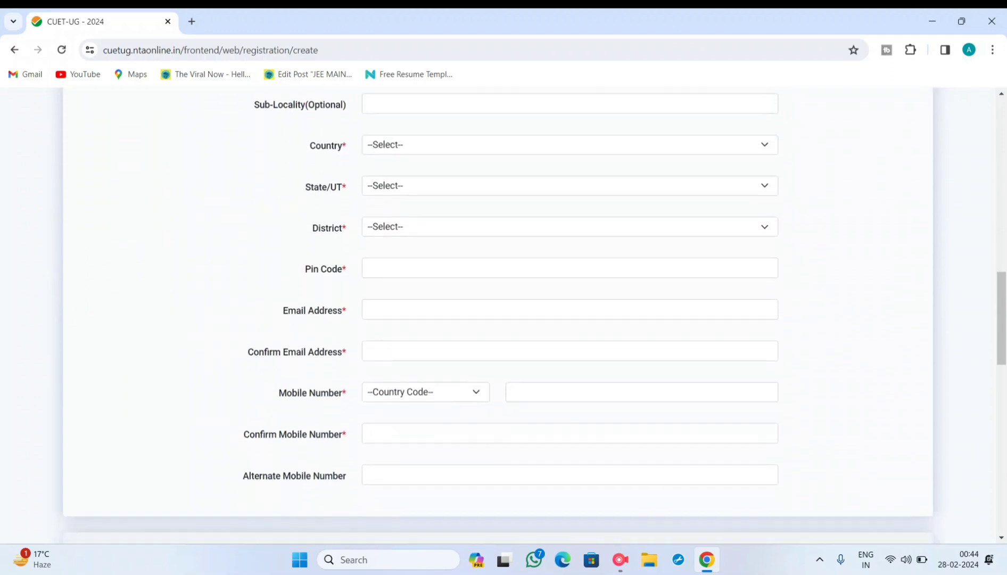
scroll(532, 314, up, 3)
scroll(532, 313, up, 3)
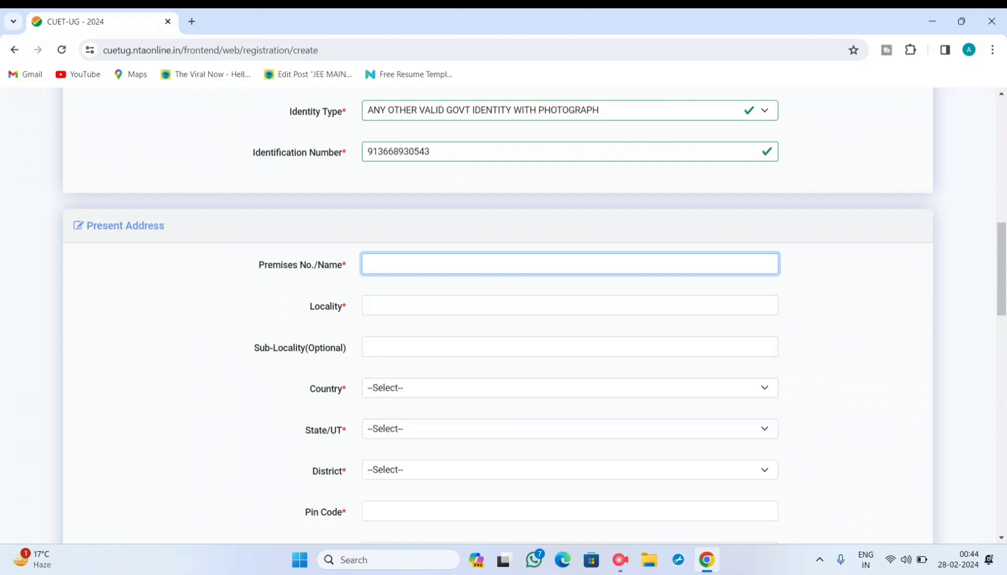
Enter the village name as Premises No./Name and the post office as Locality, fixing typos.
click(570, 305)
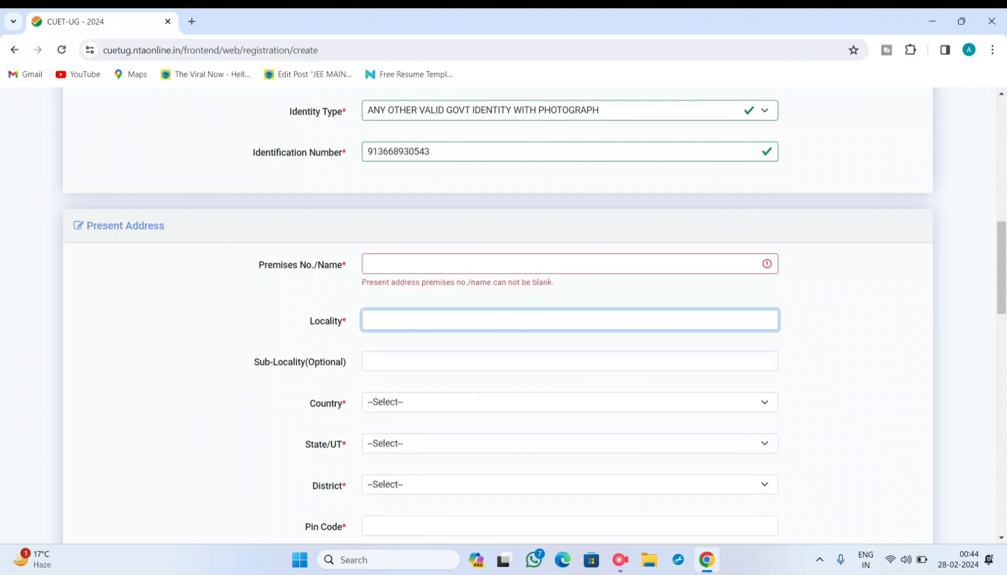
click(570, 263)
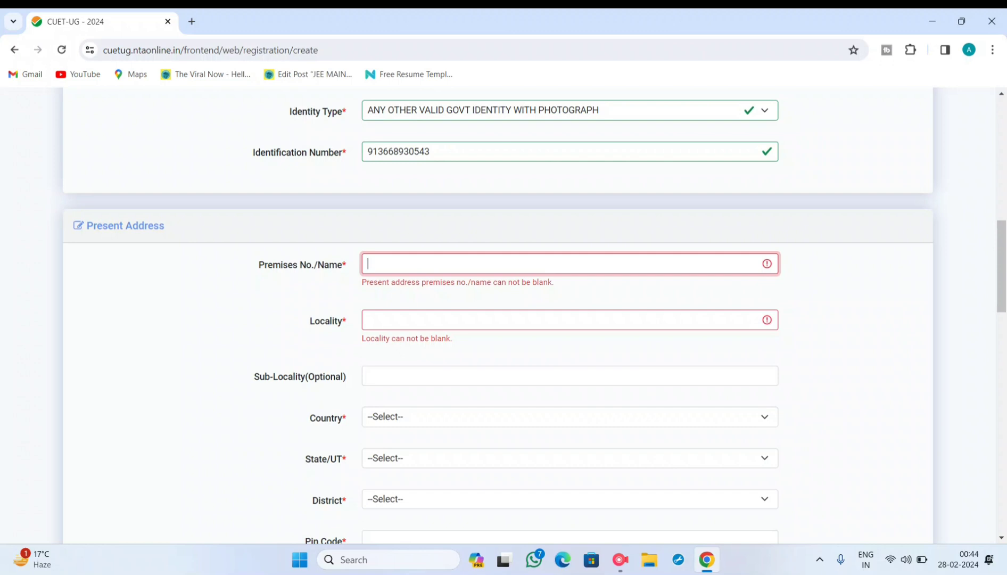
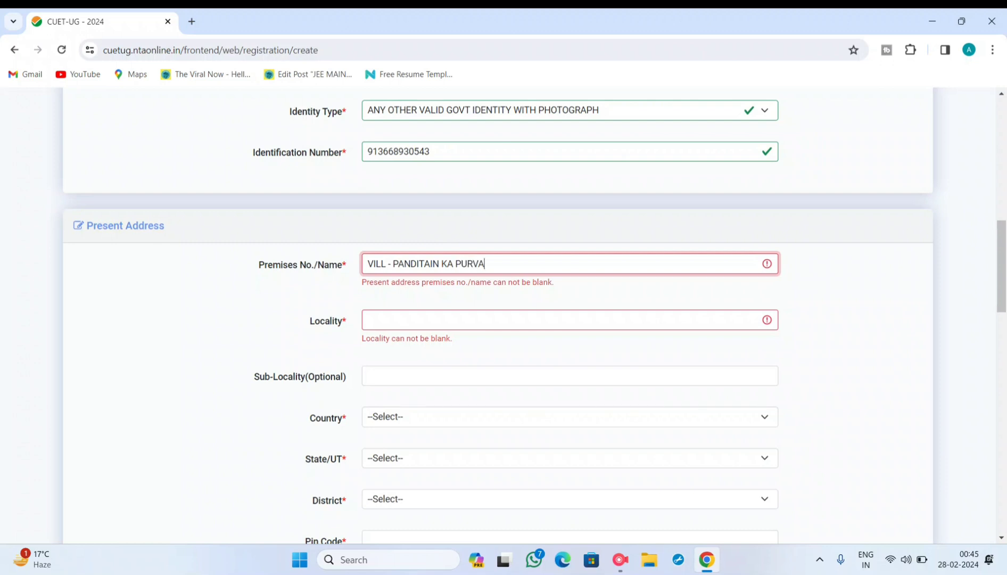
key(Tab)
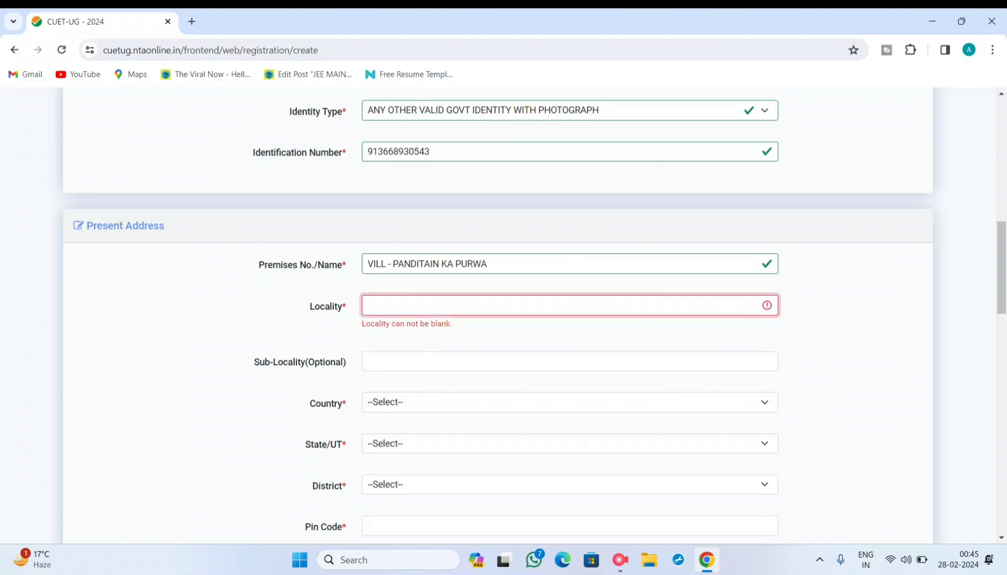
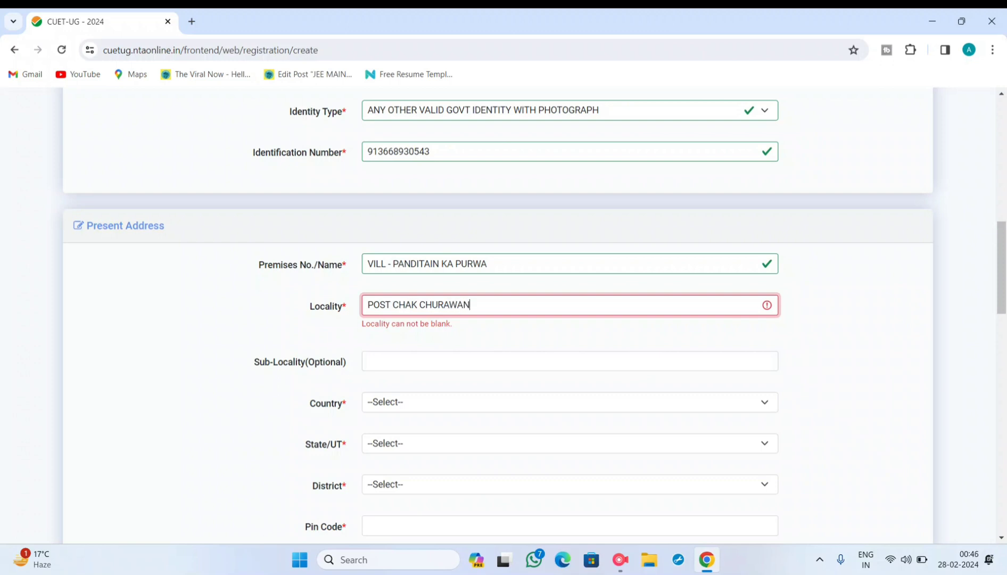
Select INDIA as the present address country.
click(569, 402)
scroll(564, 239, down, 10)
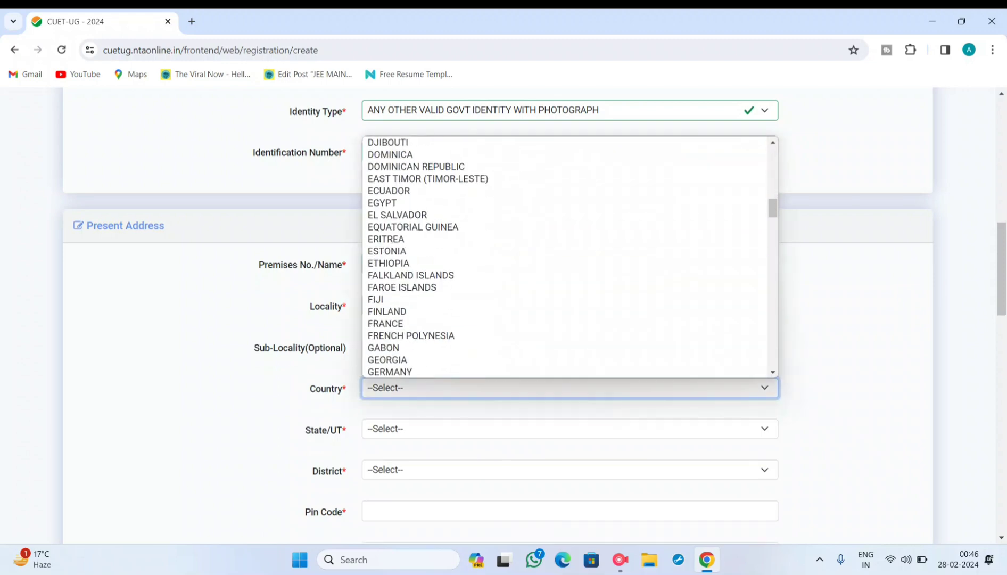
scroll(564, 255, down, 10)
scroll(564, 256, up, 11)
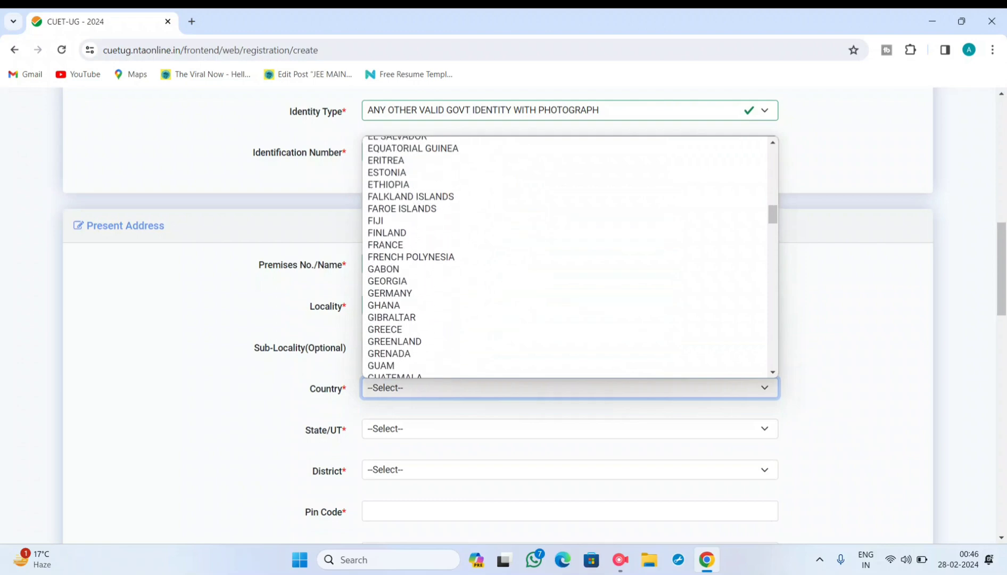
scroll(567, 256, up, 5)
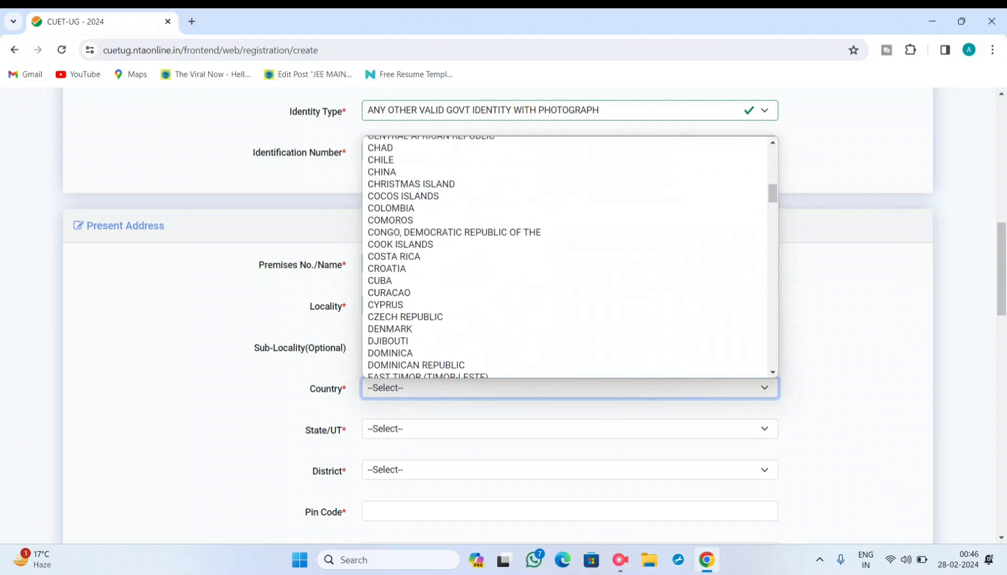
scroll(567, 255, up, 1)
key(p)
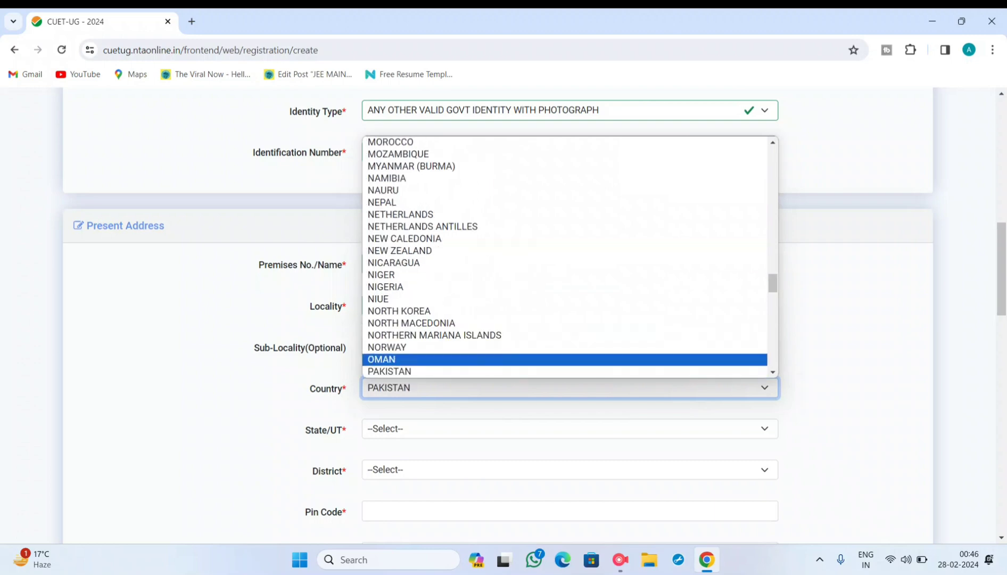
click(478, 371)
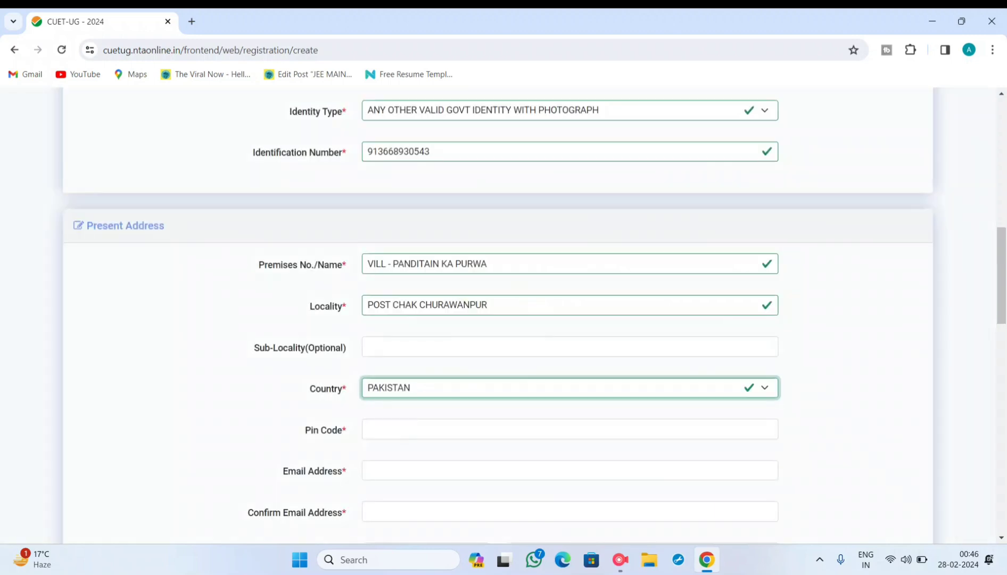
click(479, 388)
key(i)
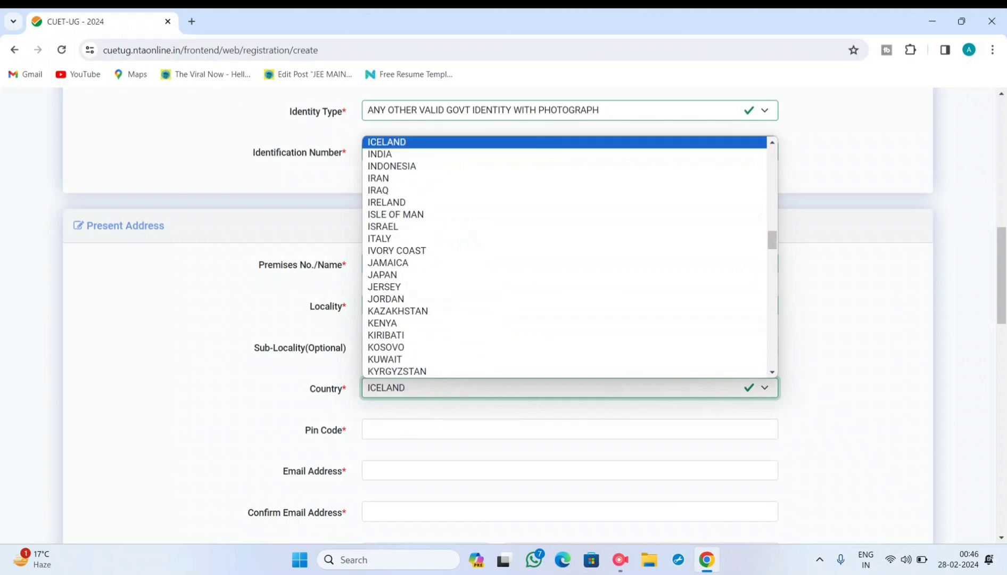
key(n)
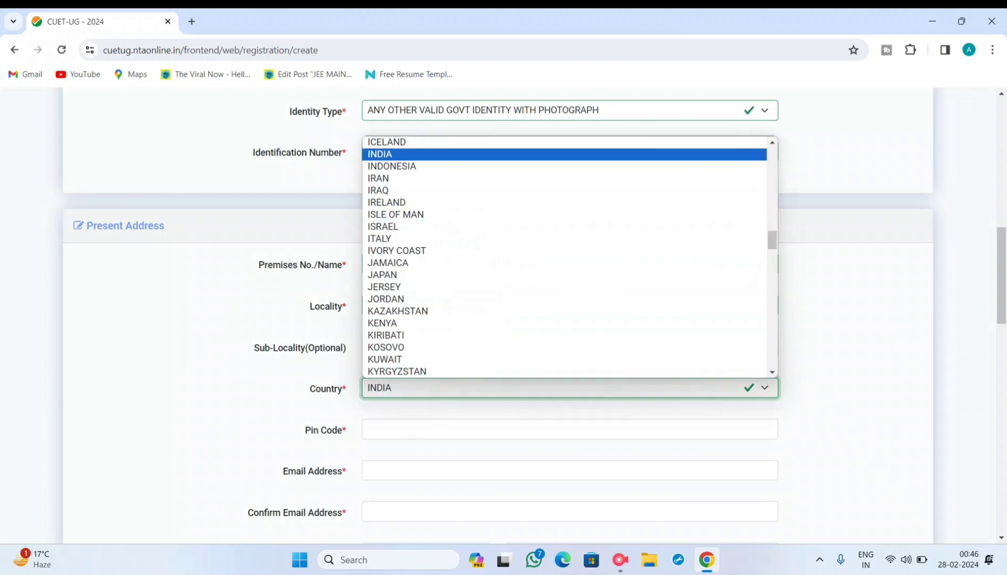
key(Return)
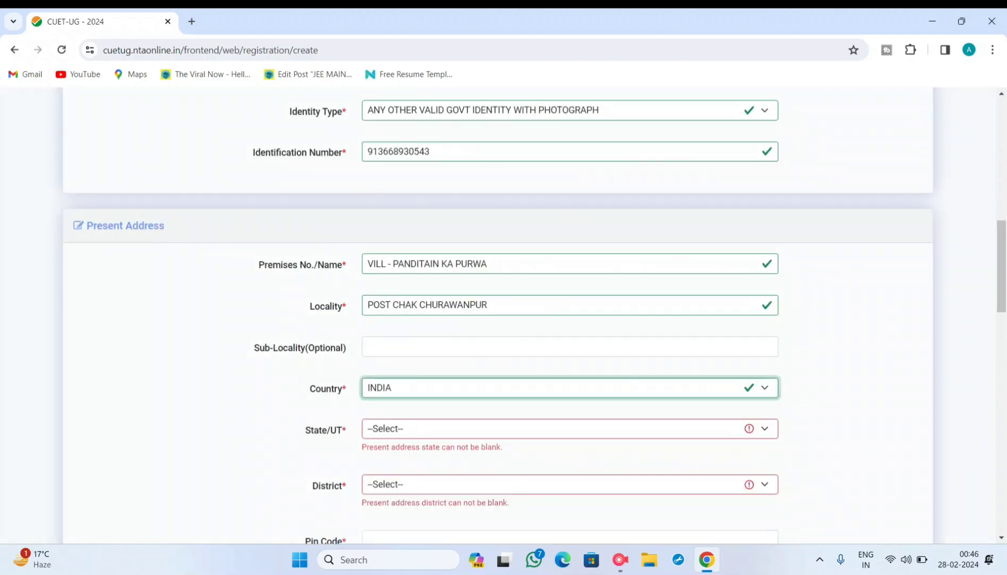
Choose UTTAR PRADESH as the present address state.
click(569, 428)
key(u)
key(Down)
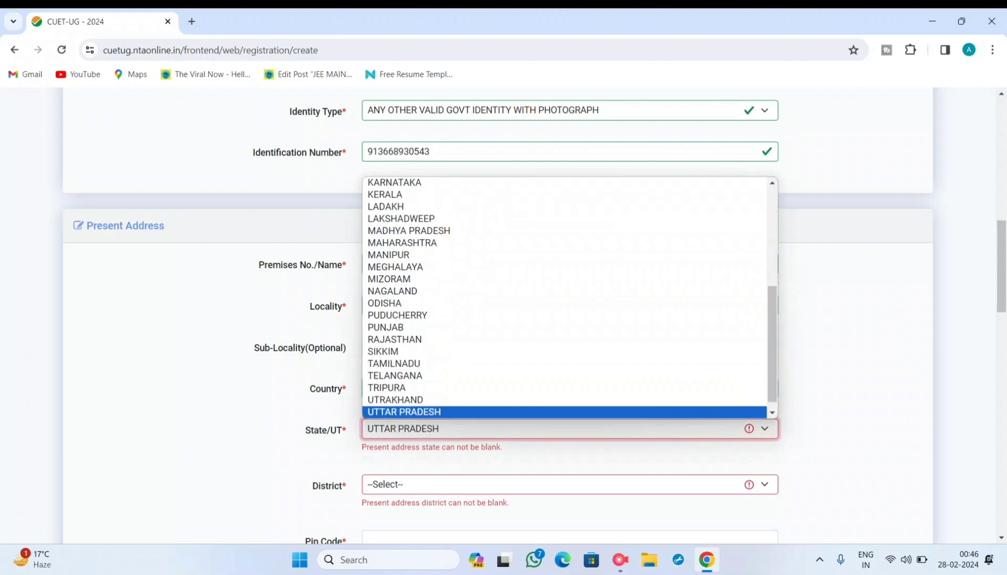
key(Down)
key(Up)
key(Return)
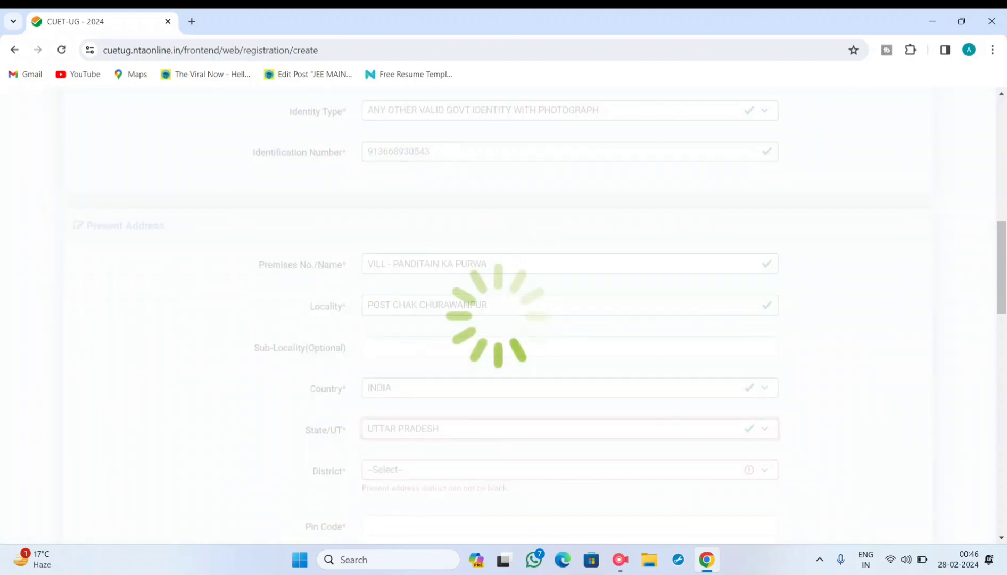
Choose Sultanpur as the present address district.
click(569, 469)
key(c)
key(Up)
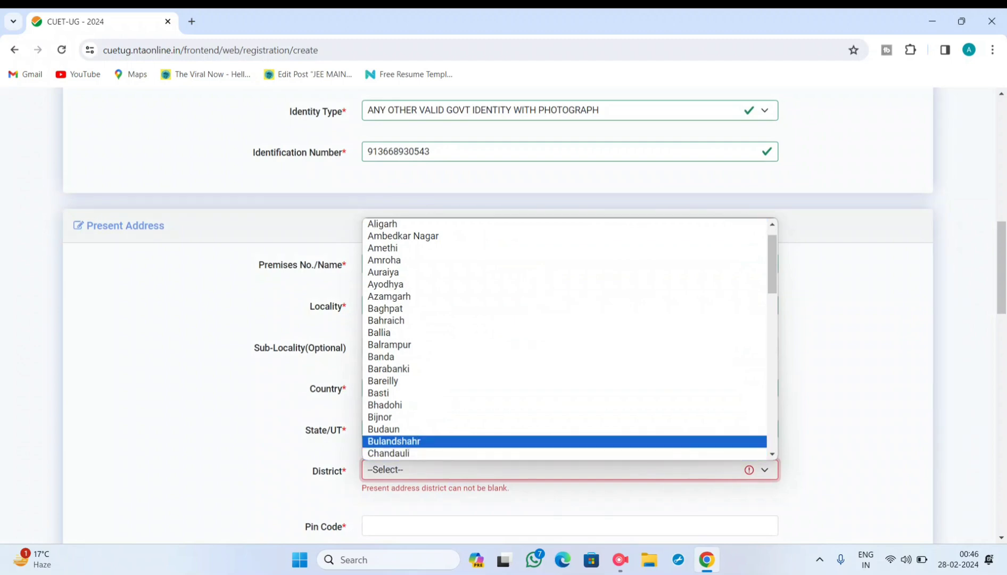
key(Up)
key(Up)
key(Up)
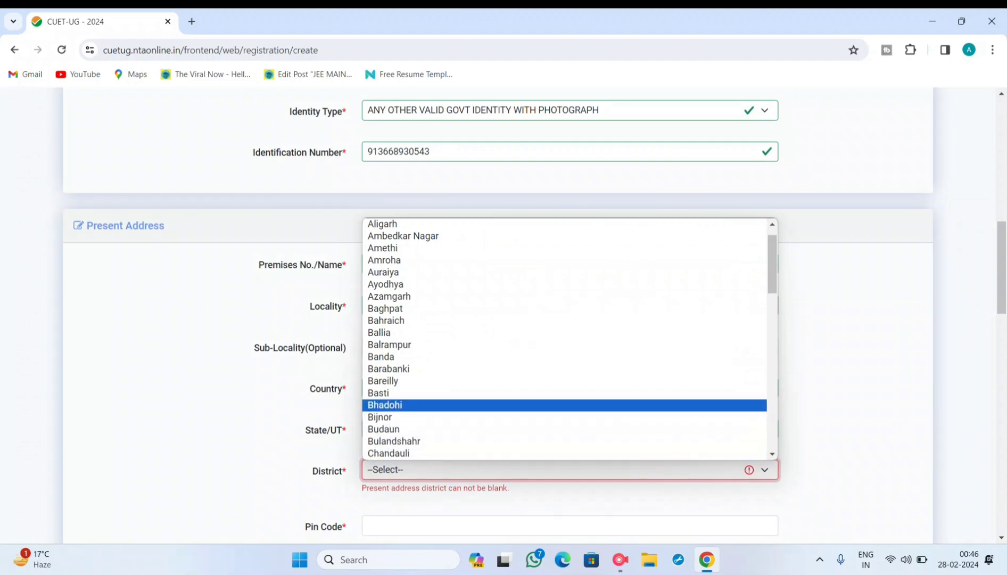
key(s)
key(u)
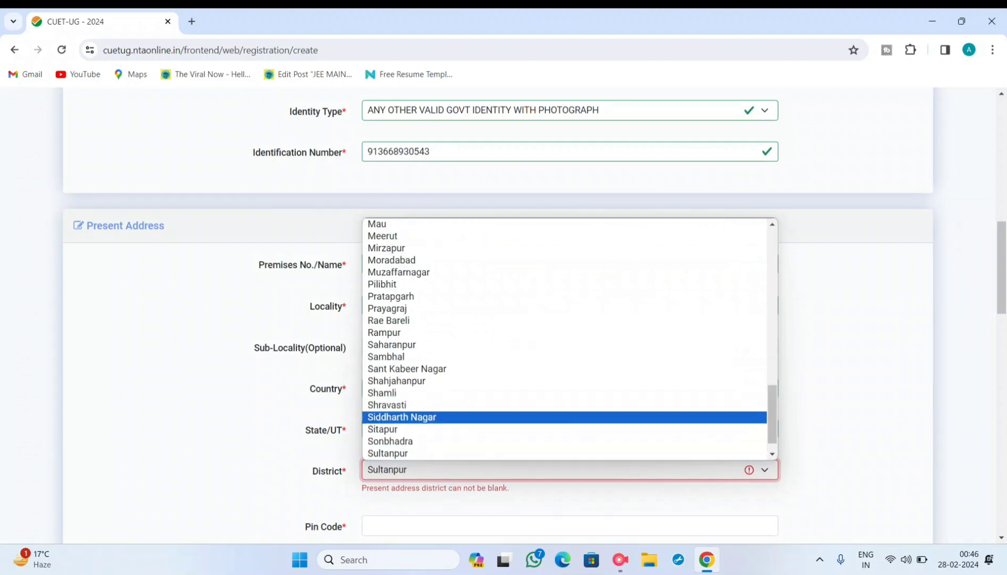
click(388, 453)
scroll(387, 453, down, 1)
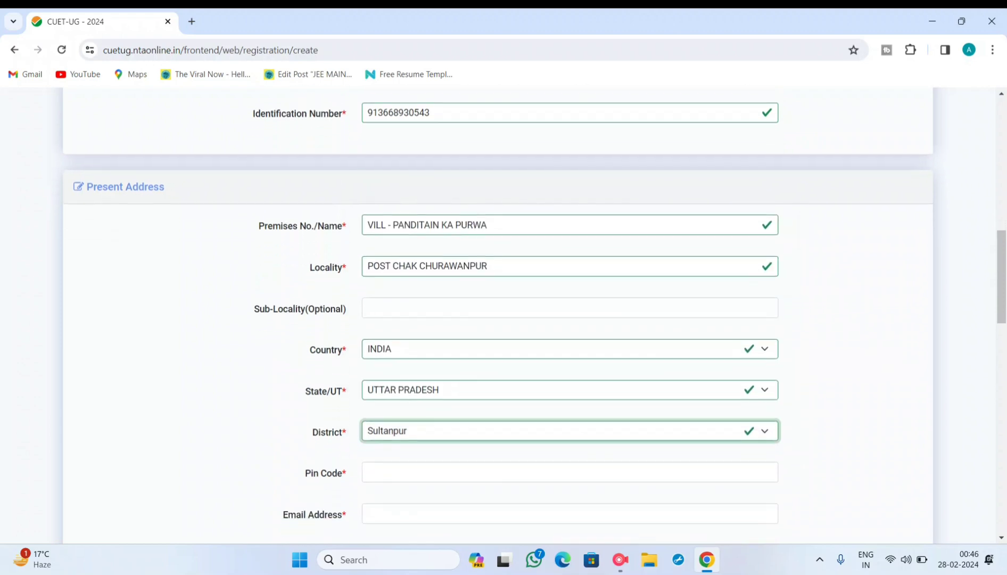
Enter the six-digit present address pin code.
click(387, 452)
text(228)
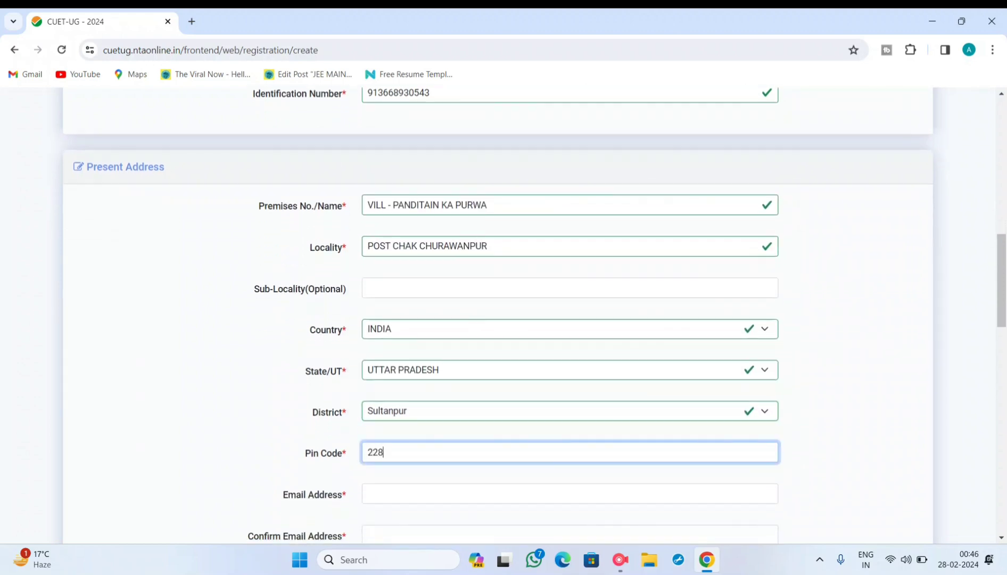
text(151)
key(Tab)
scroll(537, 315, down, 1)
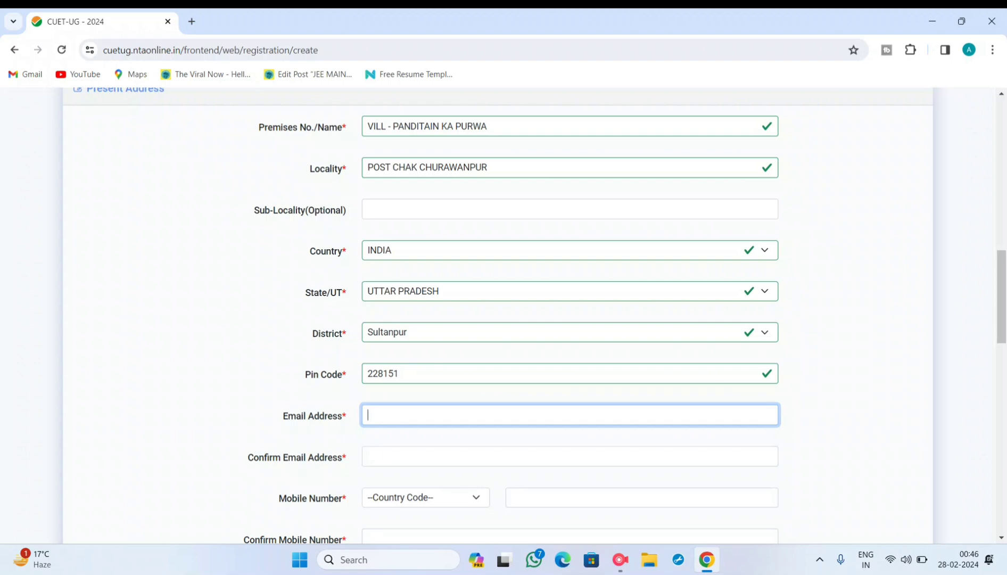
scroll(498, 315, up, 1)
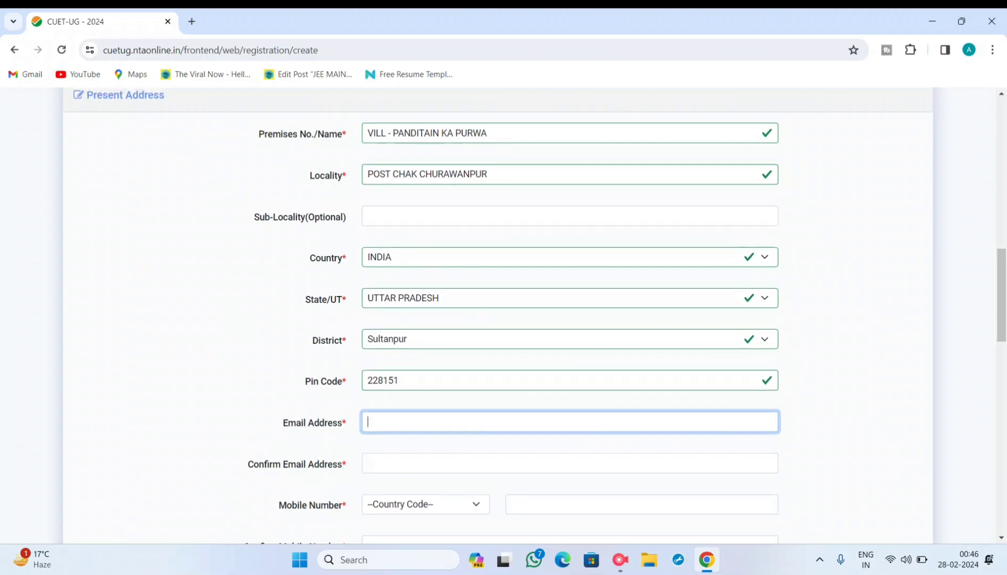
scroll(532, 315, up, 1)
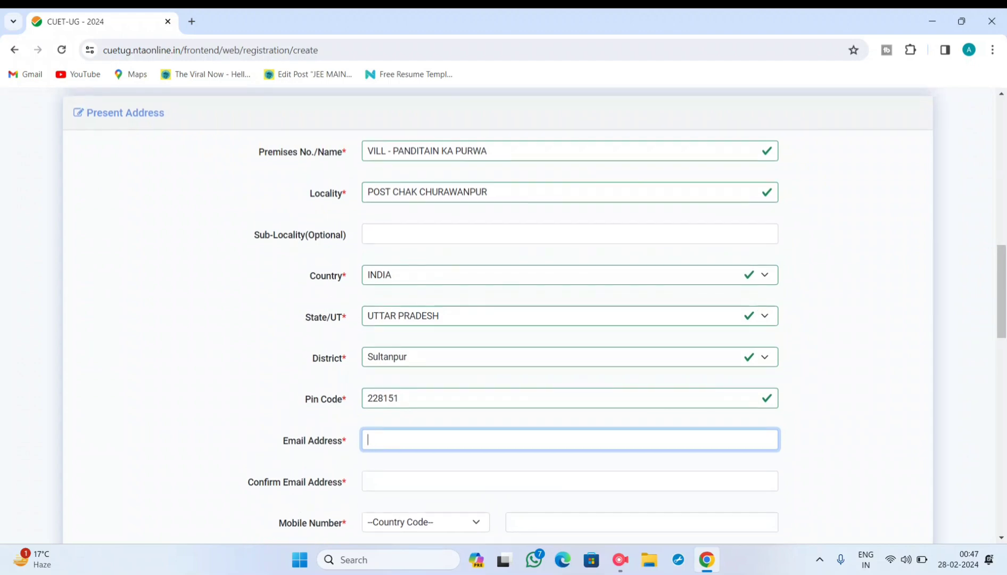
scroll(532, 315, up, 1)
scroll(532, 315, down, 1)
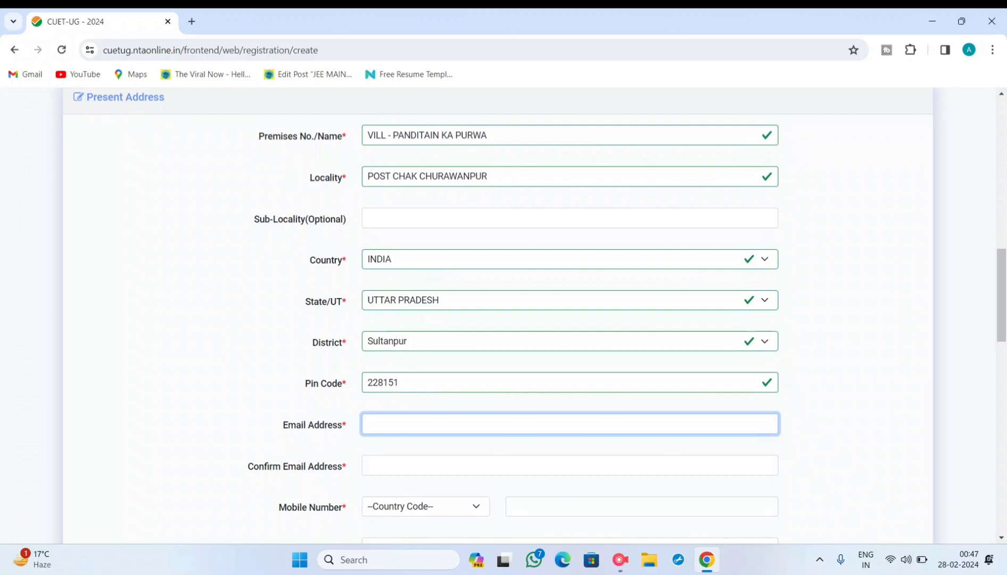
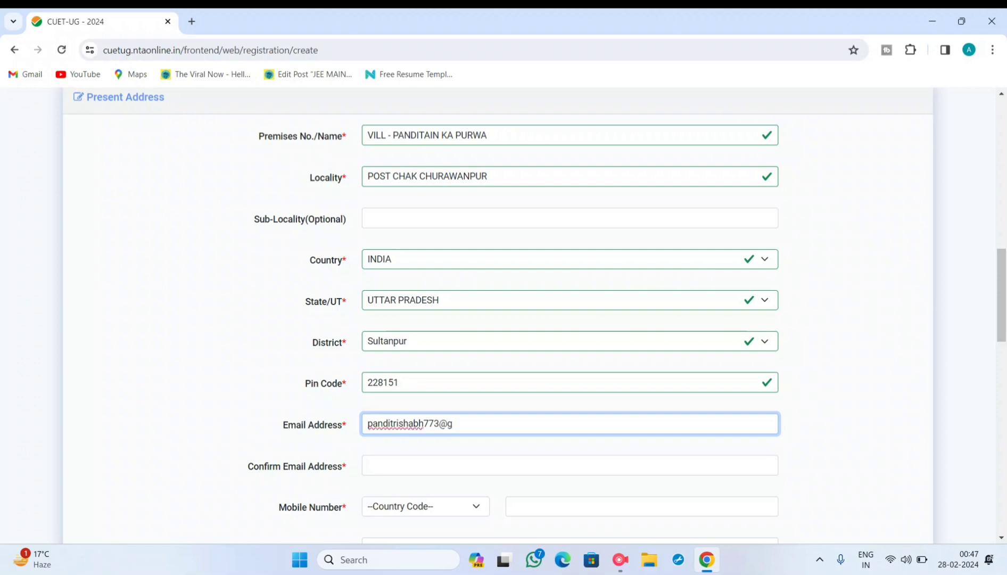
Type the candidate's Gmail e-mail address, correcting its typos.
click(469, 423)
text(l)
text(.)
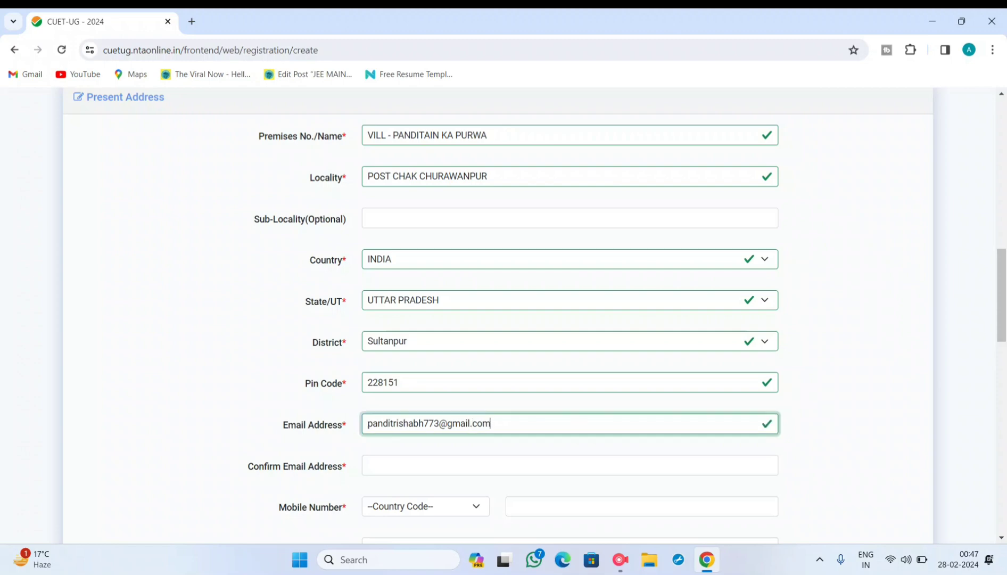
drag(492, 423, 365, 424)
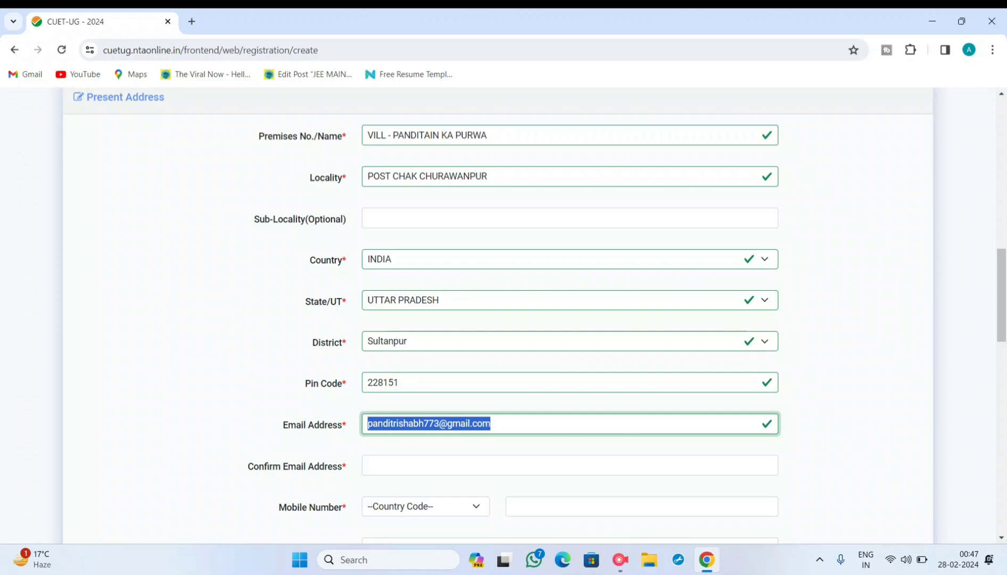
Re-enter the e-mail in Confirm Email Address, fixing a typo, and set country code +91.
click(404, 466)
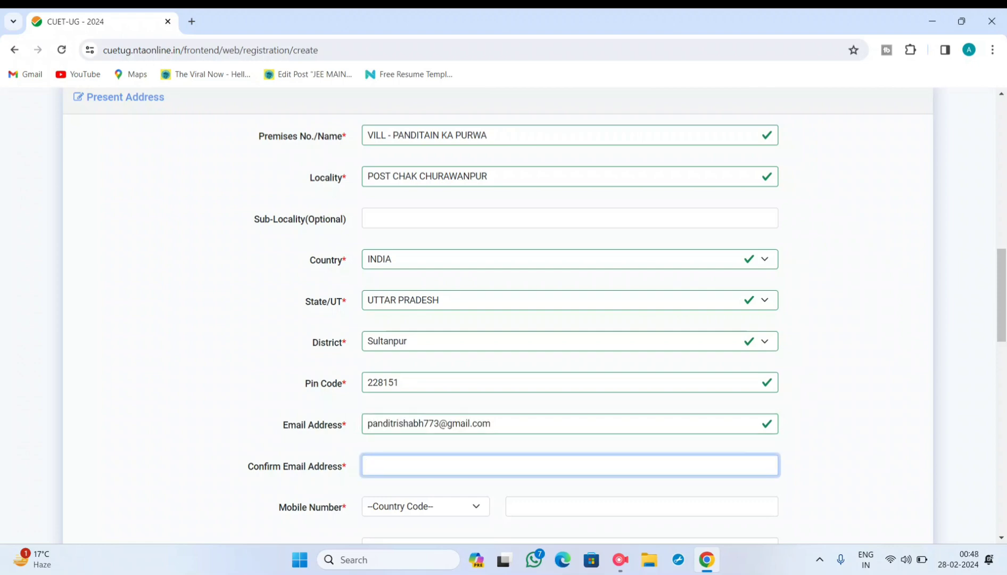
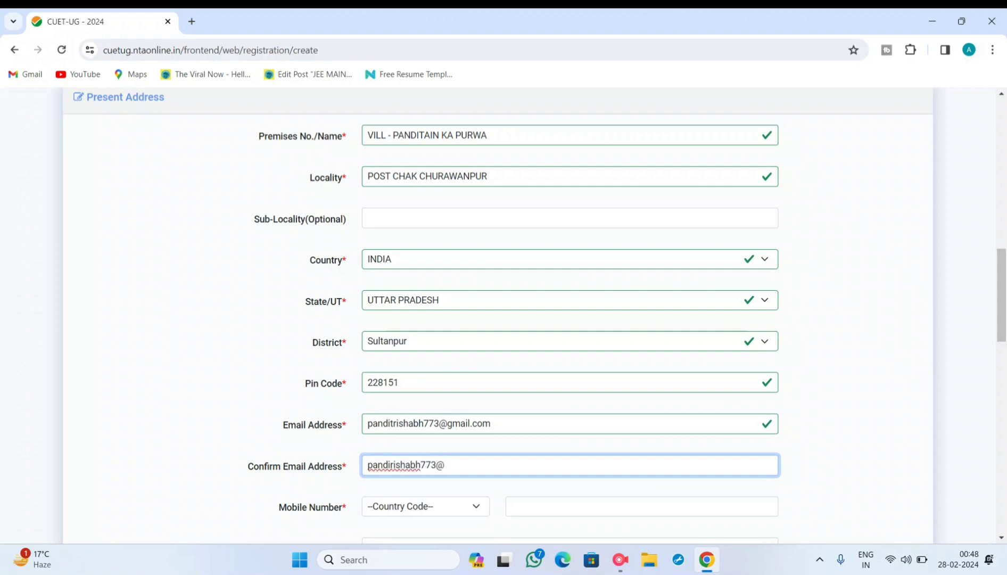
click(426, 506)
click(426, 504)
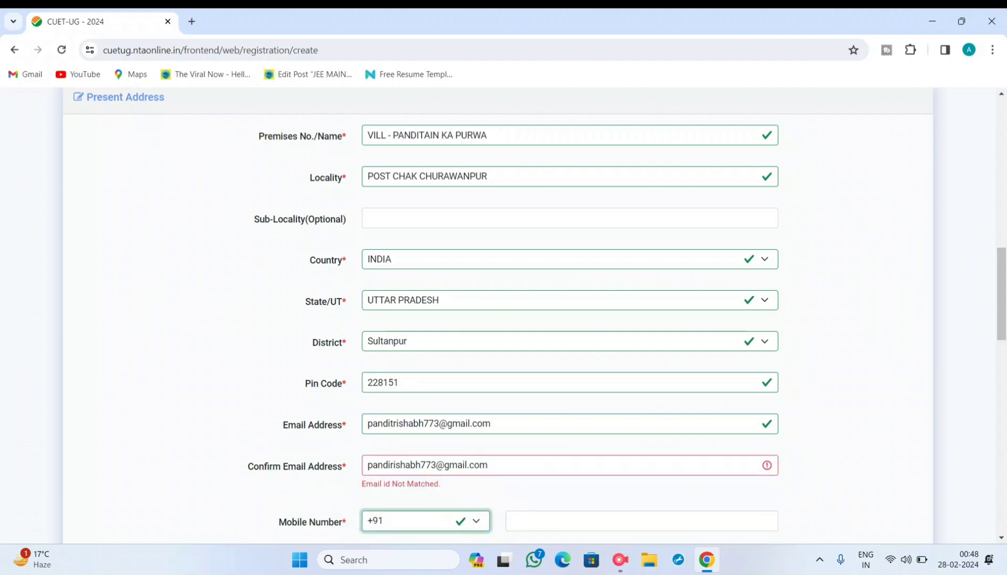
click(390, 465)
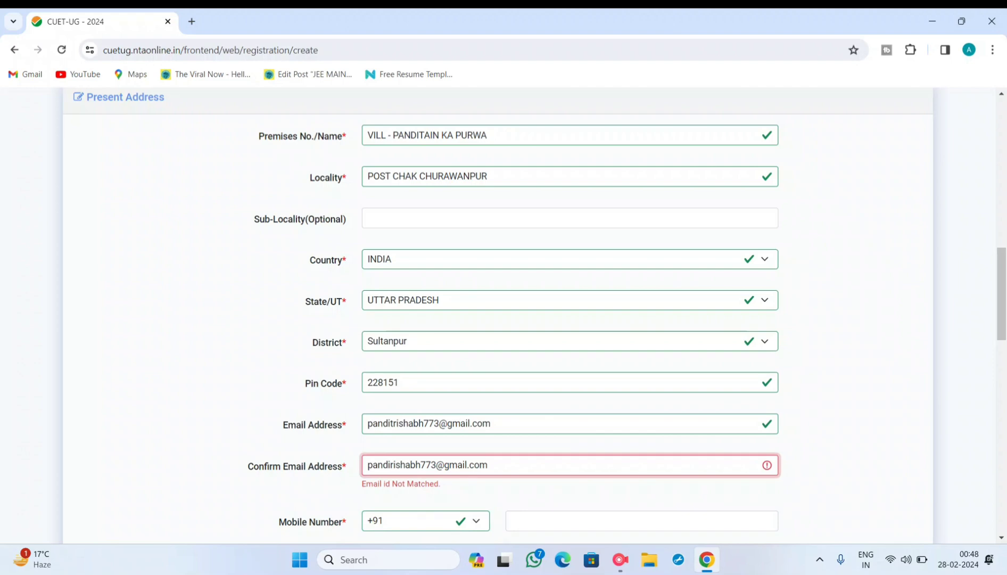
text(t)
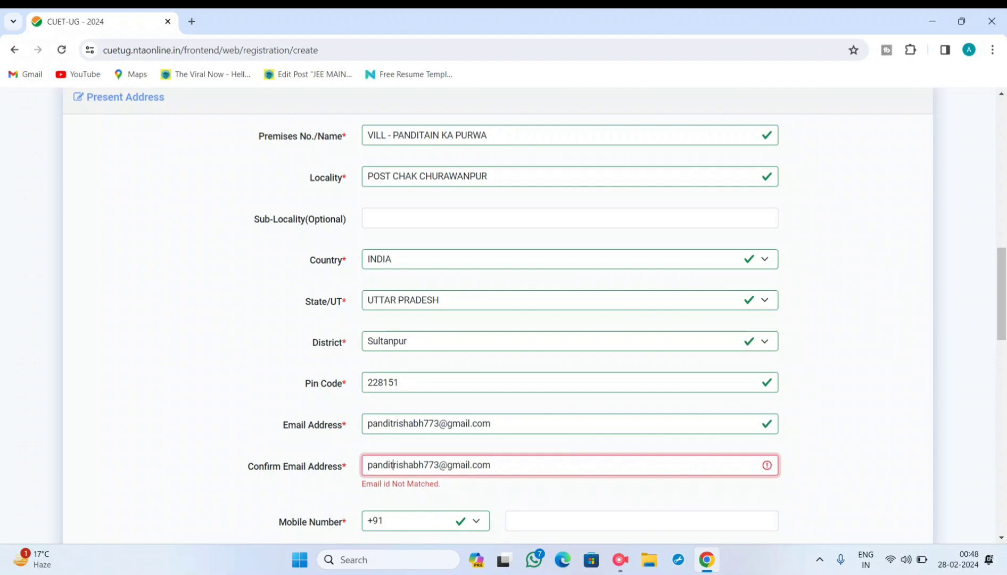
Enter the candidate's mobile number and repeat it in Confirm Mobile Number.
key(Tab)
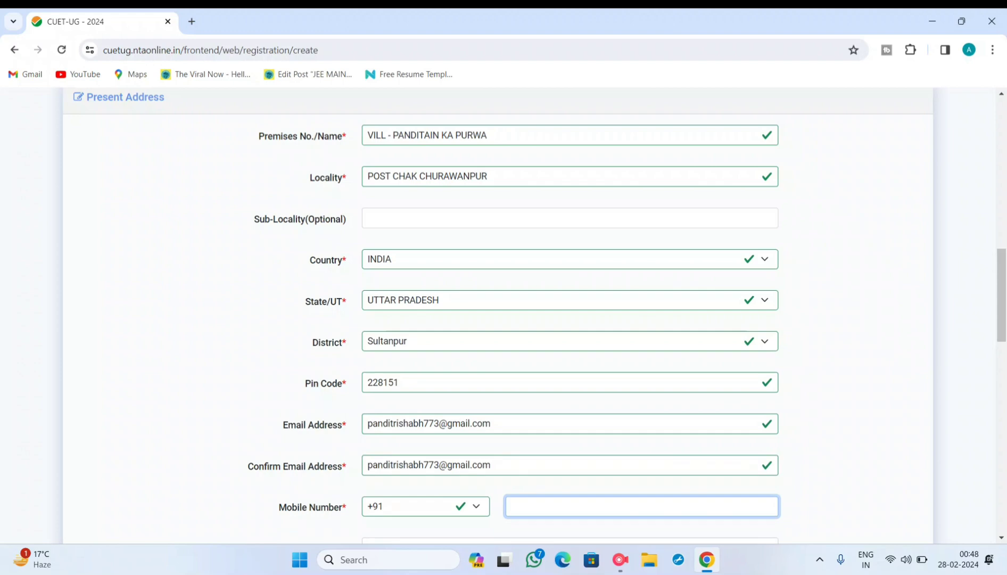
scroll(535, 316, down, 2)
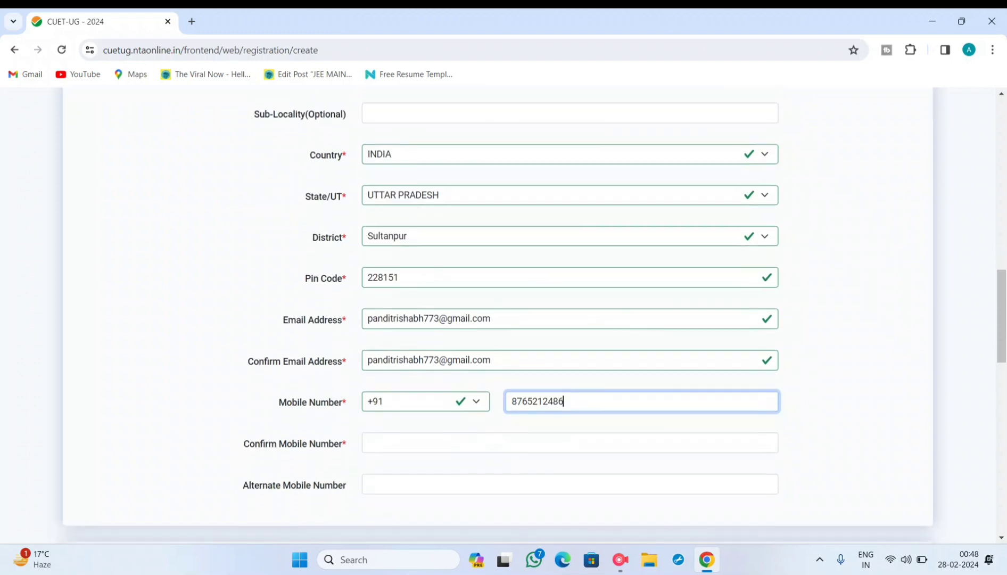
click(570, 440)
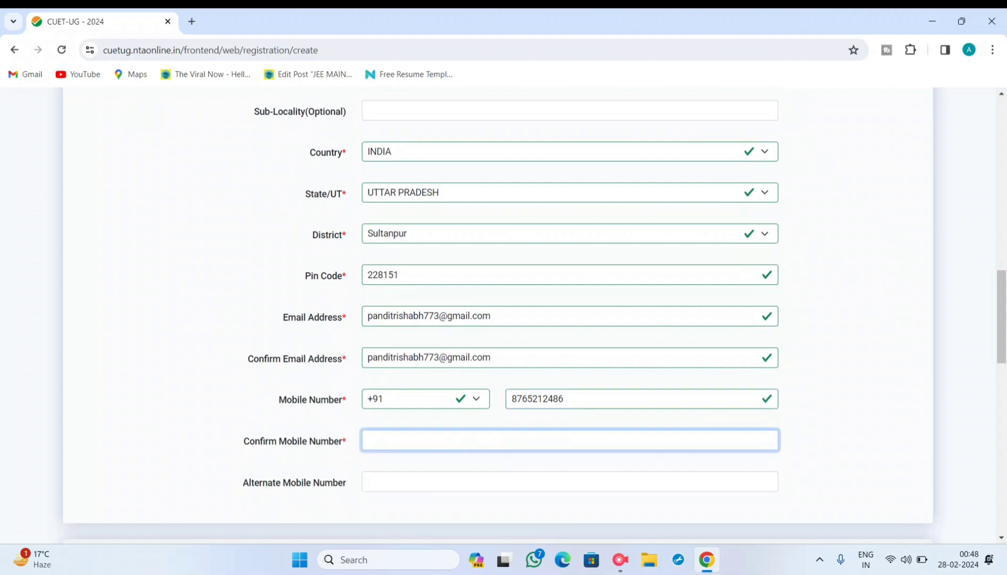
key(Tab)
scroll(504, 319, down, 4)
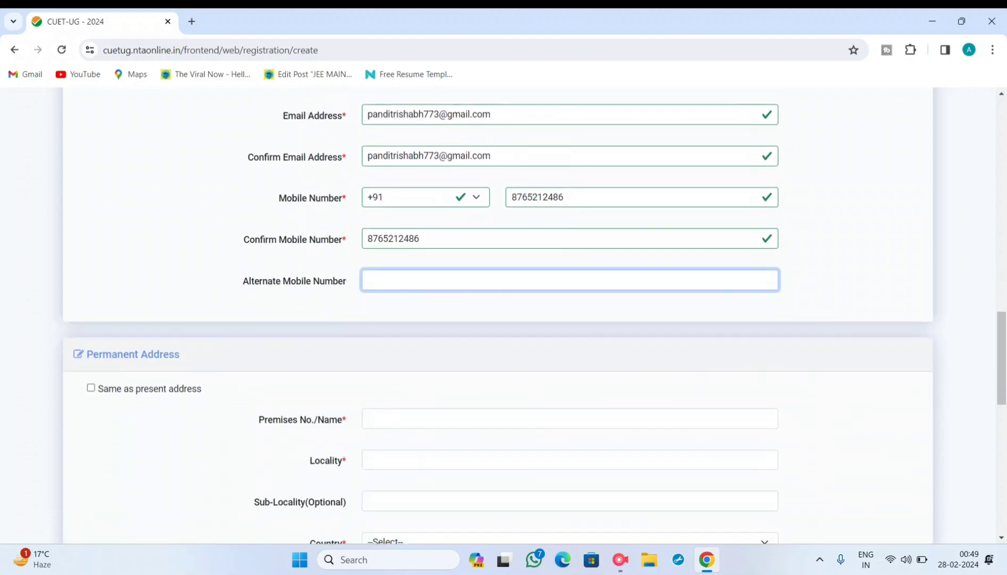
Copy the present address into the permanent address, then enter and confirm the account password.
click(91, 387)
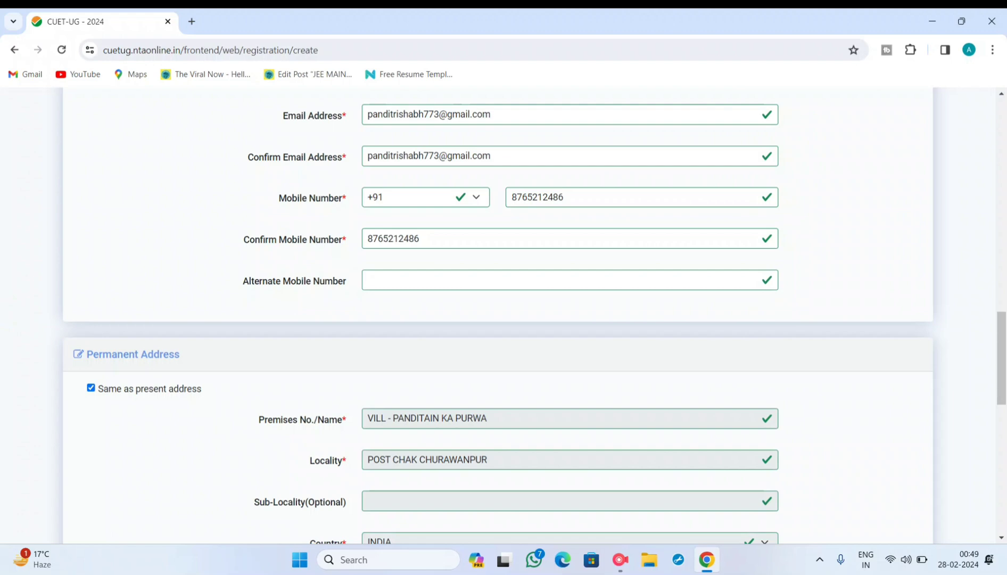
scroll(503, 319, down, 7)
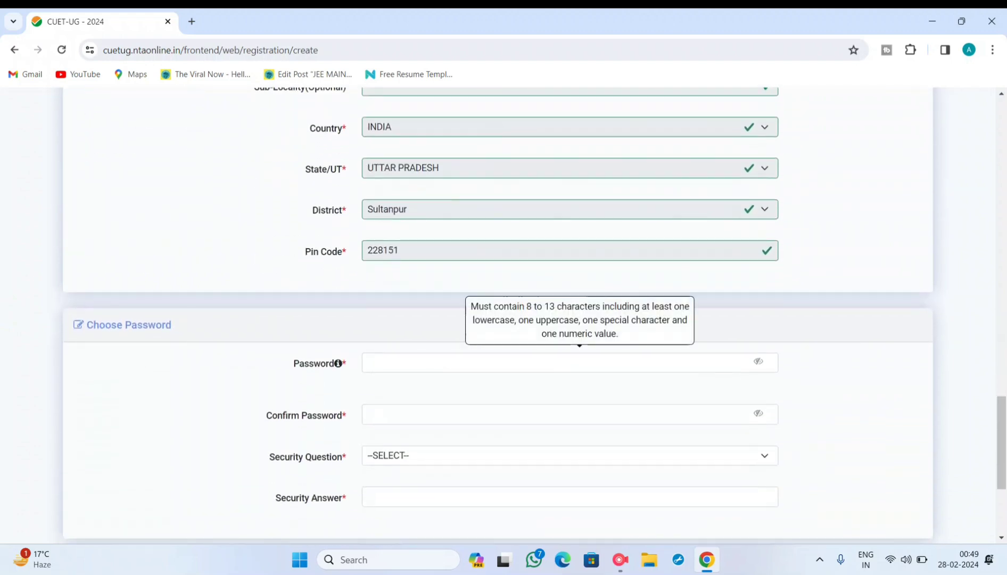
click(569, 362)
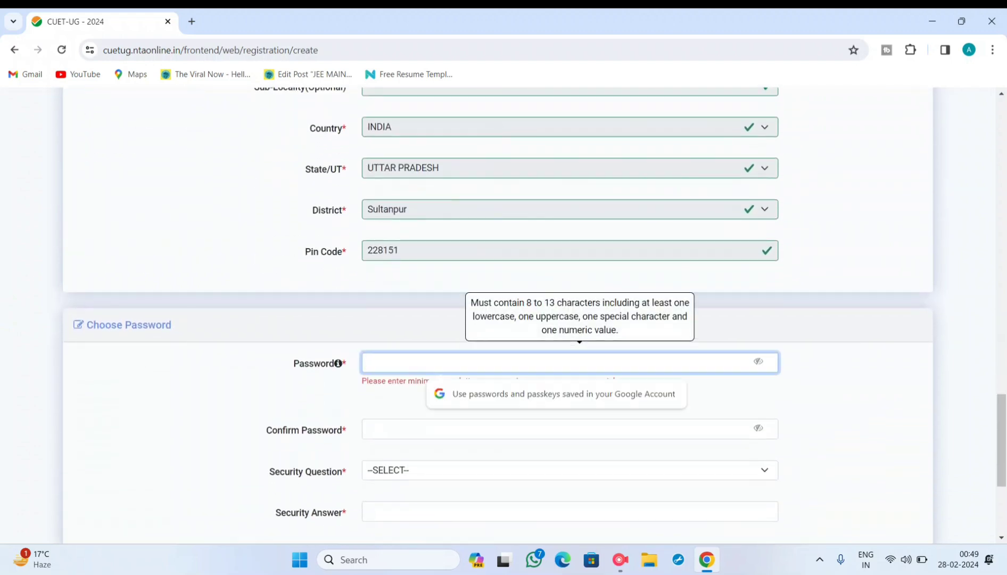
text(****)
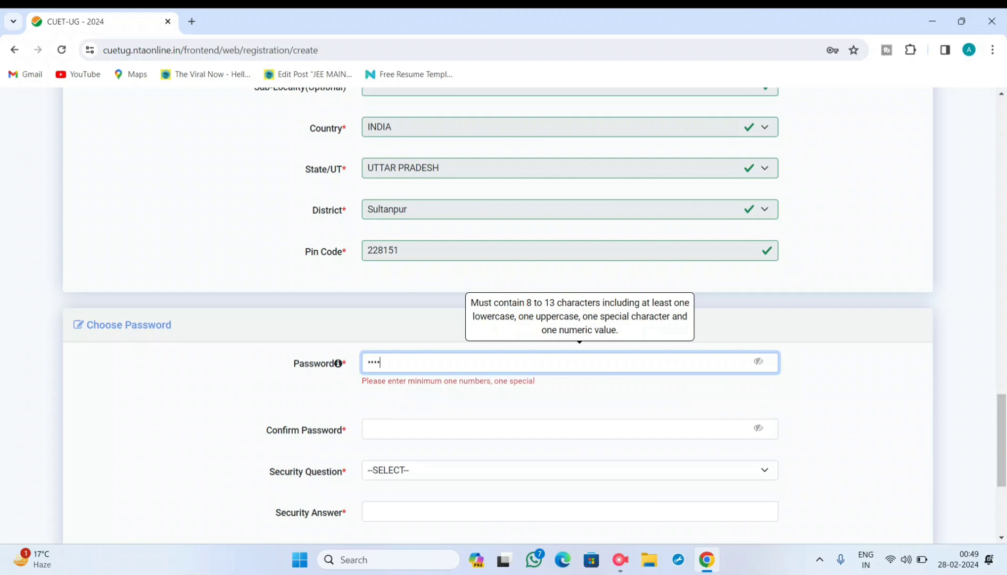
text(******)
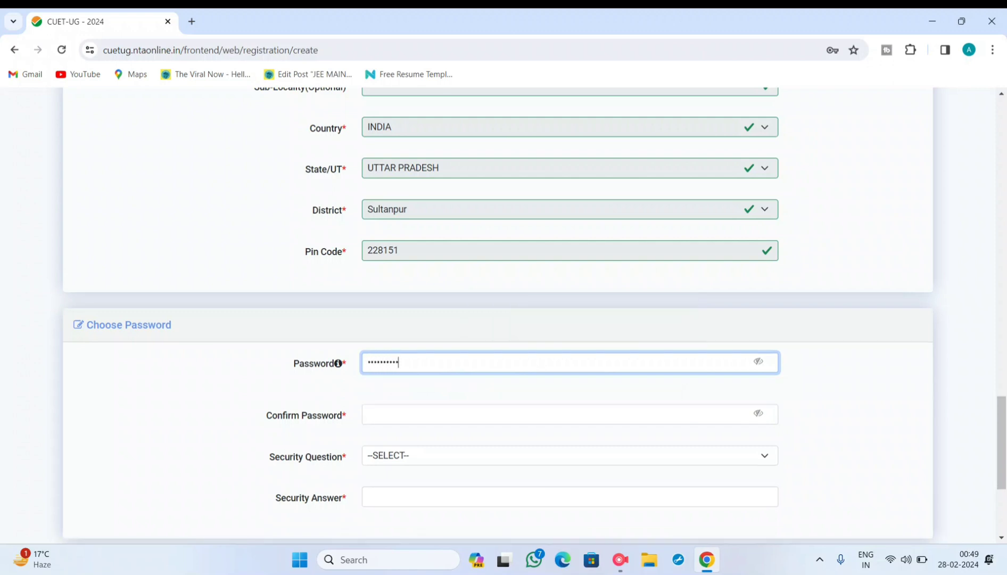
key(Tab)
text(*)
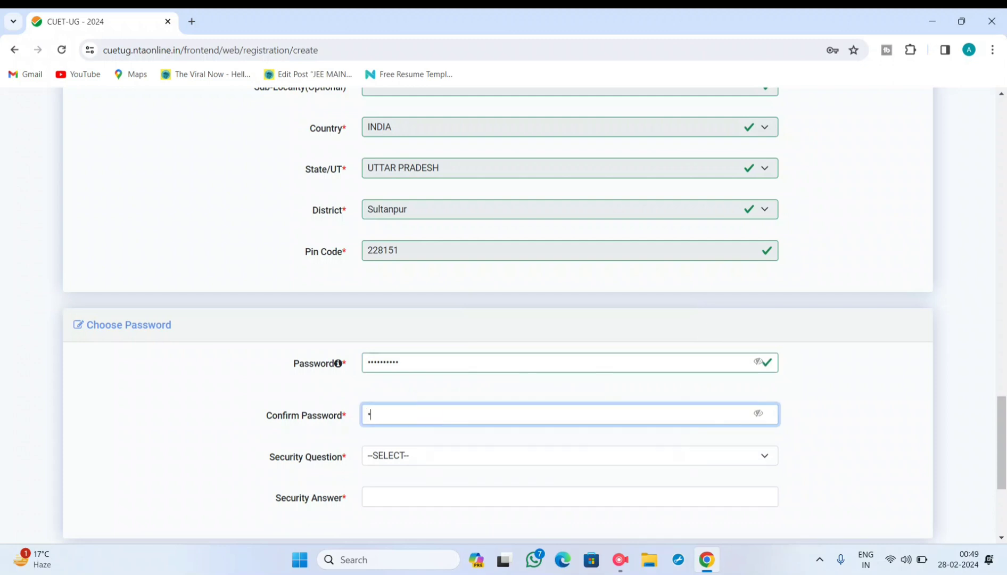
text(*********)
Choose 'WHAT IS YOUR BIRTH CITY?' as the security question and type its answer.
click(570, 456)
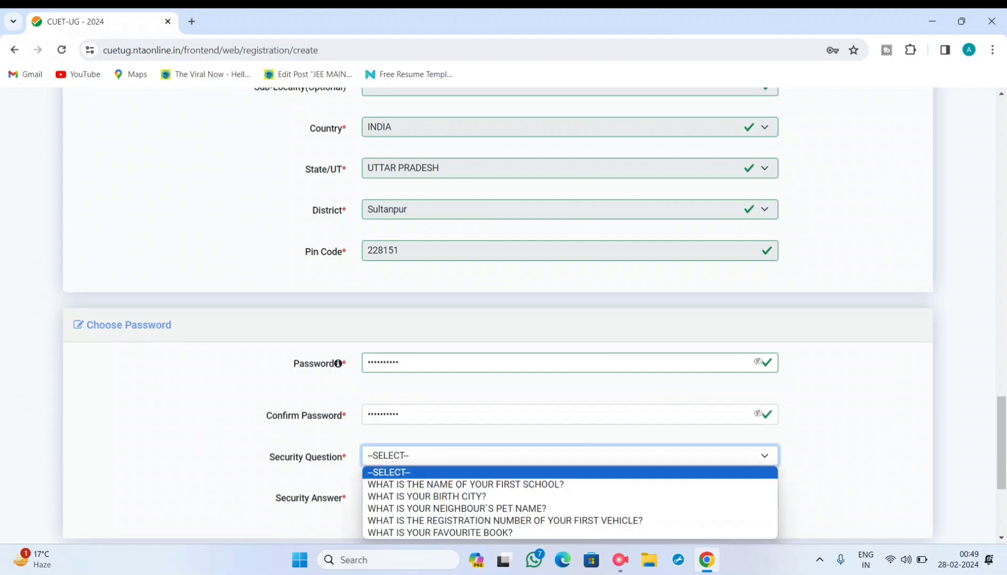
key(Down)
key(Down)
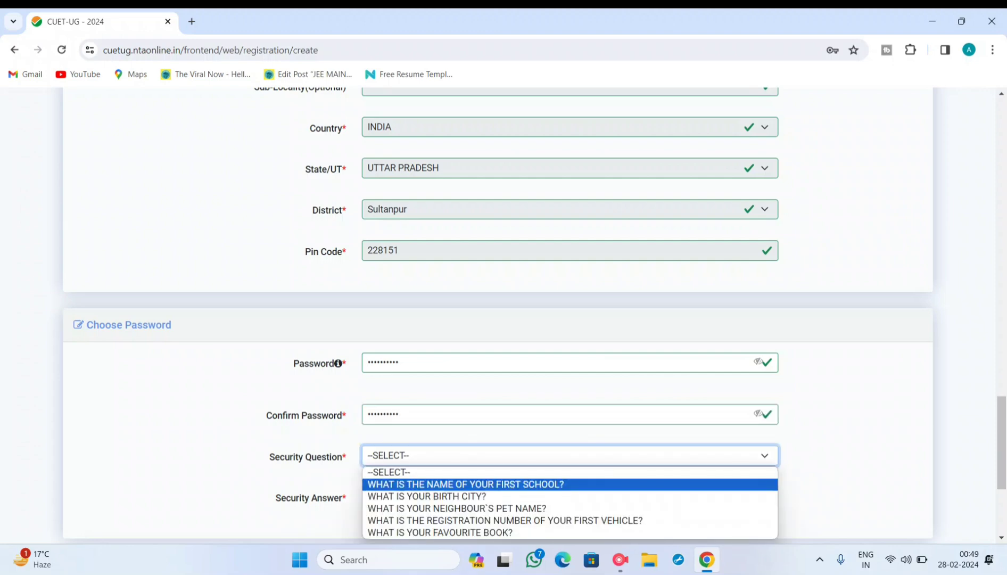
key(Return)
click(569, 496)
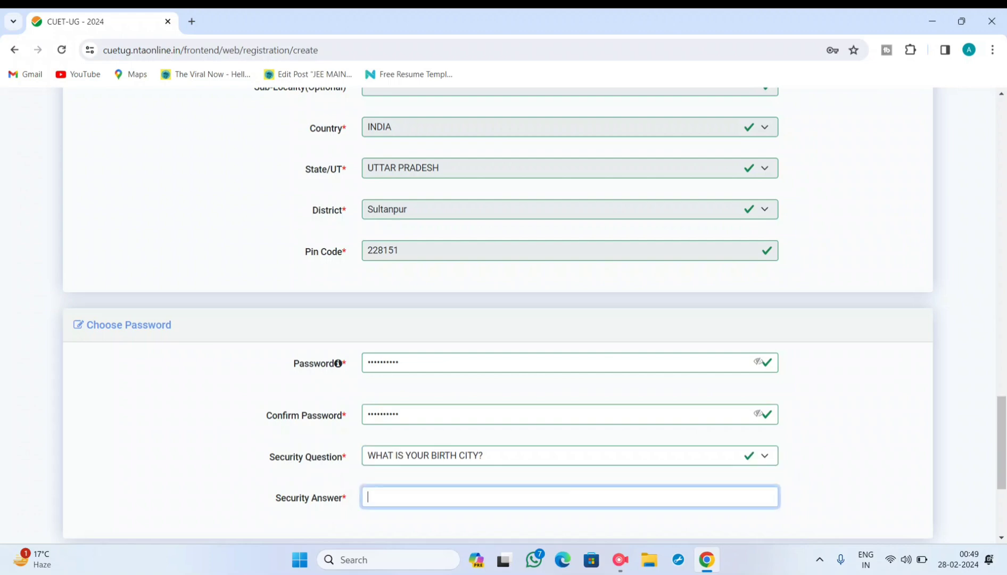
Enter the captcha in Security Pin, fixing a mistyped digit, and submit the form for review.
scroll(497, 315, down, 4)
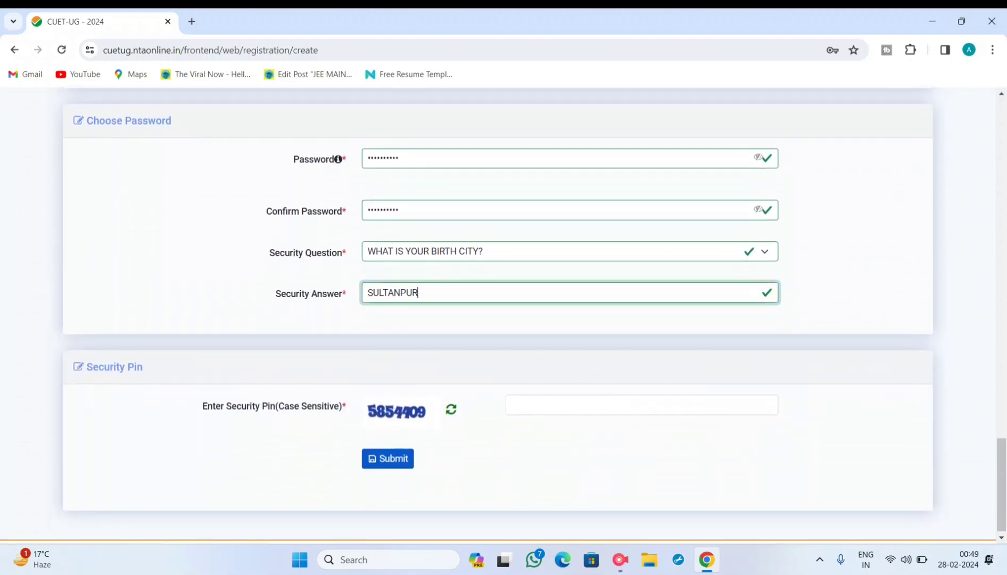
click(641, 405)
text(5)
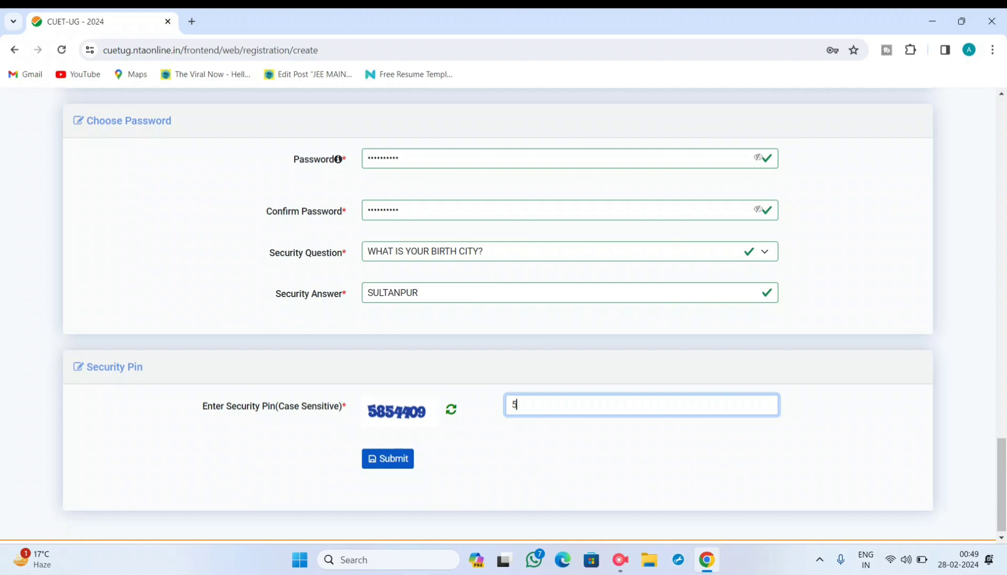
text(85449)
key(BackSpace)
text(09)
key(Tab)
key(Return)
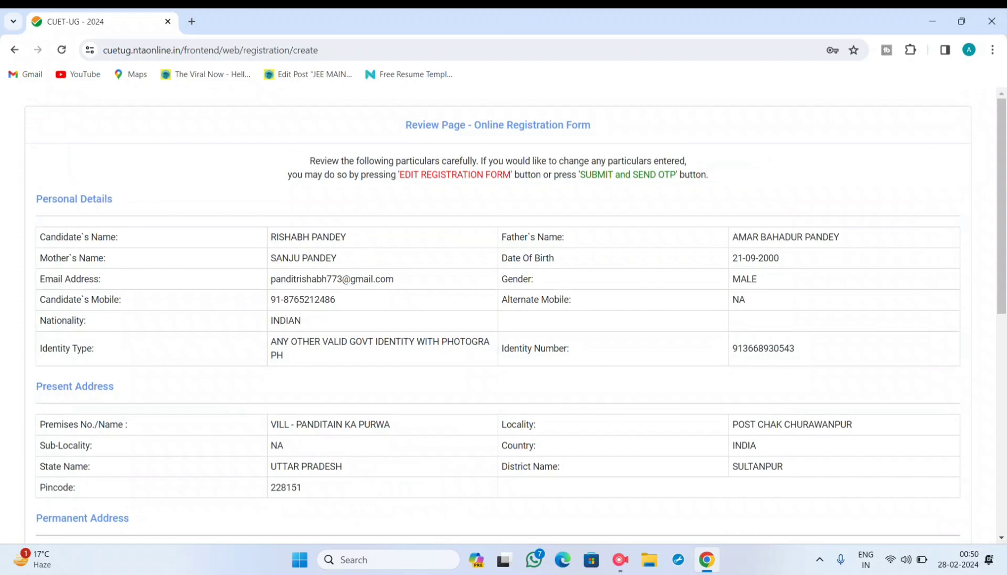
Tick name, parents' names, gender, birth date, mobile, email and address as verified, then accept the declaration.
scroll(503, 314, down, 7)
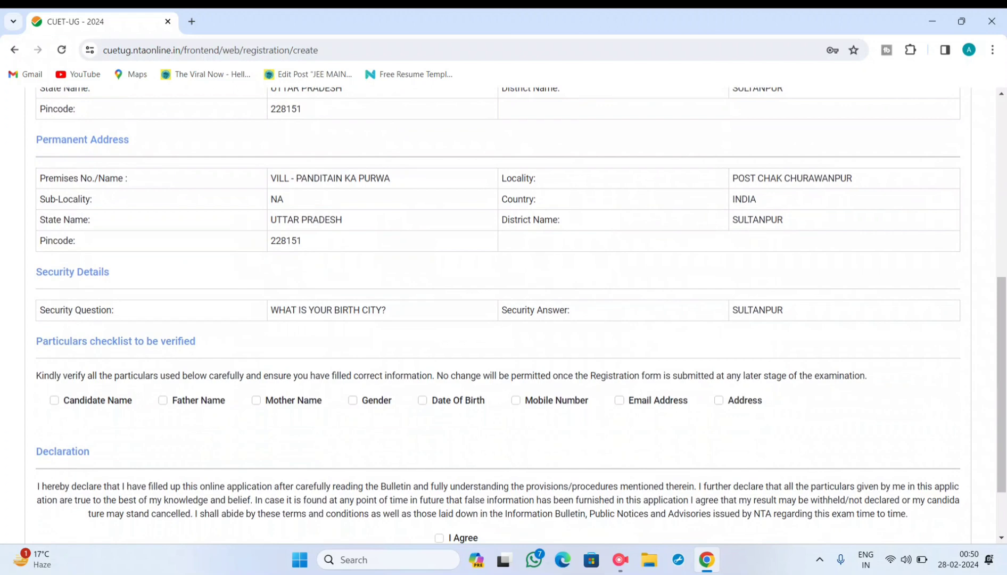
click(54, 400)
click(163, 400)
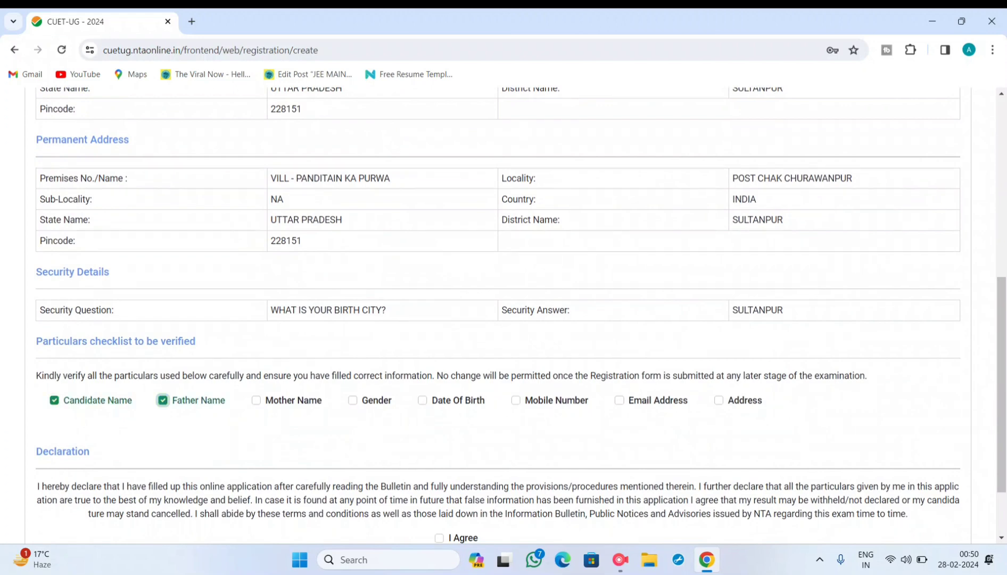
click(256, 400)
click(352, 401)
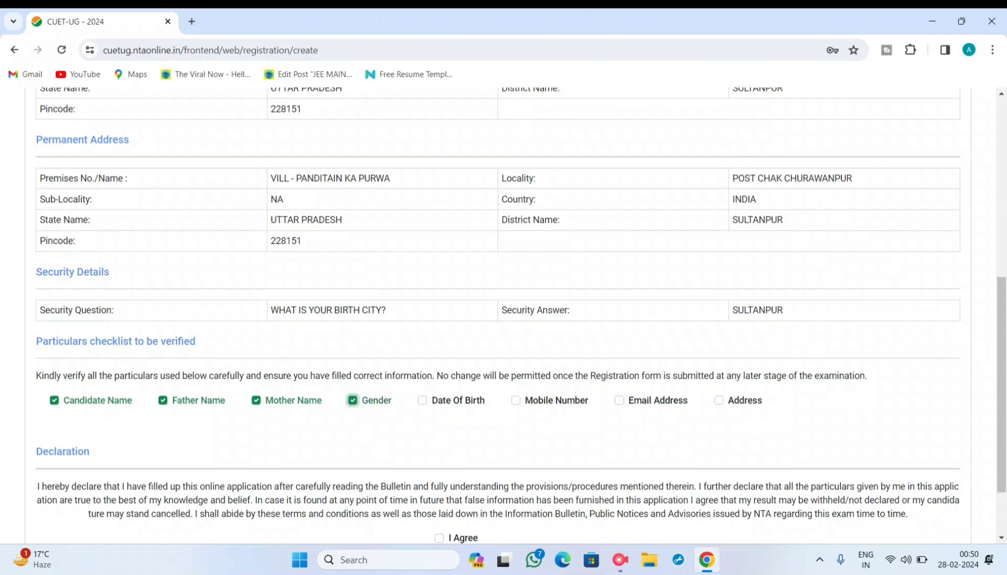
click(422, 400)
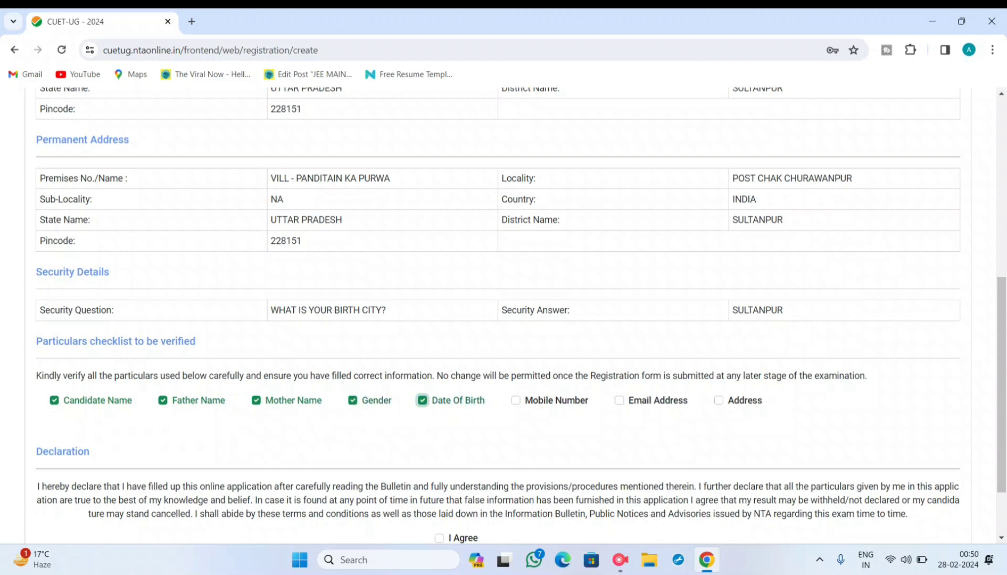
click(515, 400)
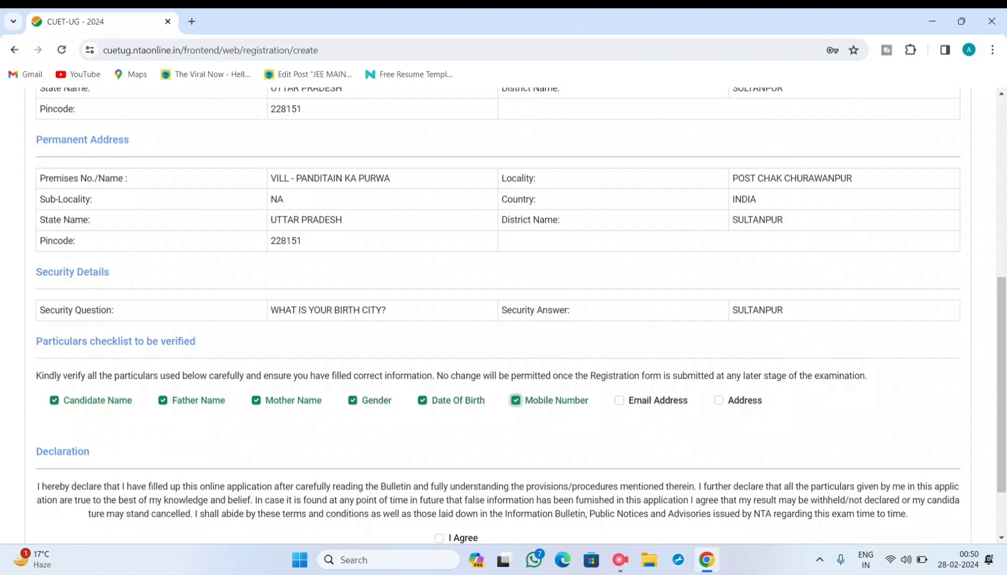
click(619, 400)
click(718, 400)
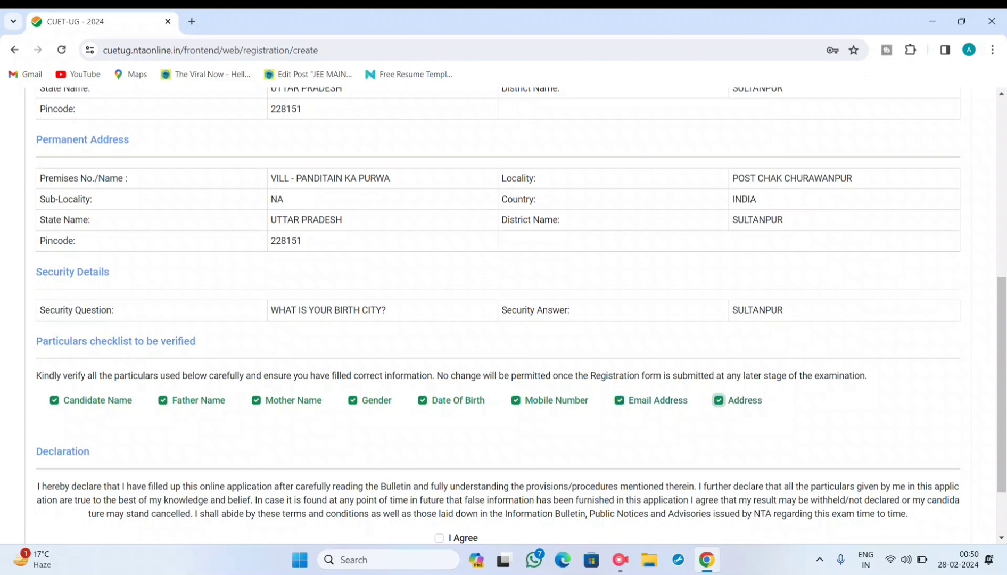
scroll(498, 311, down, 2)
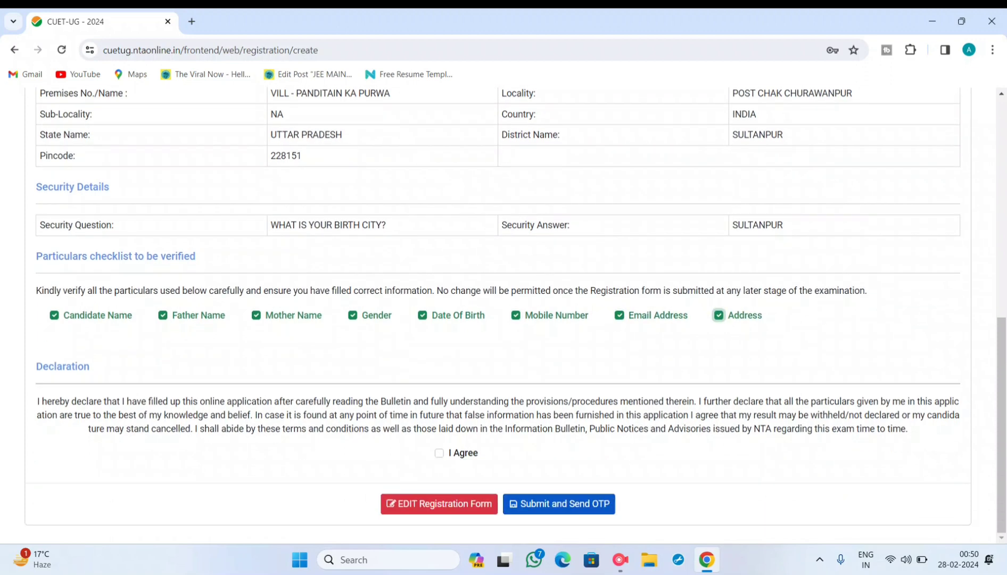
click(439, 453)
Submit and send the OTP, confirm Yes, decline Chrome's password save, and close the thank-you message.
click(559, 504)
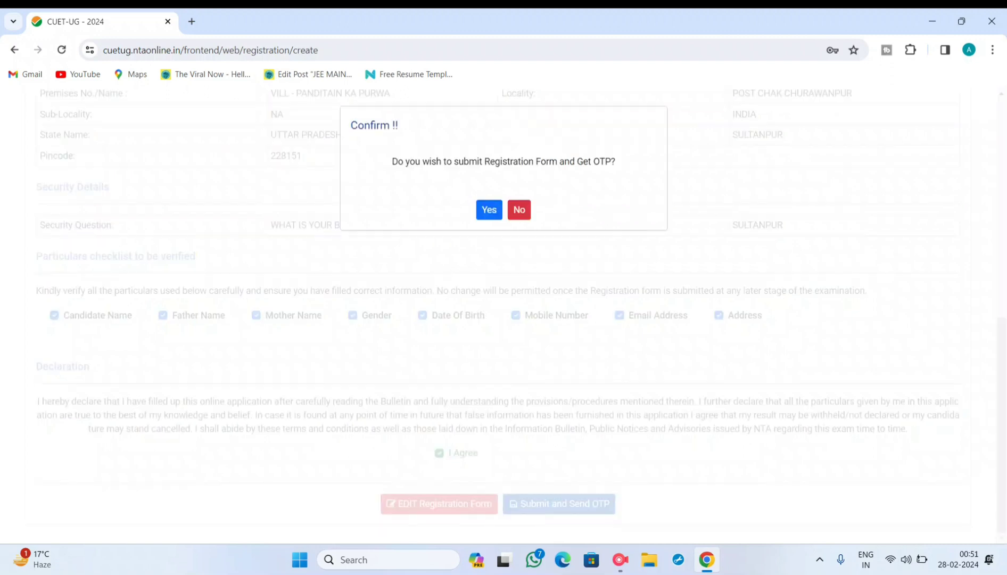
click(489, 209)
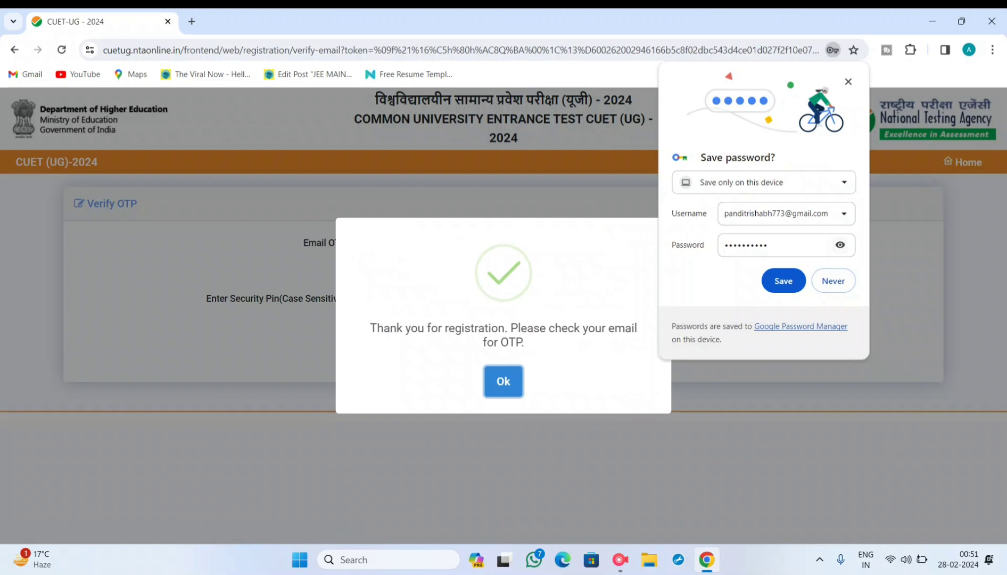
click(840, 245)
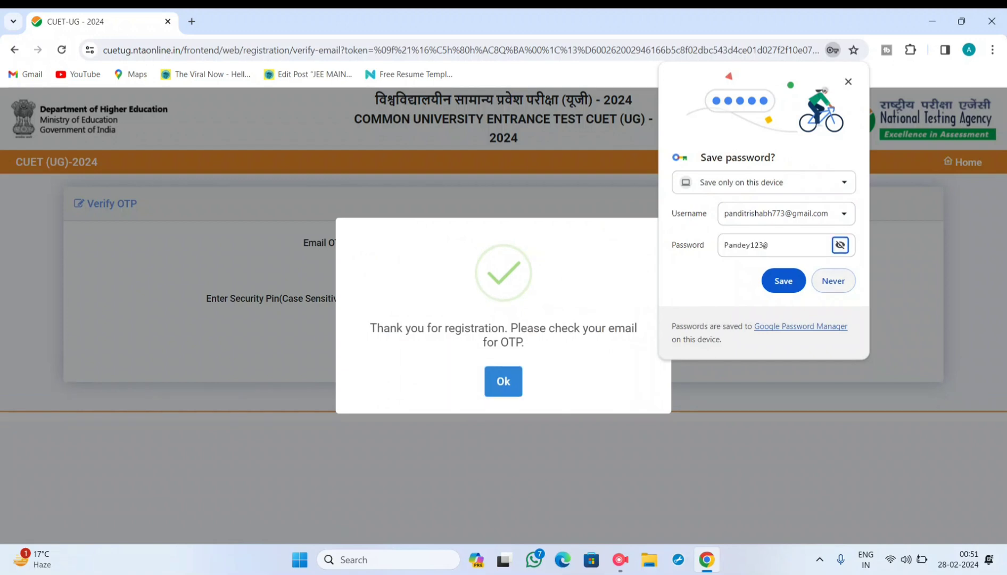
click(834, 281)
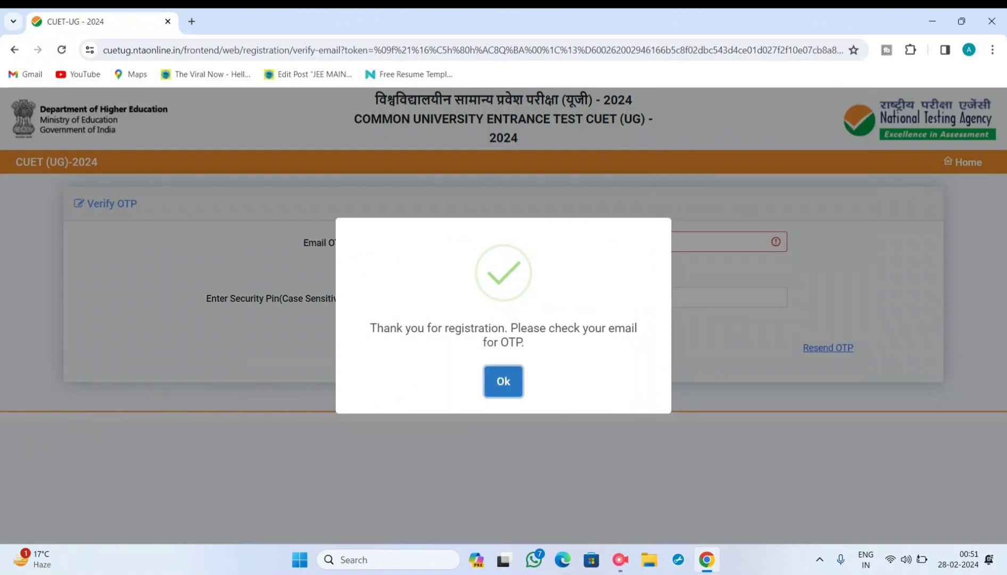
click(504, 381)
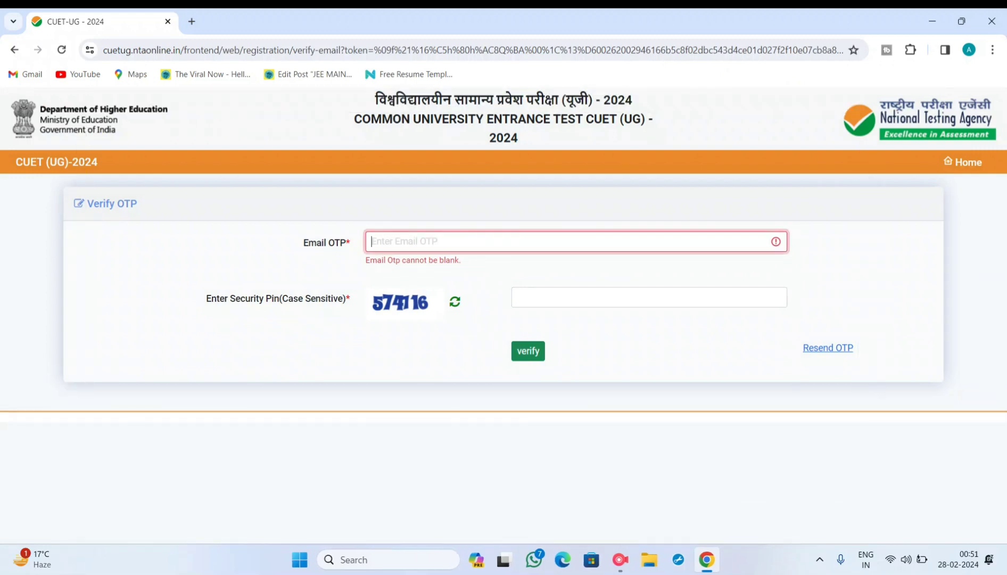
Enter a security pin and the emailed OTP on the Verify OTP page.
click(648, 298)
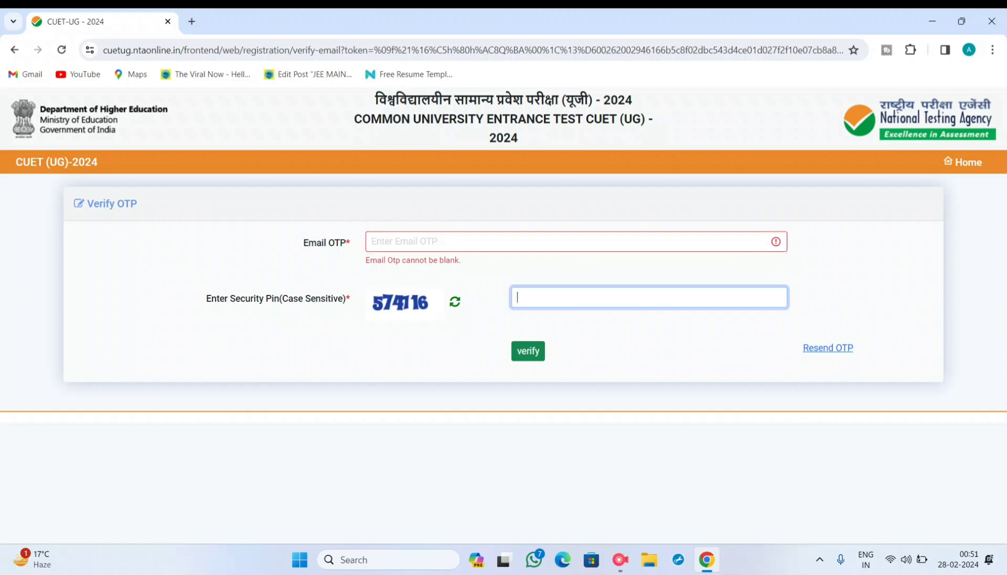
key(Return)
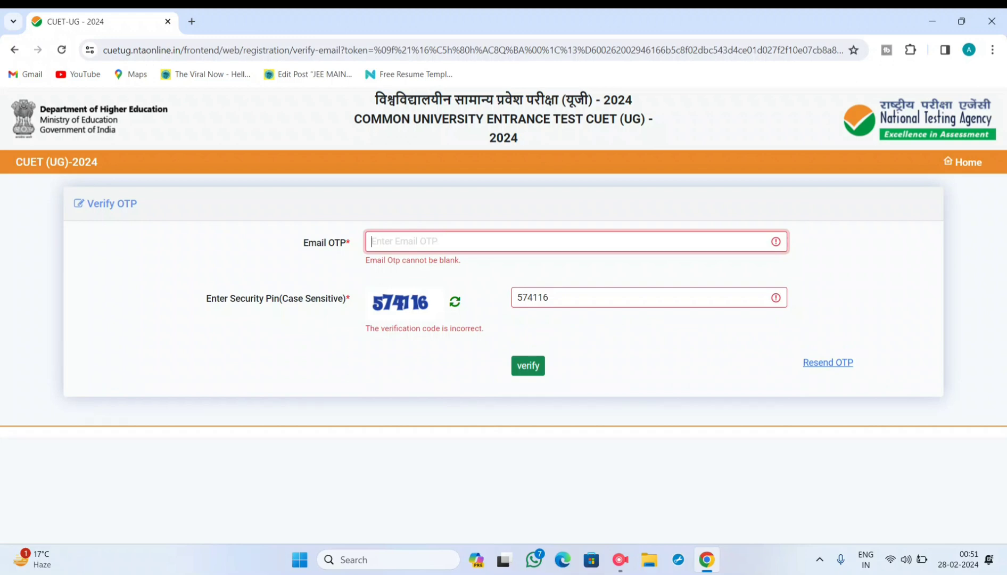
click(549, 298)
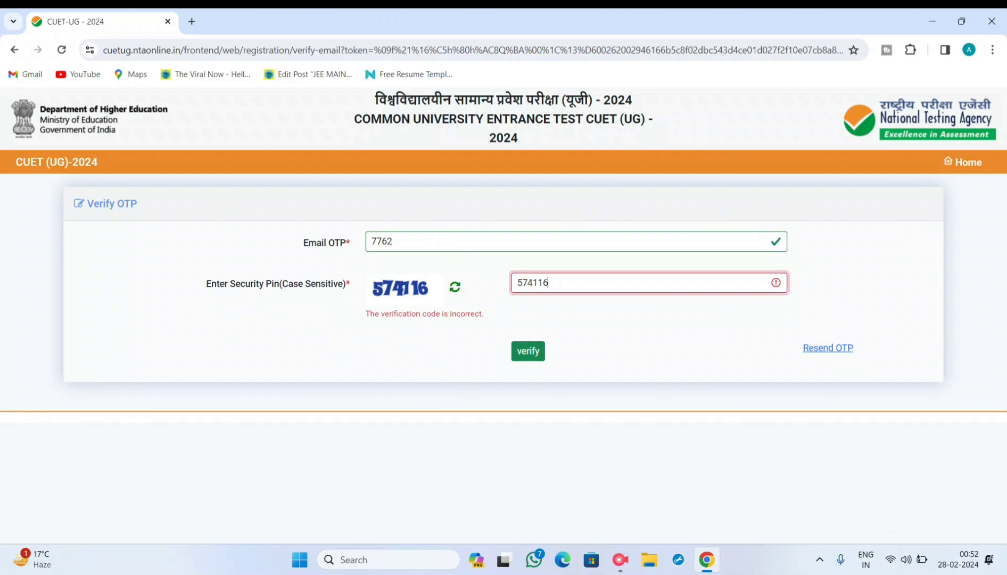
Clear the rejected pin, refresh the captcha, enter the new security pin and verify.
click(393, 241)
click(549, 283)
key(BackSpace)
key(BackSpace)
key(BackSpace)
key(BackSpace)
key(BackSpace)
key(BackSpace)
click(455, 286)
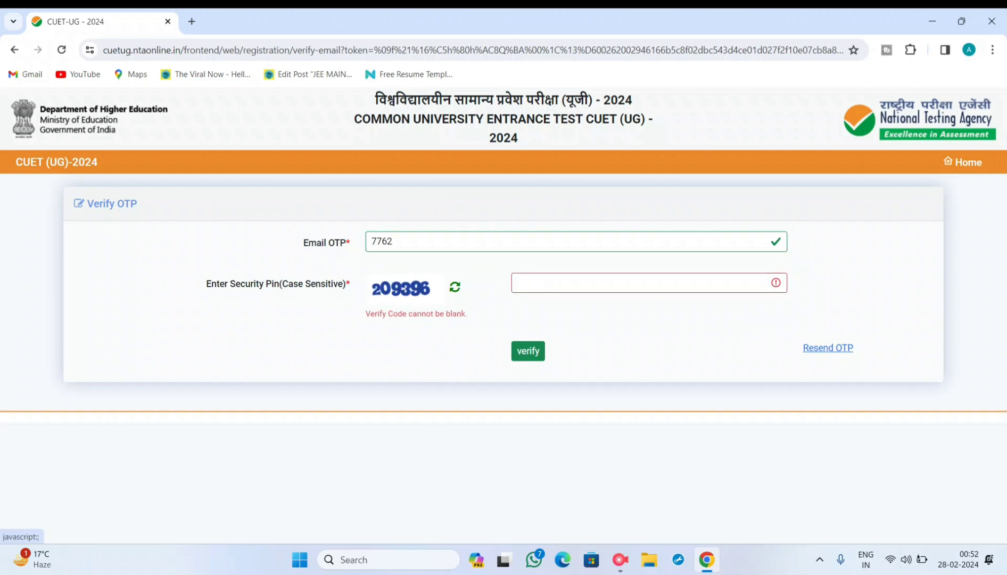
click(549, 283)
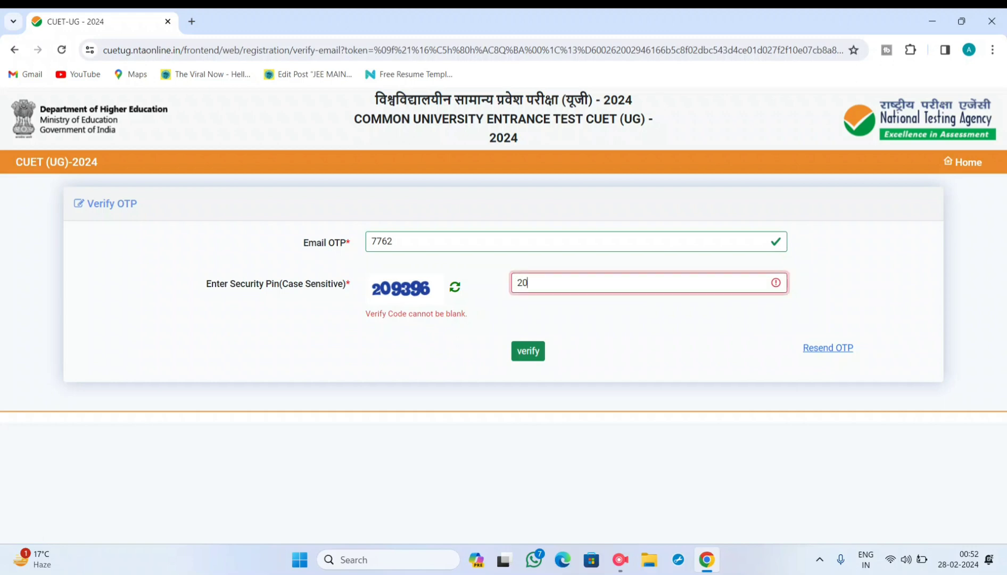
click(527, 351)
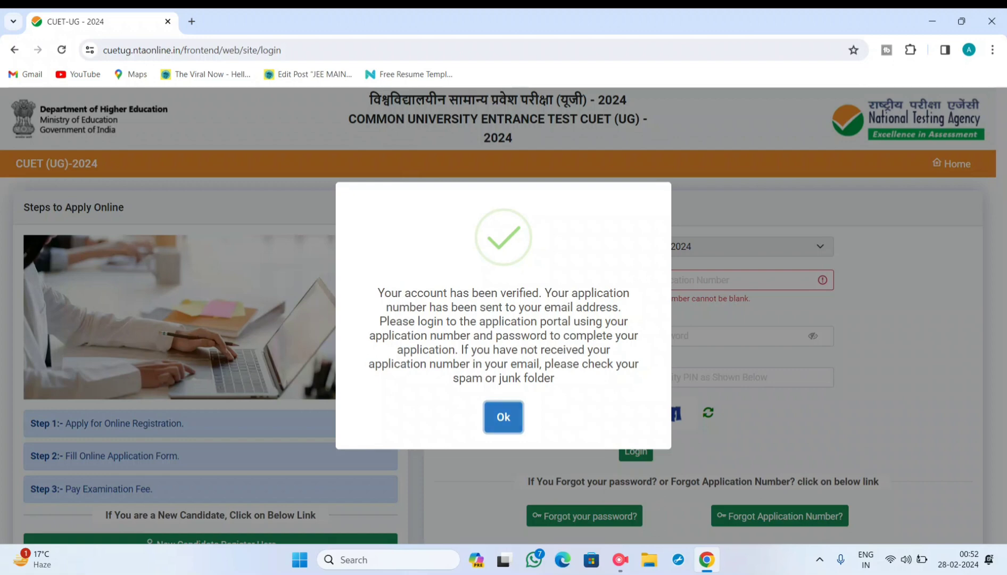
Dismiss the verified message, log in, and go from the application status page to Contact Details.
click(504, 417)
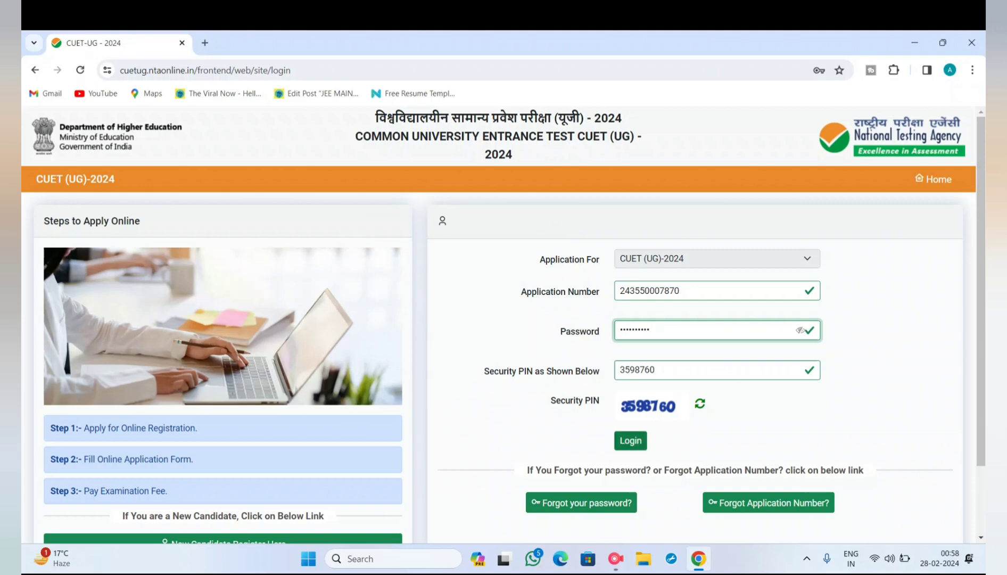
click(631, 440)
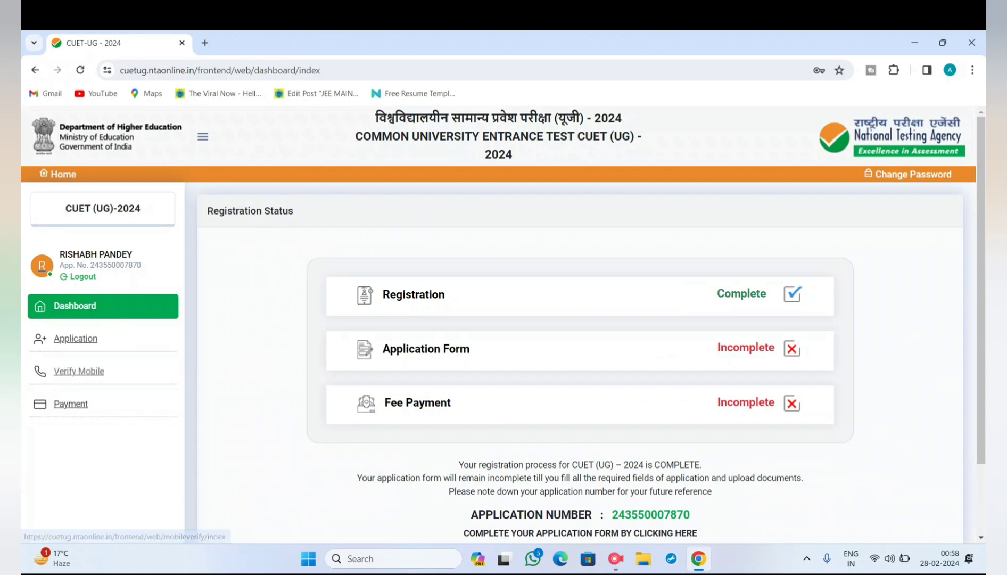
click(78, 371)
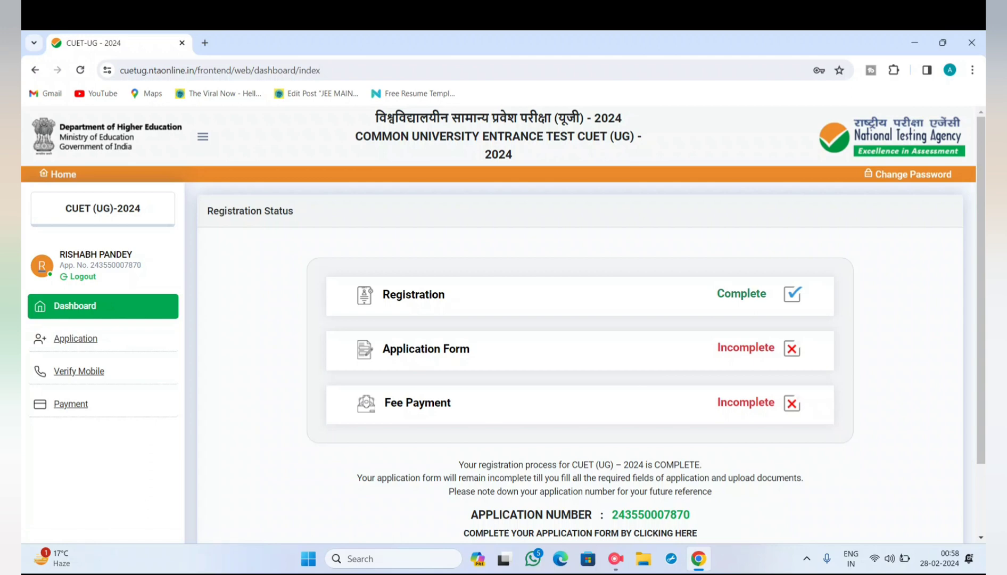
click(75, 338)
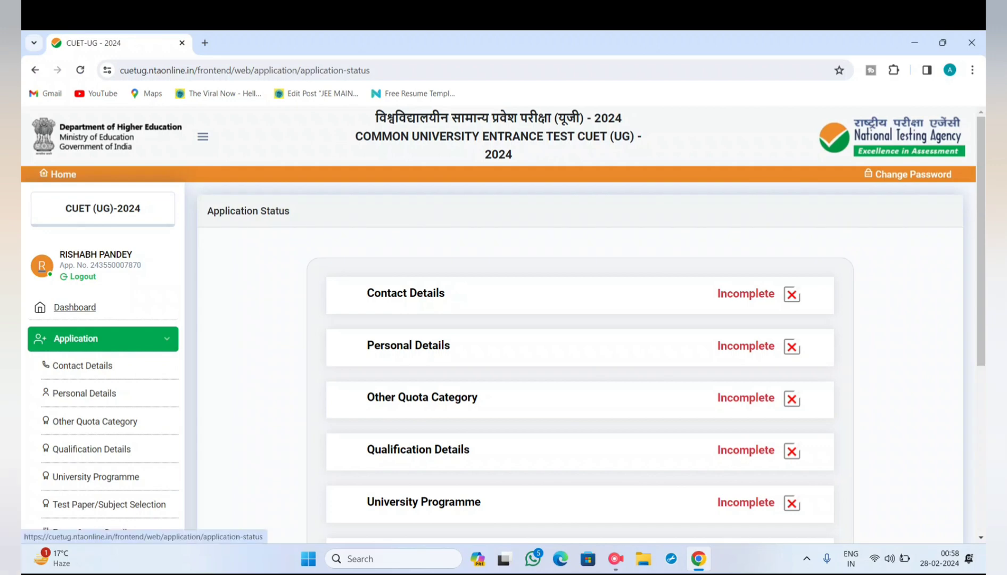
scroll(503, 324, down, 3)
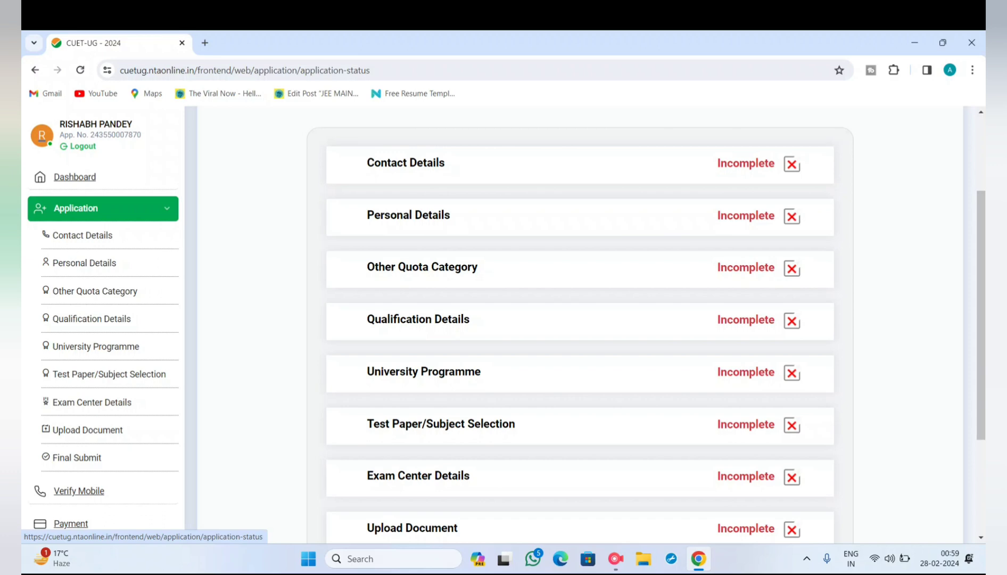
click(82, 236)
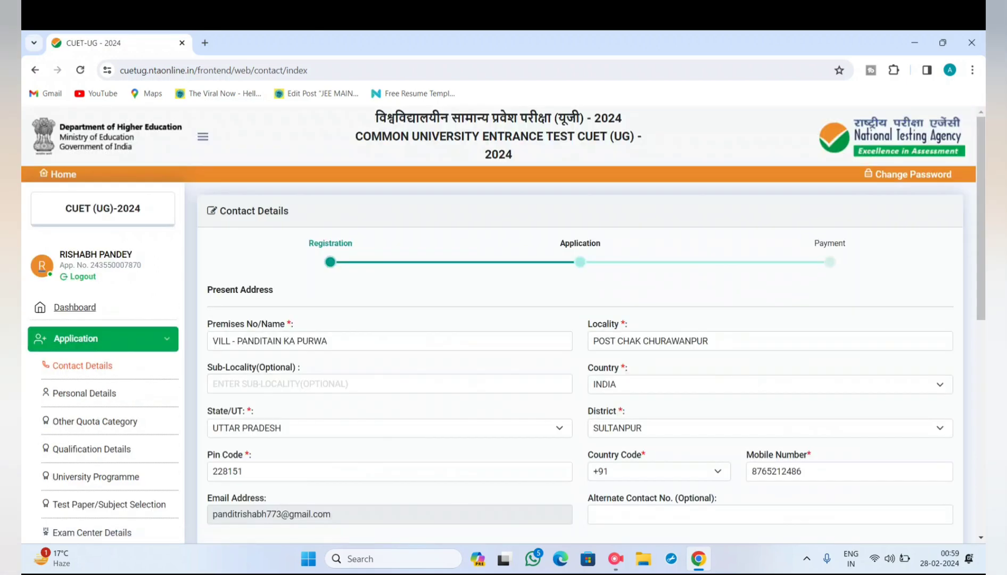
Agree to the contact details declaration and save them with Save & Next.
scroll(580, 319, down, 5)
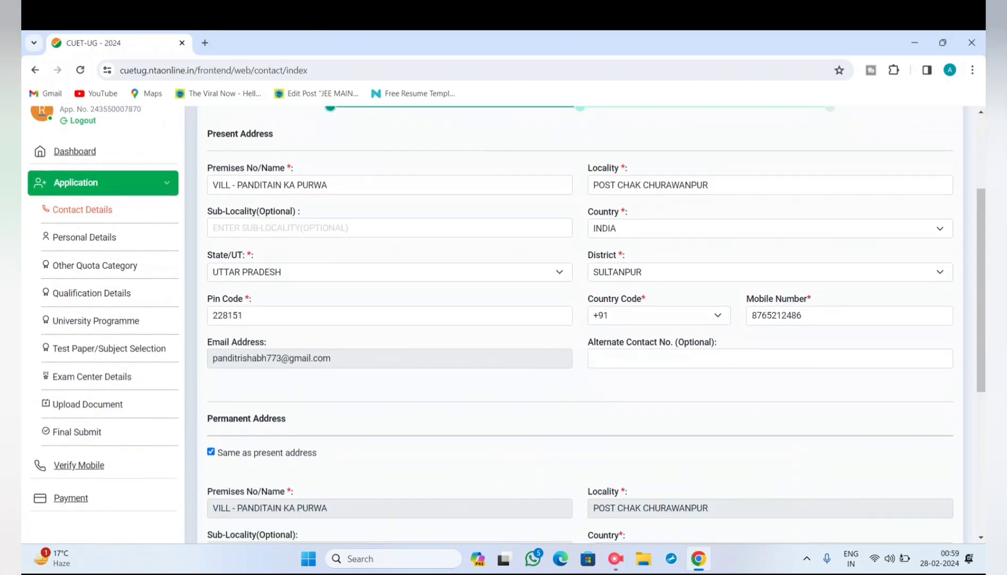
scroll(580, 320, down, 3)
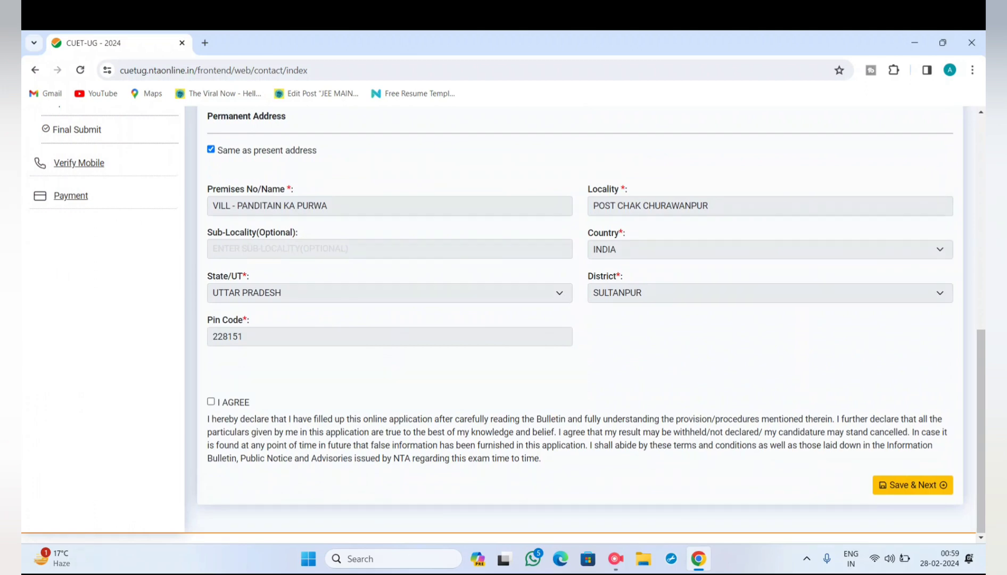
click(210, 401)
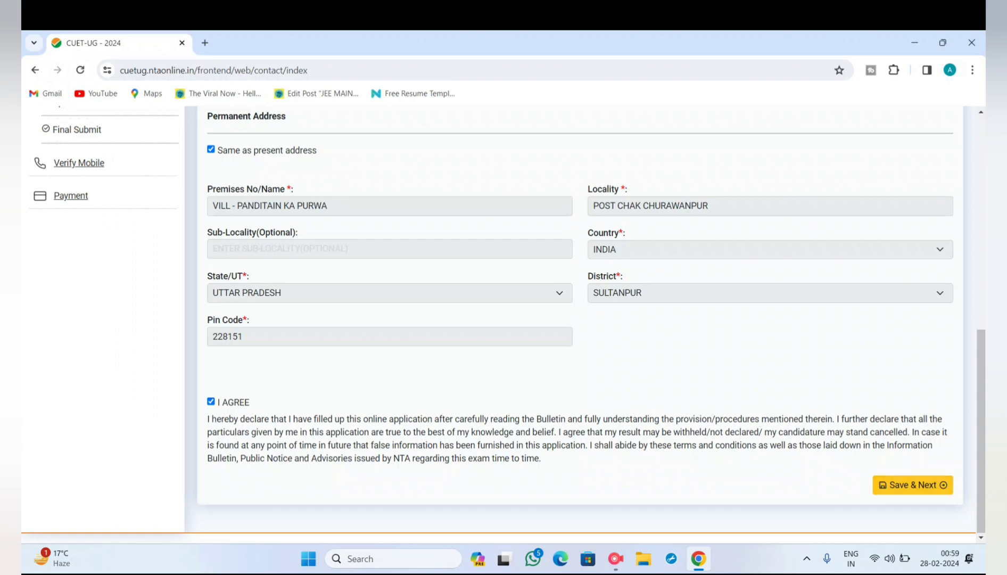
click(912, 484)
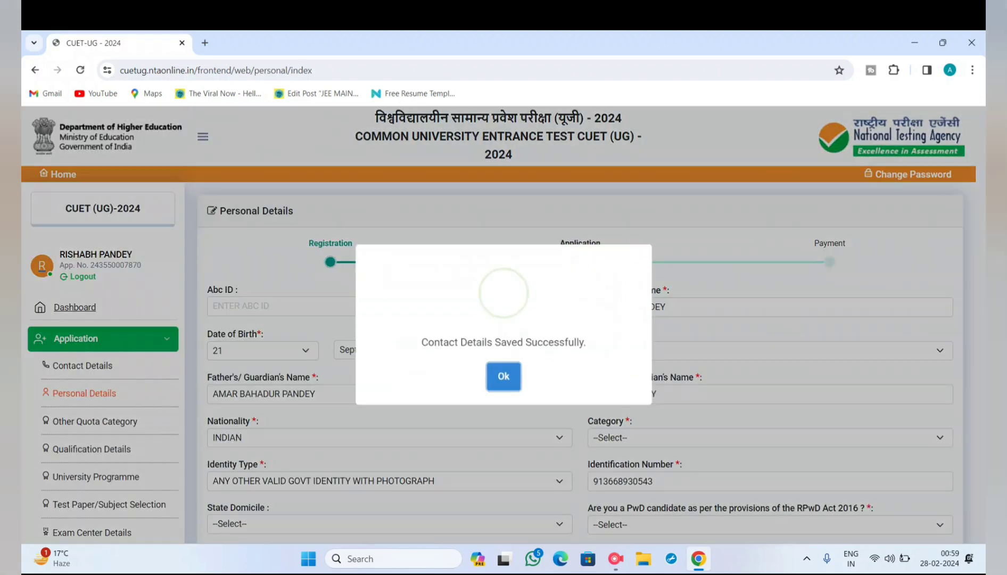
click(503, 376)
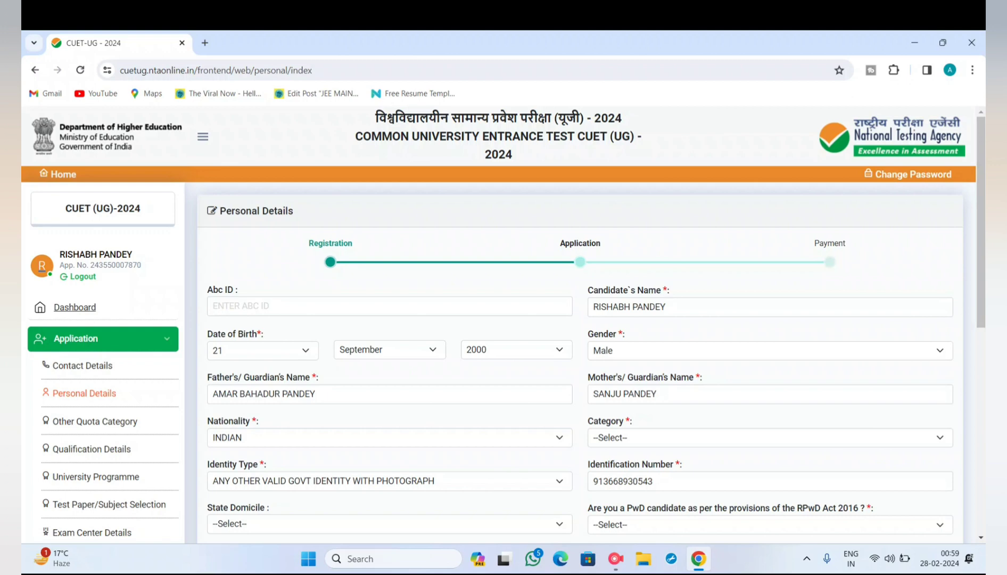
Set the category to GEN-EWS on the Personal Details page.
click(390, 306)
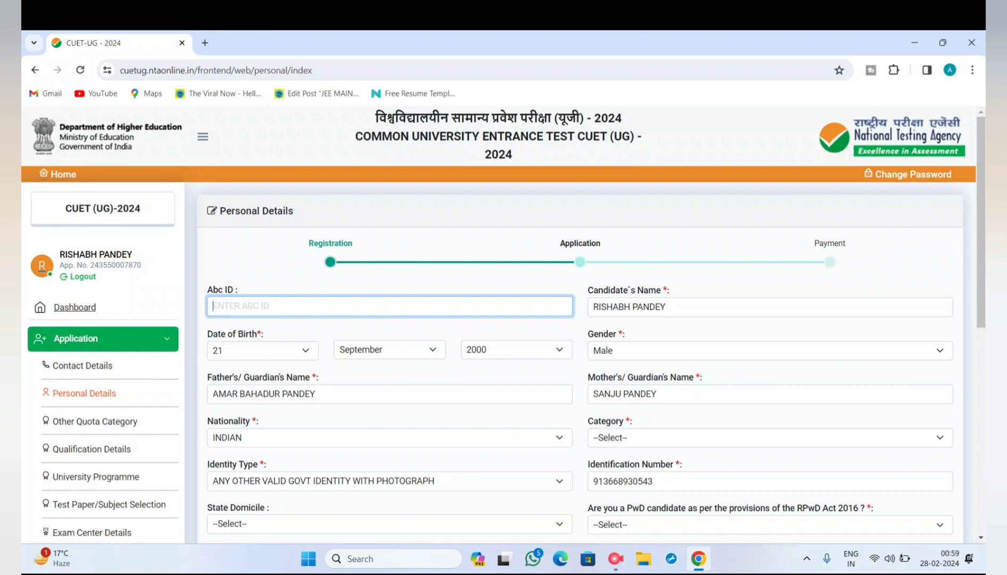
scroll(580, 319, down, 3)
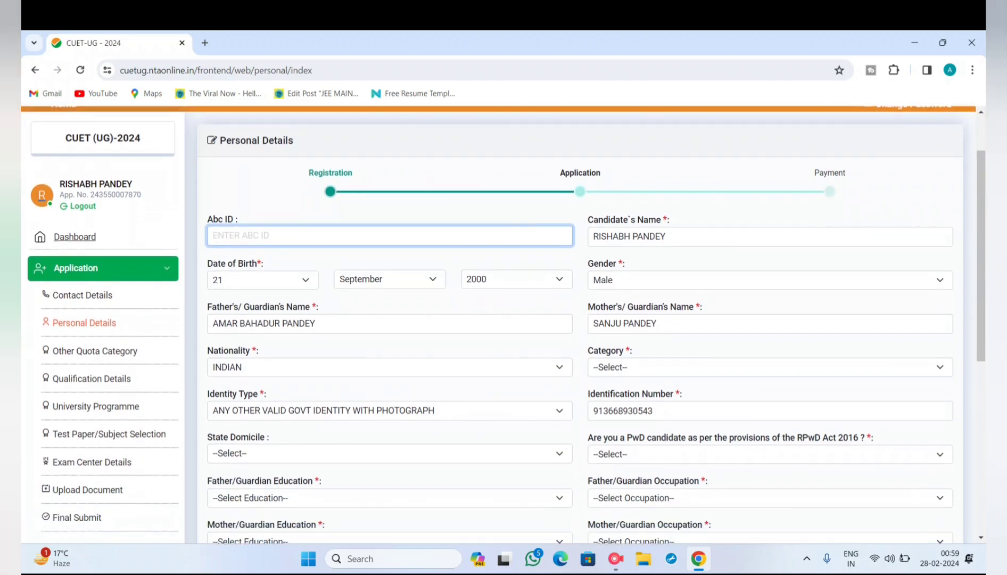
scroll(580, 319, up, 1)
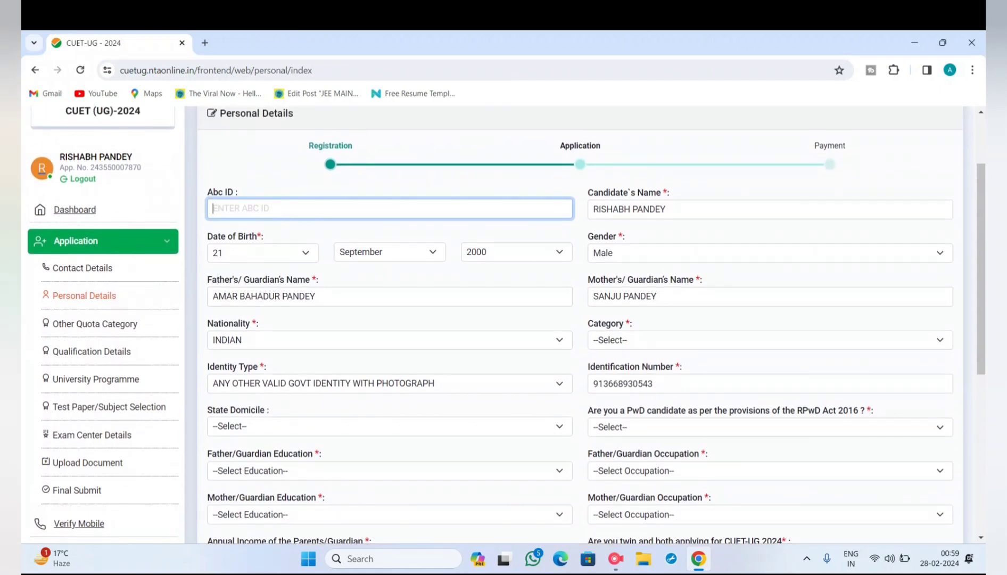
click(769, 340)
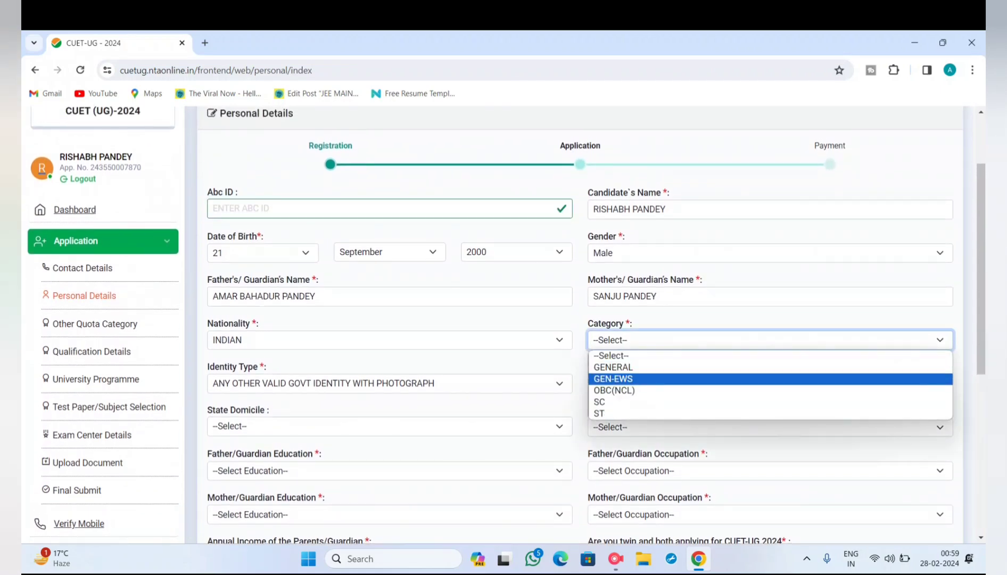
click(612, 379)
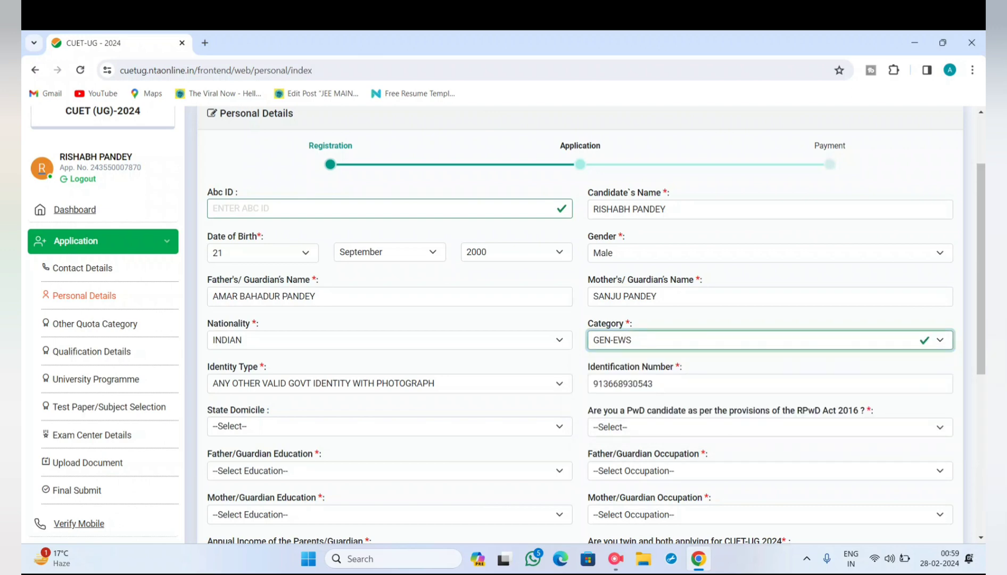
Answer No for PwD and set Father/Guardian Education to Graduate.
scroll(503, 320, down, 1)
scroll(503, 319, up, 1)
scroll(503, 325, down, 2)
scroll(504, 324, down, 2)
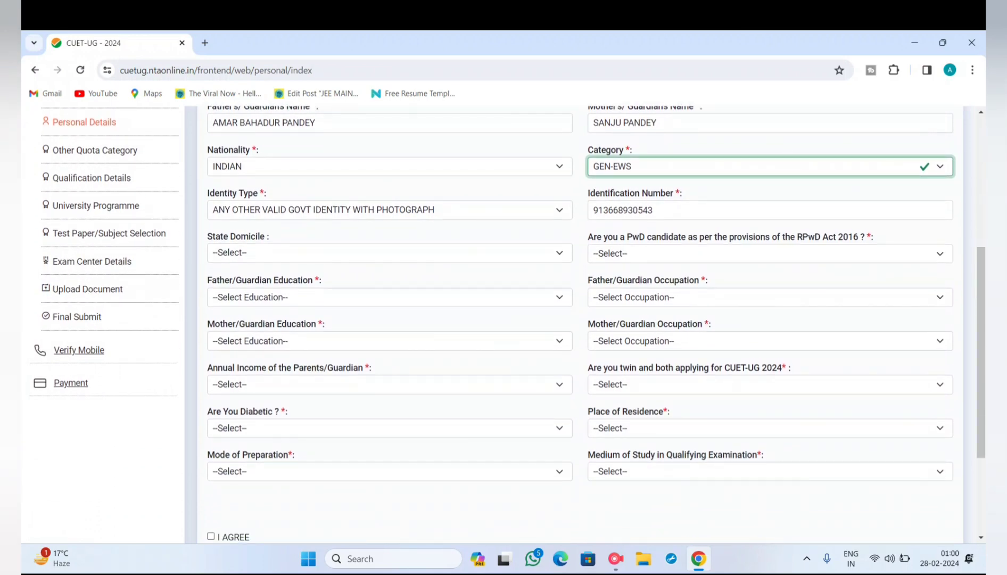
click(770, 253)
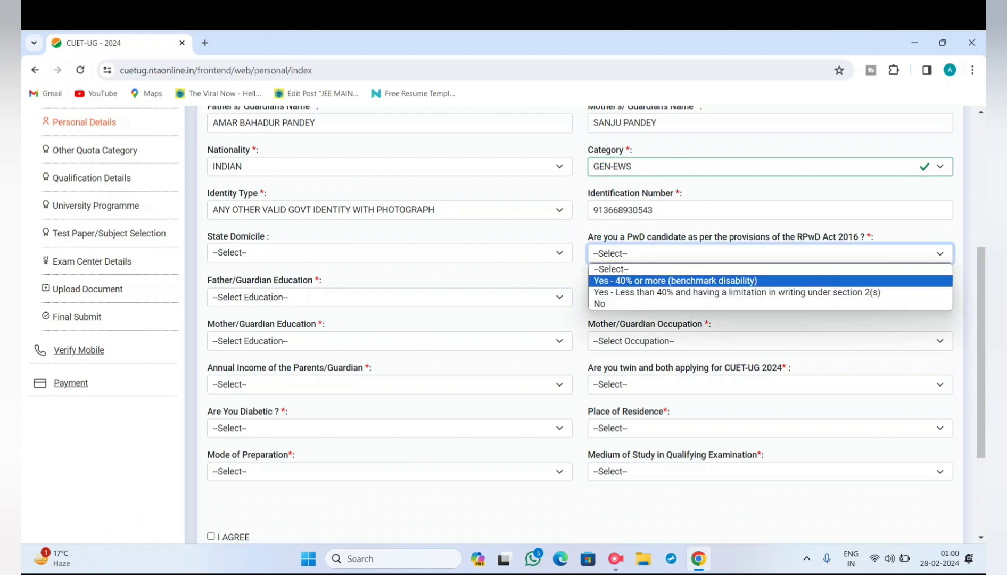
click(770, 304)
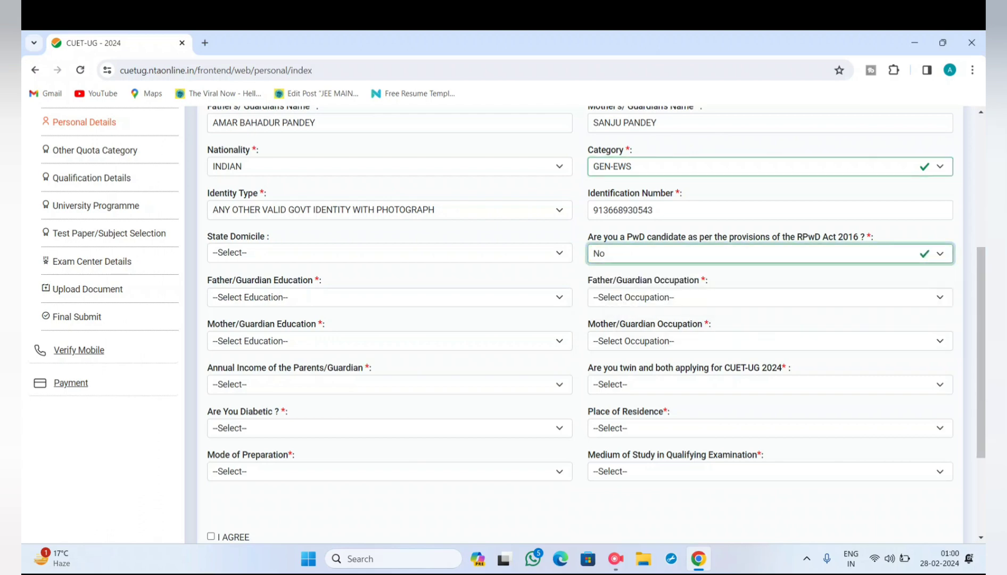
click(390, 298)
click(390, 297)
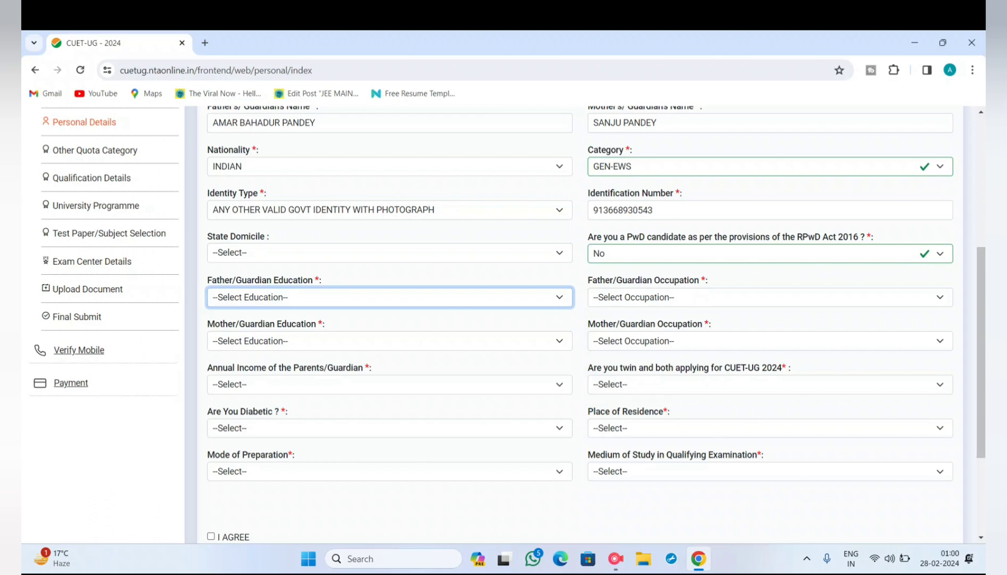
click(389, 298)
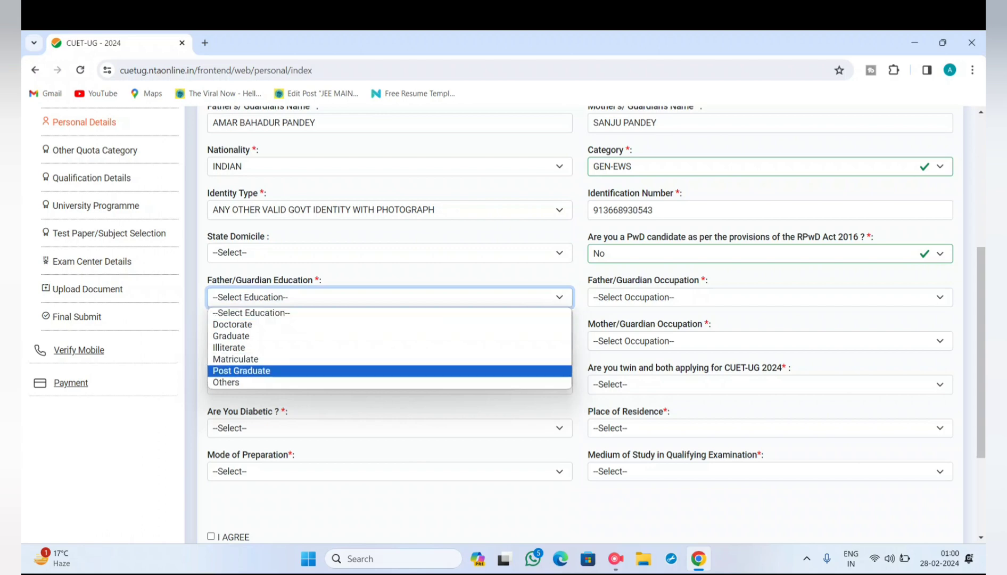
key(Return)
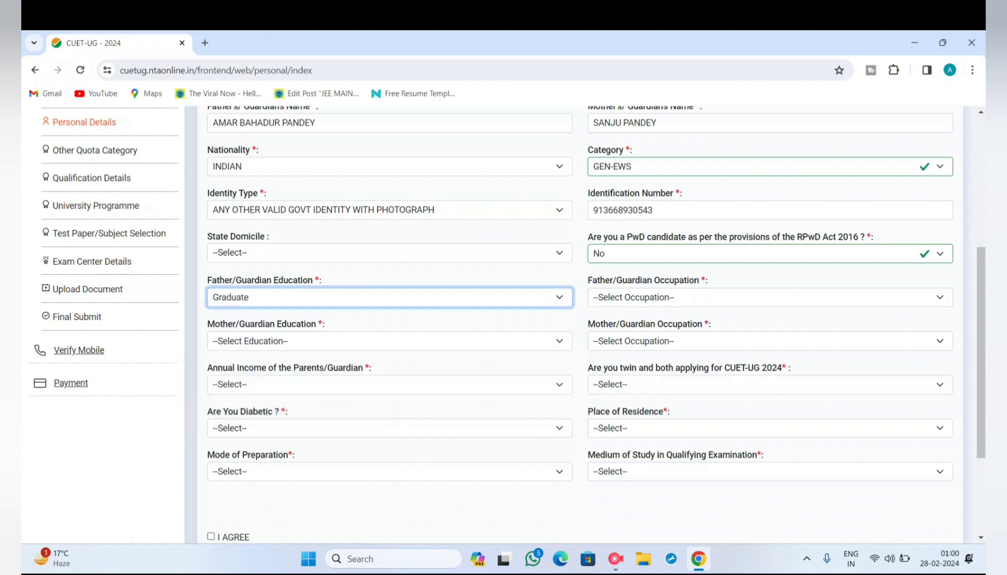
Set father's occupation to Agriculture and mother's education to Graduate.
click(769, 297)
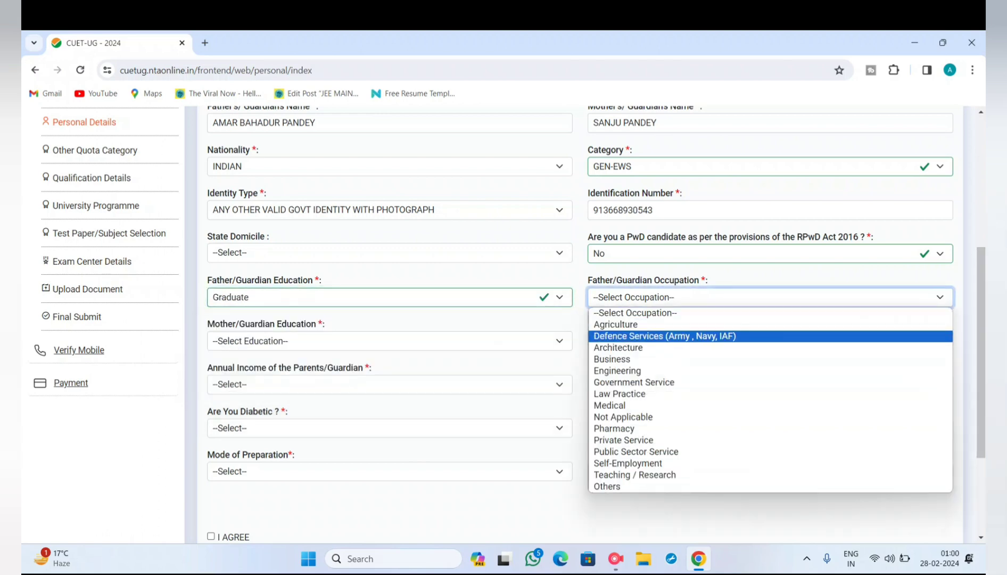
click(769, 324)
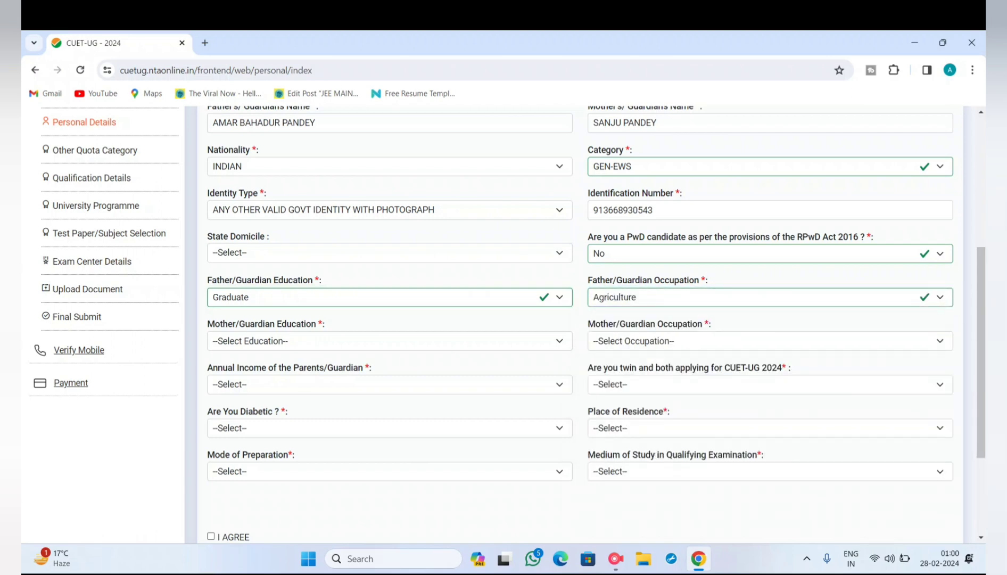
click(389, 341)
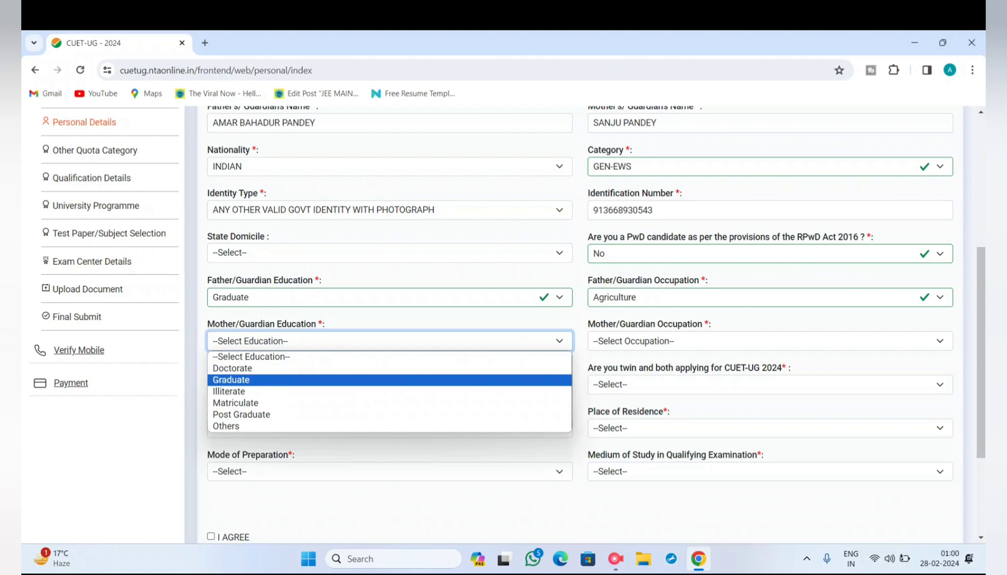
click(389, 379)
Set mother's occupation to Others and parents' annual income to Up to 100000.
click(769, 341)
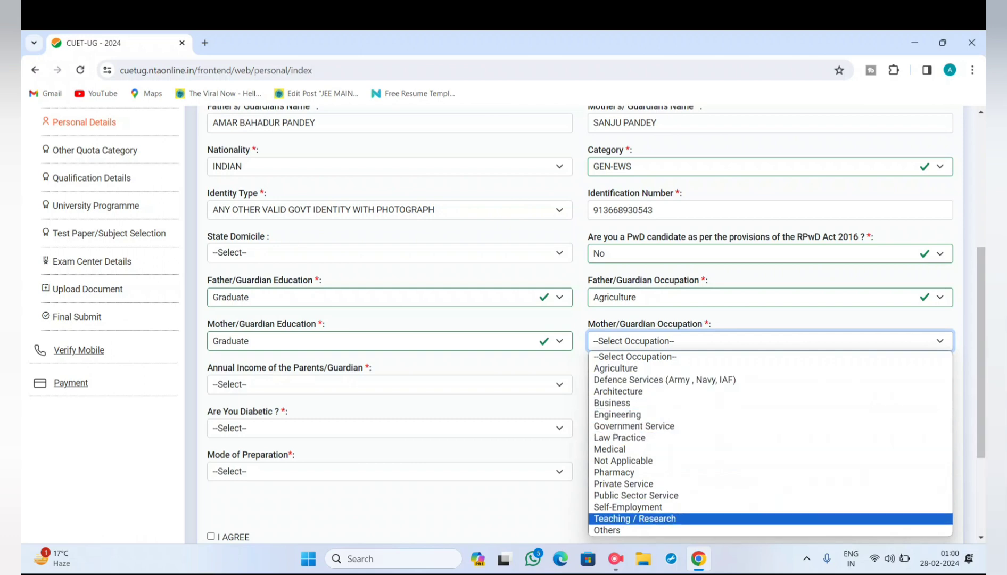
click(607, 530)
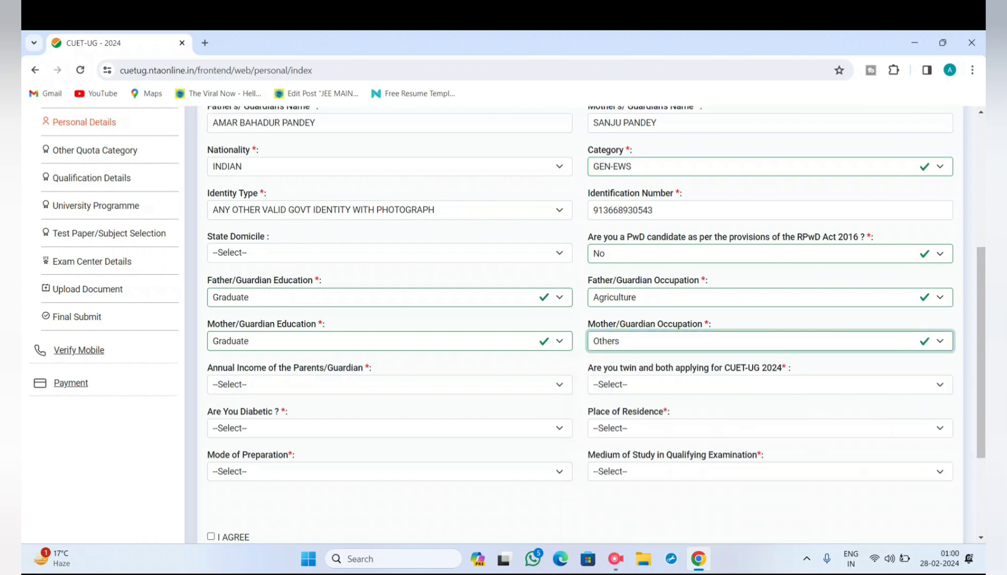
click(389, 384)
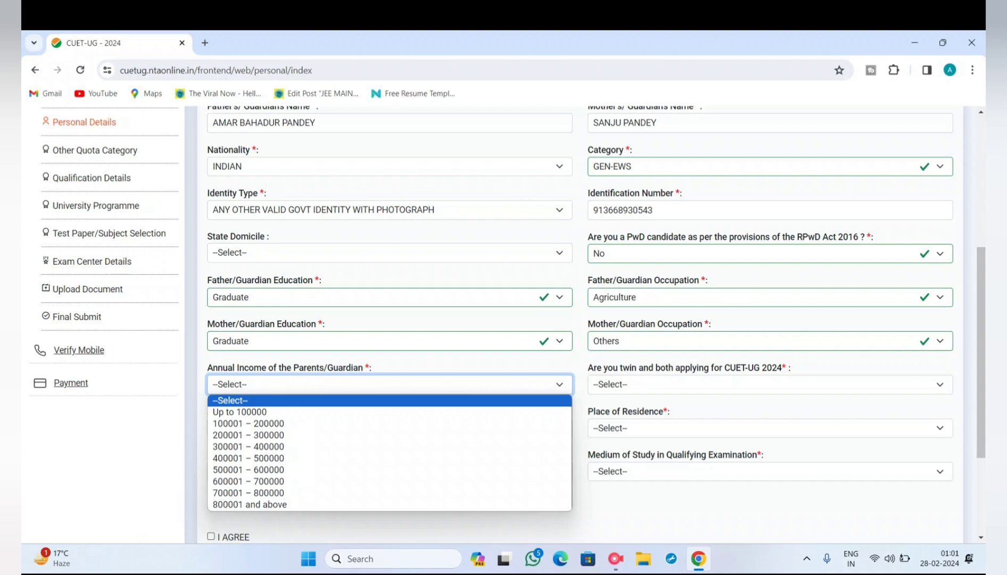
click(239, 412)
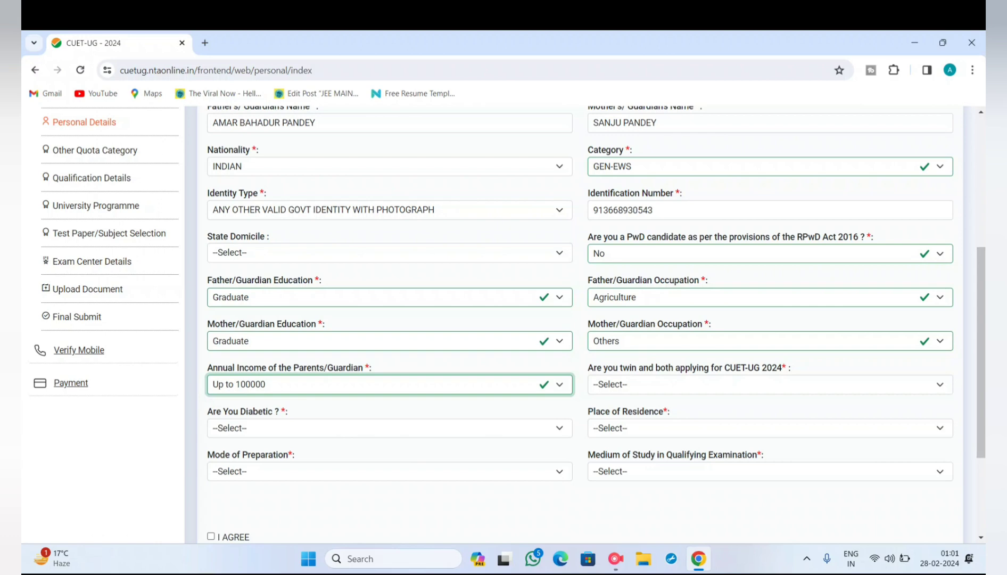
click(769, 385)
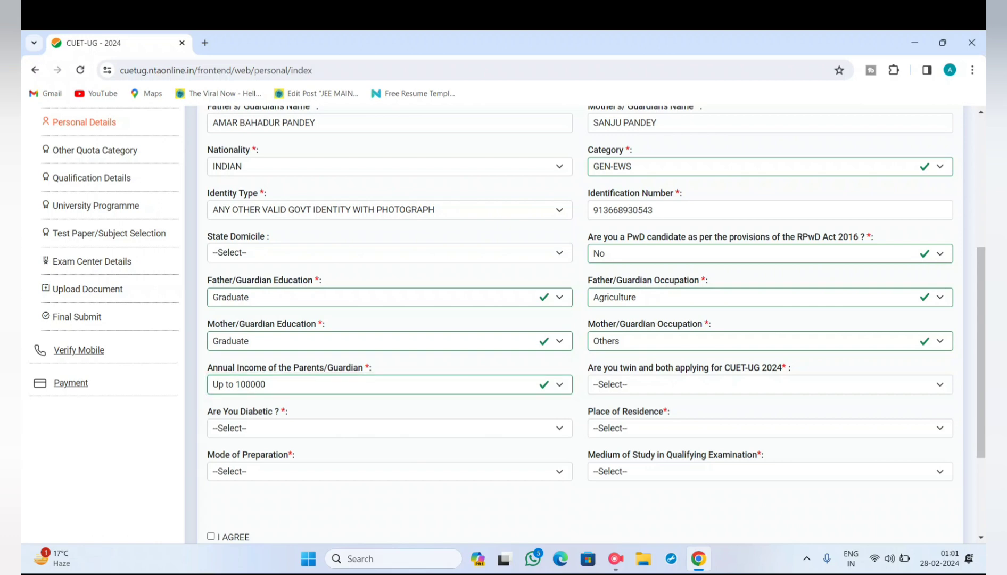
Answer No to the twin applicant and diabetic questions.
click(769, 385)
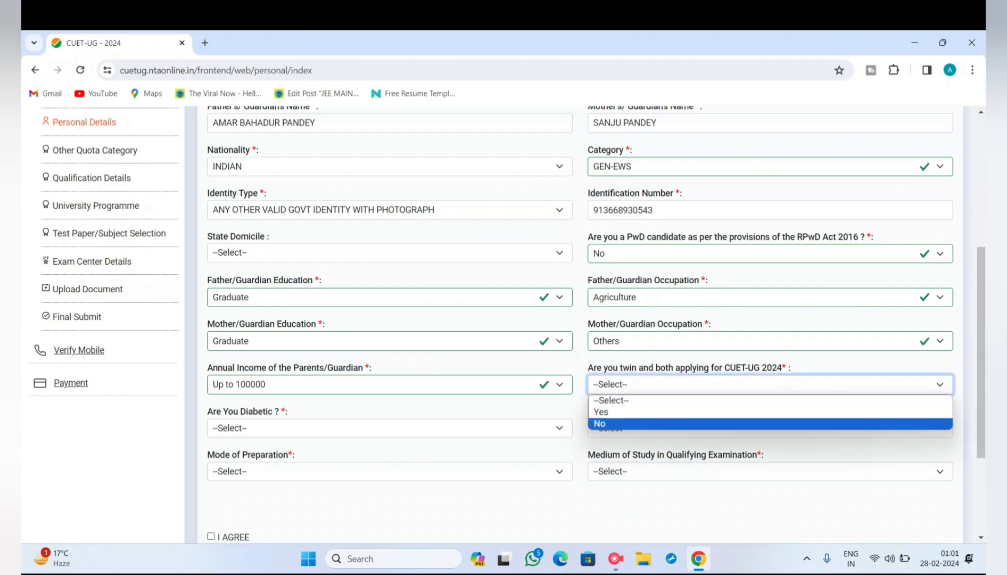
click(770, 423)
click(692, 505)
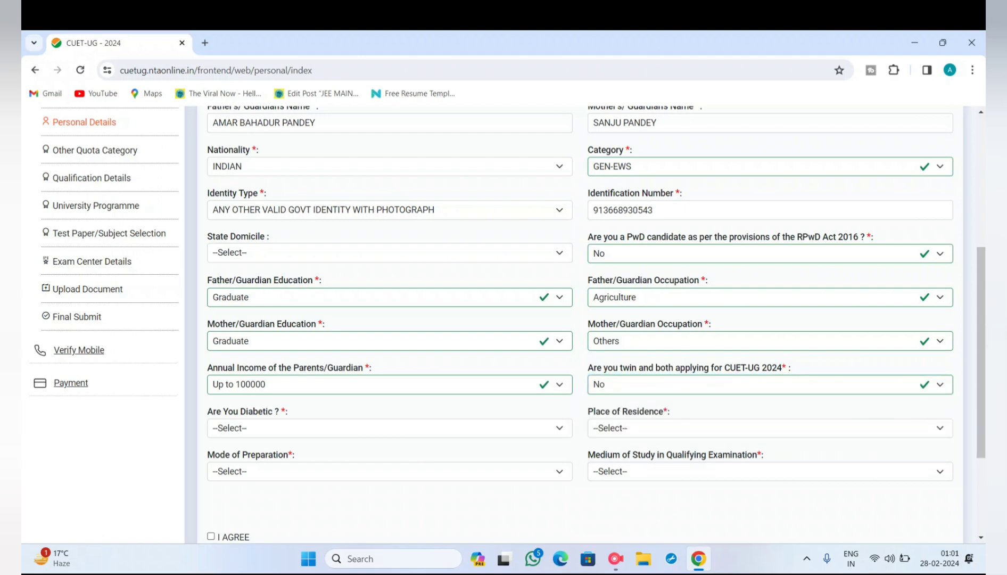
key(Down)
key(Down)
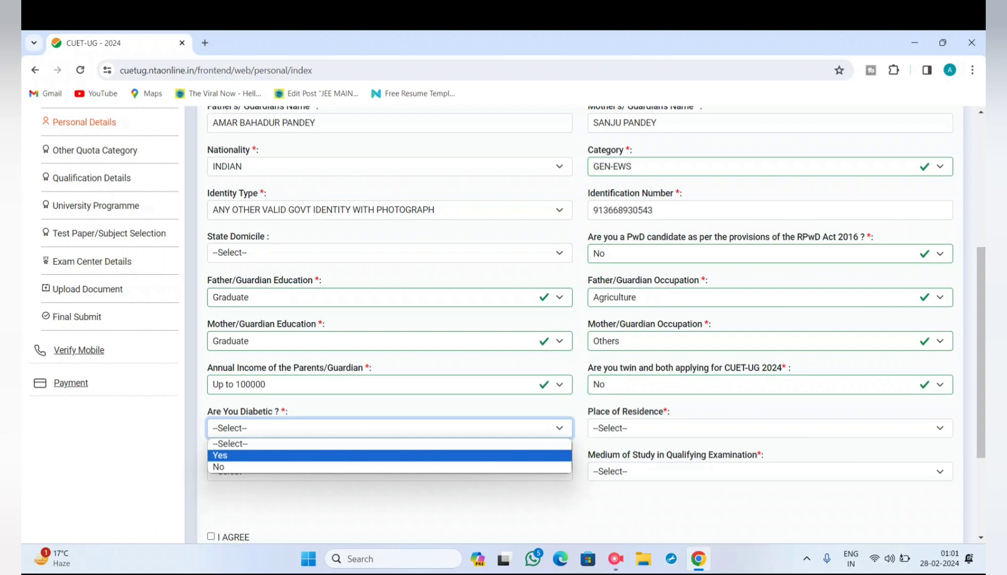
key(Return)
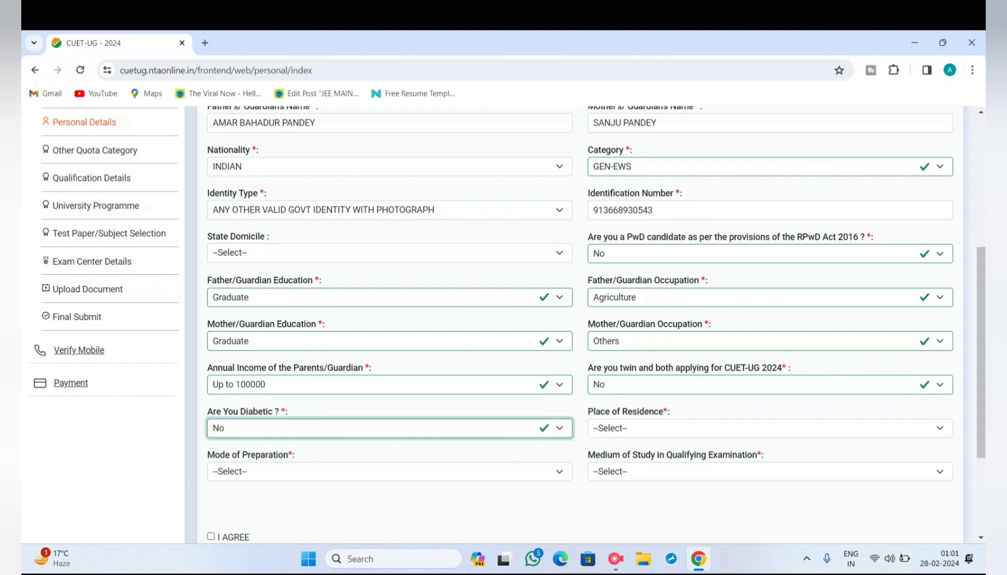
Set place of residence to RURAL and mode of preparation to Self-Study.
click(770, 428)
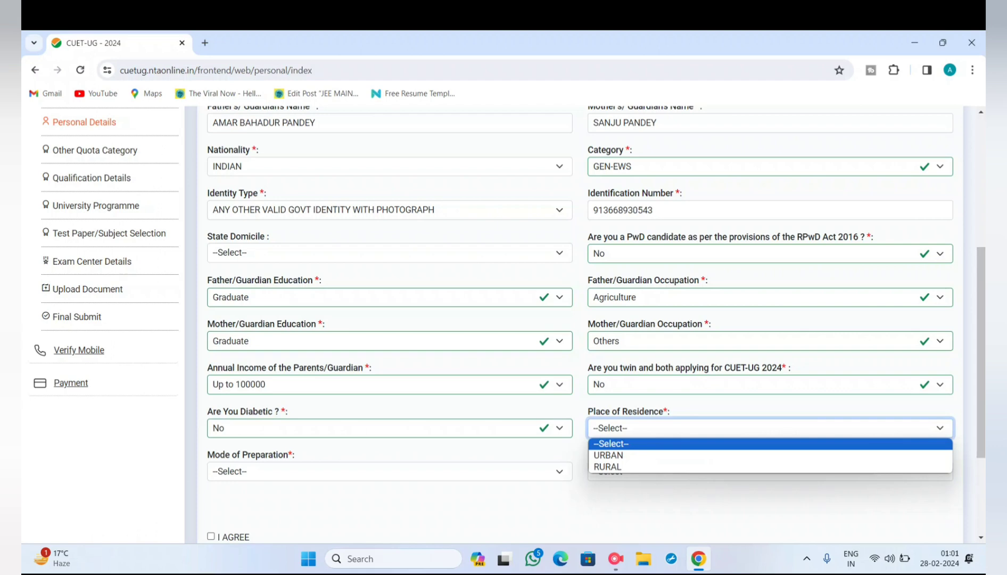
key(Down)
key(Down)
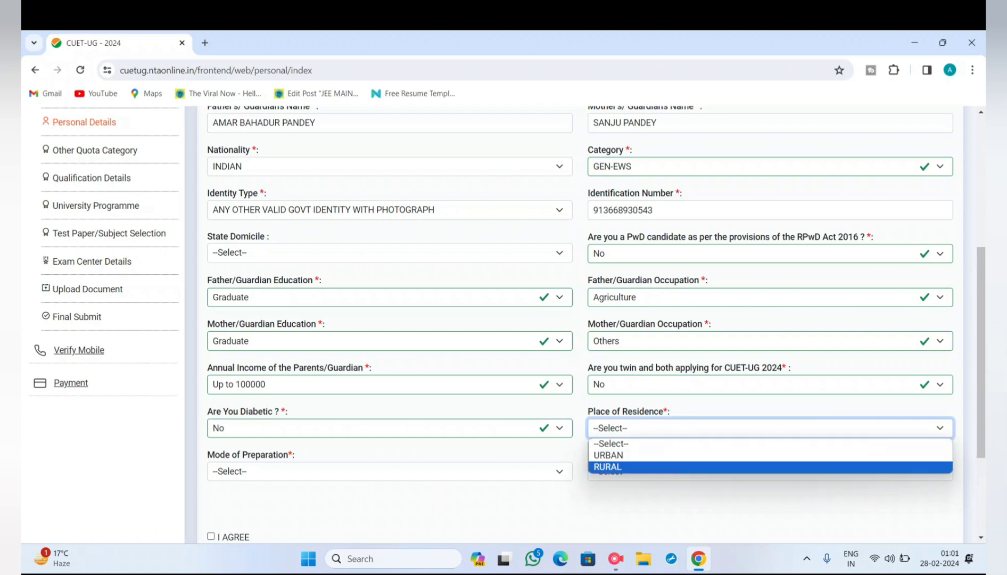
key(Return)
click(390, 472)
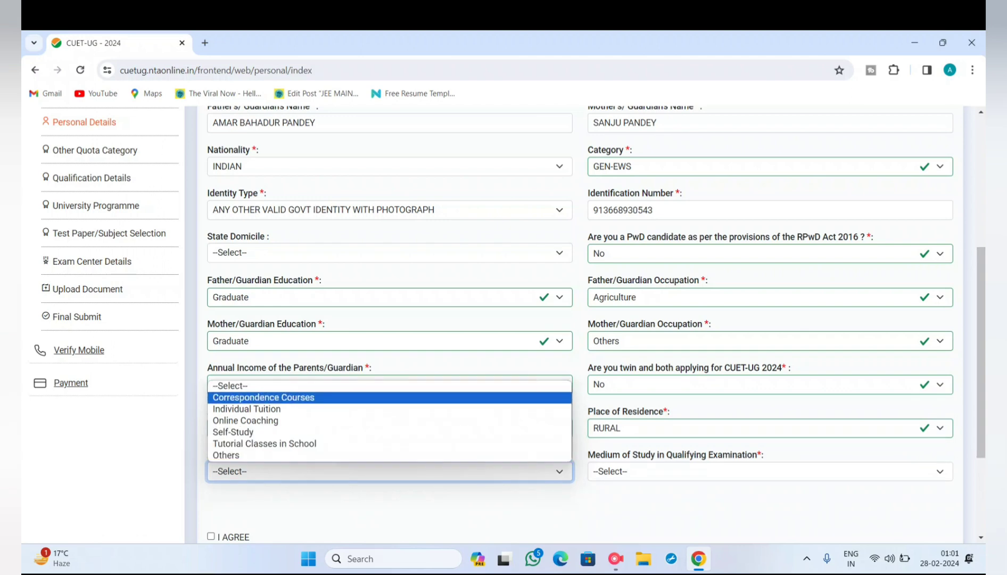
key(Down)
key(Down)
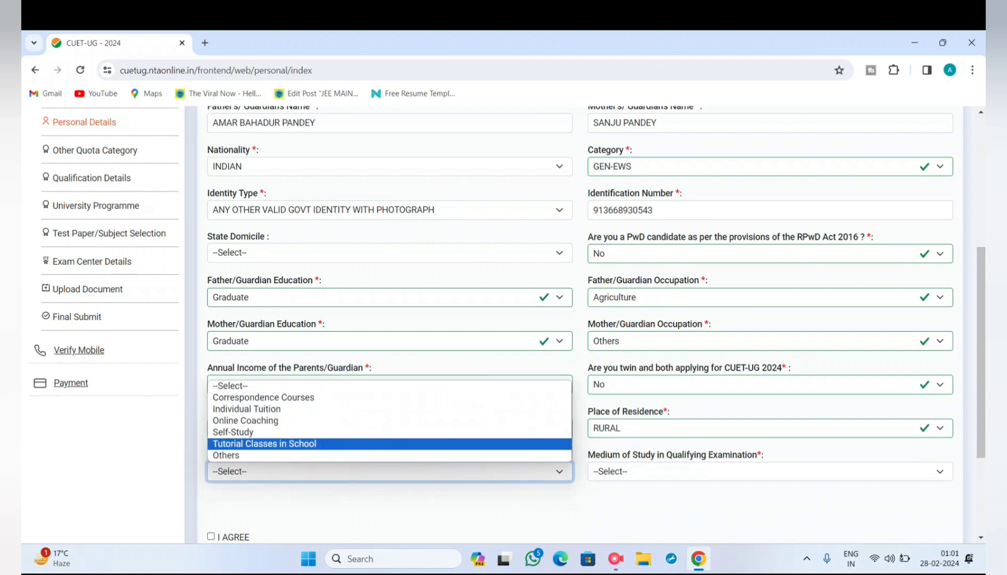
key(Up)
key(Return)
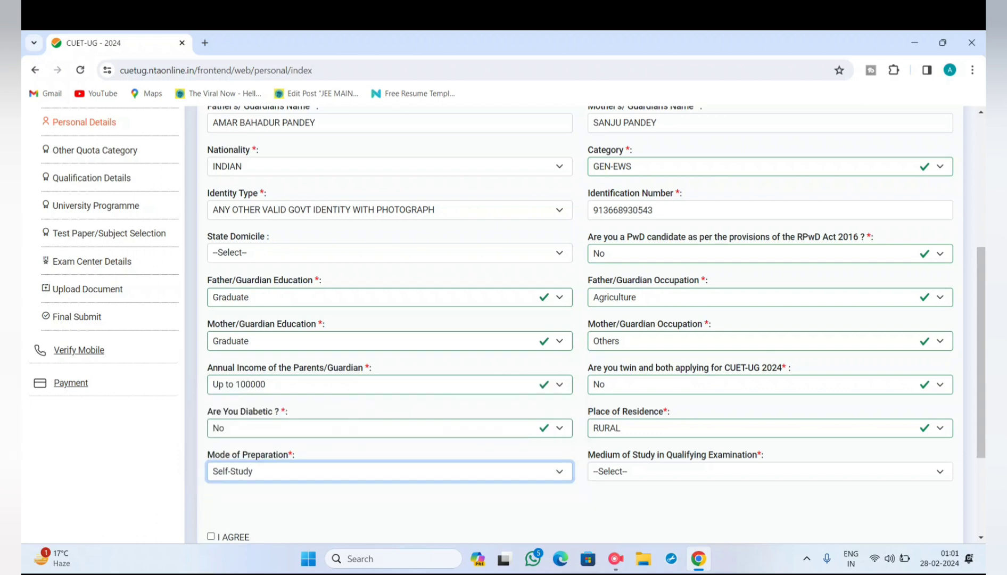
Choose Hindi as the medium of study.
click(770, 472)
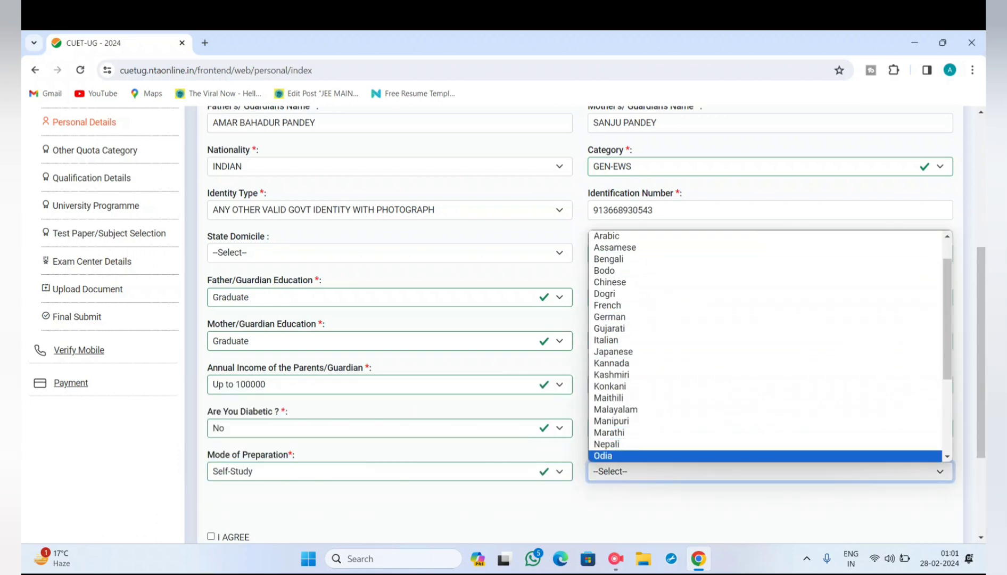
click(770, 472)
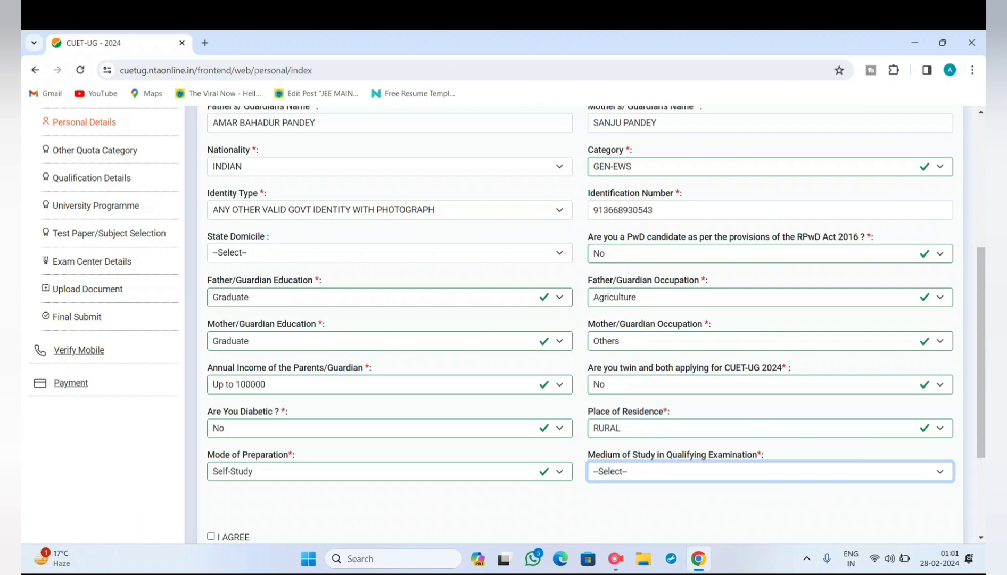
scroll(503, 325, down, 1)
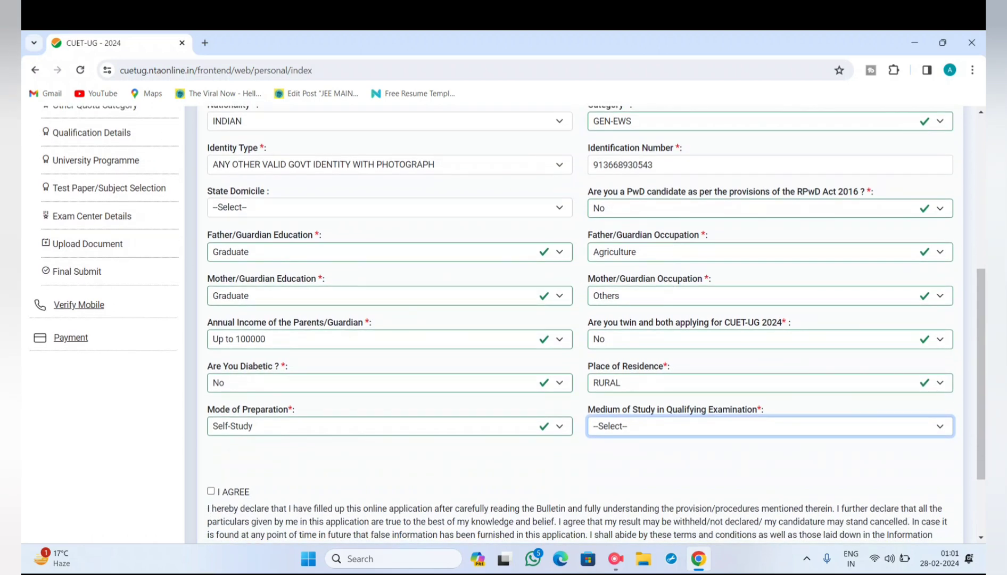
click(770, 427)
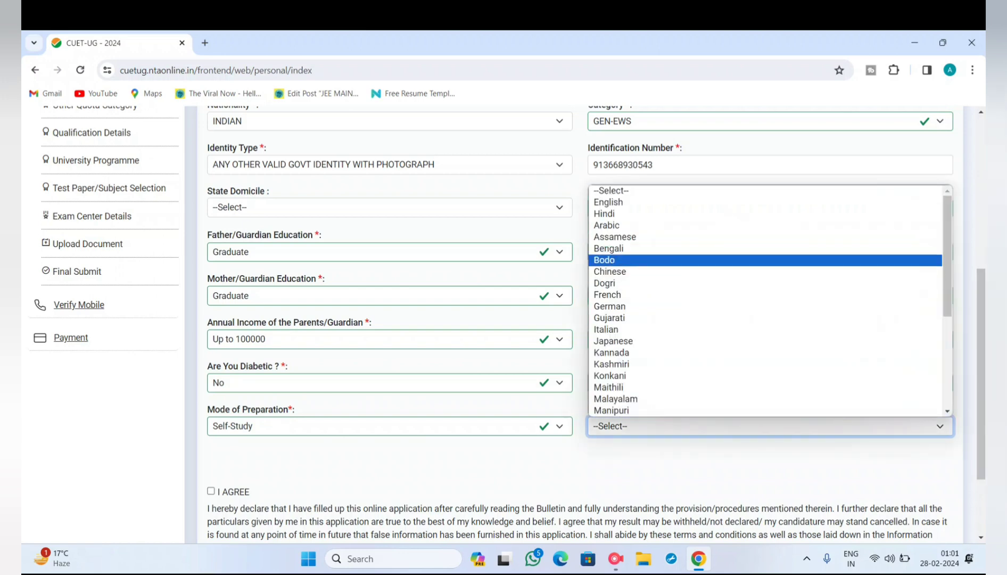
click(770, 215)
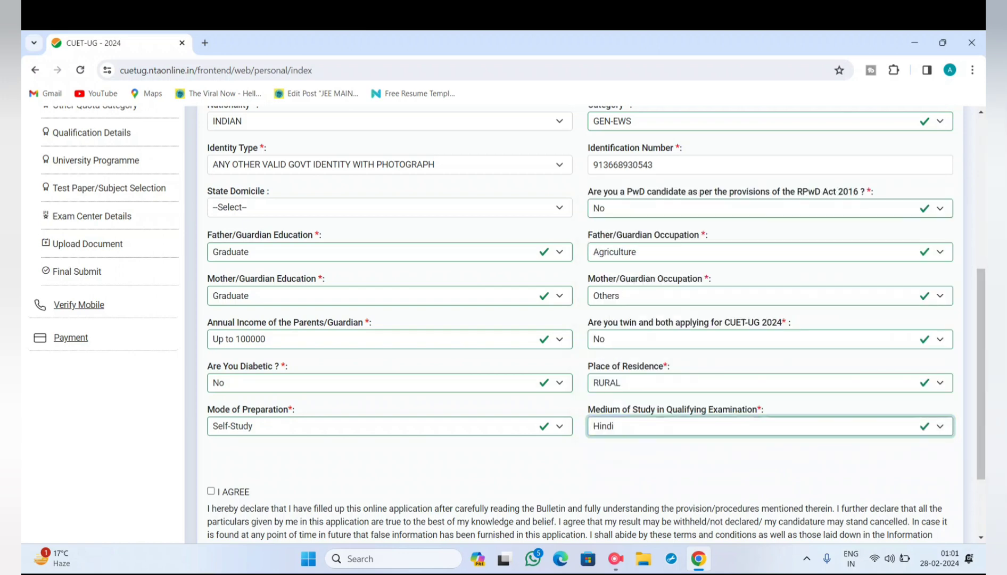
scroll(504, 325, up, 6)
scroll(504, 325, down, 8)
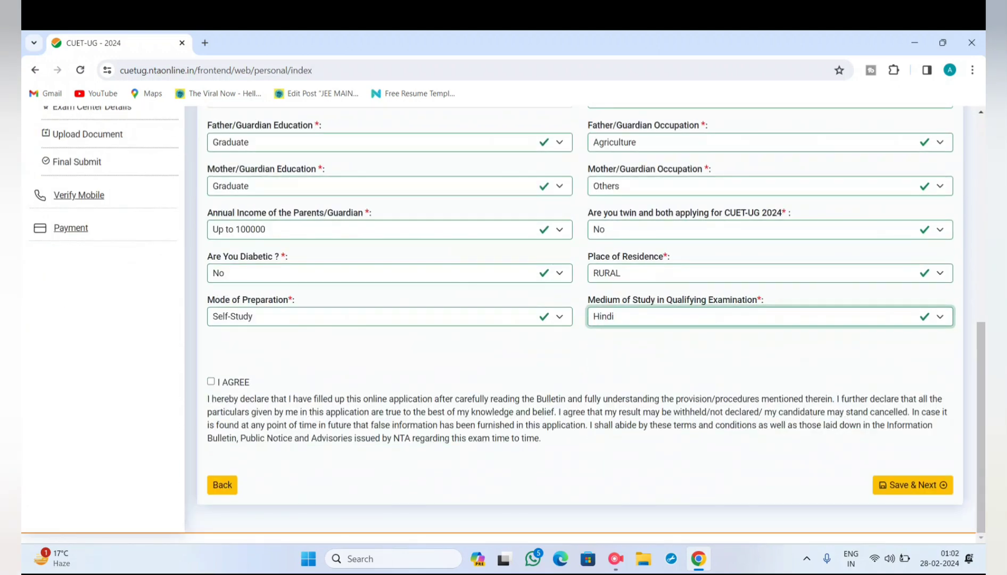
Tick I AGREE, fix the State Domicile error with UTTAR PRADESH, and save personal details.
click(210, 381)
click(912, 484)
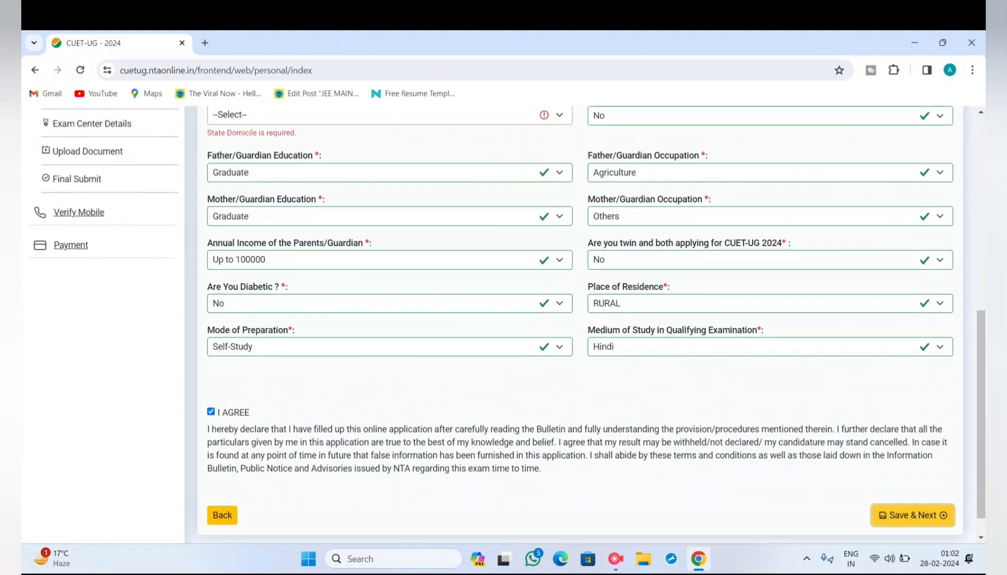
scroll(503, 324, up, 1)
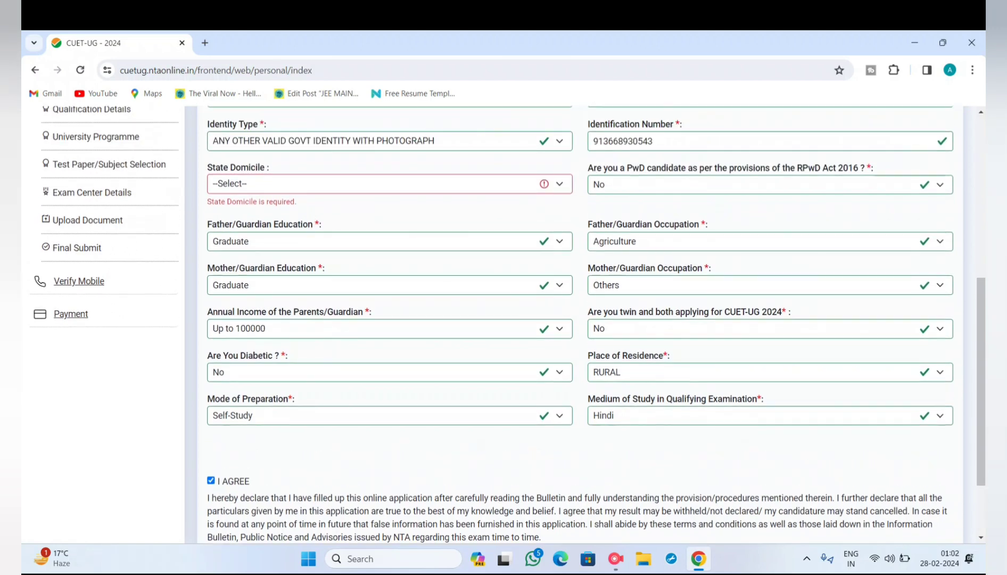
click(390, 184)
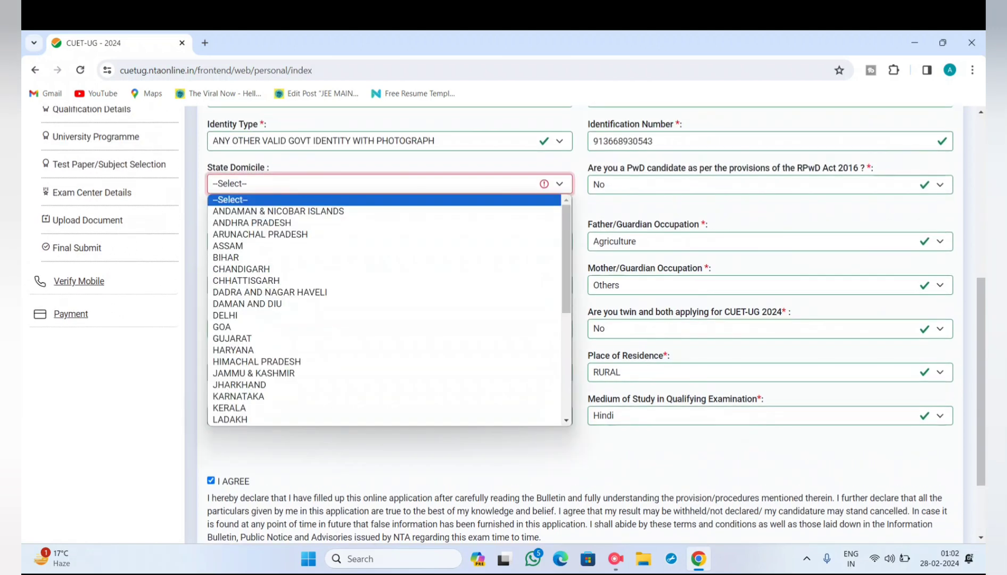
key(u)
key(u)
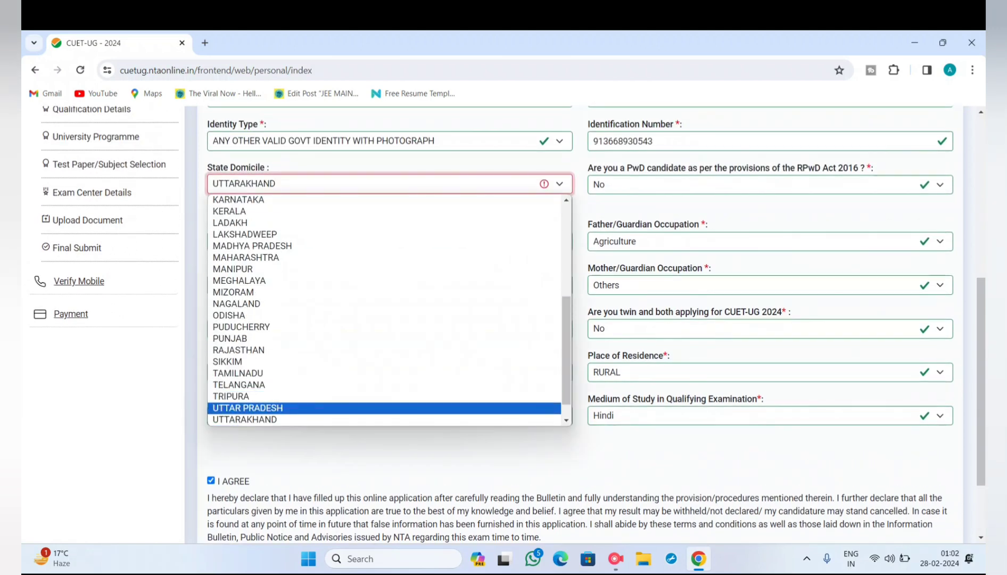
click(247, 408)
scroll(504, 325, up, 1)
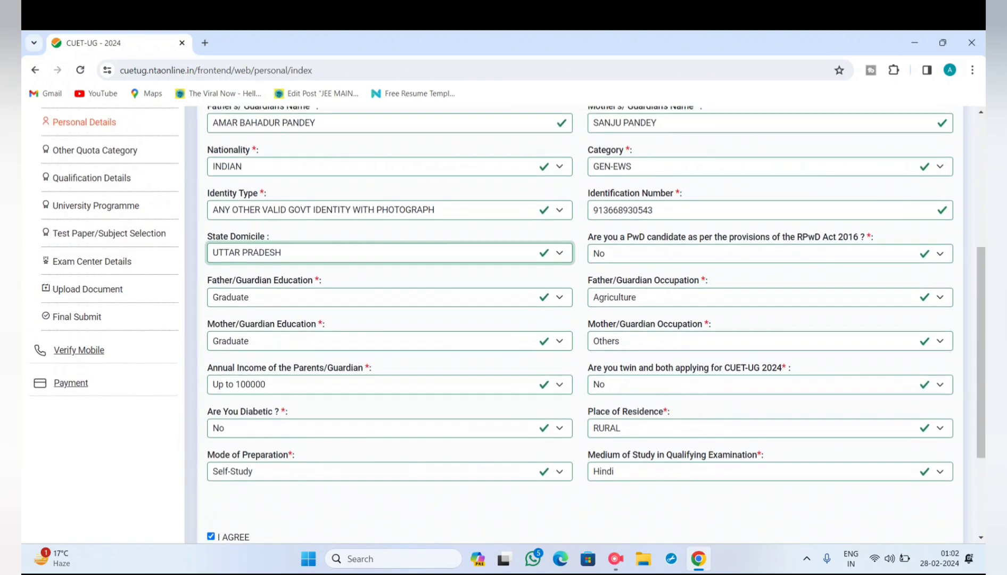
scroll(503, 325, down, 3)
click(912, 485)
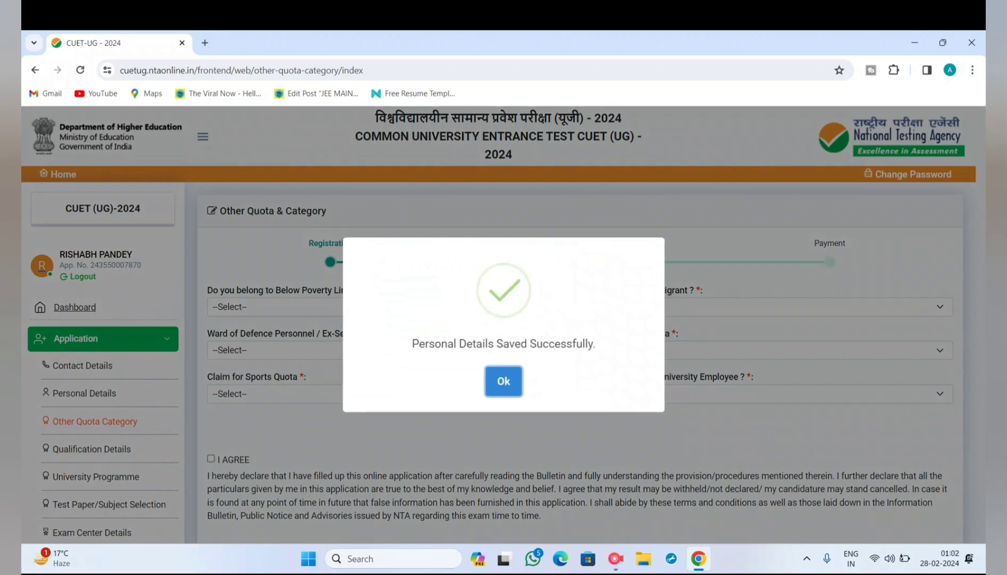
Answer Yes for below poverty line and No for Kashmiri Migrant.
click(504, 382)
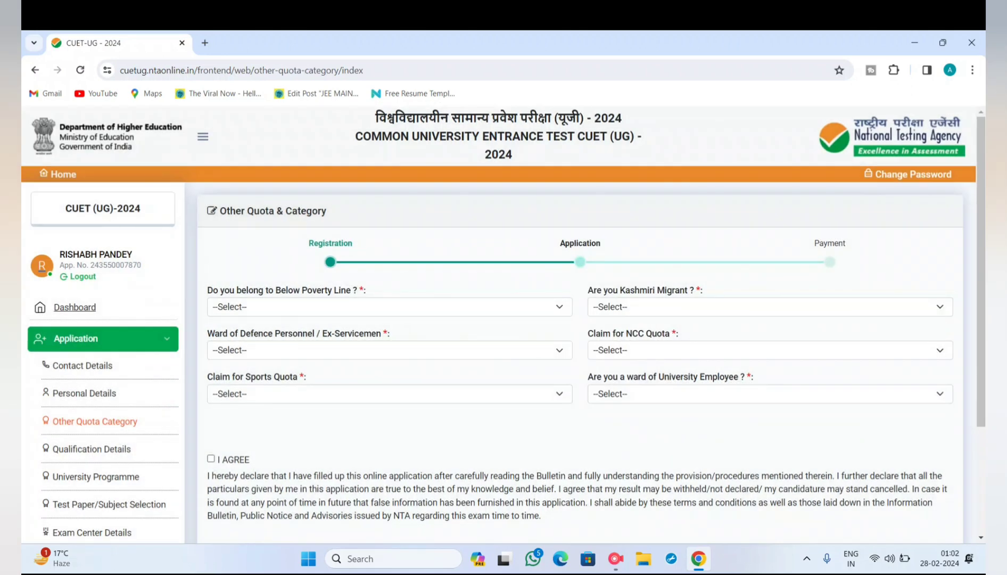
click(390, 307)
click(389, 335)
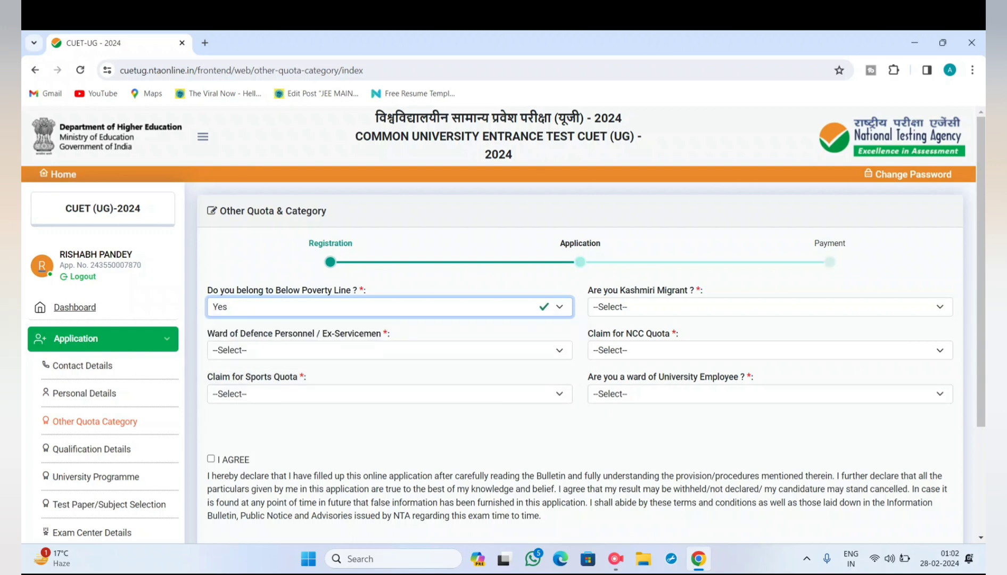
click(770, 307)
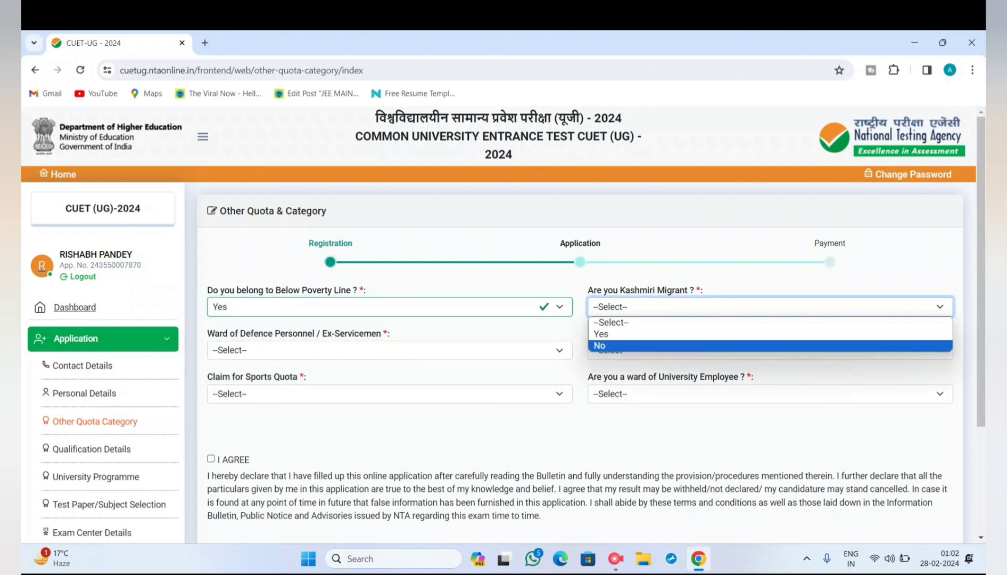
click(770, 344)
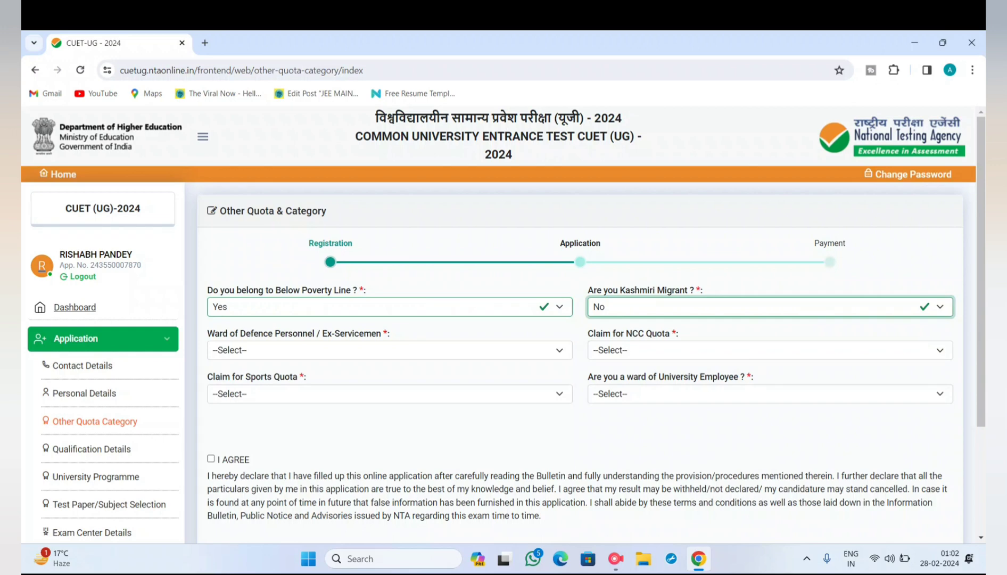
Answer No for defence personnel ward, NCC, sports quota and university employee ward.
click(389, 350)
click(390, 386)
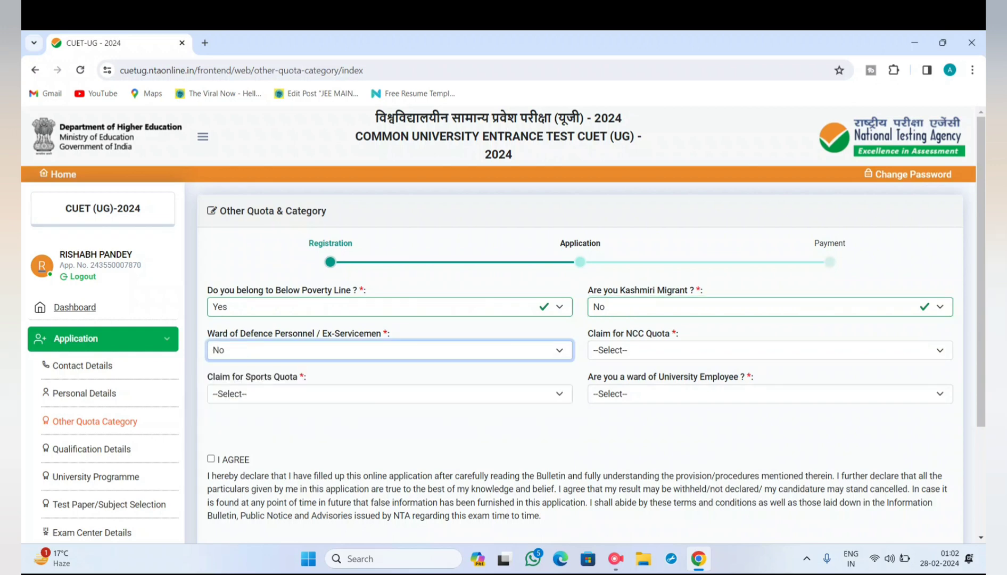
click(769, 350)
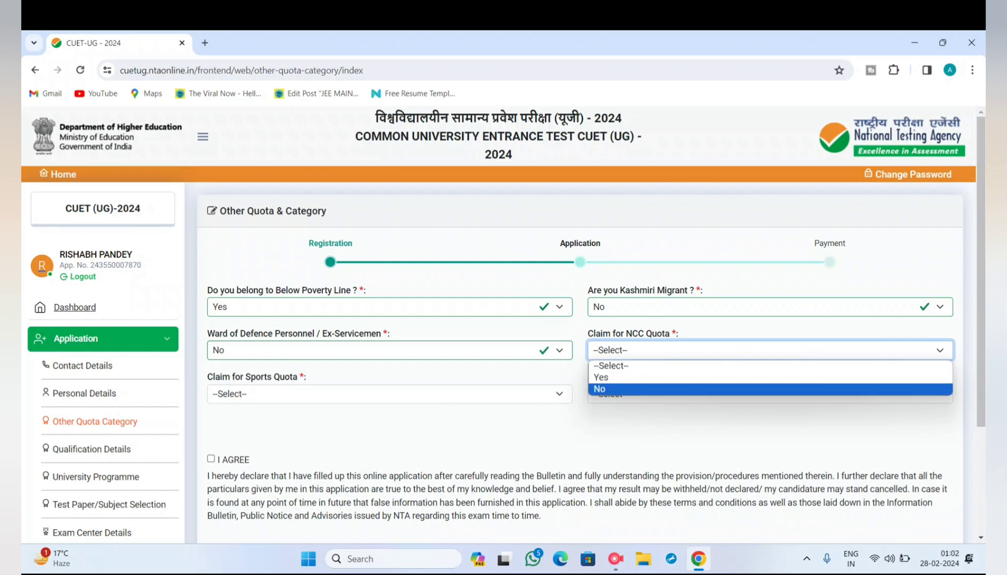
click(769, 386)
click(389, 394)
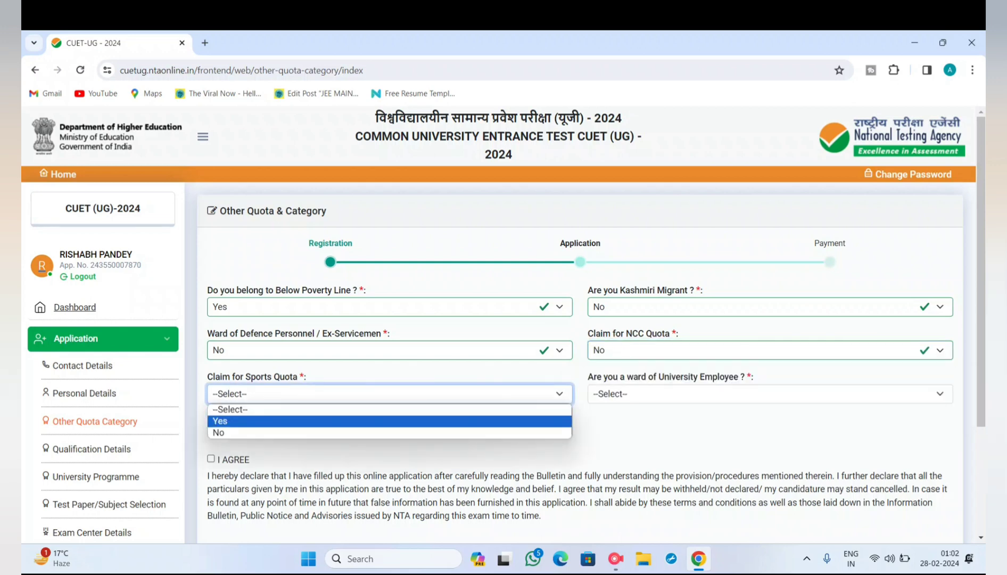
click(389, 431)
click(769, 393)
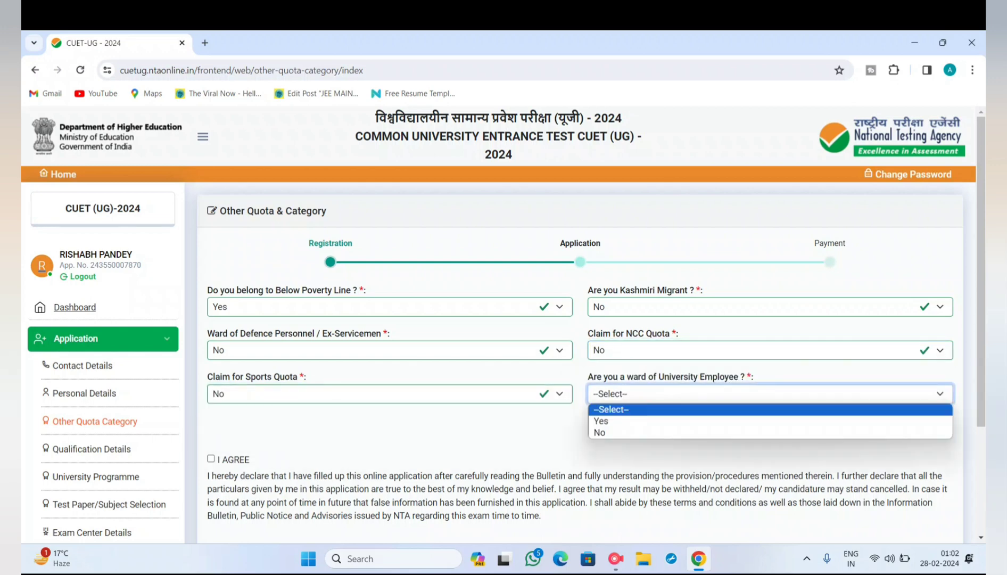
click(769, 431)
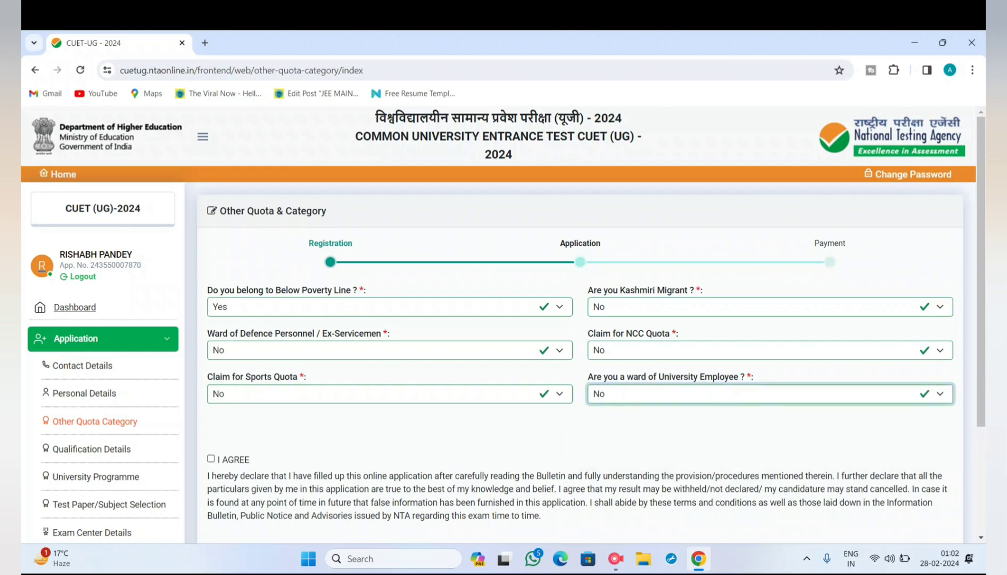
Accept the quota declaration and save with Save & Next.
click(211, 459)
scroll(211, 458, down, 3)
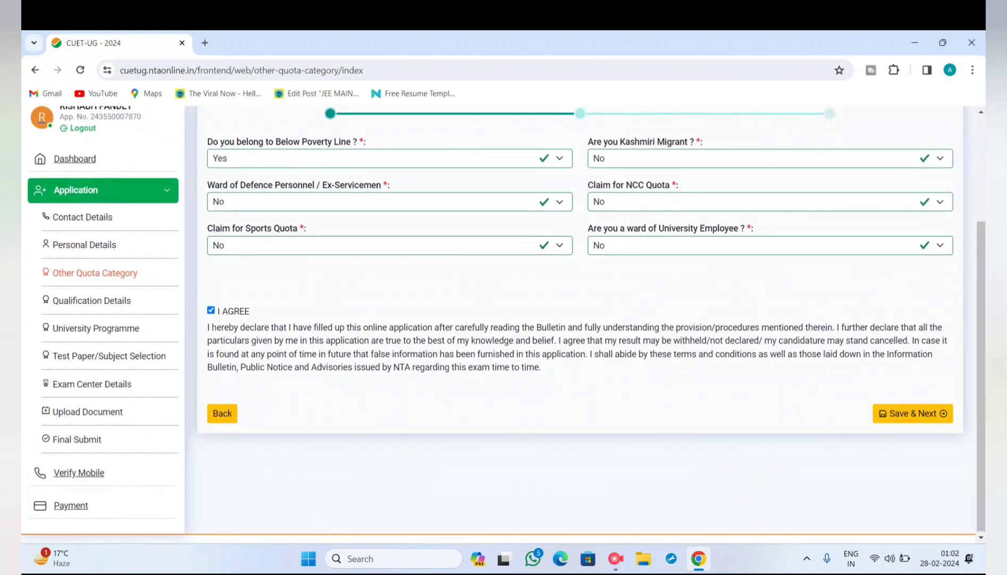
click(912, 413)
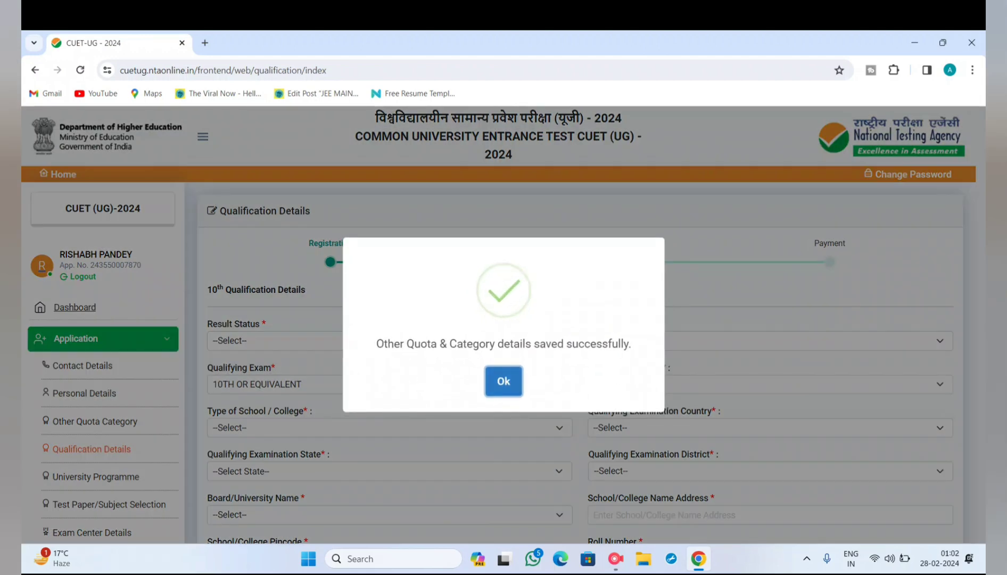
Dismiss the quota-saved confirmation and set the 10th Result Status to Passed.
click(503, 381)
click(390, 341)
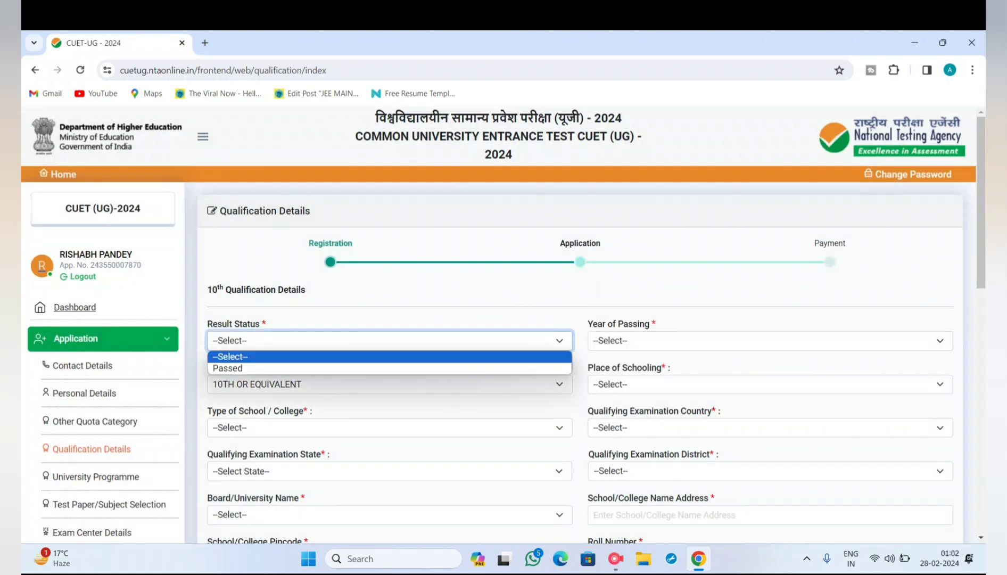
key(Escape)
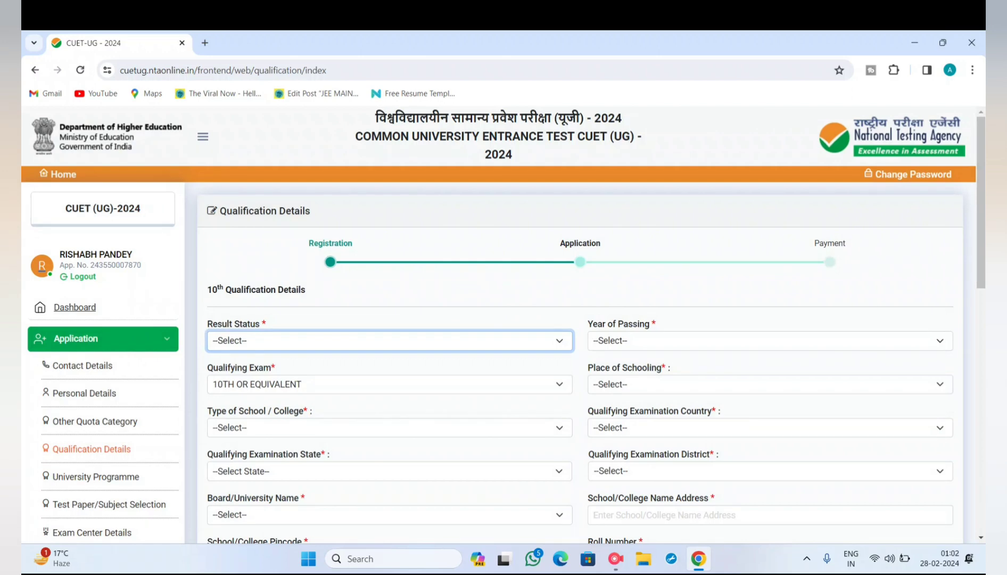
click(425, 290)
click(389, 340)
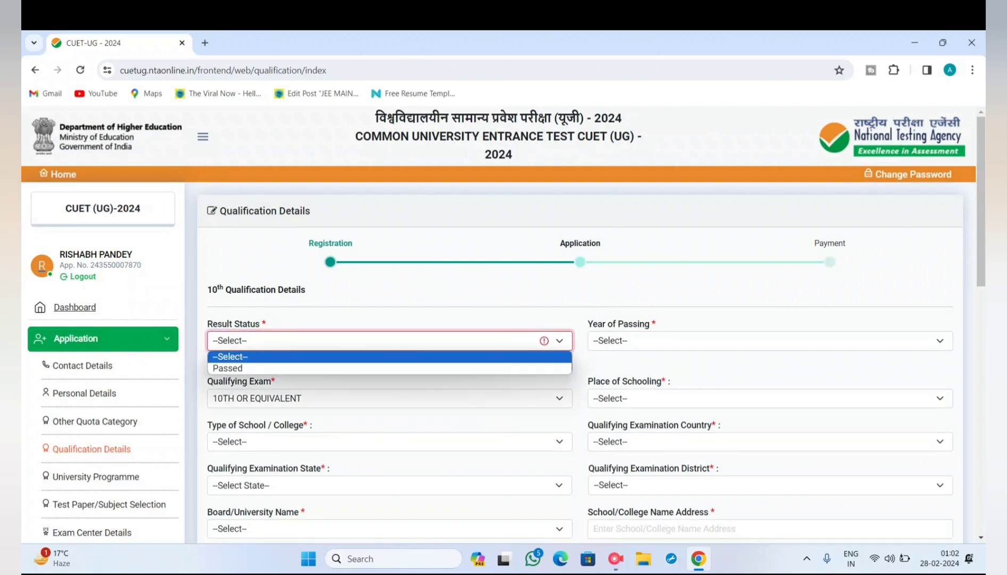
click(229, 369)
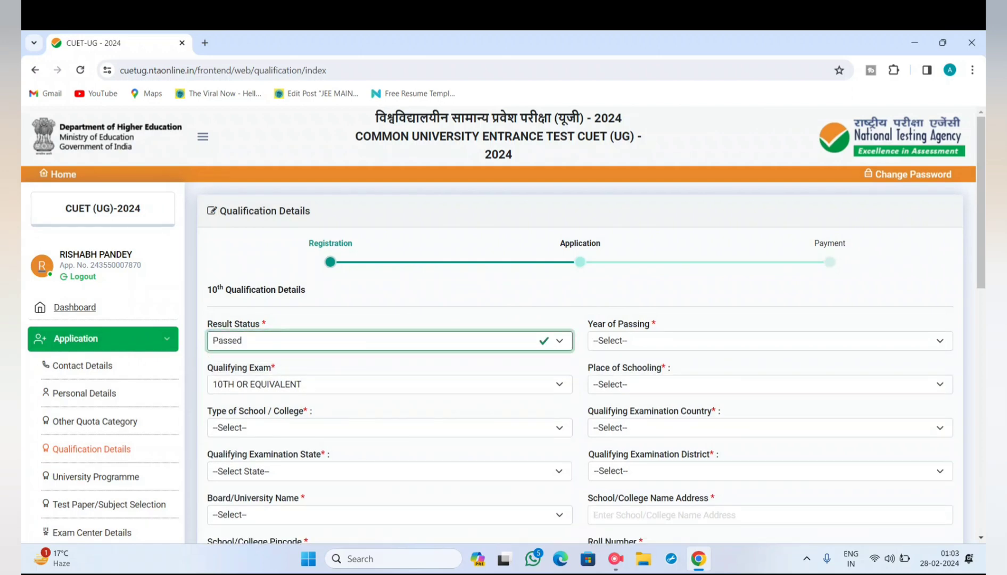
Choose 2016 as the Year of Passing.
click(769, 340)
scroll(766, 232, down, 3)
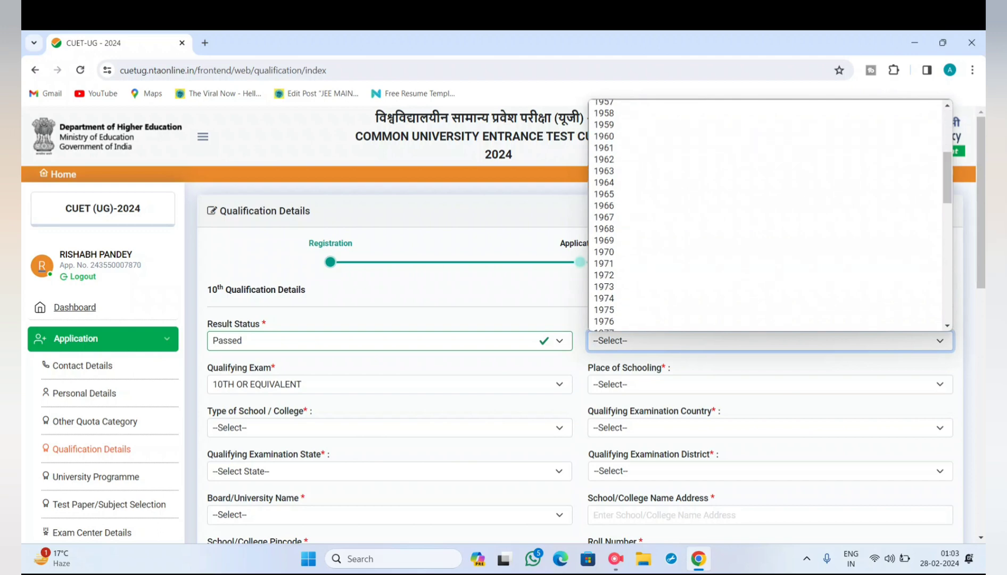
scroll(765, 233, up, 3)
scroll(766, 233, down, 12)
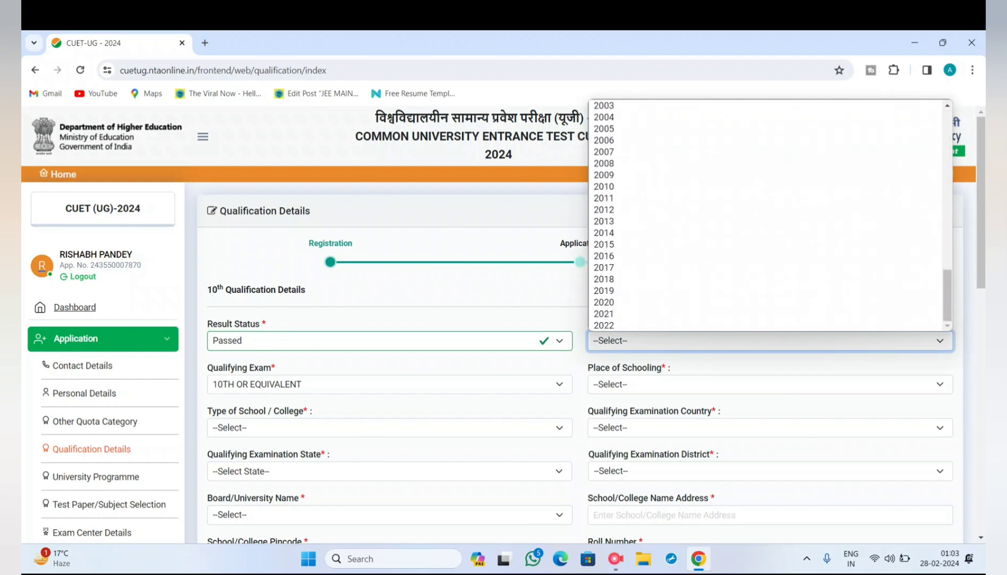
click(765, 256)
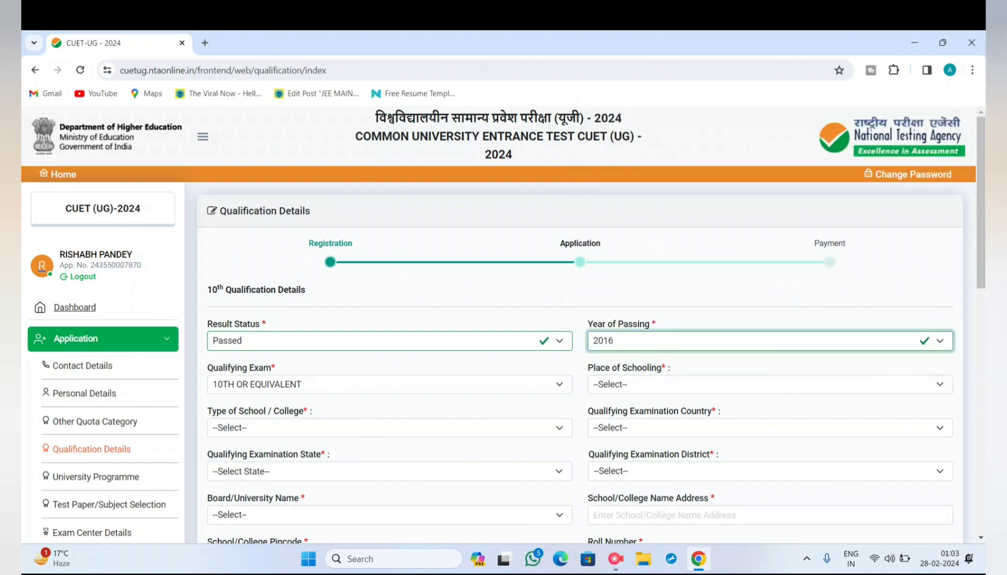
Keep 10TH OR EQUIVALENT as the qualifying exam and set Place of Schooling to Rural.
click(383, 384)
click(270, 400)
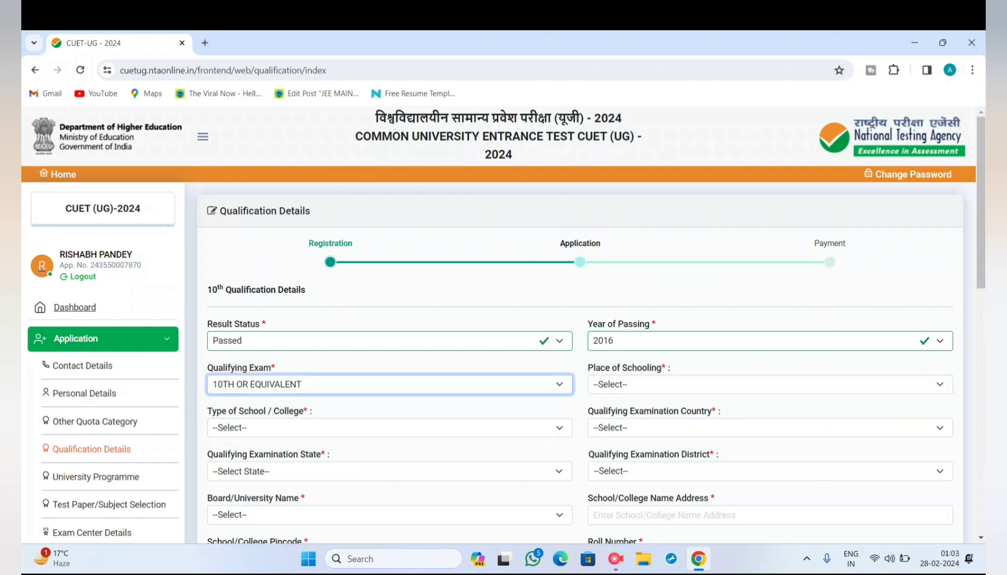
click(766, 384)
click(603, 422)
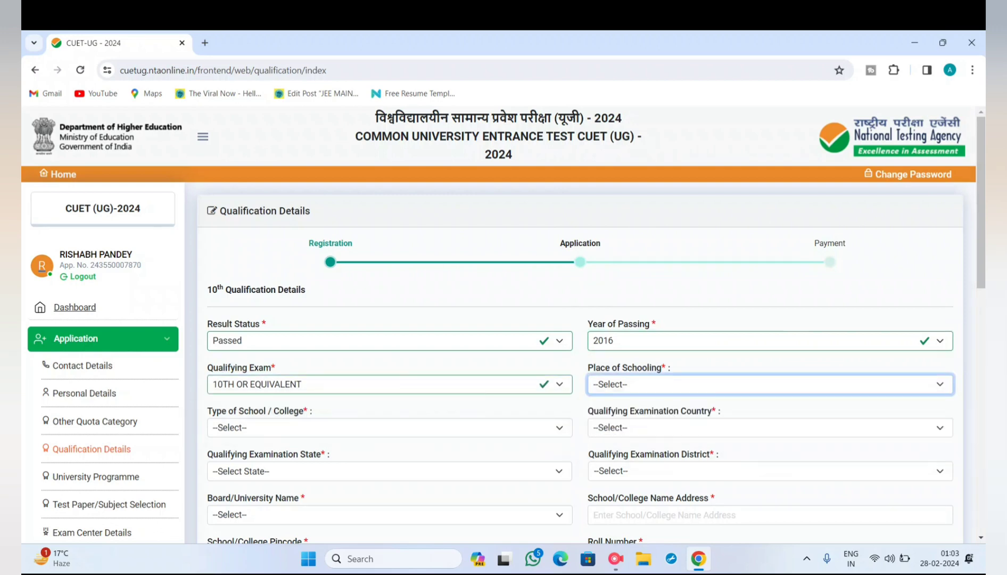
click(389, 427)
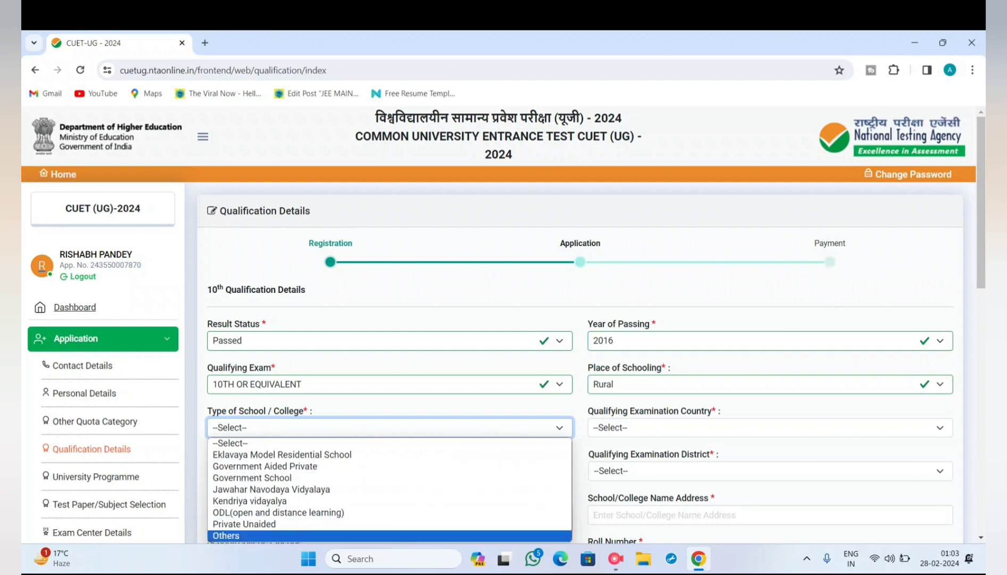
Set Type of School to Others and enter 'jai nand ic bikapur faizabad' as the other school type.
click(390, 536)
click(770, 427)
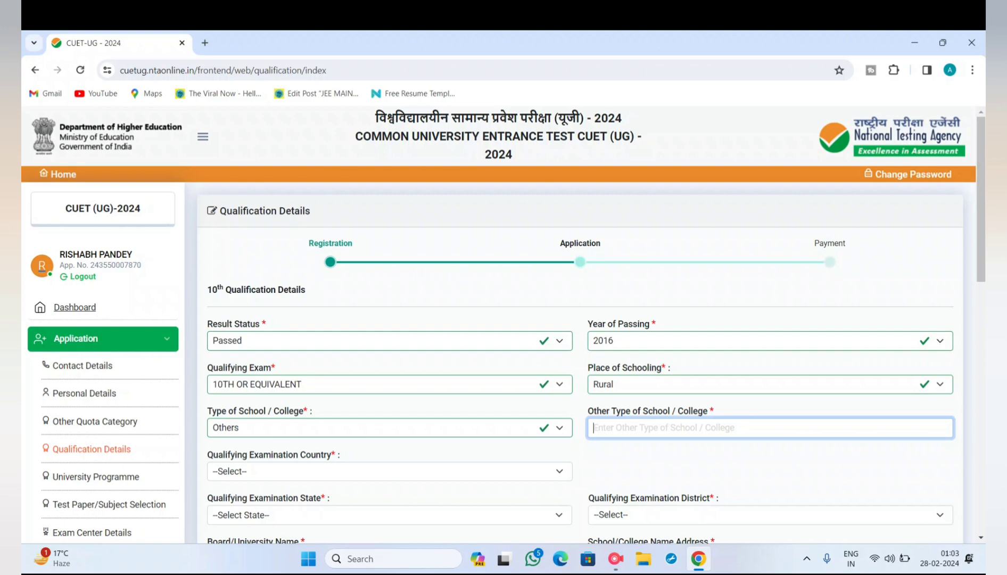
text(jai)
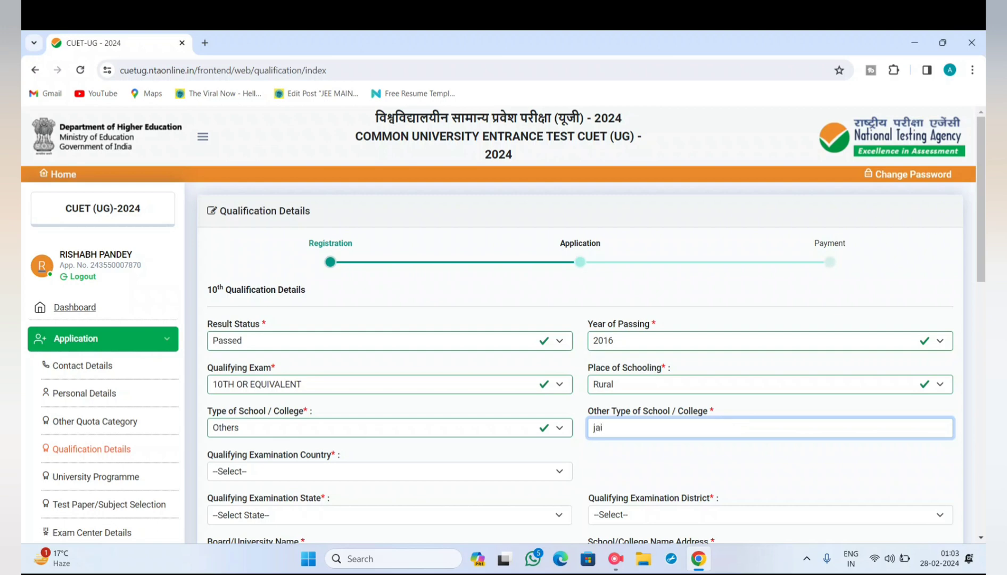
text( nand ic bikapur fai)
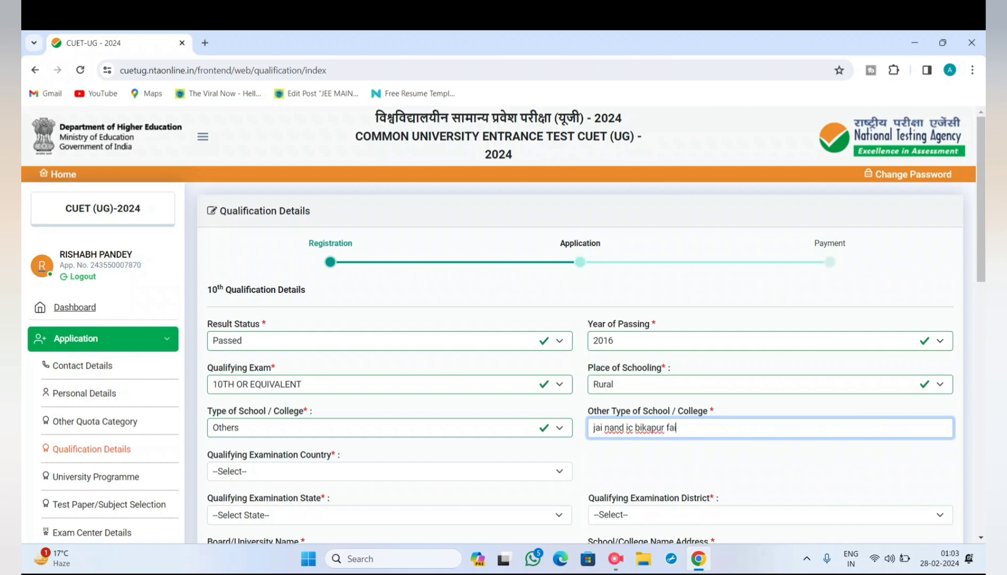
text(zabad)
click(389, 471)
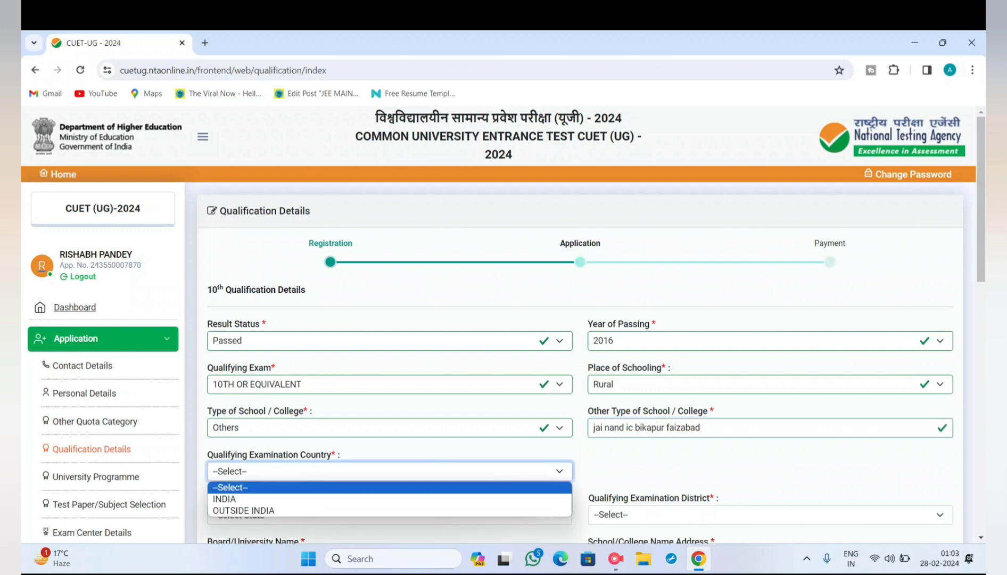
Set the qualifying examination country to INDIA and the state to UTTAR PRADESH.
click(389, 499)
scroll(390, 499, down, 1)
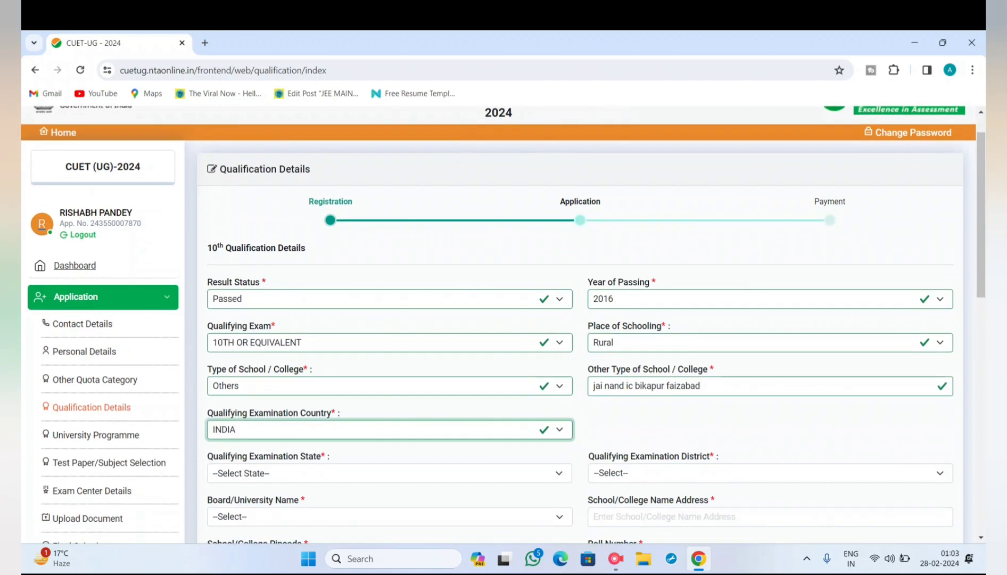
click(389, 473)
key(u)
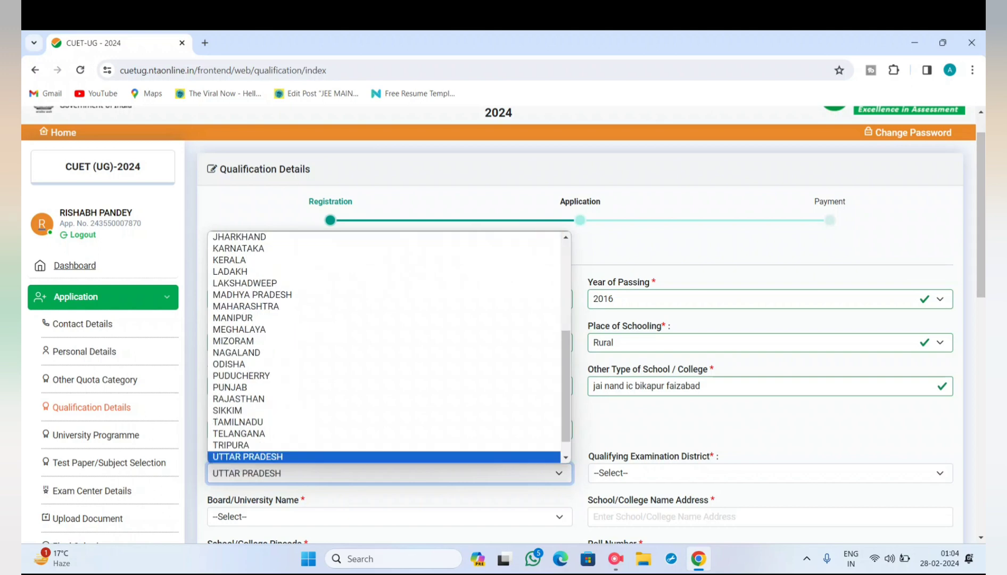
key(t)
key(t)
key(t)
key(Down)
key(Return)
Select Ayodhya as the qualifying examination district.
click(770, 473)
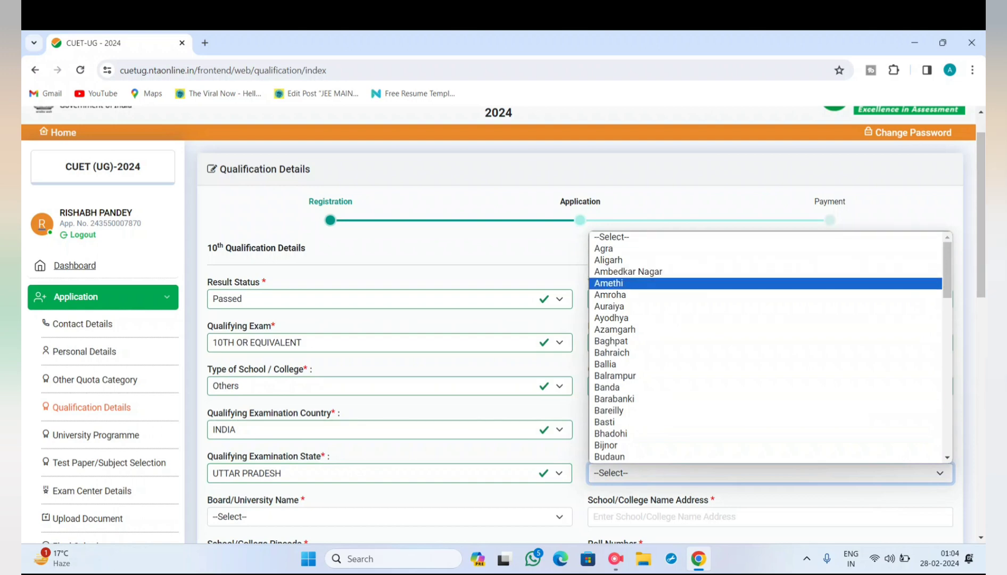
click(610, 237)
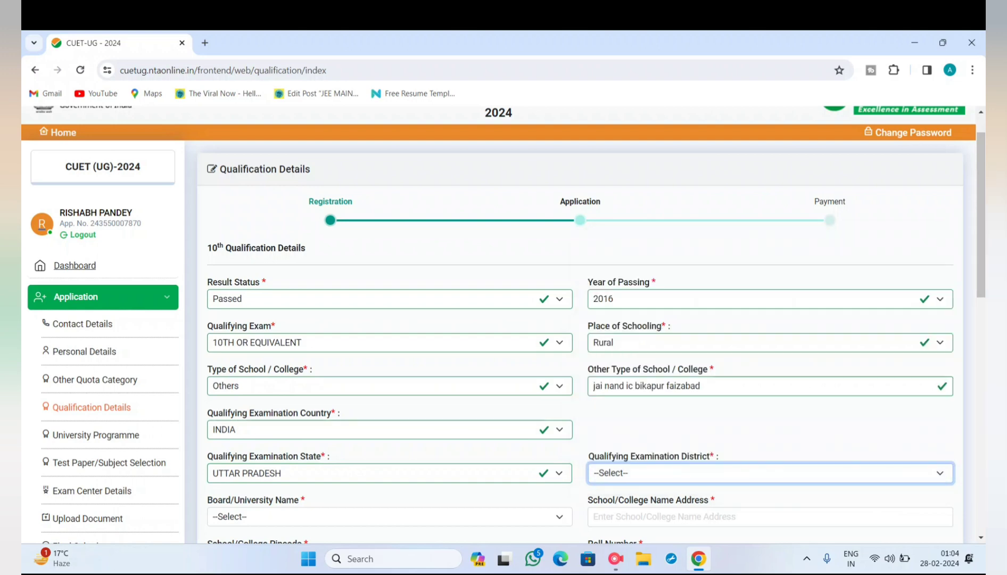
click(769, 473)
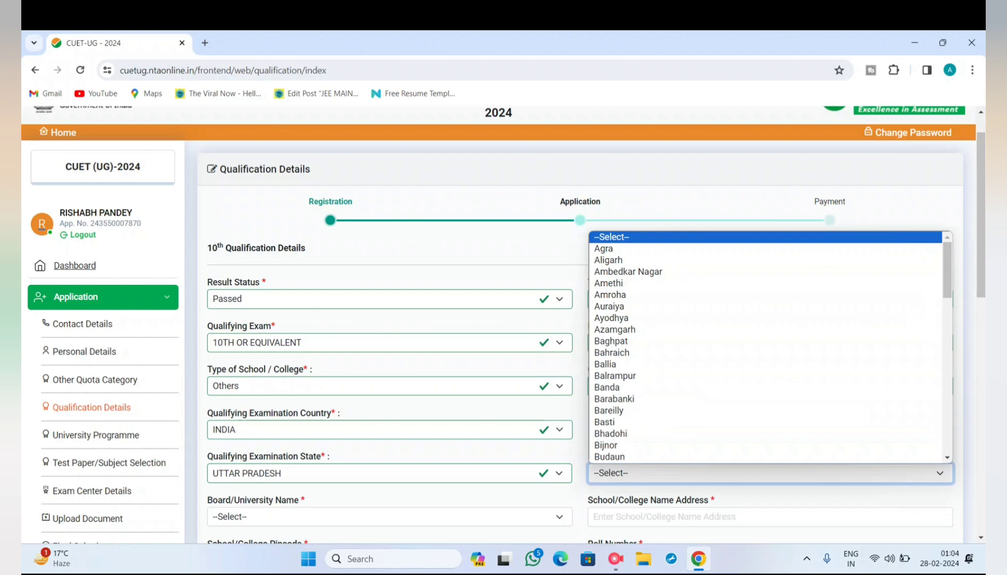
key(a)
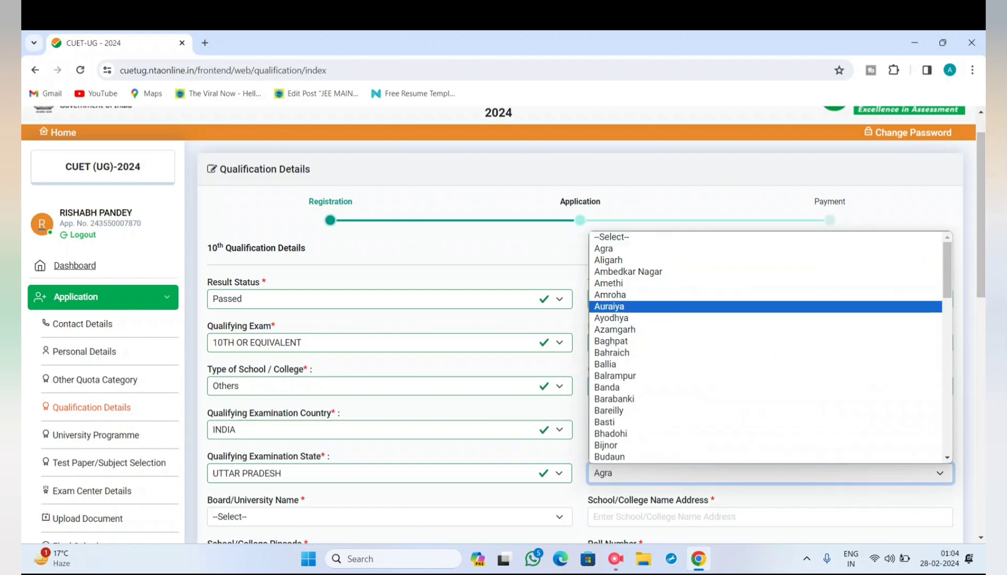
key(Return)
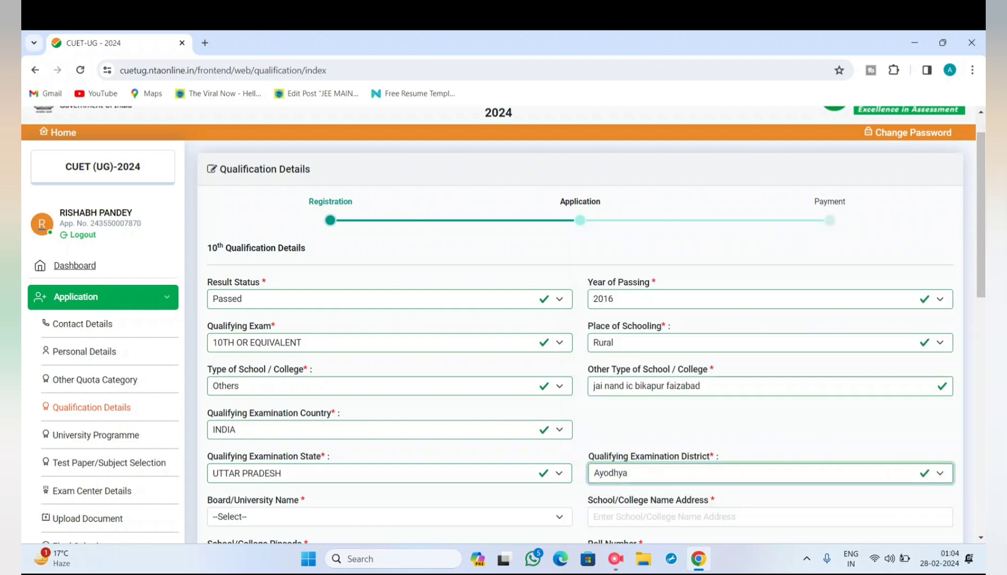
scroll(503, 291, down, 1)
click(390, 441)
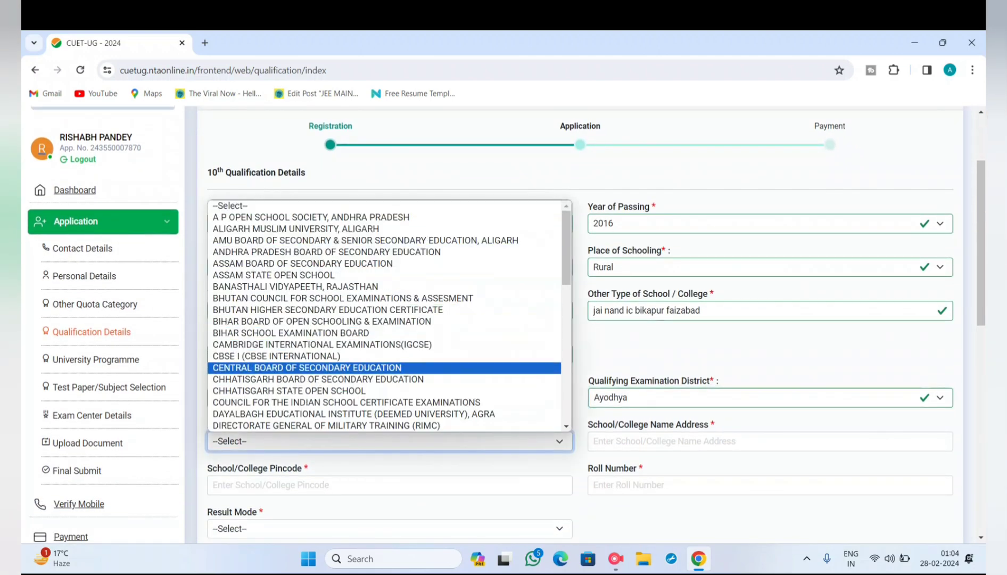
Pick U P BOARD OF HIGH SCHOOL & INTERMEDIATE EDUCATION from the Board/University list.
scroll(307, 368, down, 5)
scroll(307, 355, down, 2)
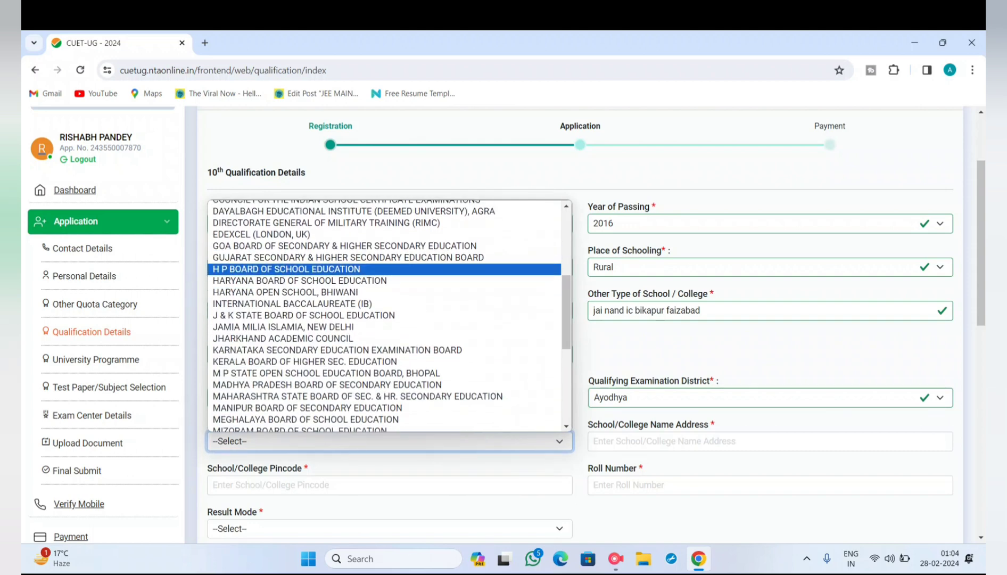
scroll(307, 355, up, 2)
scroll(307, 355, up, 5)
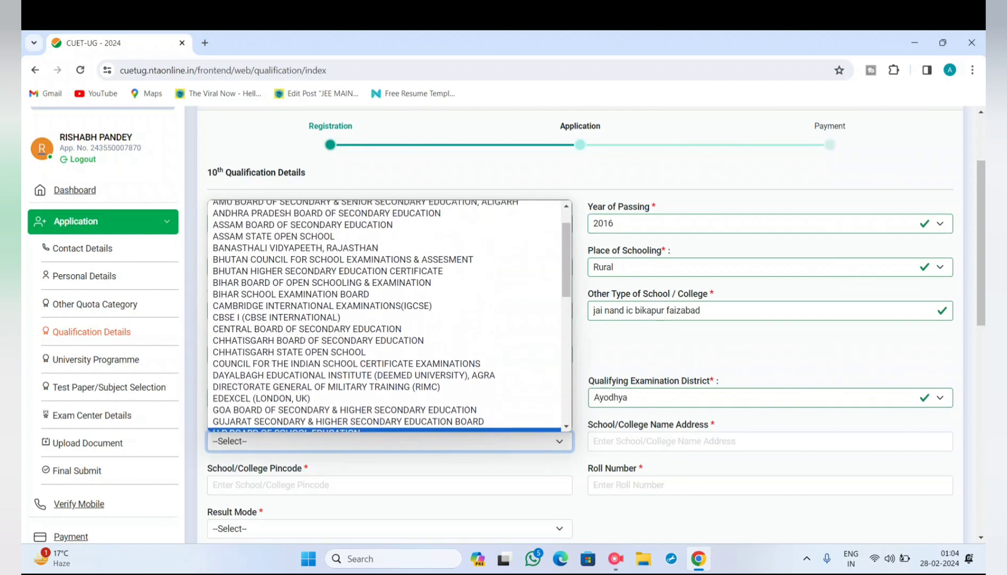
scroll(307, 355, down, 8)
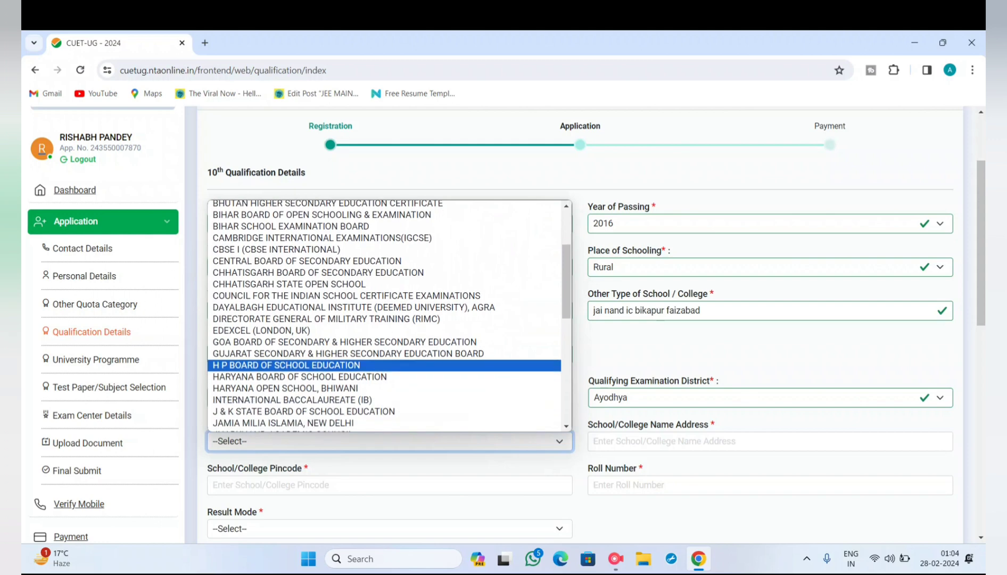
scroll(307, 355, down, 5)
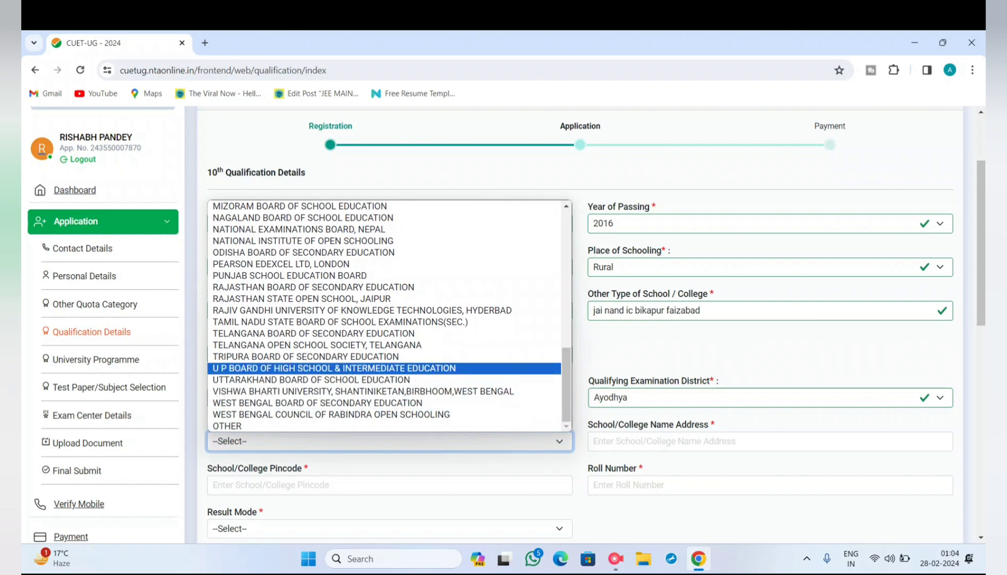
click(334, 368)
click(664, 441)
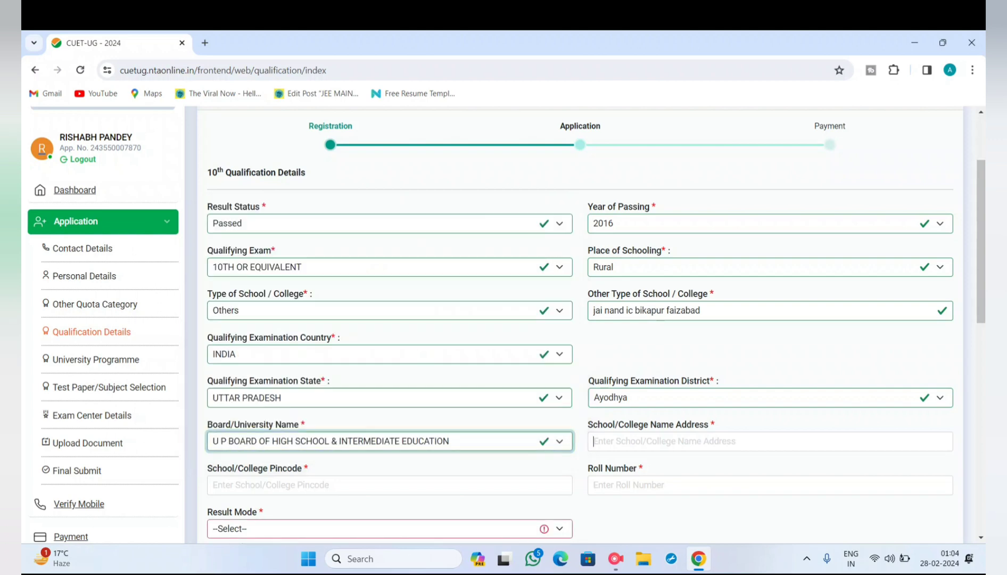
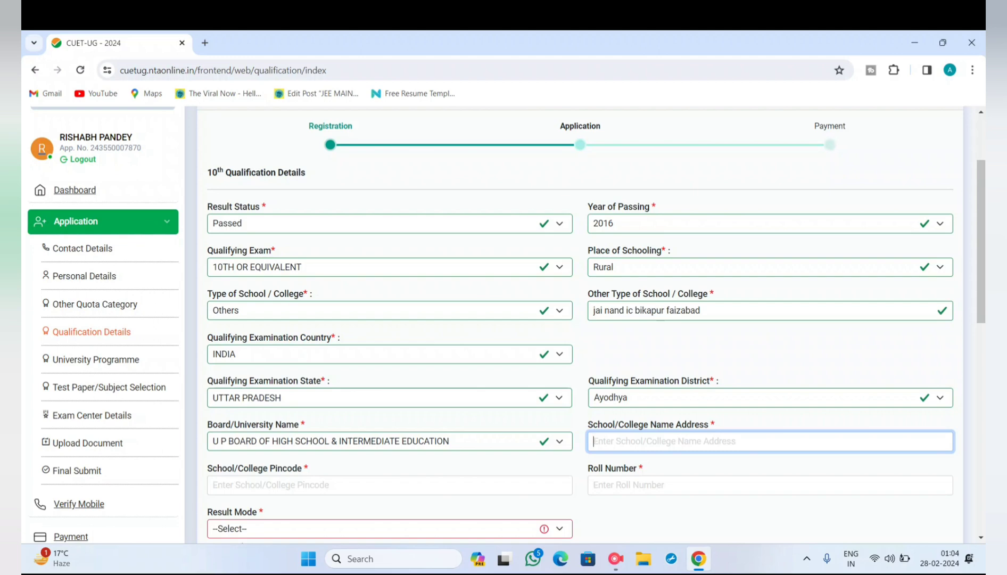
Replace the 10th Other Type of School entry with 'private'.
drag(700, 310, 593, 311)
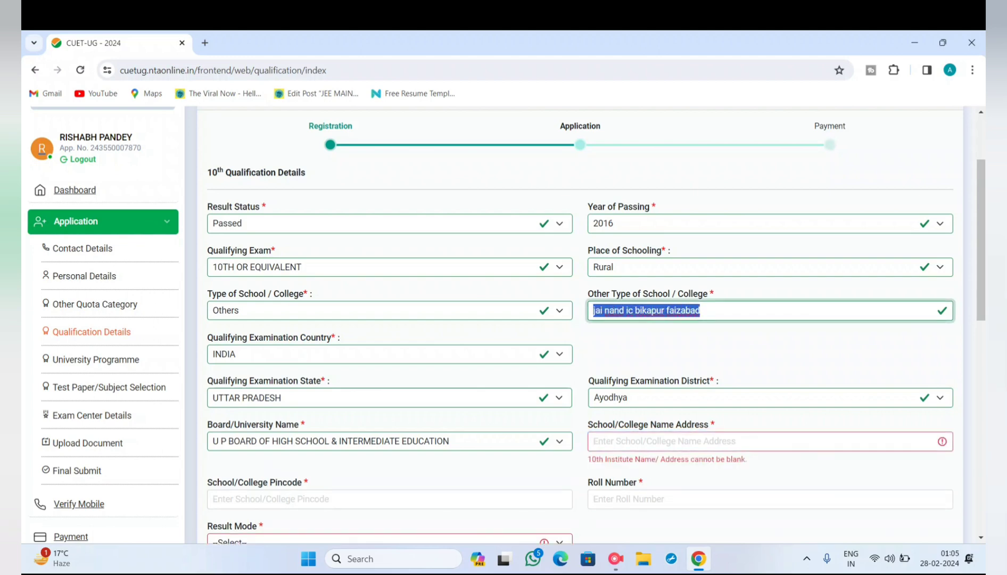
key(BackSpace)
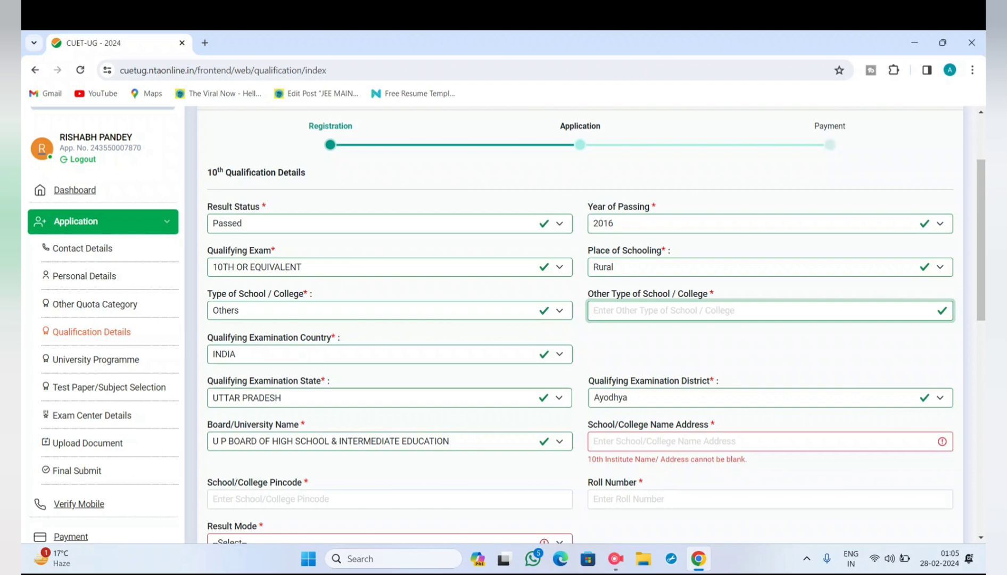
text(pr)
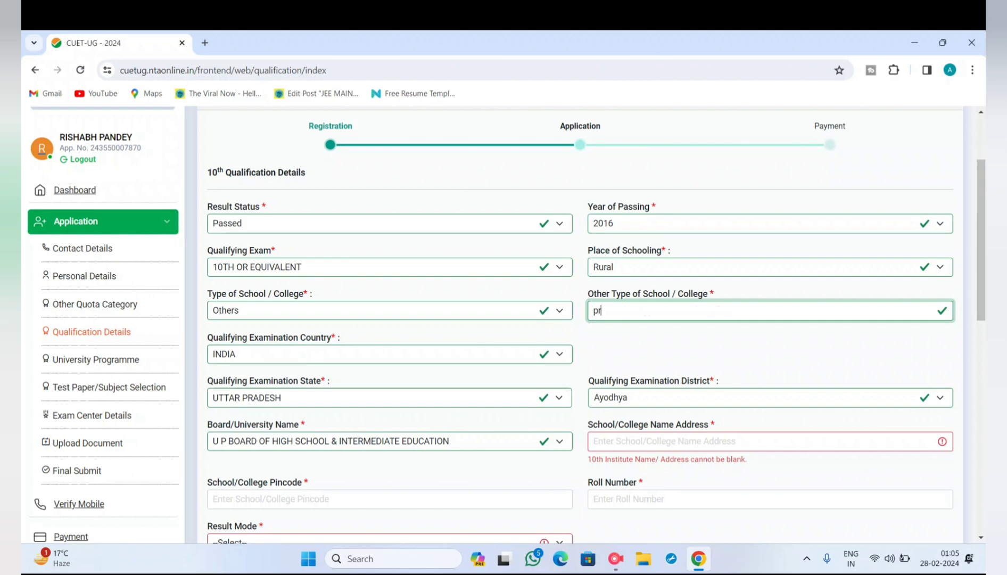
text(ivate)
Enter 'jai nand ic bikapur ayodhya' as the 10th school name and address.
click(664, 441)
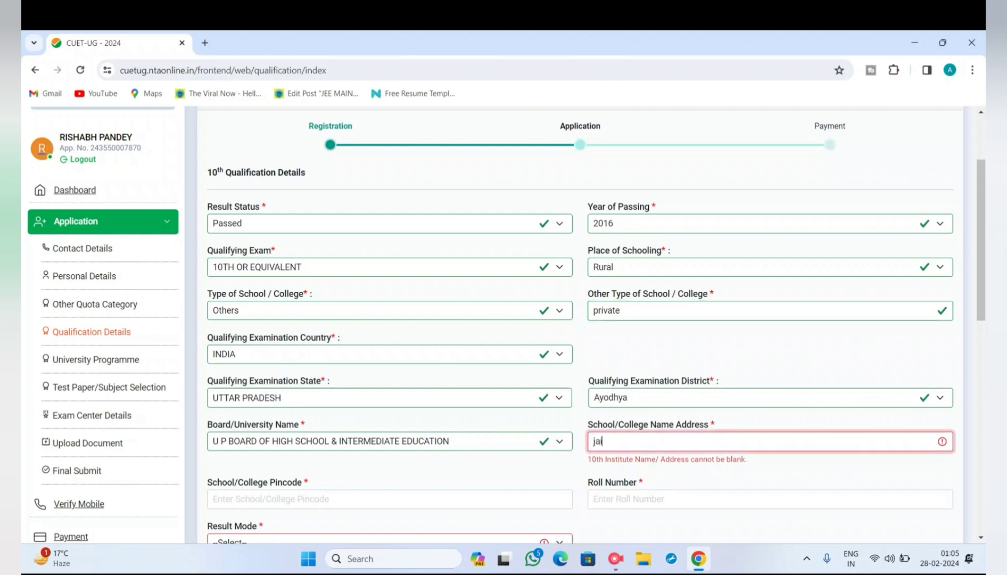
text(i nadn)
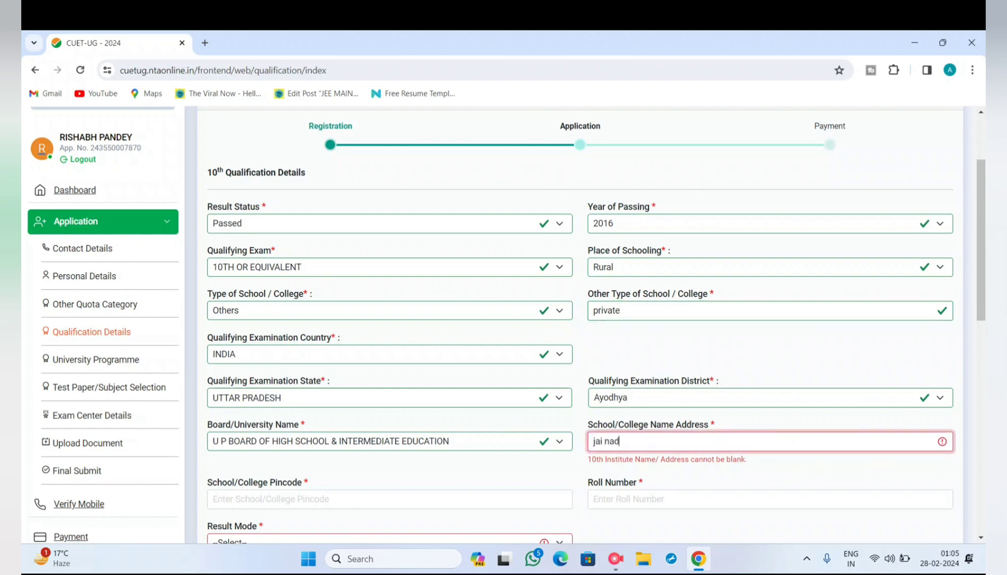
key(BackSpace)
key(BackSpace)
text(nd ic bikapur ayo)
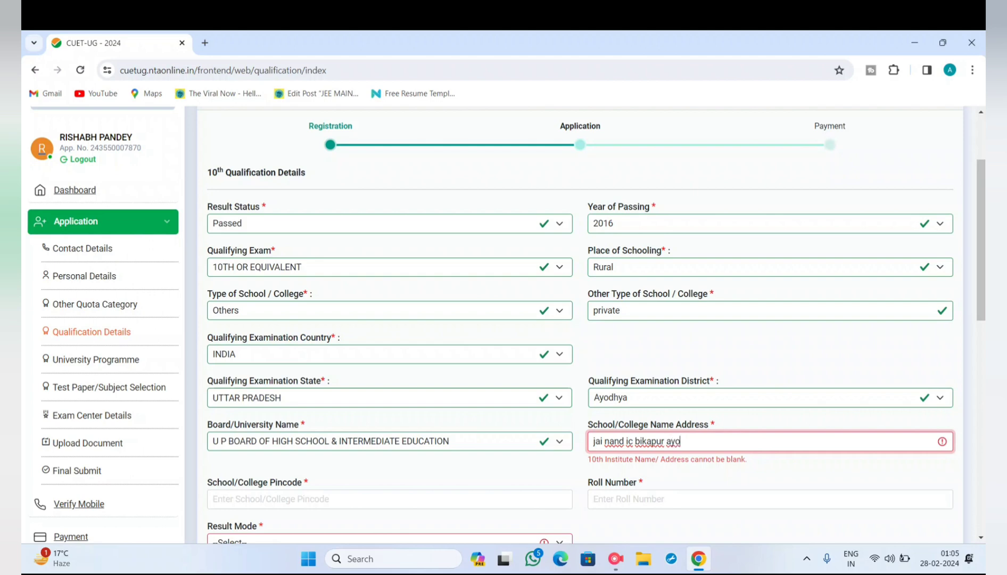
text(dhya)
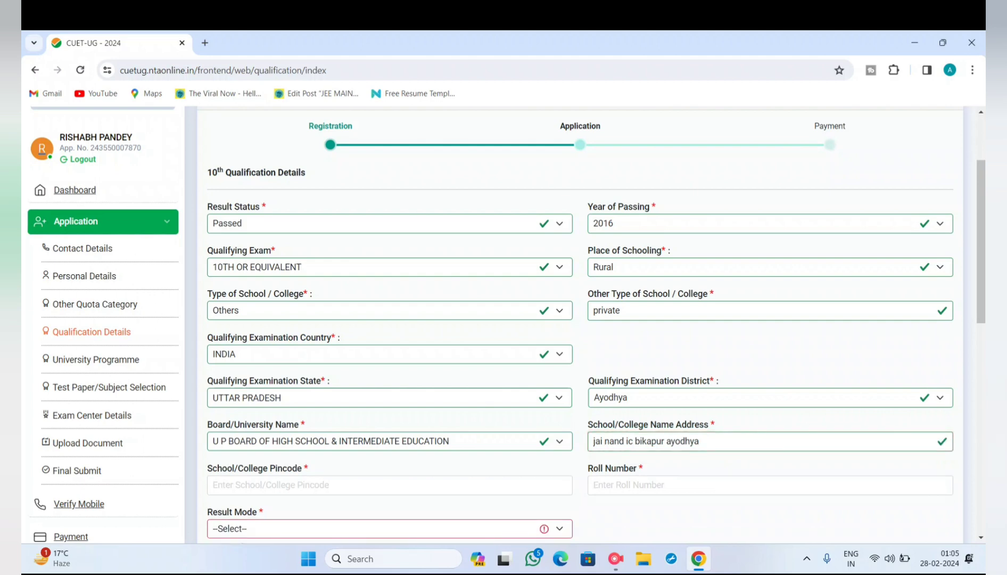
click(389, 485)
Choose Percentage as the 10th result mode, then scroll to the 12th Qualification Details.
scroll(504, 320, down, 1)
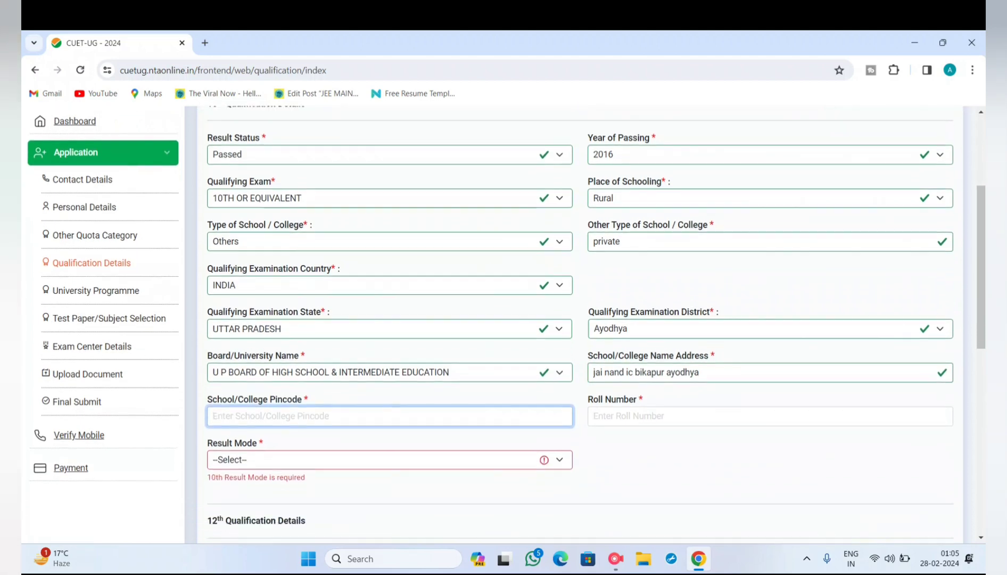
click(389, 450)
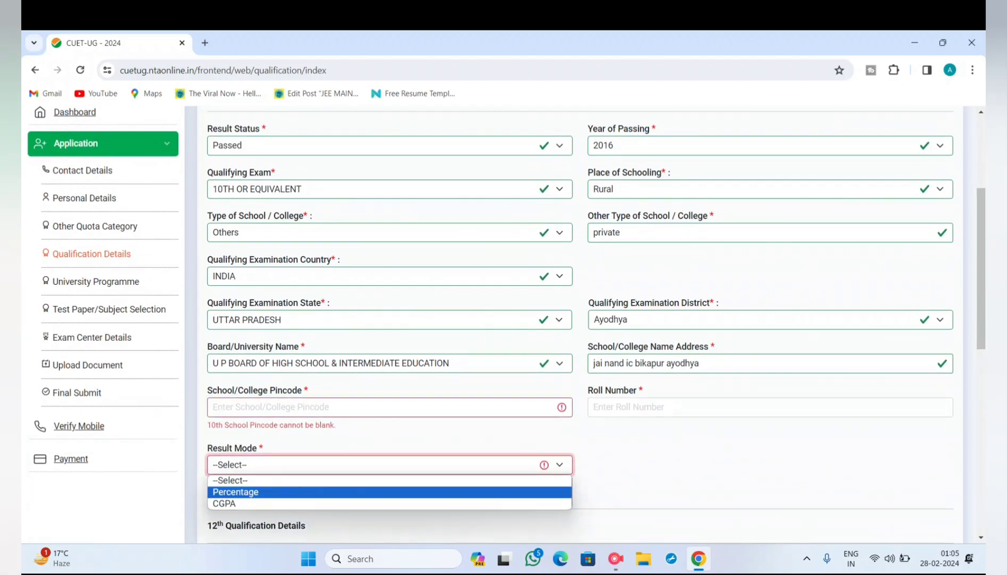
click(390, 492)
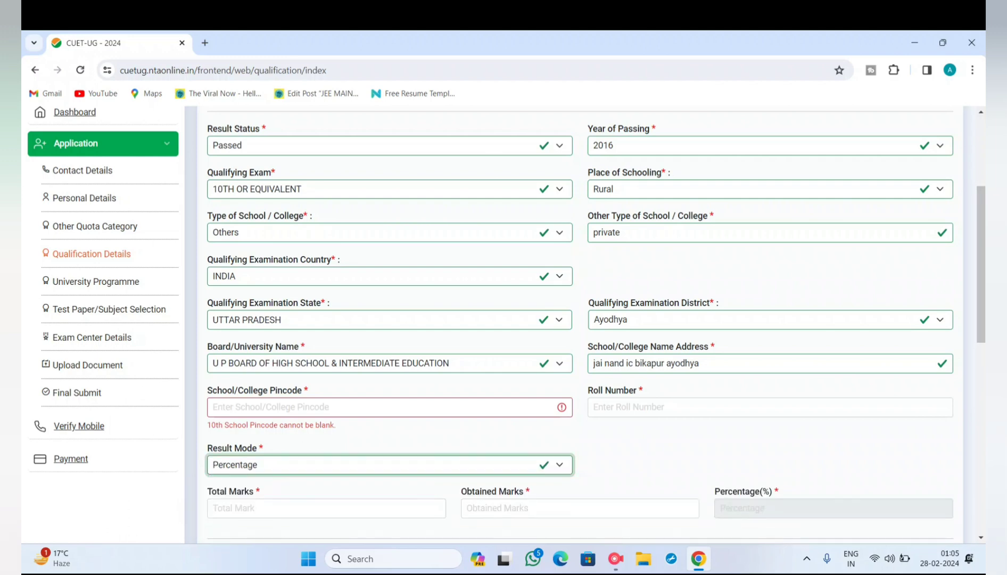
click(390, 407)
scroll(389, 407, down, 1)
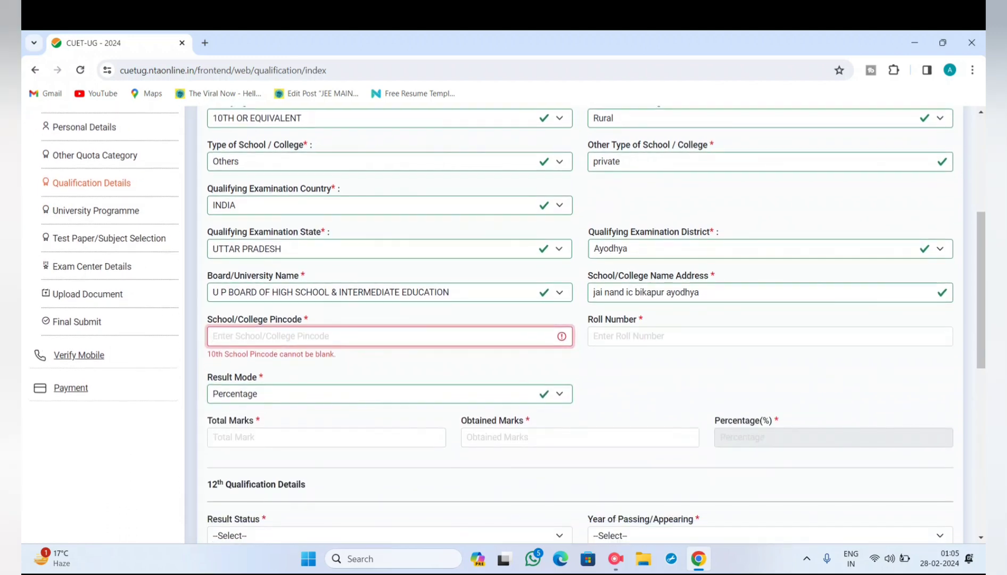
scroll(508, 323, down, 1)
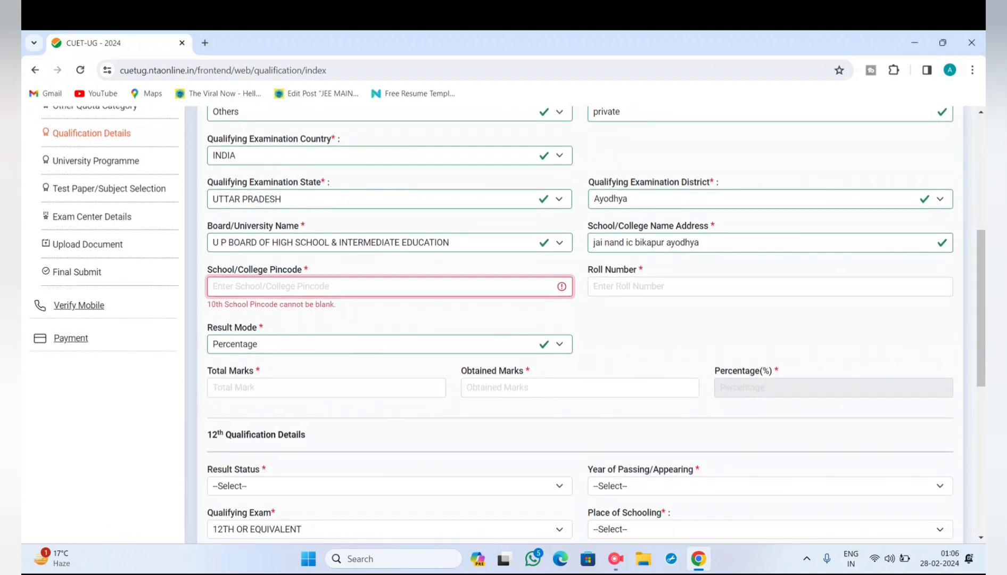
scroll(508, 323, down, 8)
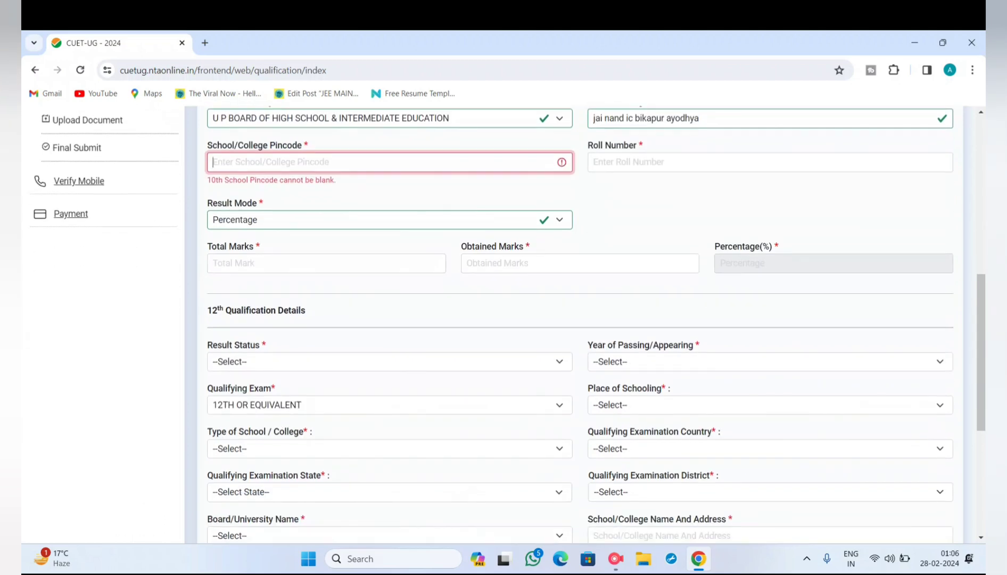
scroll(508, 323, up, 6)
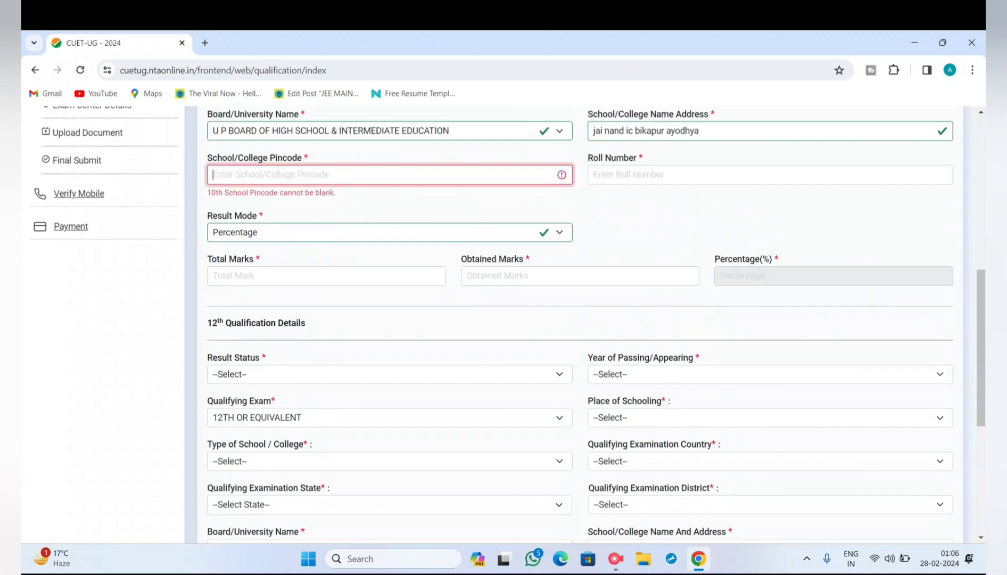
Mark the 12th result as Passed with 2018 as the passing year.
click(389, 374)
click(389, 401)
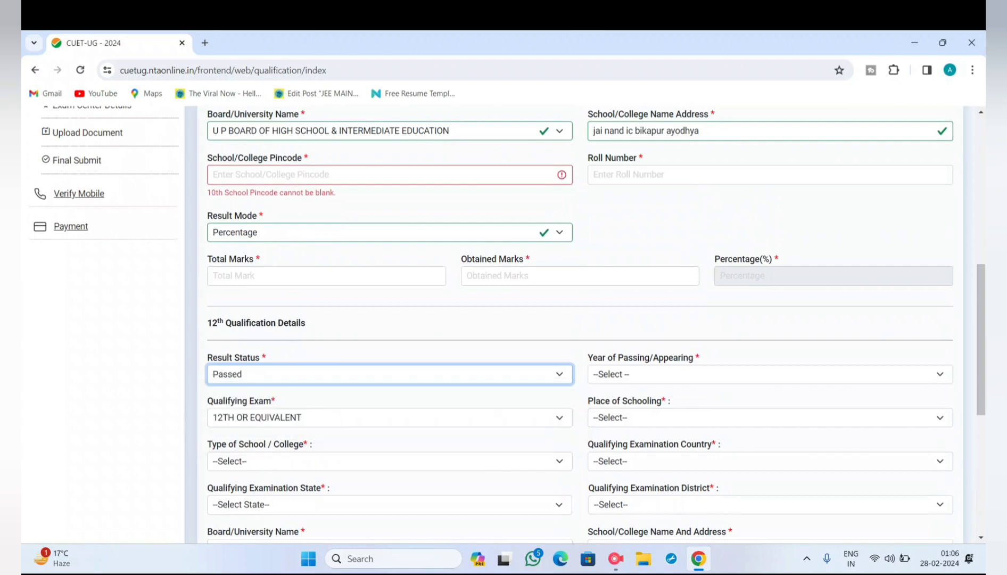
click(770, 374)
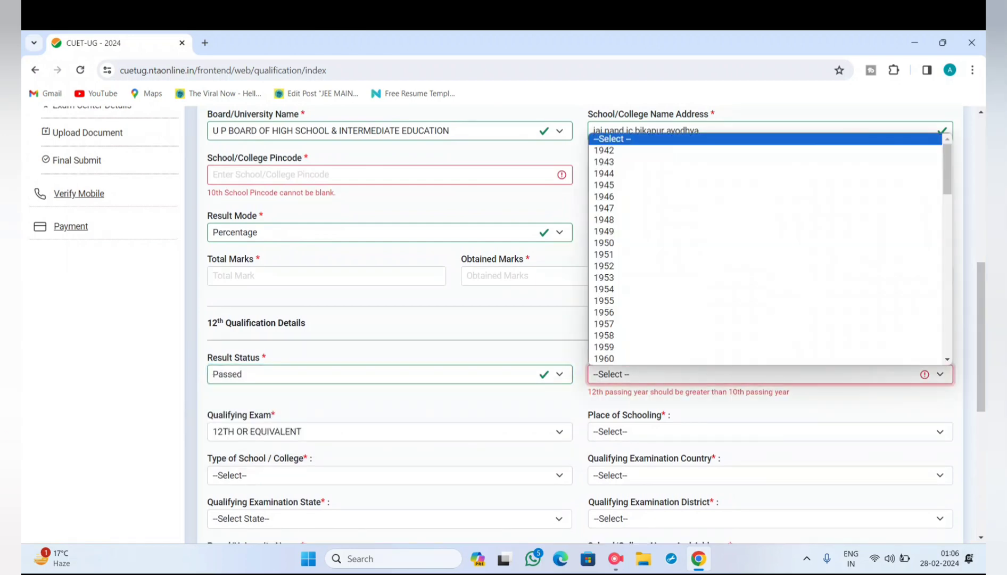
scroll(770, 312, down, 14)
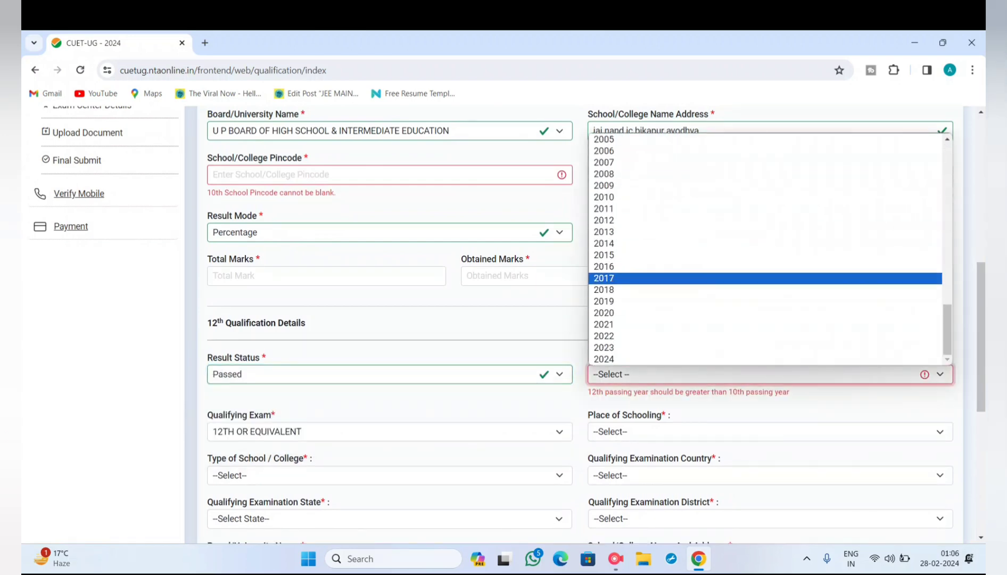
click(606, 290)
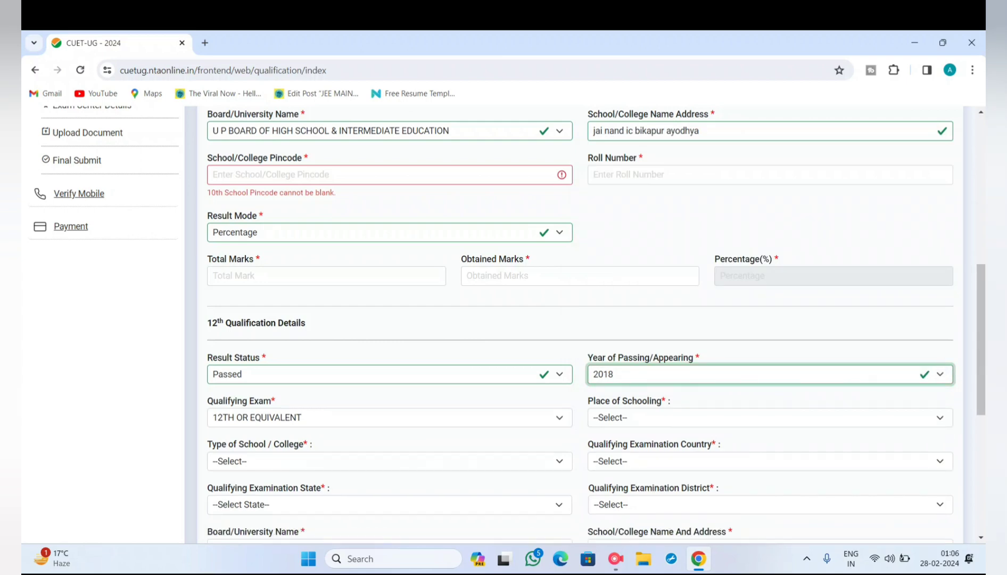
Set the 12th place of schooling to Urban and the school type to Government School.
click(770, 418)
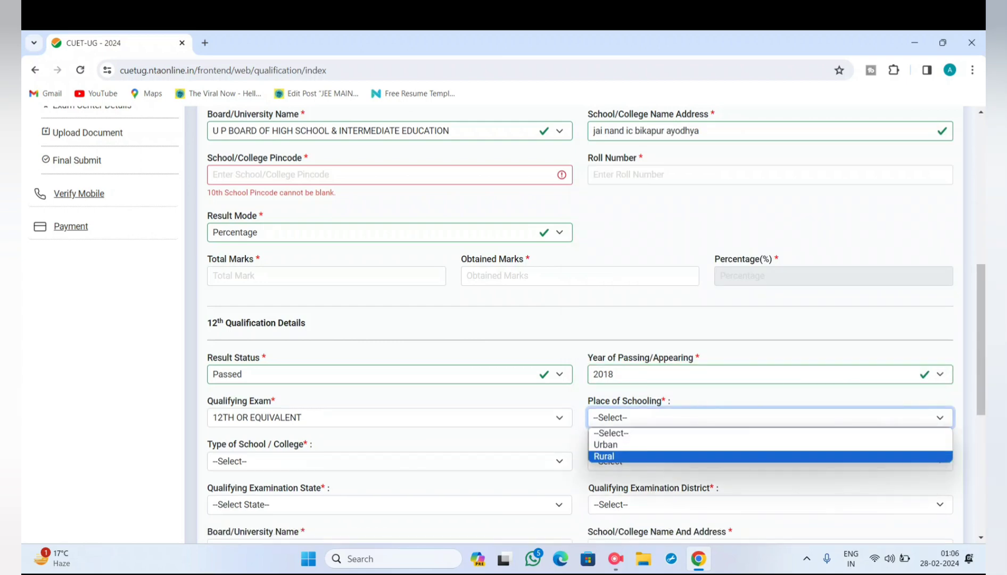
click(638, 456)
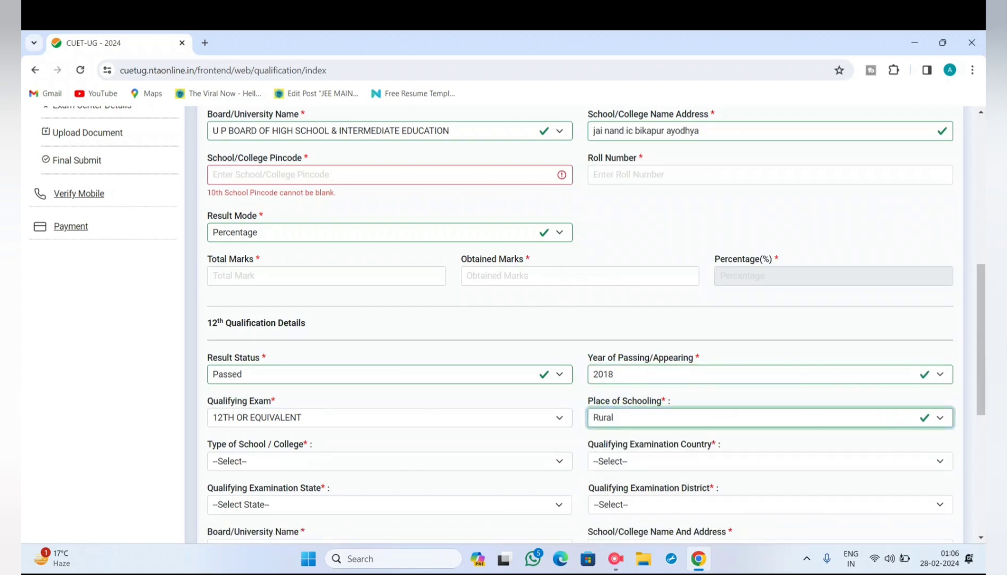
click(769, 418)
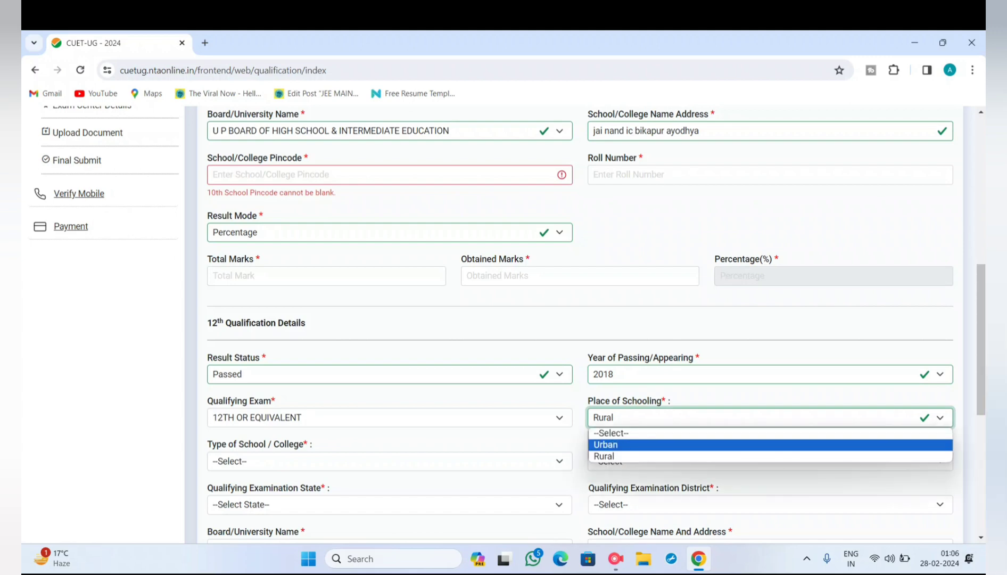
click(770, 445)
click(389, 461)
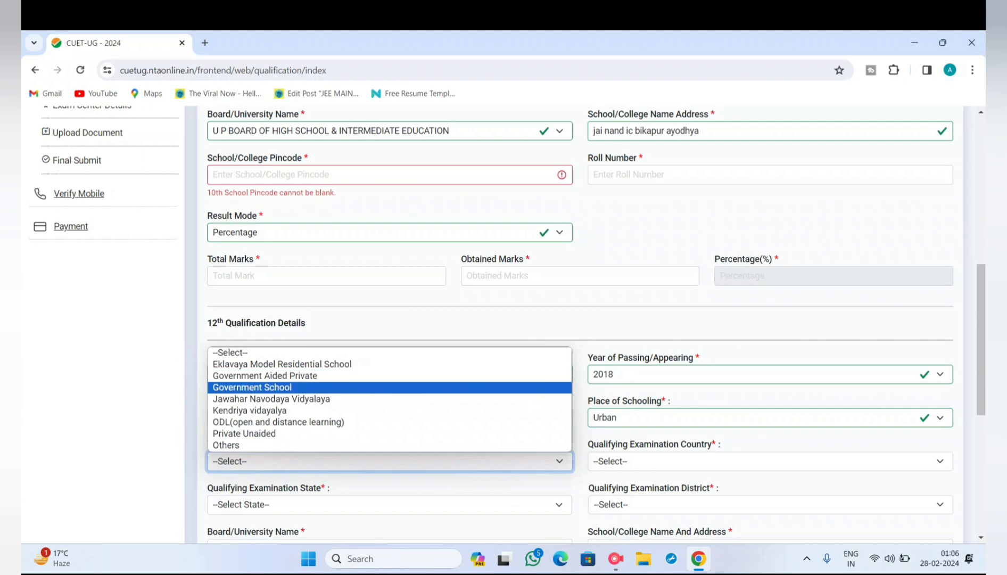
click(389, 387)
Choose INDIA as the 12th examination country and change the school type to Government Aided Private.
click(769, 462)
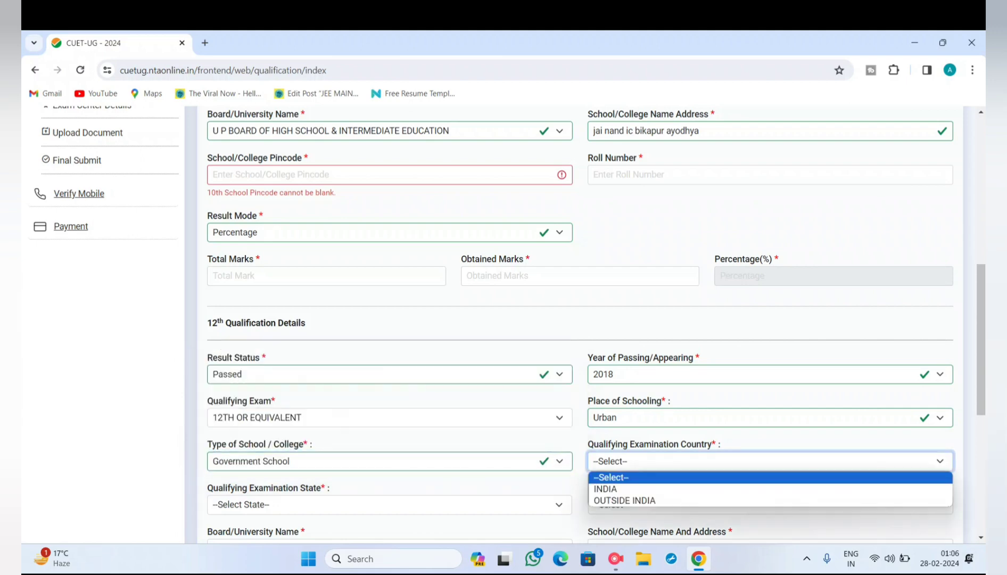
key(Down)
key(Return)
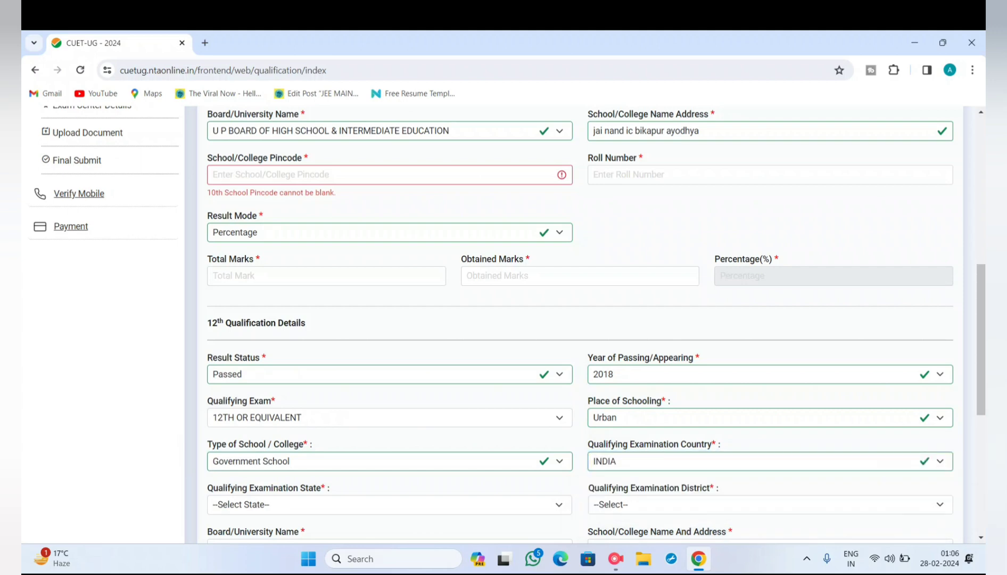
click(390, 461)
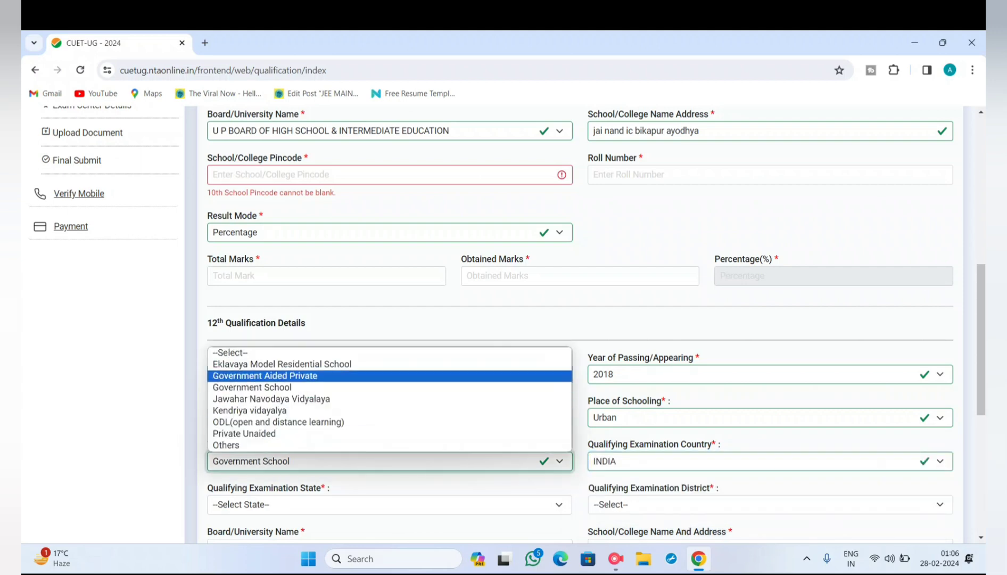
click(389, 375)
Set the 12th examination state to UTTAR PRADESH and the district to Sultanpur.
scroll(580, 325, down, 1)
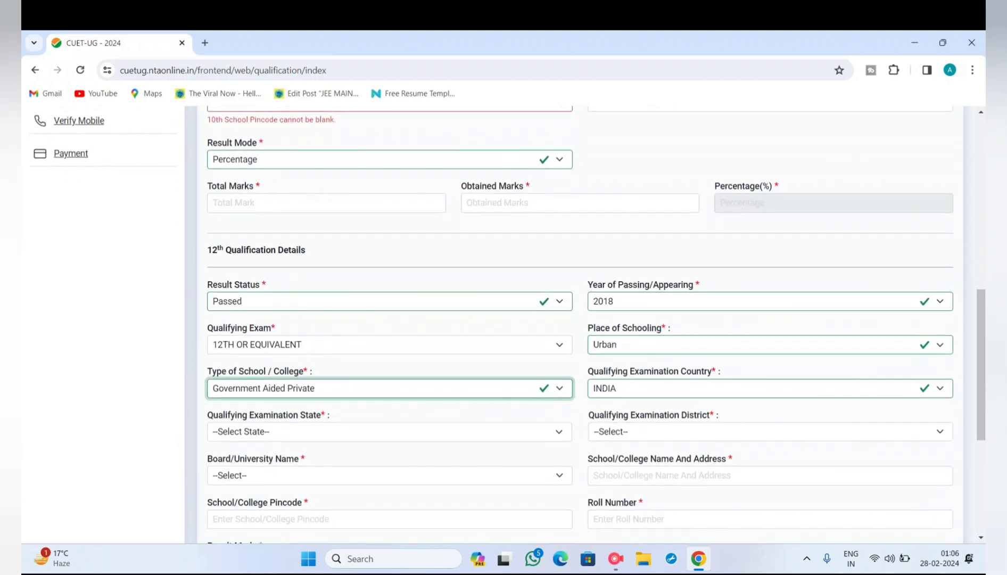
click(390, 431)
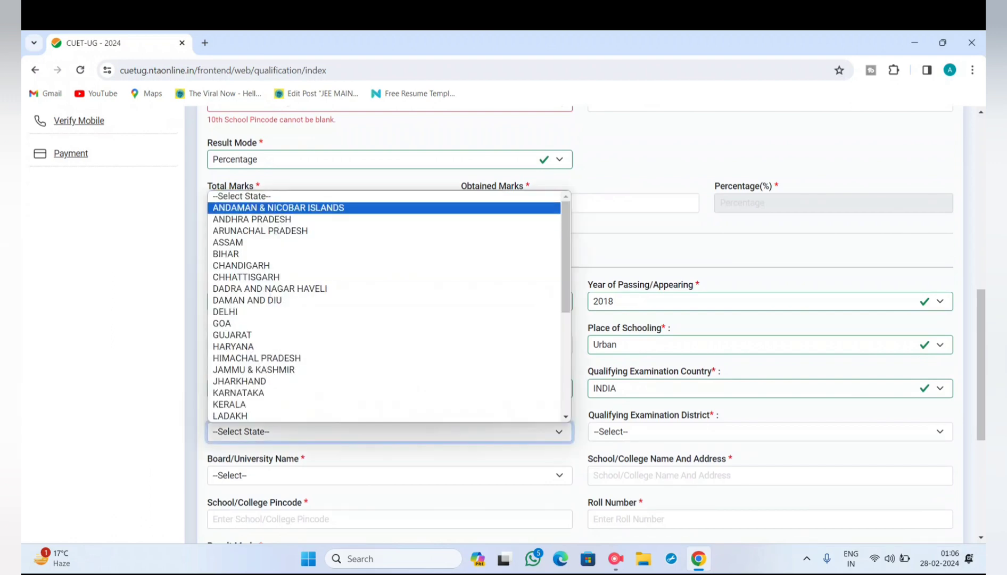
key(u)
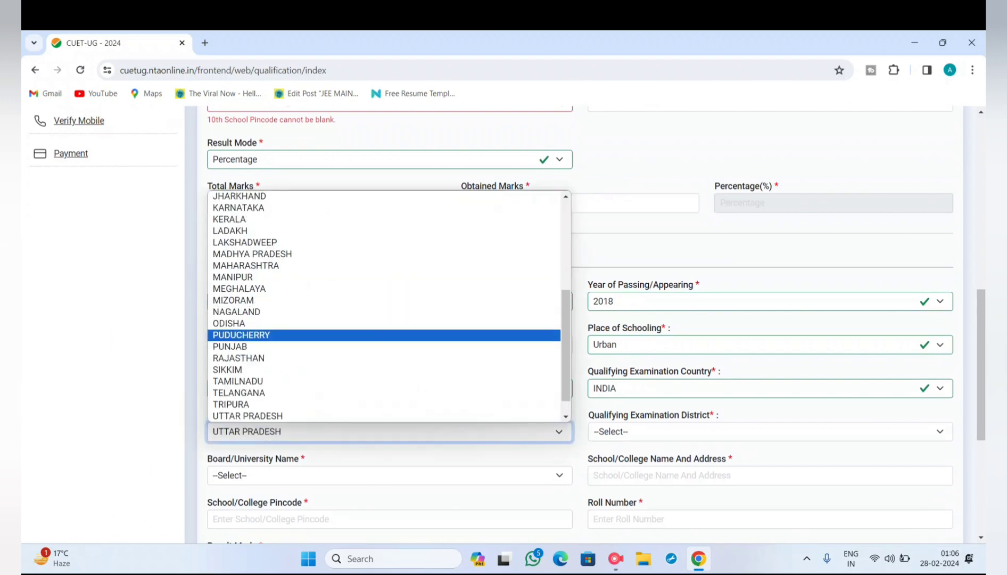
click(383, 416)
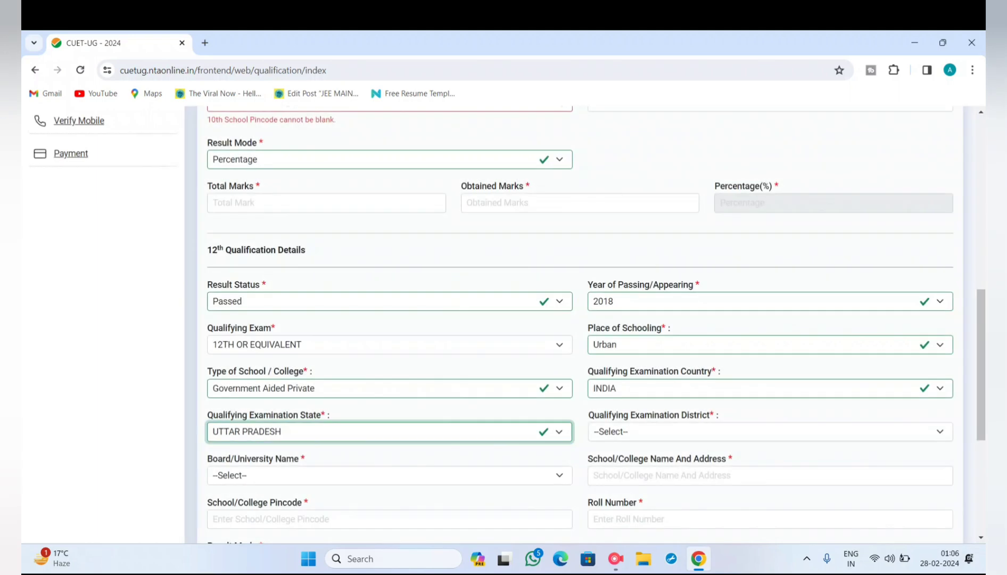
click(770, 431)
key(s)
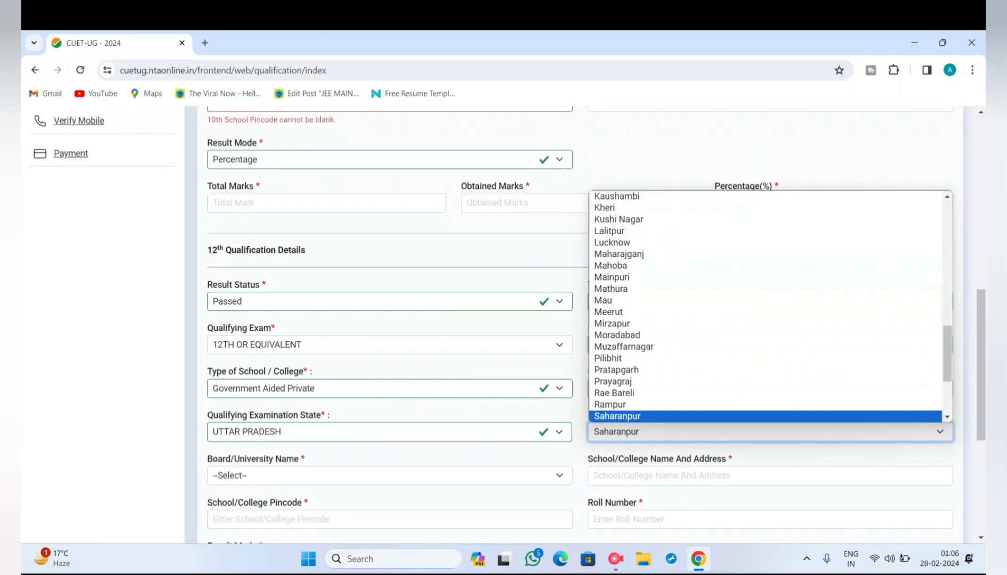
key(u)
key(Return)
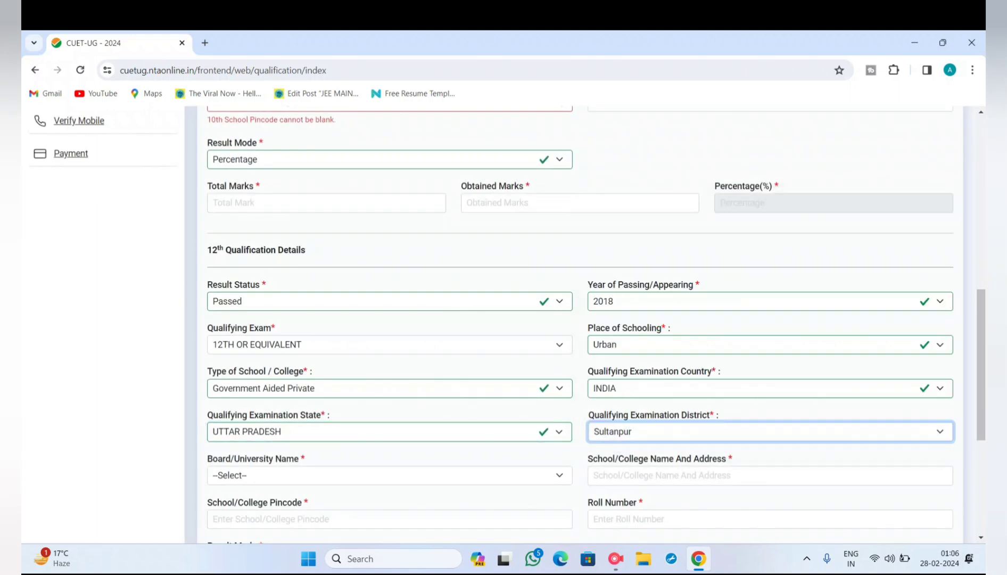
Choose U P BOARD OF HIGH SCHOOL & INTERMEDIATE EDUCATION as the 12th board.
click(389, 476)
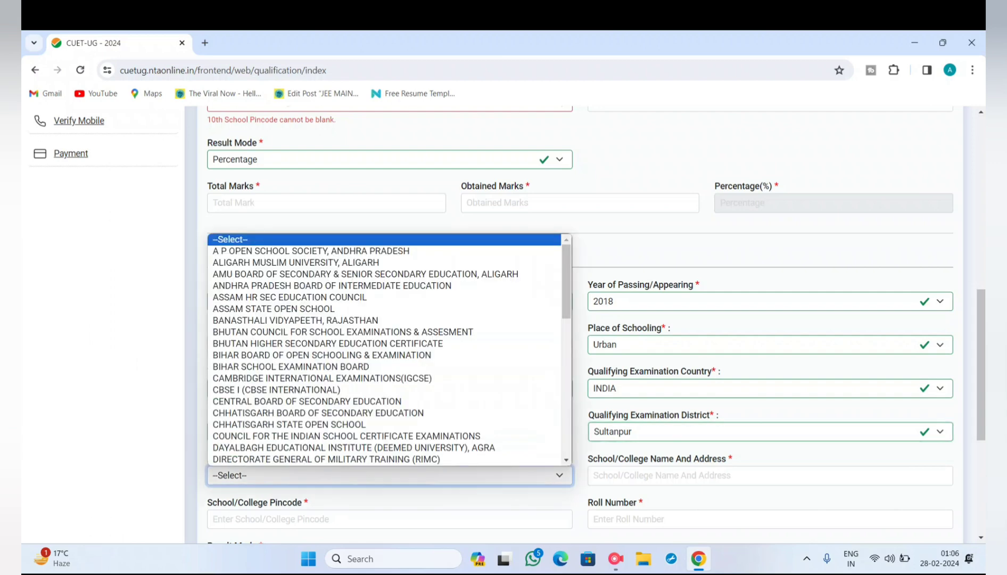
key(u)
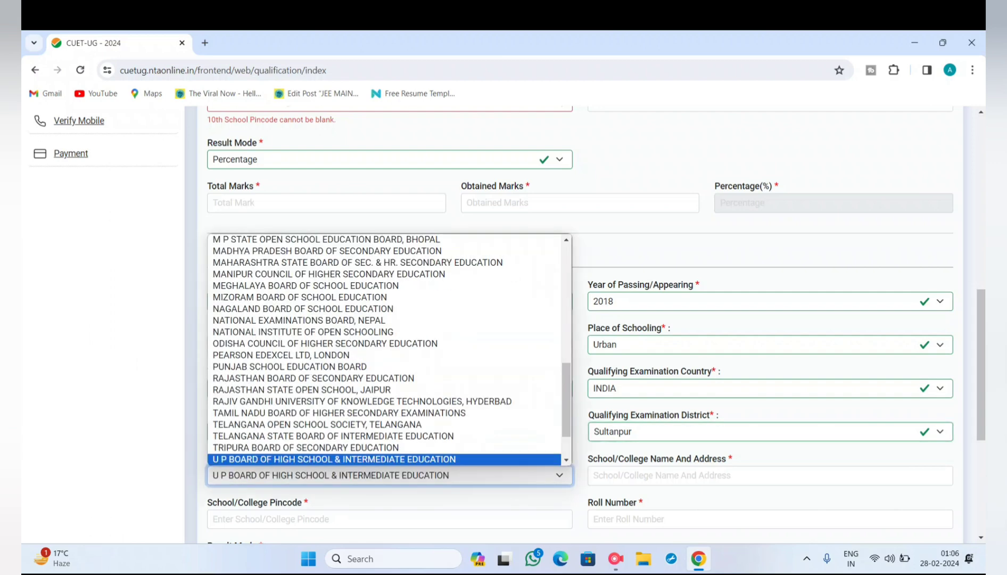
key(t)
scroll(384, 448, down, 1)
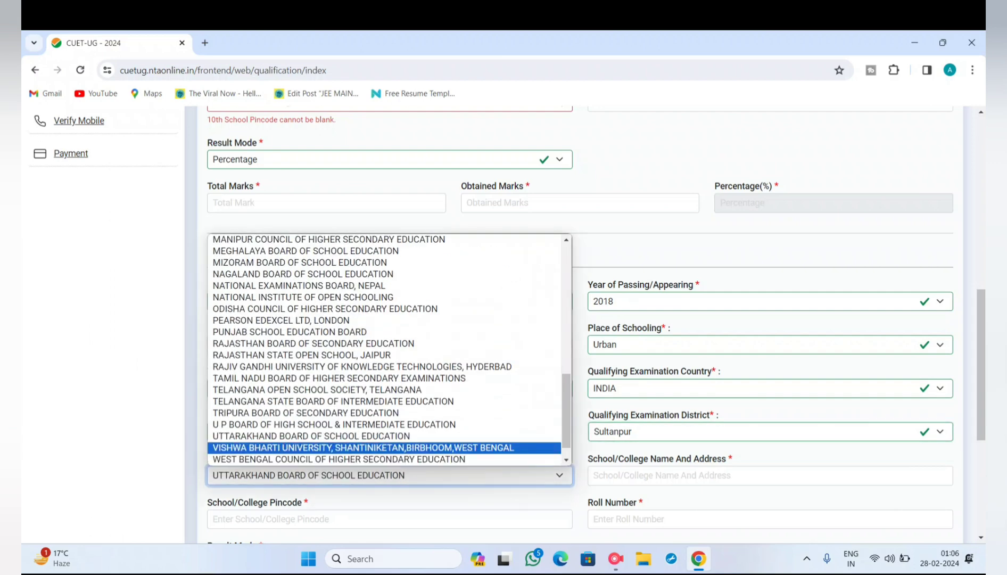
click(334, 424)
scroll(333, 424, down, 1)
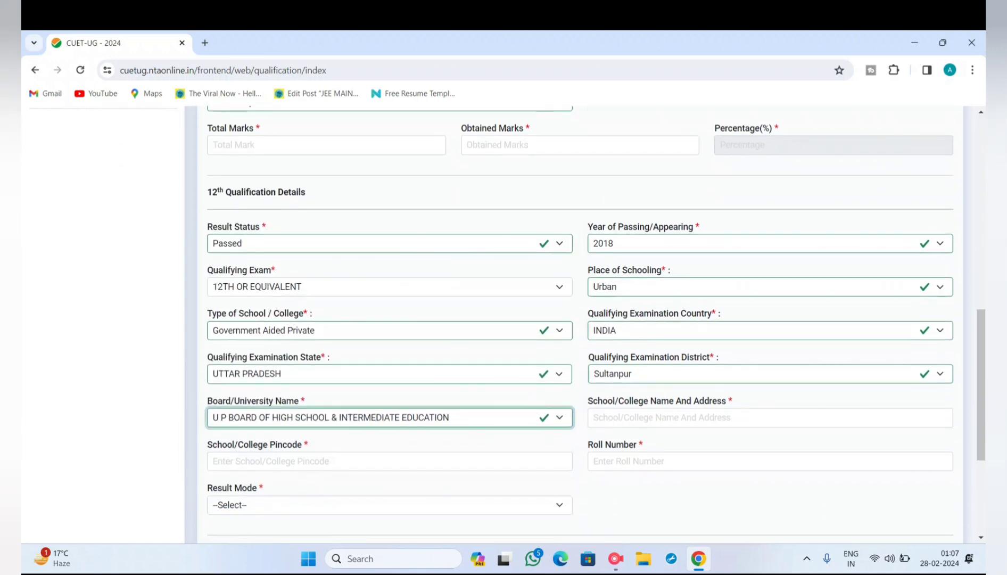
click(660, 418)
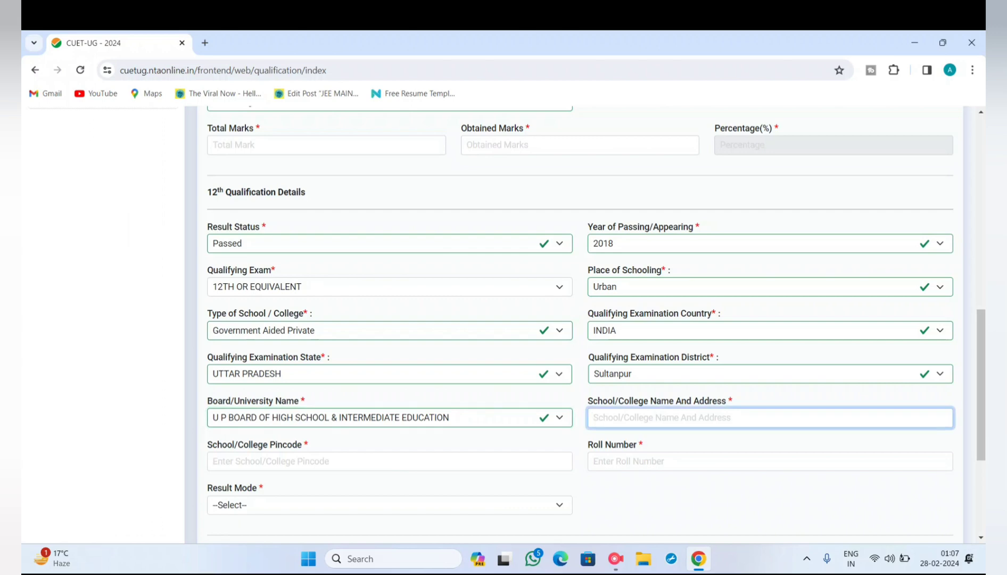
Enter 'MGS Sultanpur' as the 12th school with pincode 228001.
scroll(585, 320, down, 1)
scroll(585, 320, up, 1)
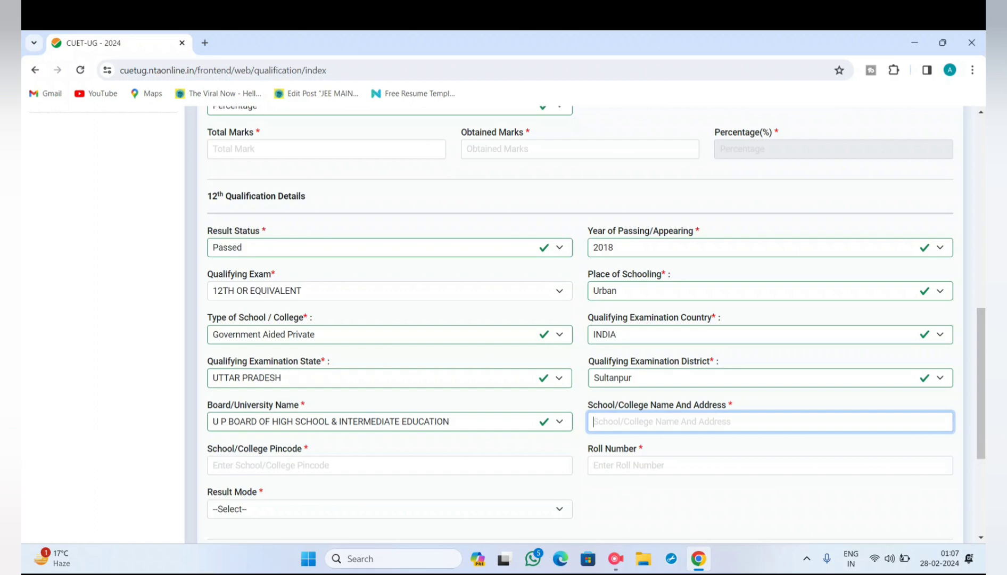
text(M)
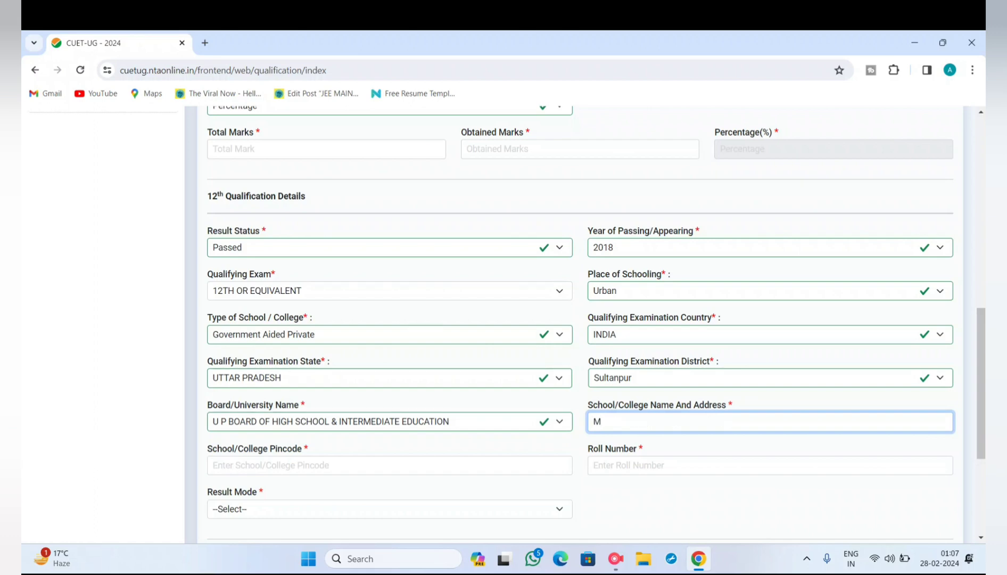
text(GS Sultanpur)
key(Tab)
text(22)
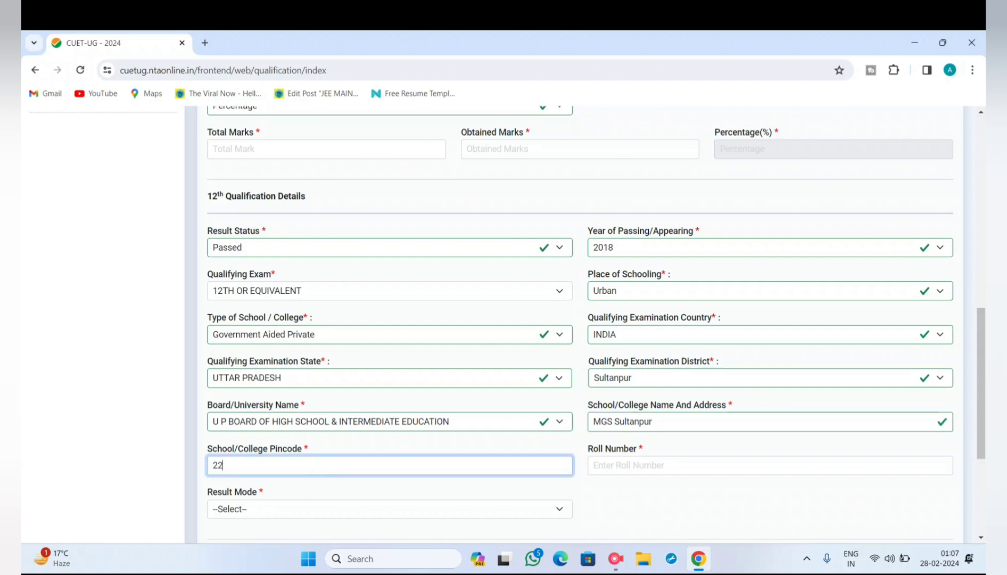
text(8001)
Set the 12th result mode to Percentage.
key(Tab)
scroll(580, 325, down, 1)
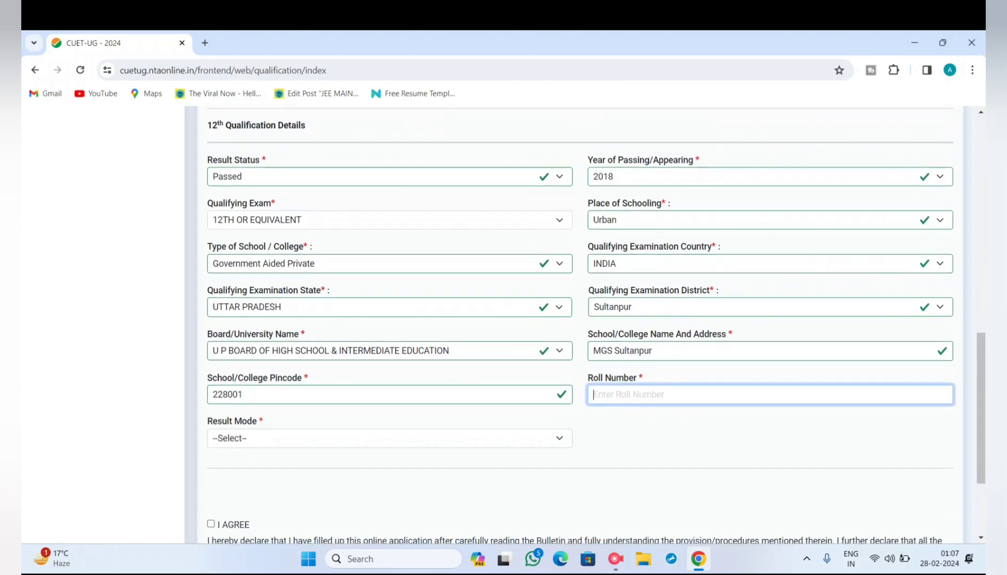
click(390, 438)
key(Down)
key(Return)
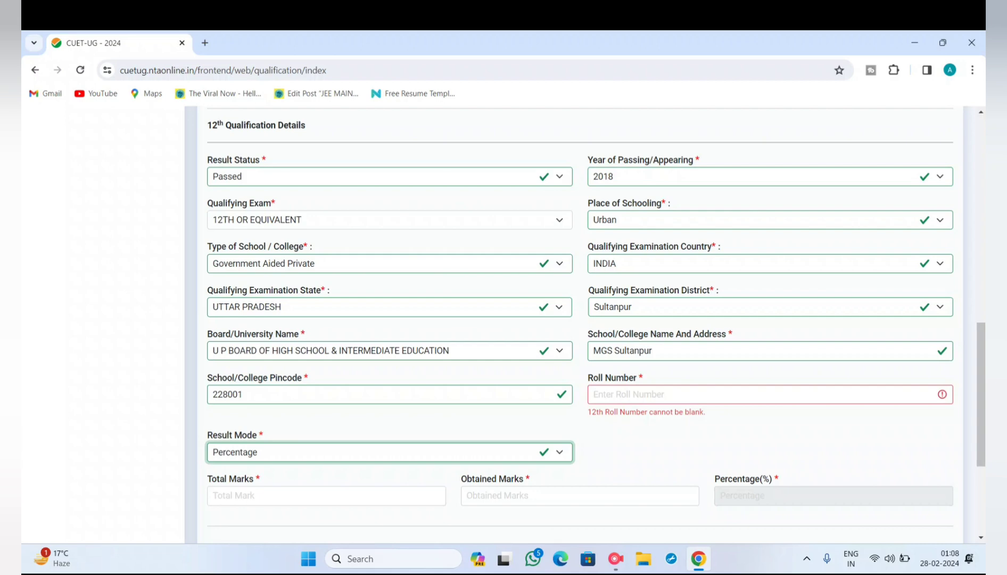
Fill the 10th school pincode 224208, the roll number, total marks 600 and obtained marks 550.
scroll(580, 319, up, 5)
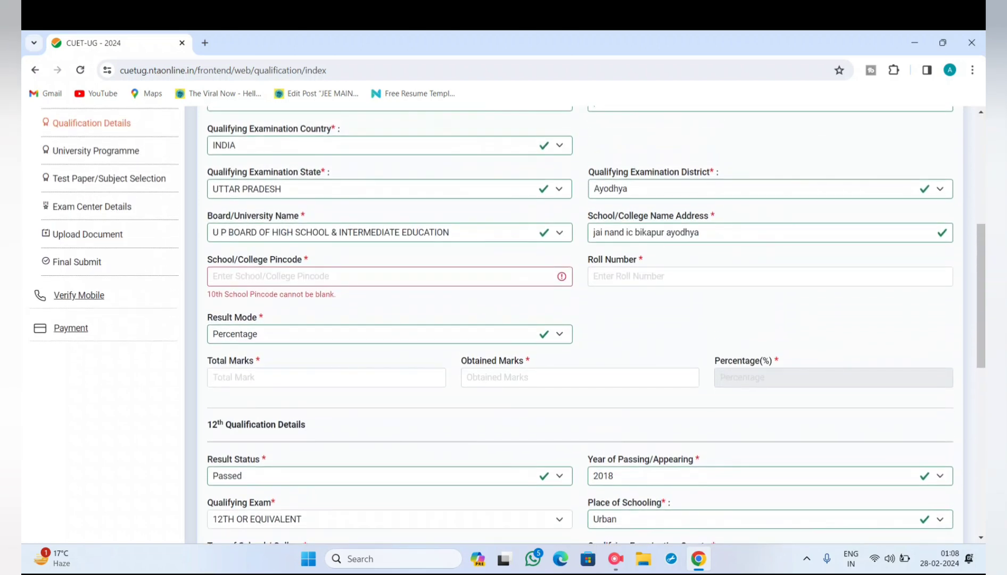
text(22)
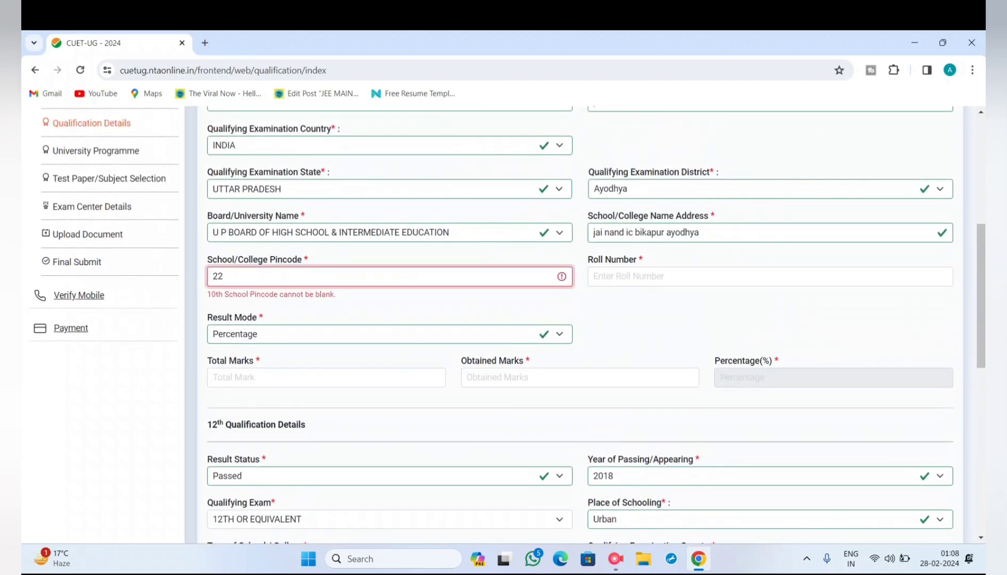
text(4208)
click(769, 276)
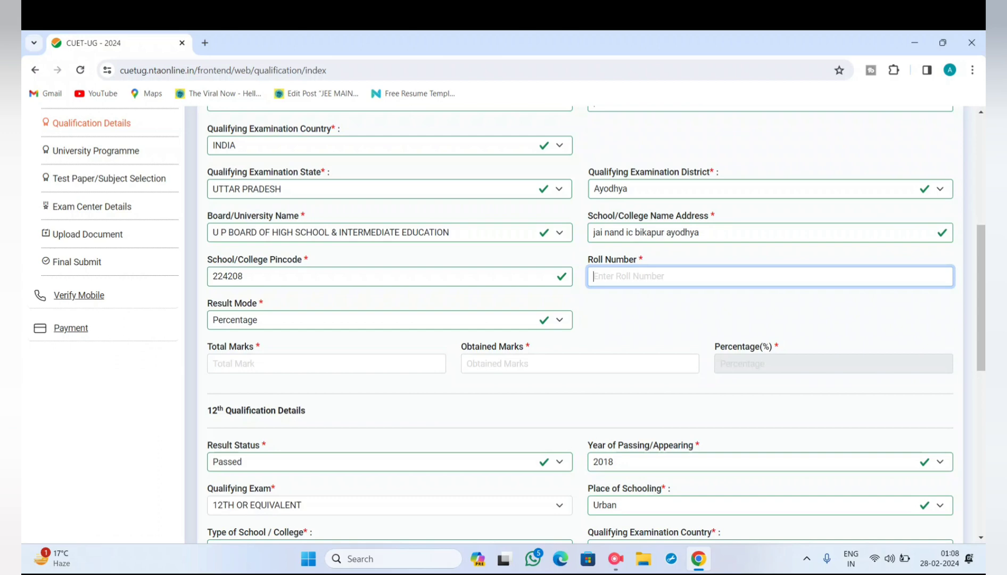
click(326, 363)
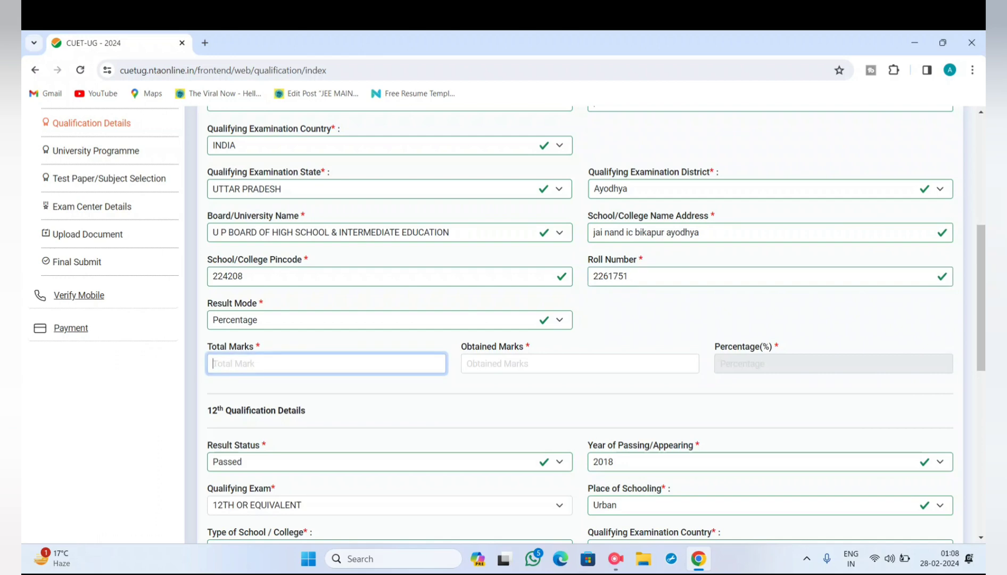
text(600)
click(579, 364)
text(550)
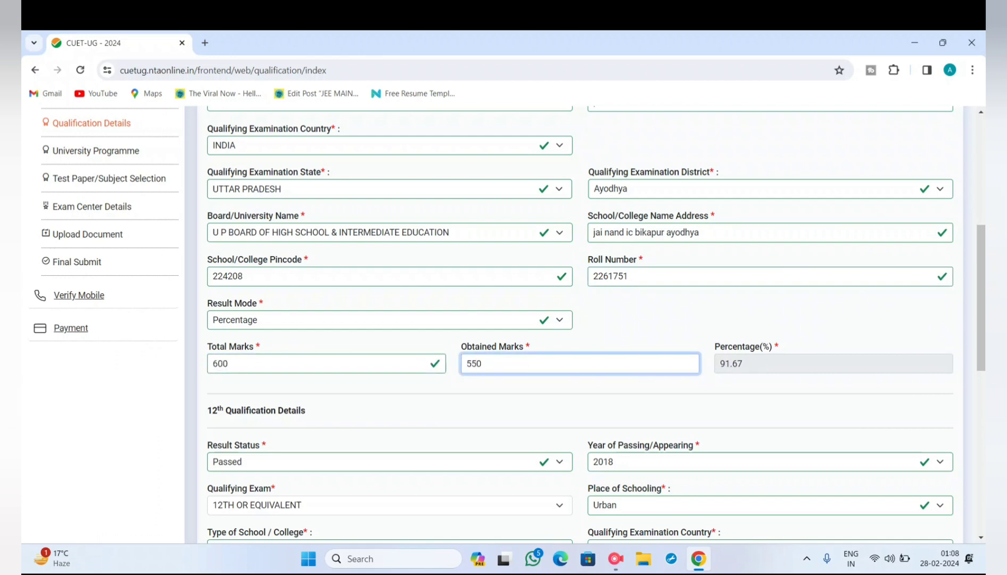
Enter the 12th roll number, total marks 500 and obtained marks 440.
scroll(580, 319, down, 5)
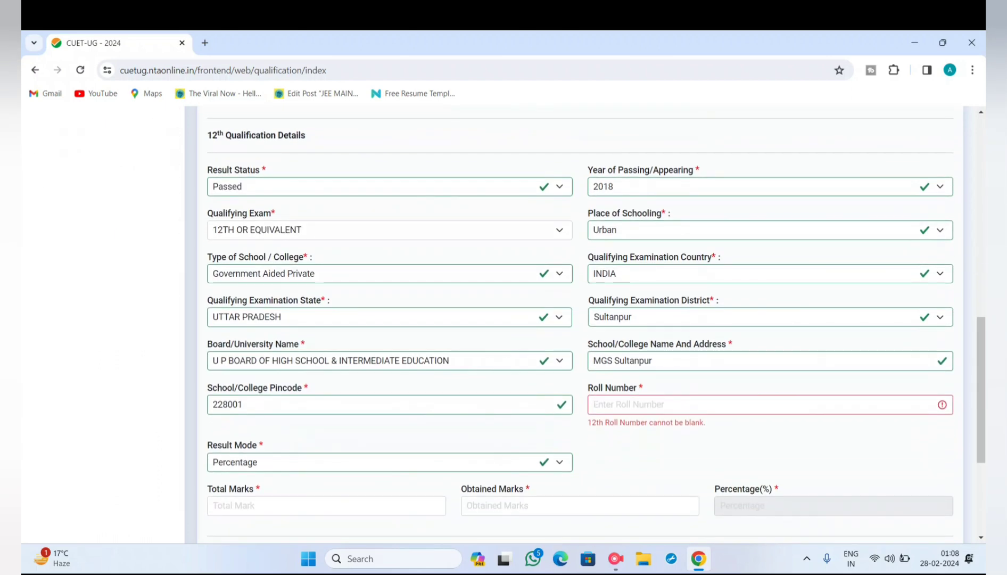
click(770, 404)
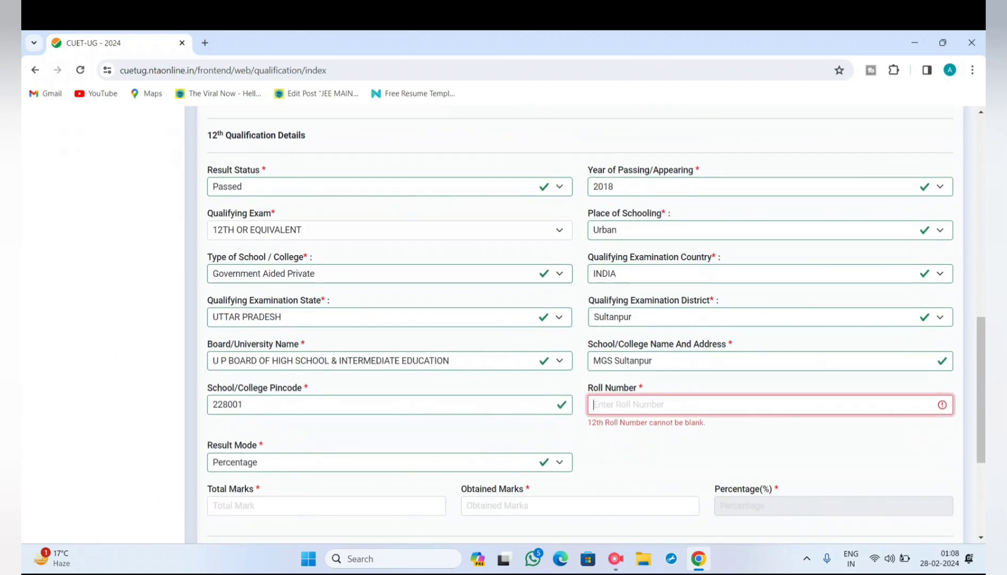
click(326, 506)
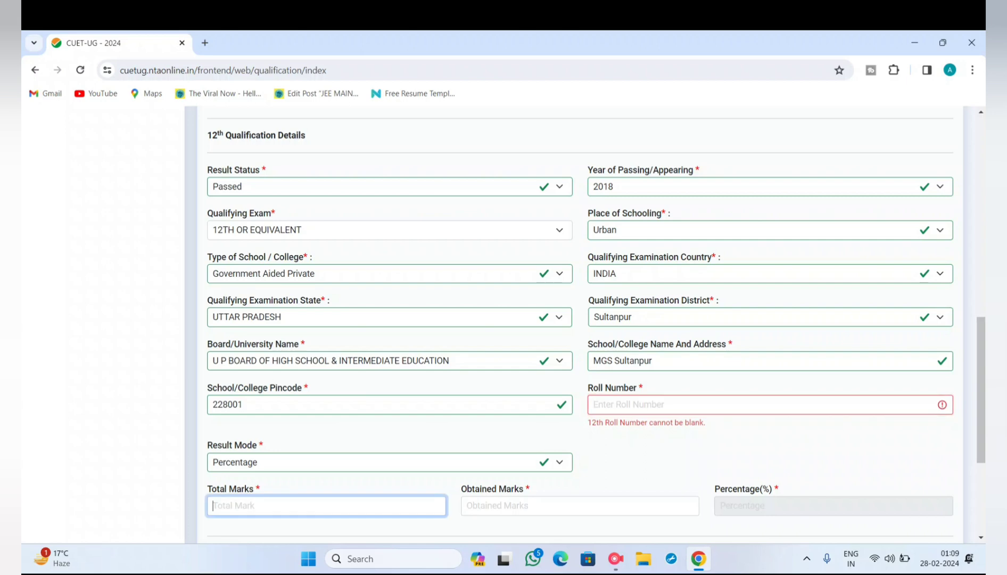
text(500)
click(770, 404)
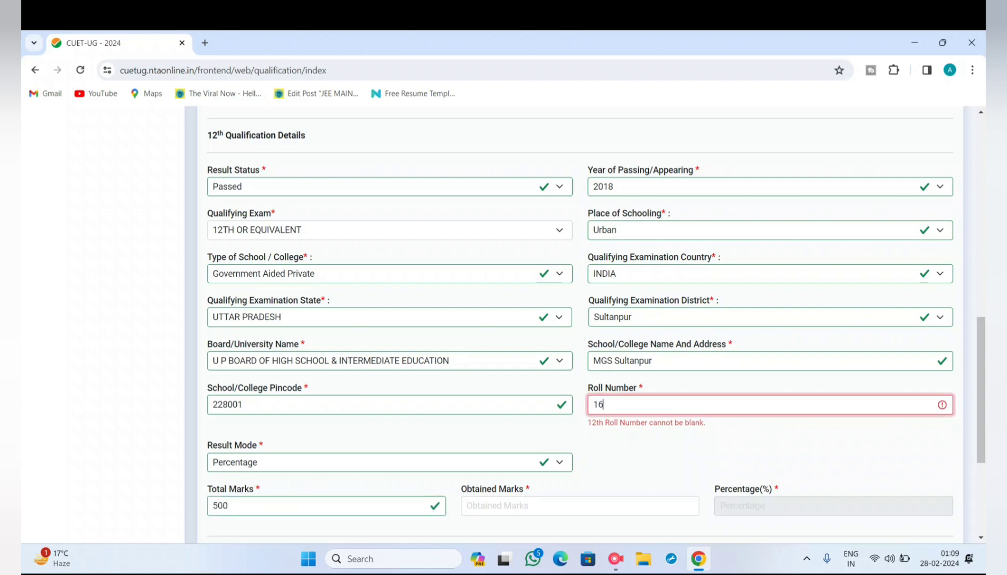
click(579, 505)
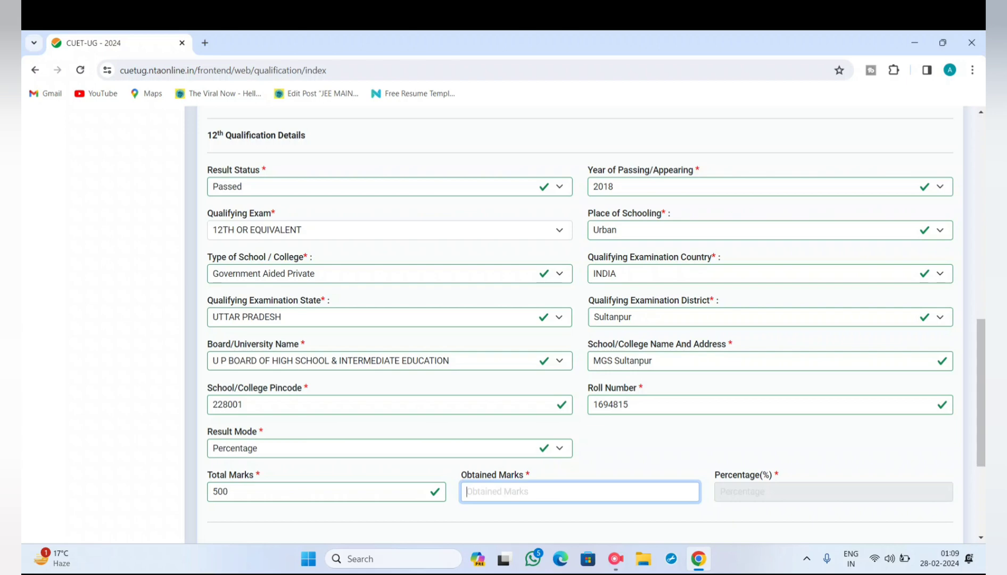
text(440)
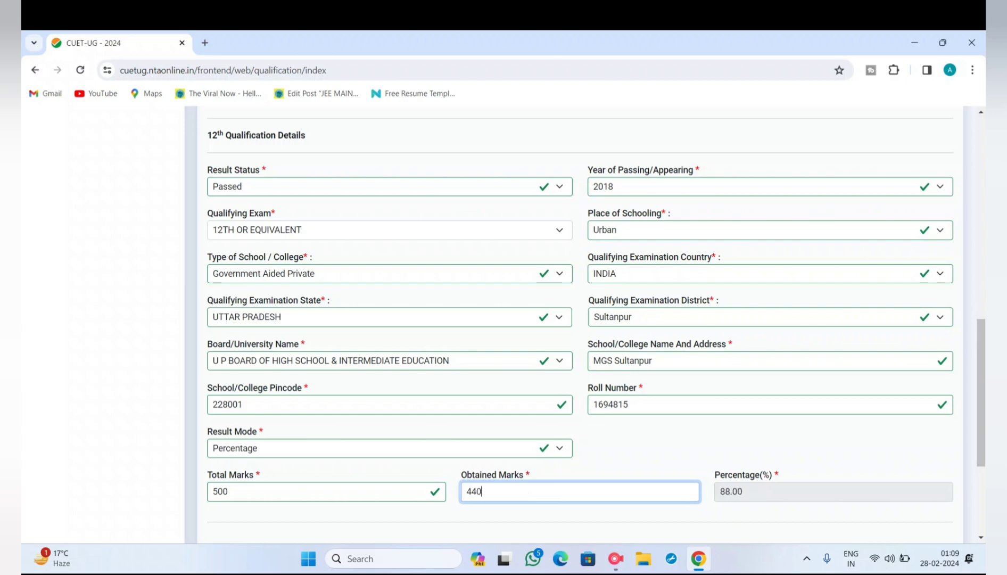
Agree to the qualification declaration and save the details with Save & Next.
scroll(503, 324, down, 4)
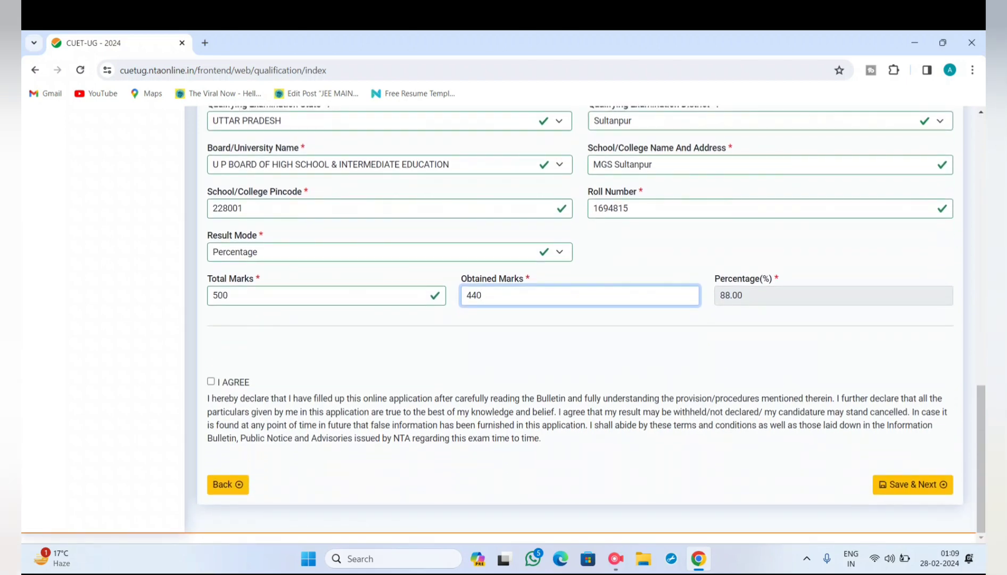
click(580, 349)
click(211, 380)
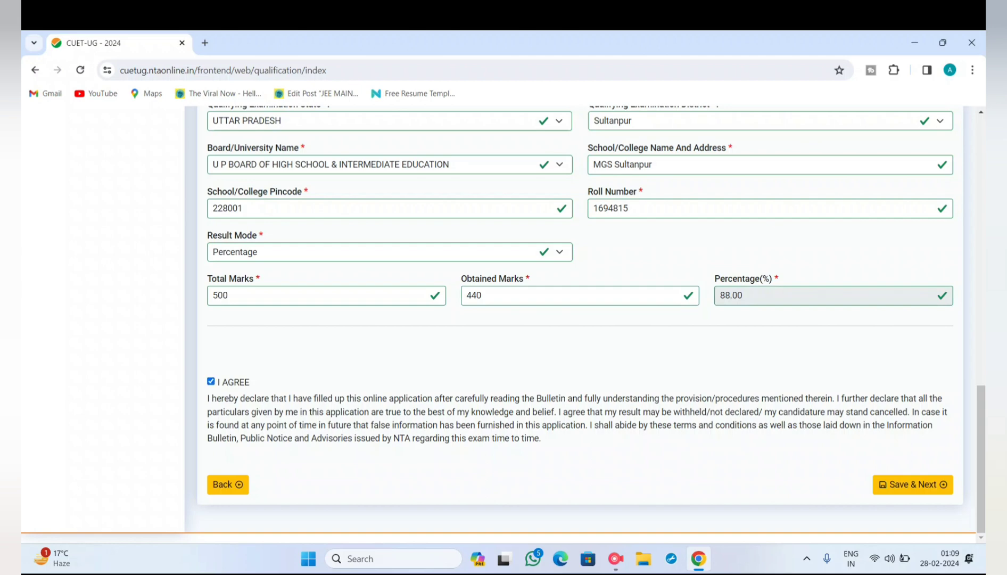
click(912, 484)
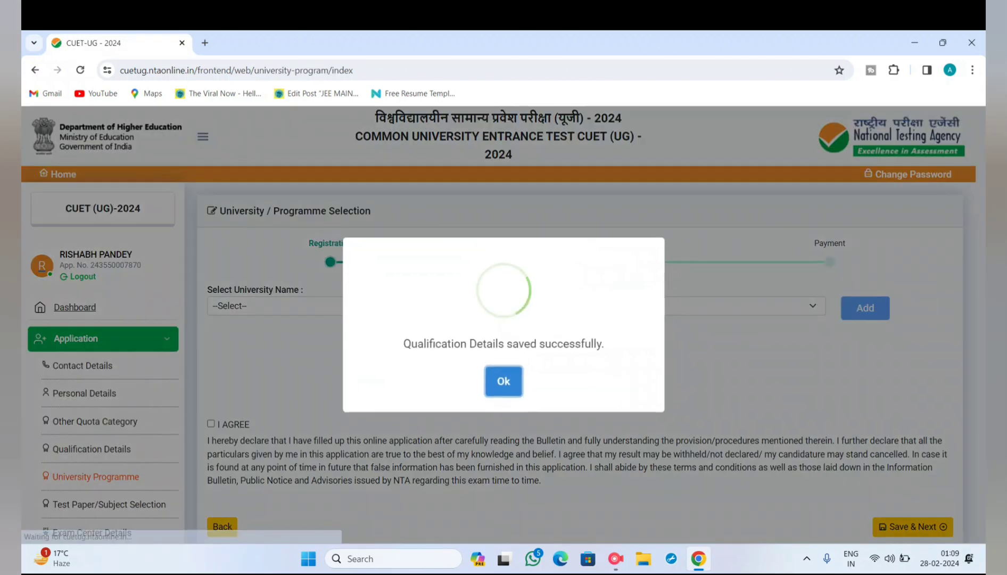
Dismiss the save confirmation and select UNIVERSITY OF ALLAHABAD as the university.
click(503, 381)
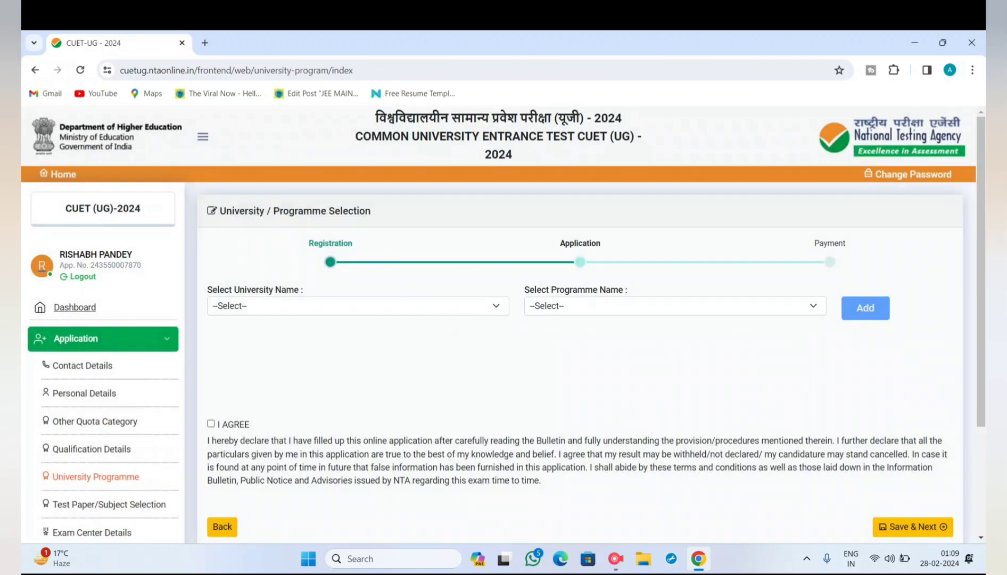
click(357, 306)
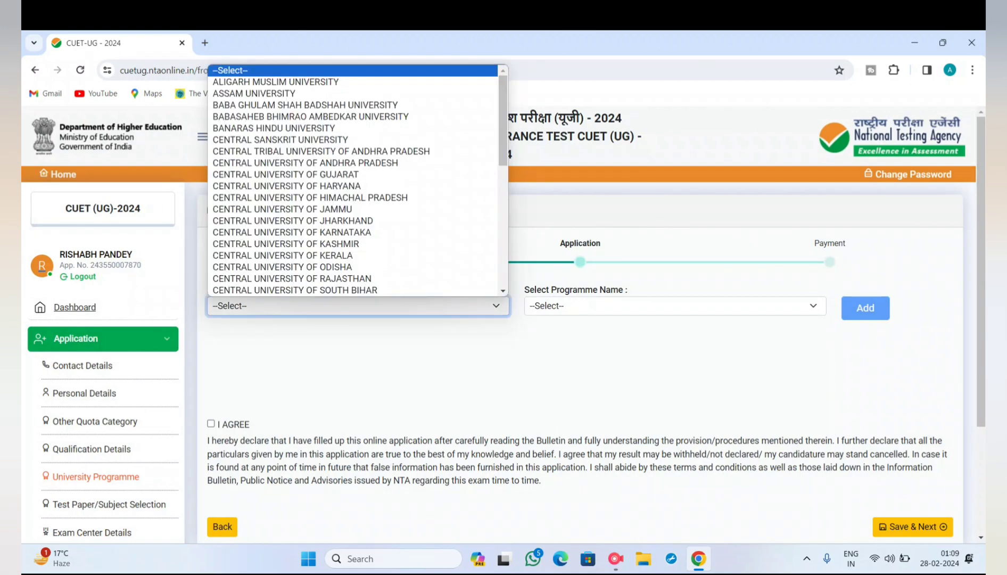
key(Down)
key(Down)
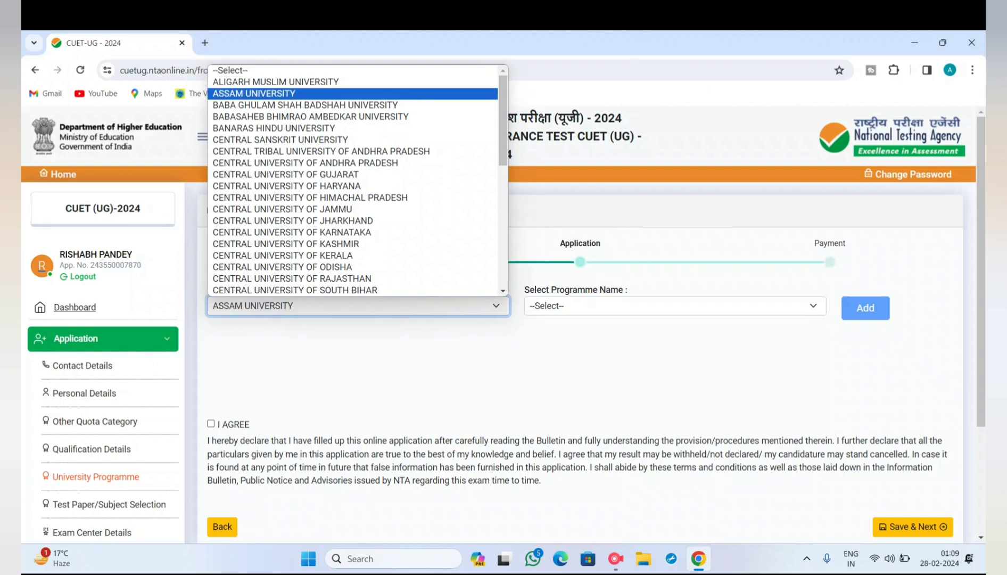
key(Up)
key(Down)
scroll(351, 244, down, 5)
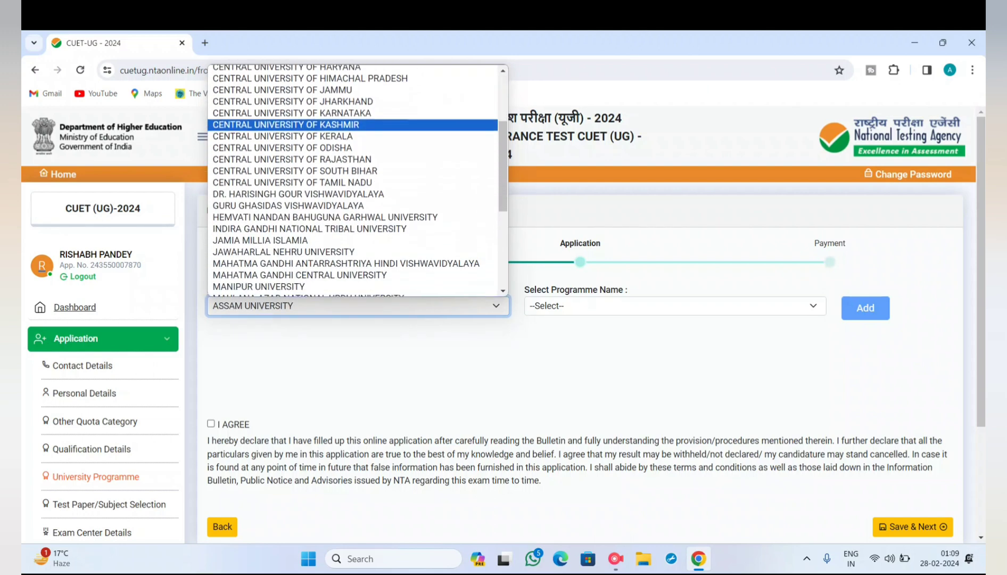
scroll(351, 181, down, 2)
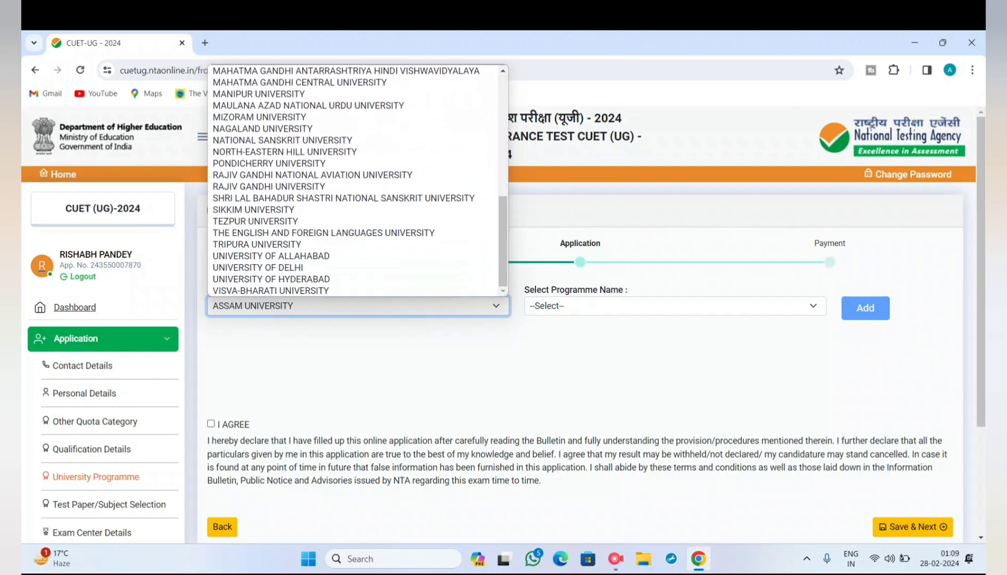
scroll(319, 92, up, 5)
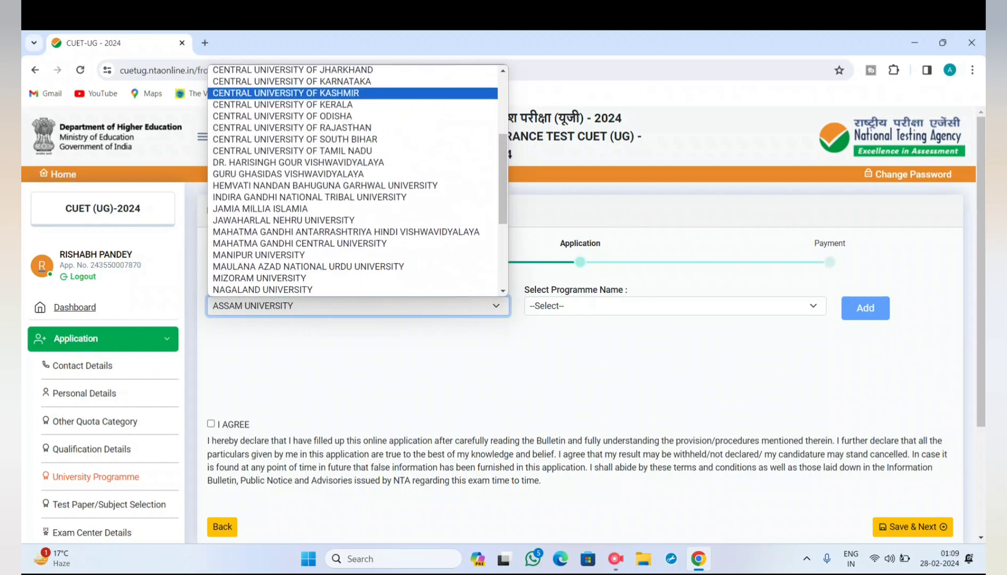
scroll(356, 180, up, 2)
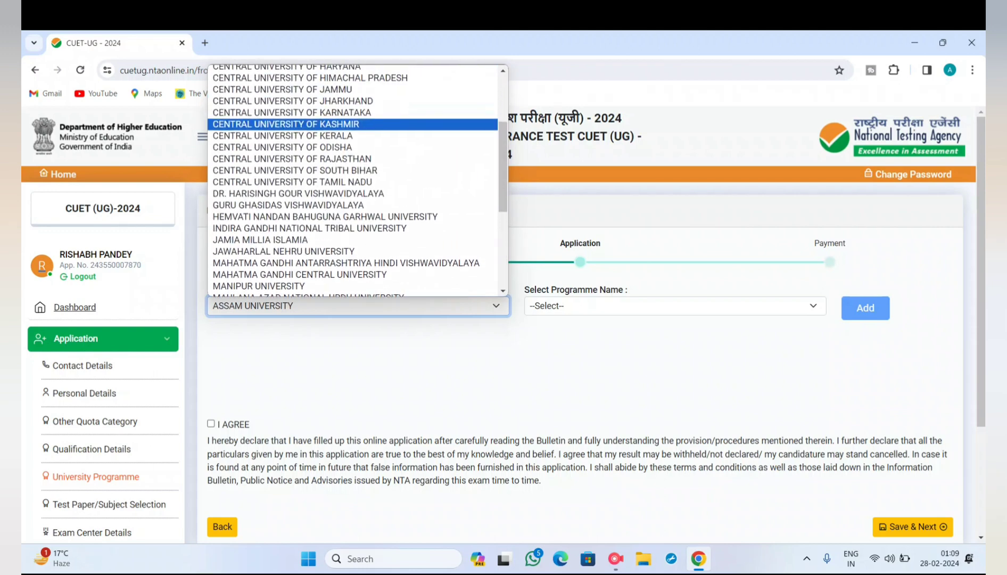
scroll(357, 181, down, 6)
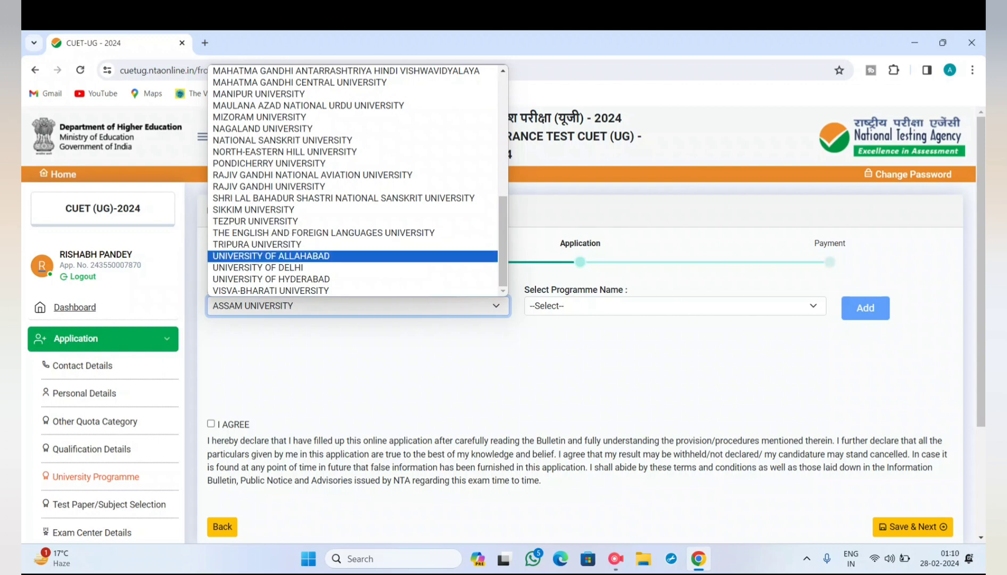
click(272, 256)
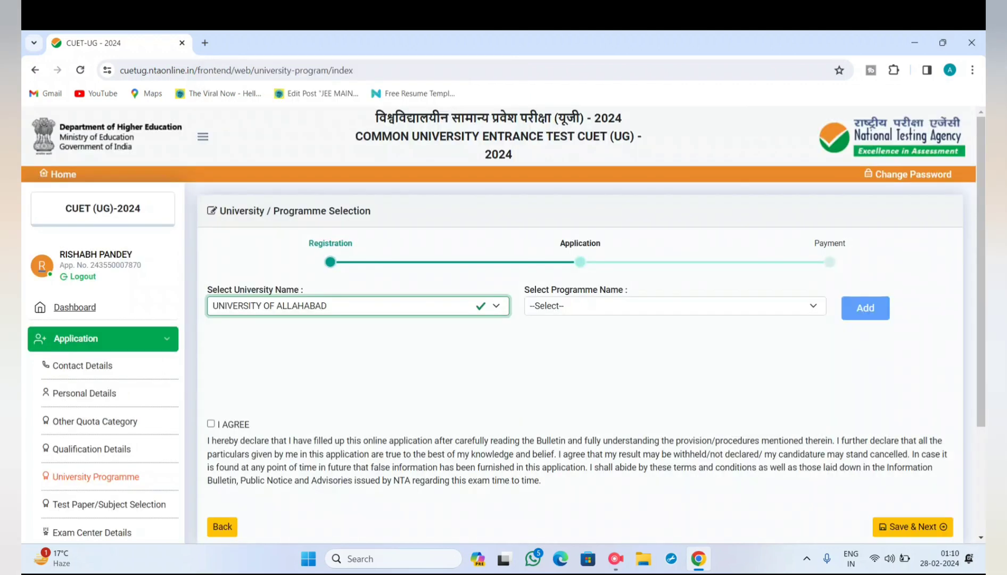
Pick the Bachelor of Arts programme and add it to the chosen list.
click(675, 306)
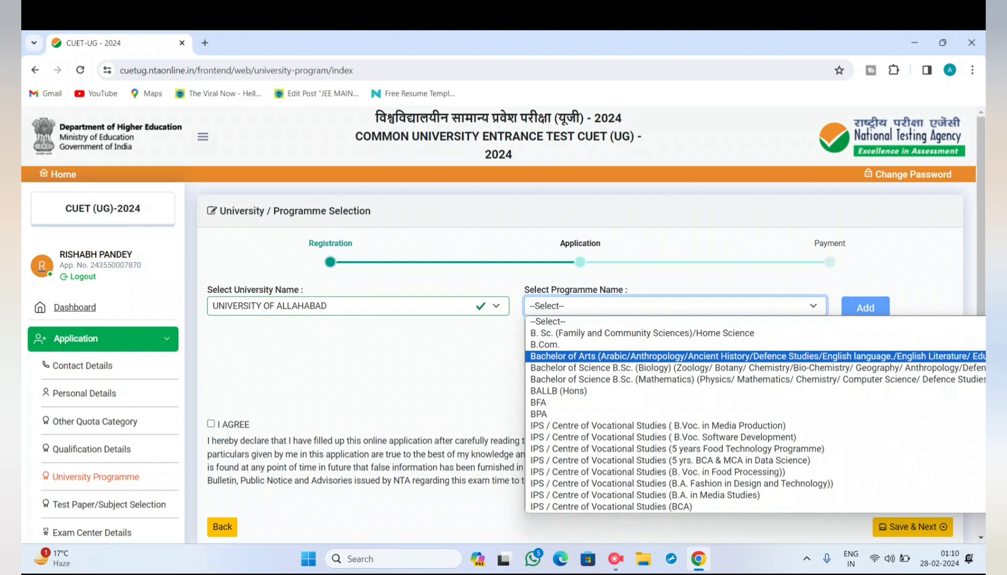
click(676, 356)
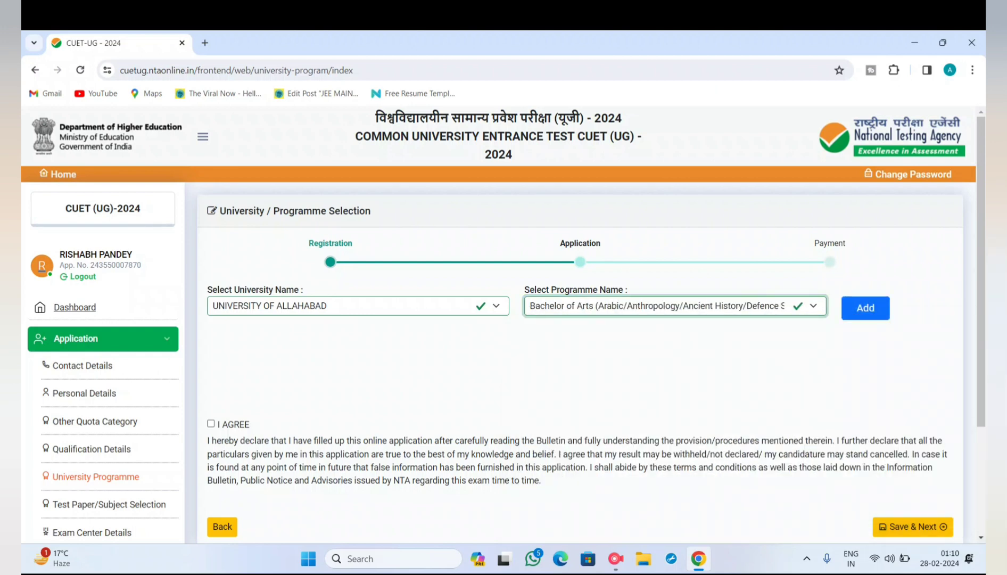
click(865, 308)
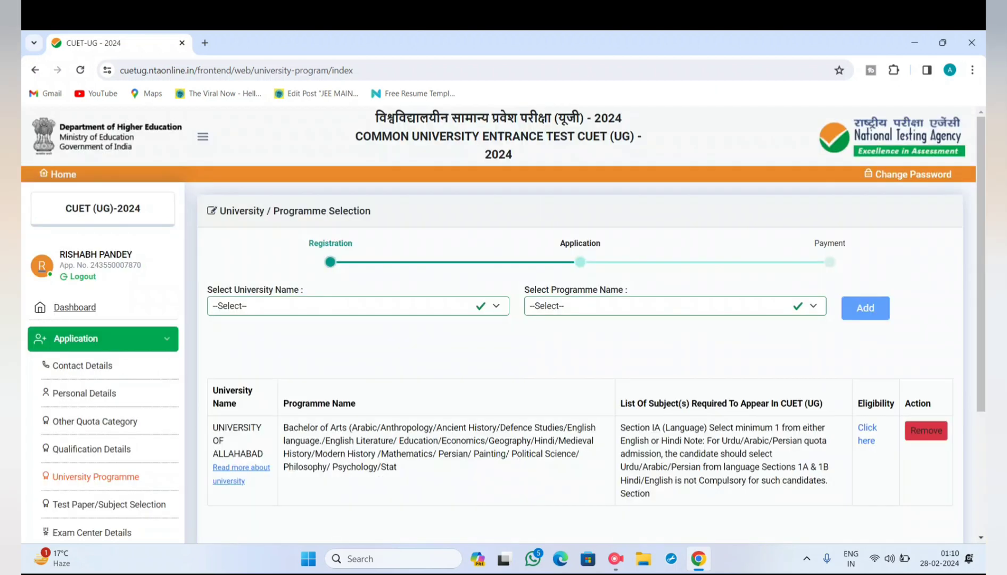
scroll(503, 319, down, 1)
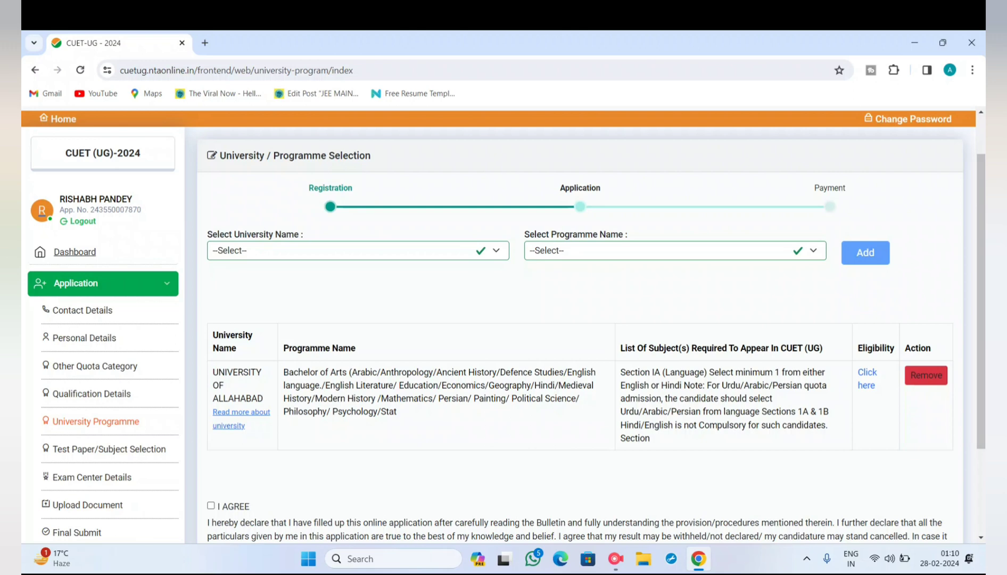
Add BANARAS HINDU UNIVERSITY's B.A. (Hons.) programme to the chosen list.
click(358, 251)
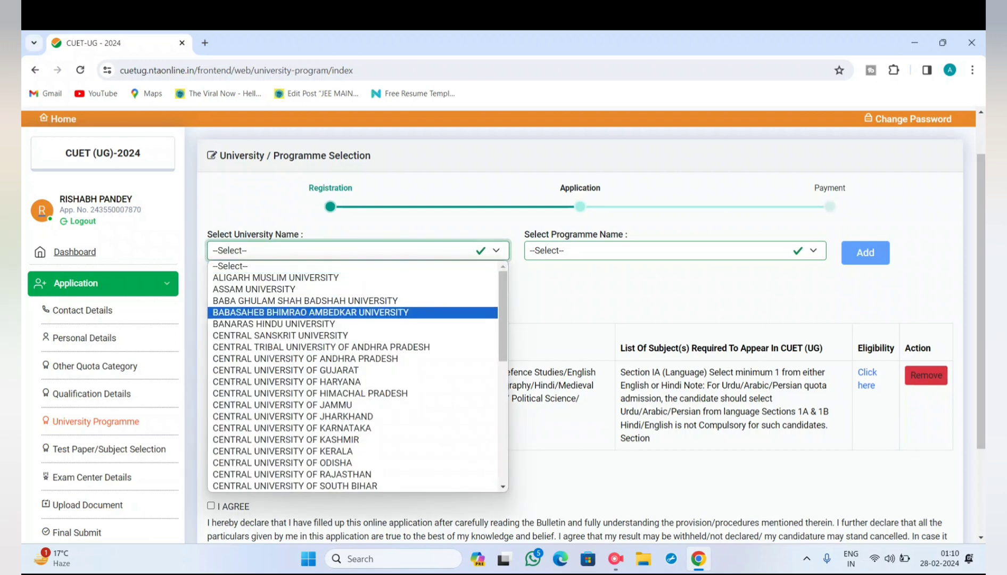
key(Return)
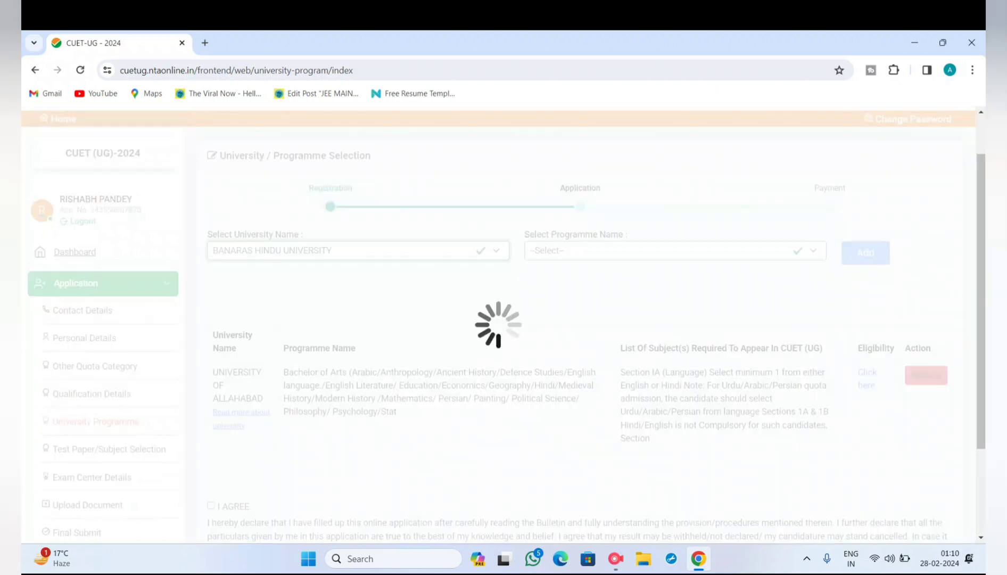
click(675, 251)
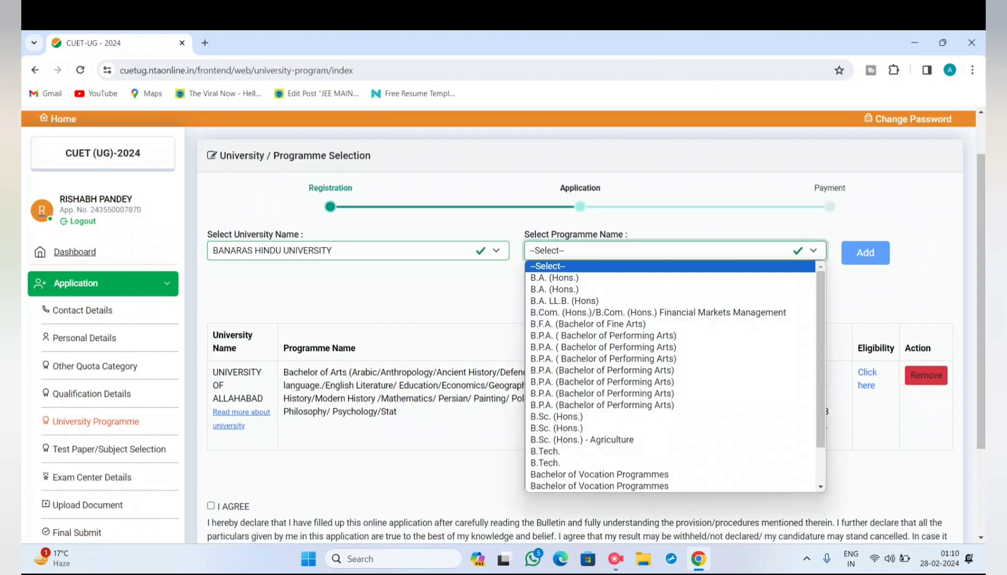
key(Down)
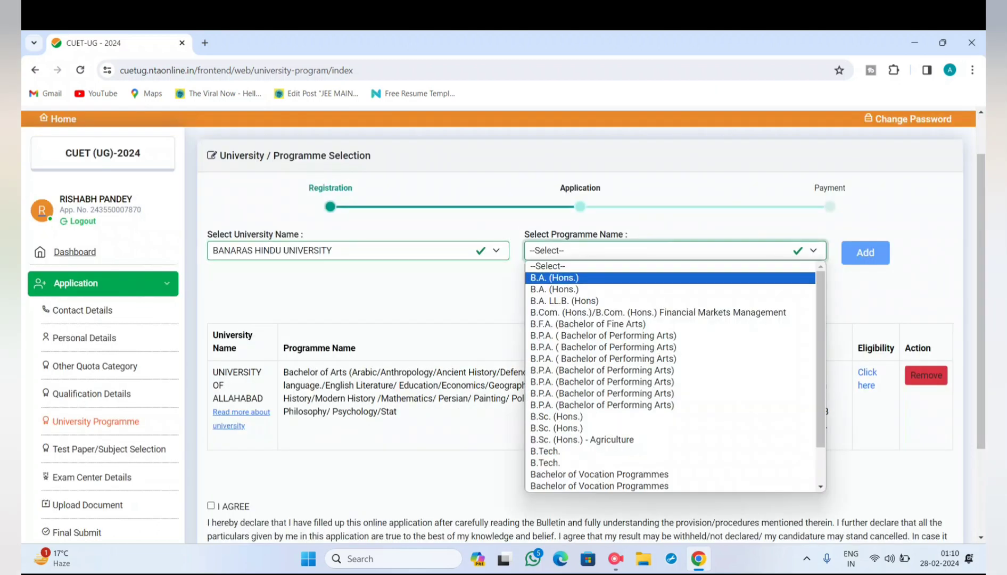
key(Down)
key(Down)
key(Down)
key(Down)
key(Down)
key(Down)
key(Down)
key(Down)
key(Down)
key(Down)
key(Down)
key(Down)
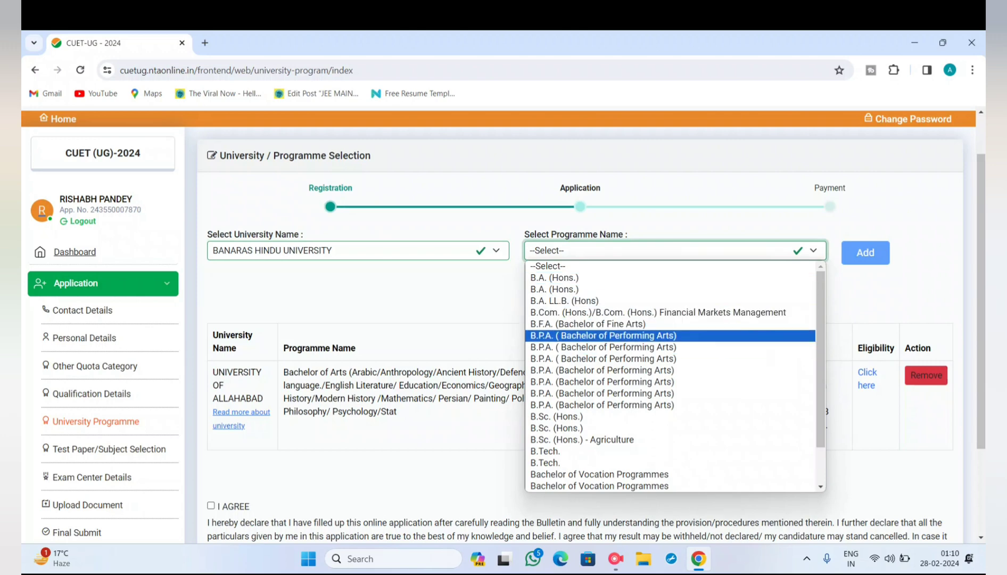
key(Down)
key(Down)
key(Down)
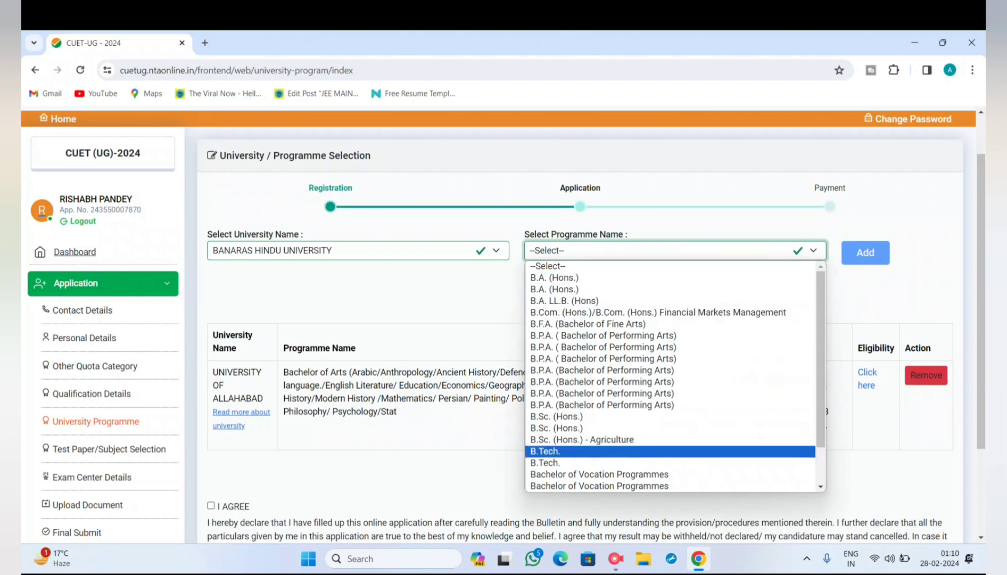
scroll(670, 375, down, 1)
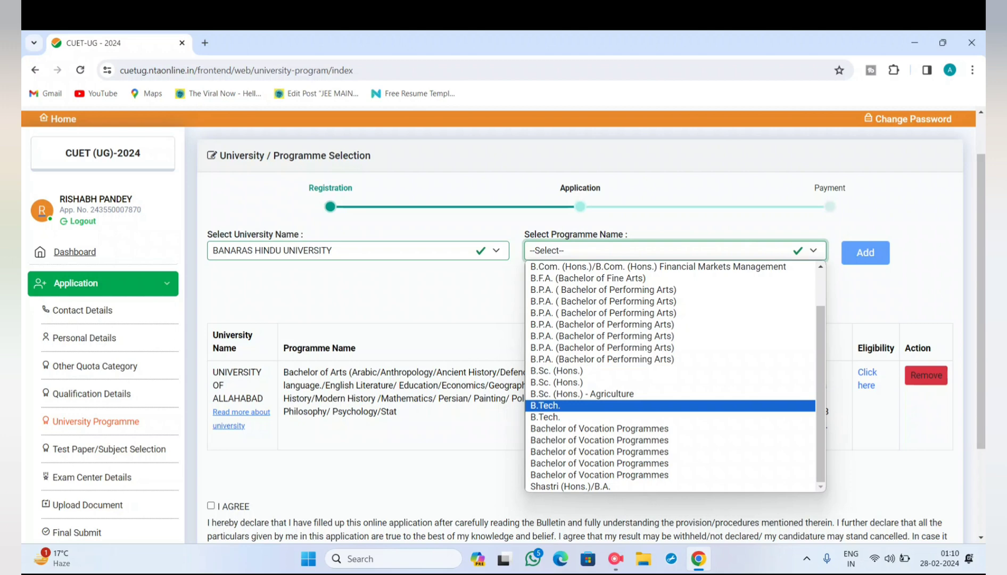
scroll(670, 376, up, 1)
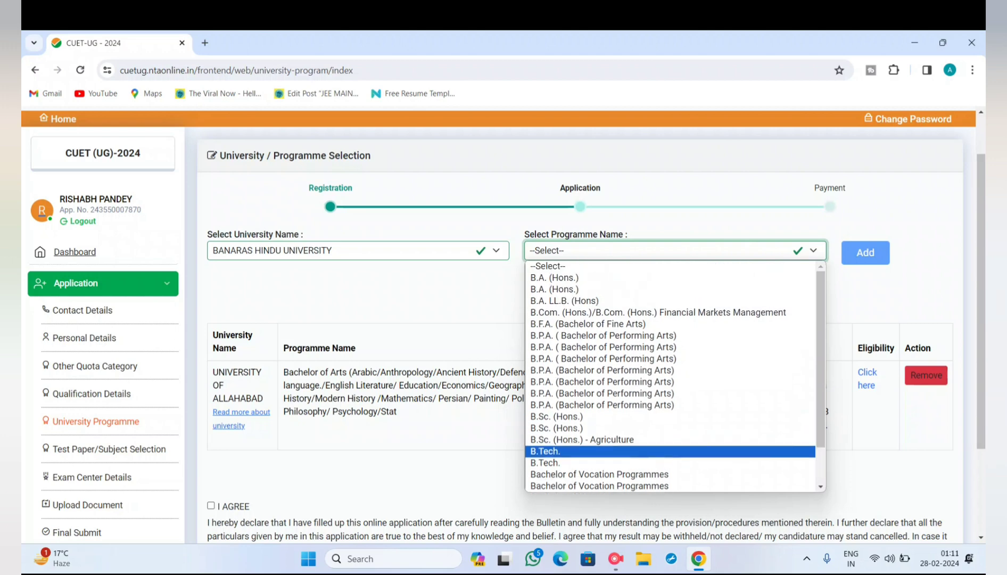
key(Up)
key(Up)
key(Up)
key(Up)
key(Up)
key(Up)
key(Up)
key(Up)
key(Up)
key(Up)
key(Up)
key(Up)
key(Up)
key(Up)
key(Up)
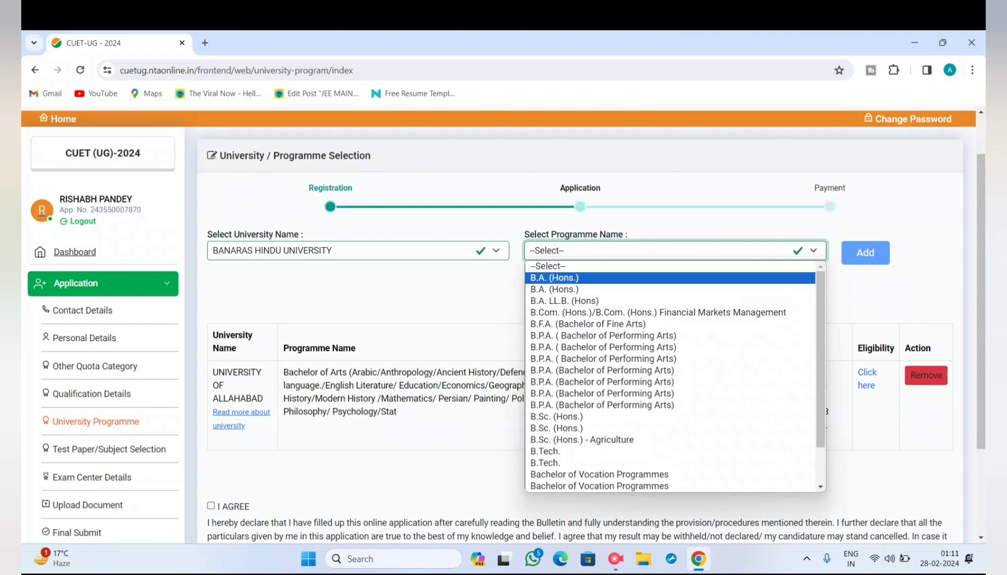
key(Return)
click(865, 253)
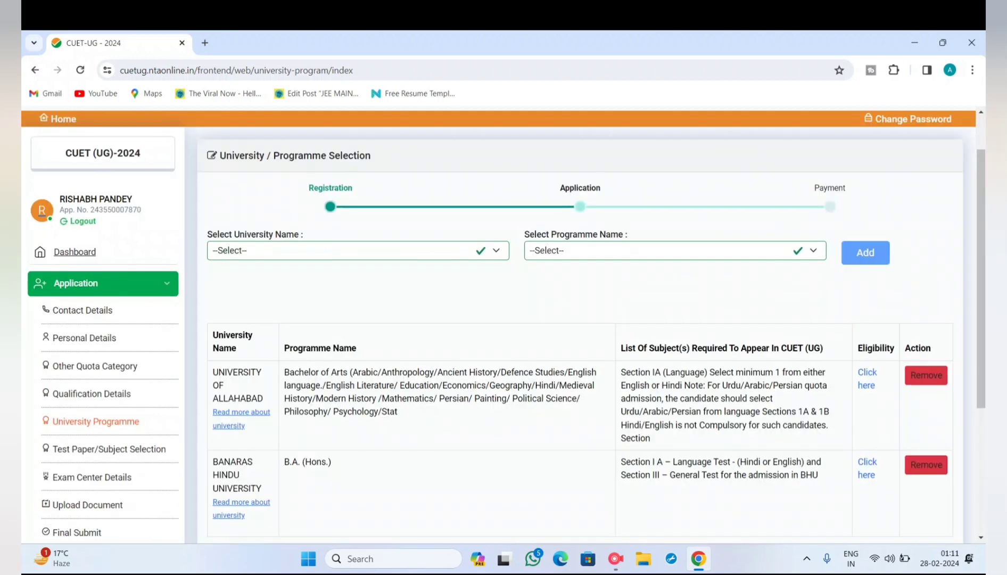
scroll(503, 320, down, 2)
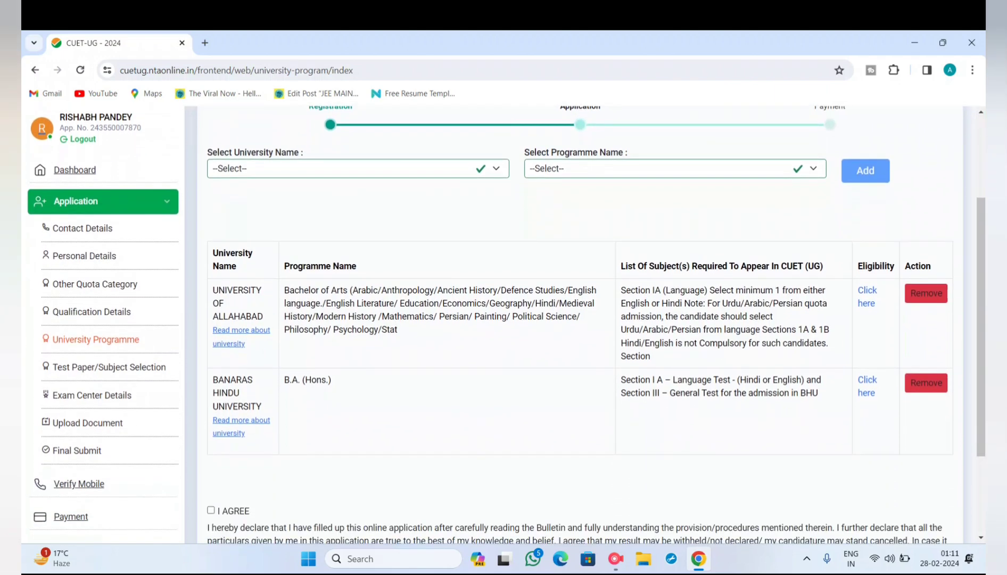
scroll(504, 319, up, 3)
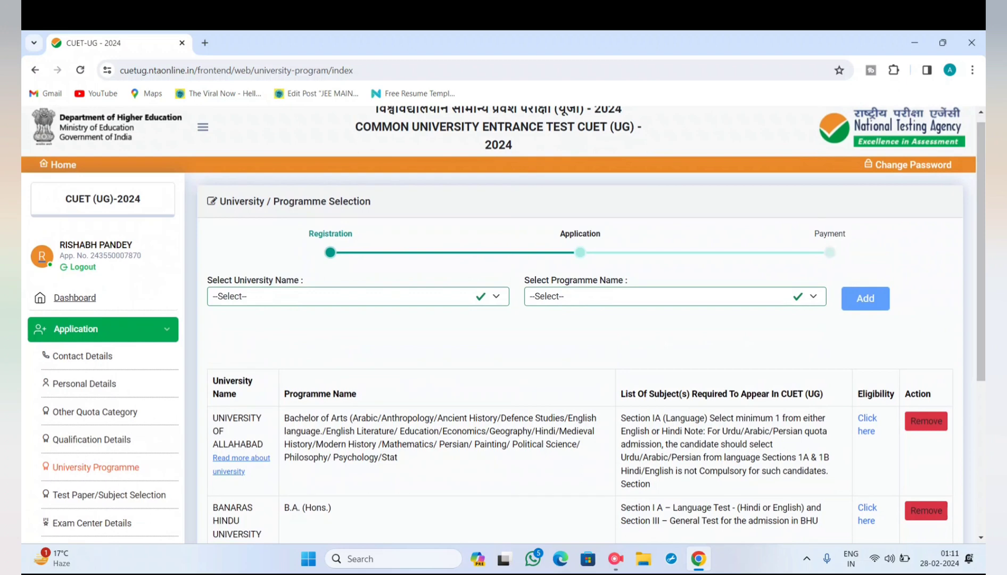
Add UNIVERSITY OF DELHI's B.A. (Hons.) Sanskrit programme to the chosen list.
click(358, 296)
scroll(352, 421, down, 5)
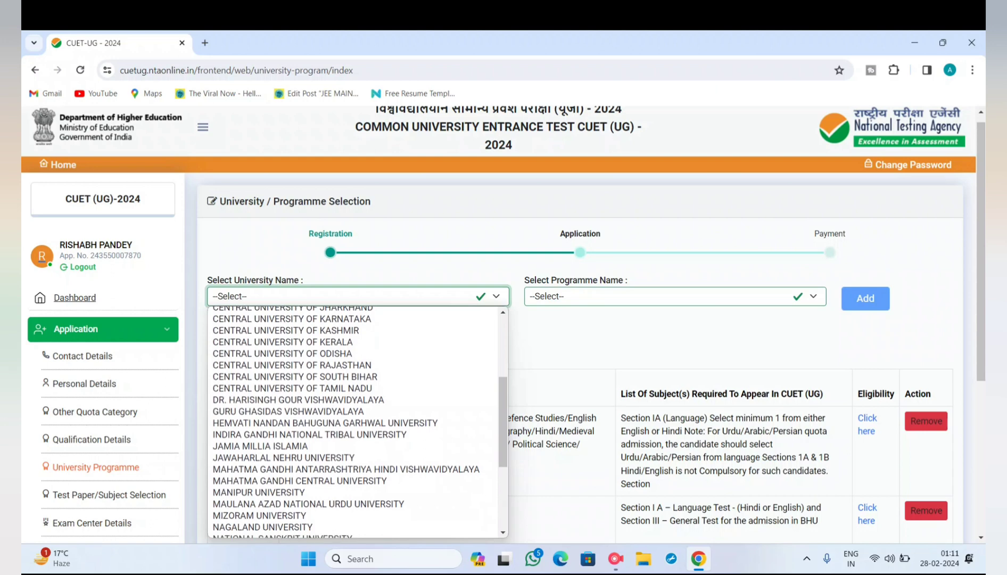
scroll(353, 420, up, 3)
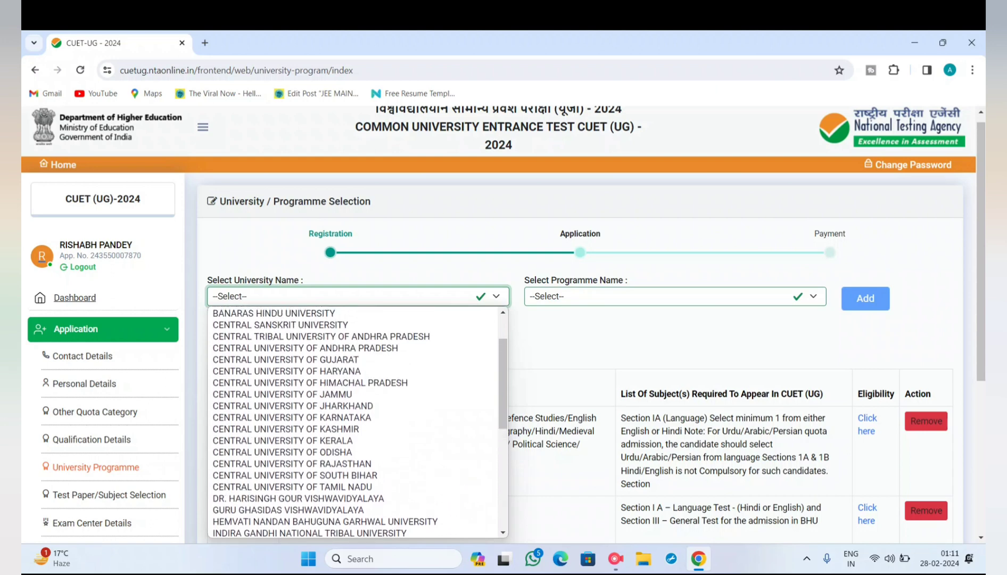
scroll(352, 321, up, 1)
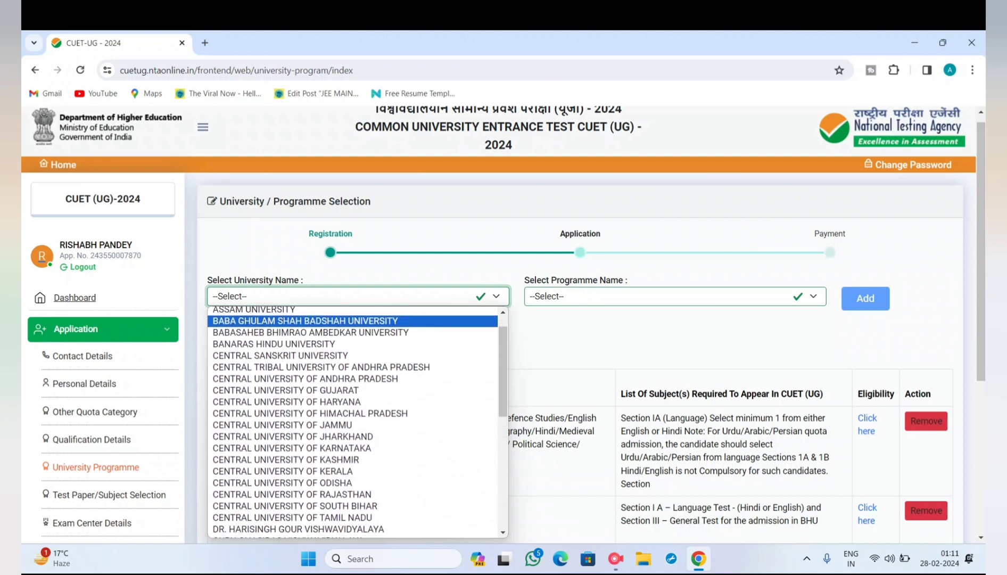
scroll(353, 421, down, 2)
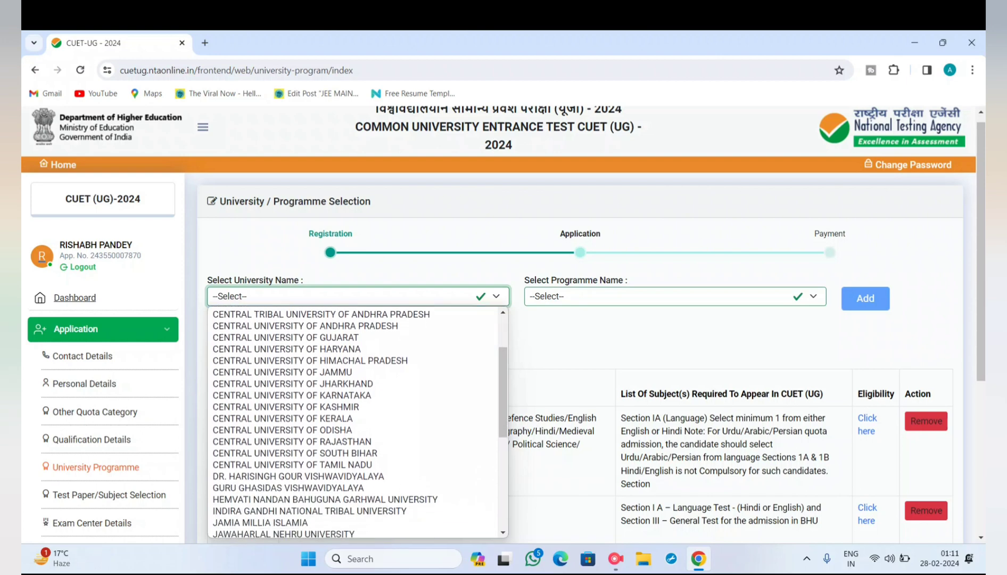
scroll(352, 420, down, 7)
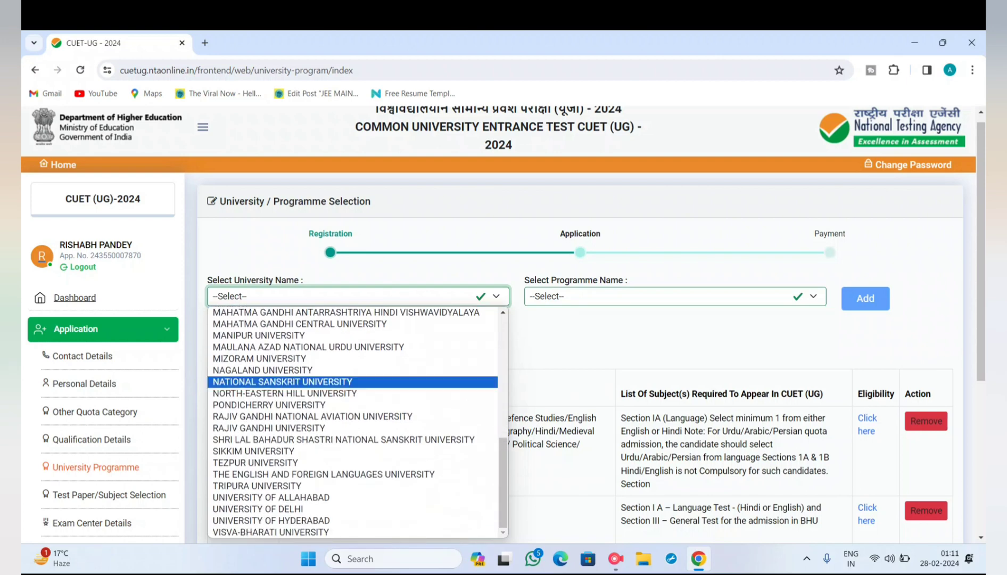
click(257, 509)
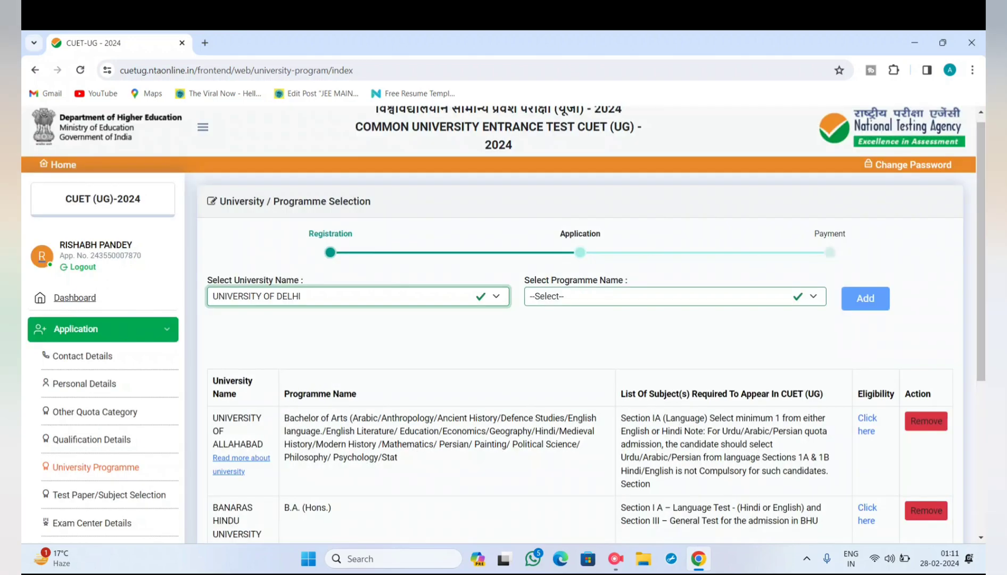
click(675, 296)
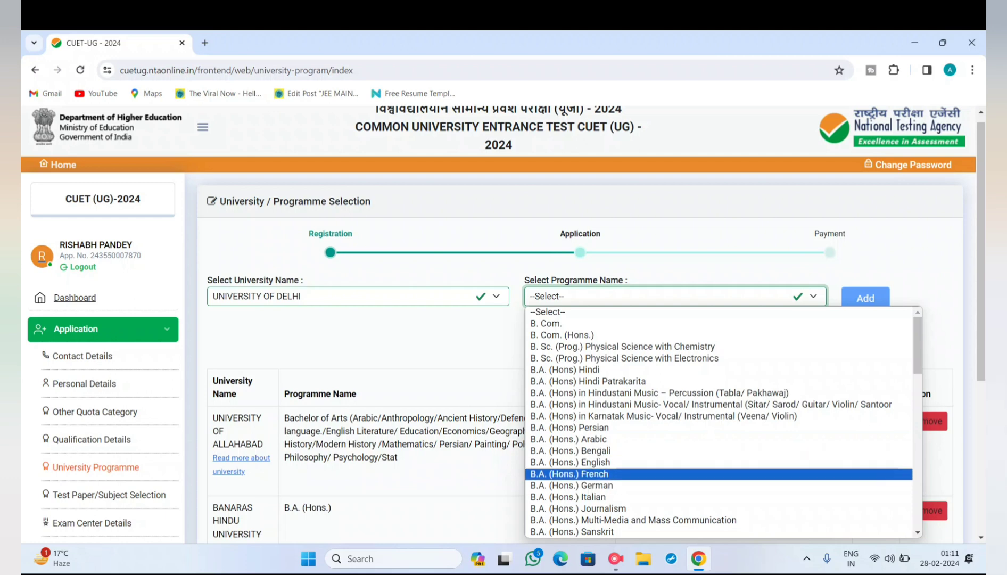
scroll(722, 420, down, 2)
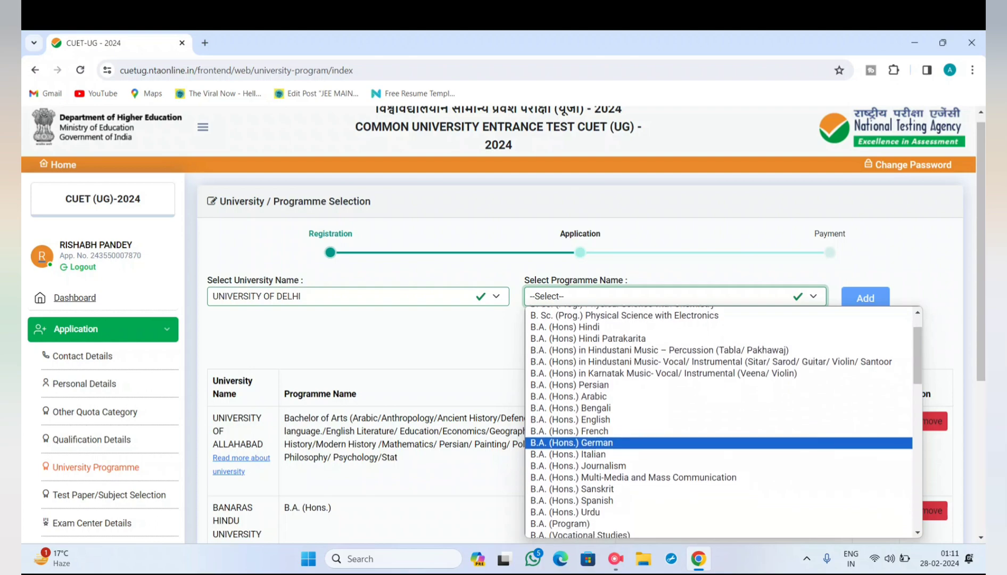
click(718, 489)
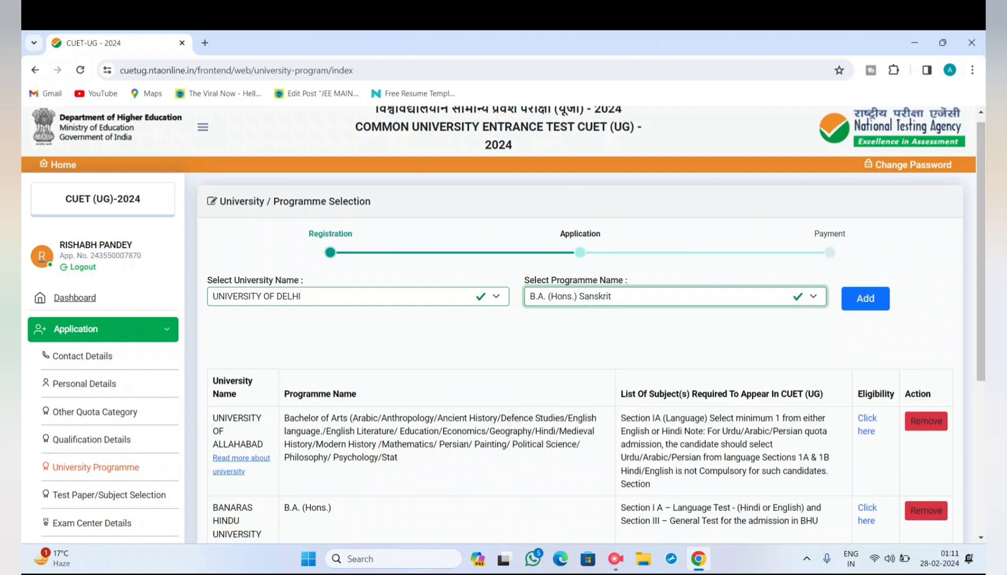
click(865, 298)
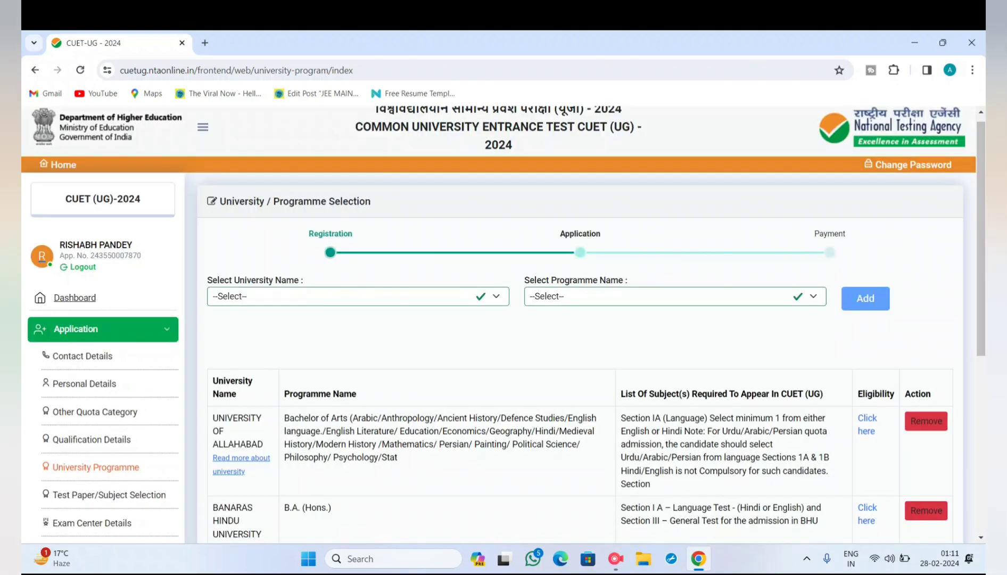
scroll(503, 324, down, 5)
Read University of Delhi's eligibility page in a new tab, then tick I AGREE on the selection declaration.
scroll(503, 325, up, 2)
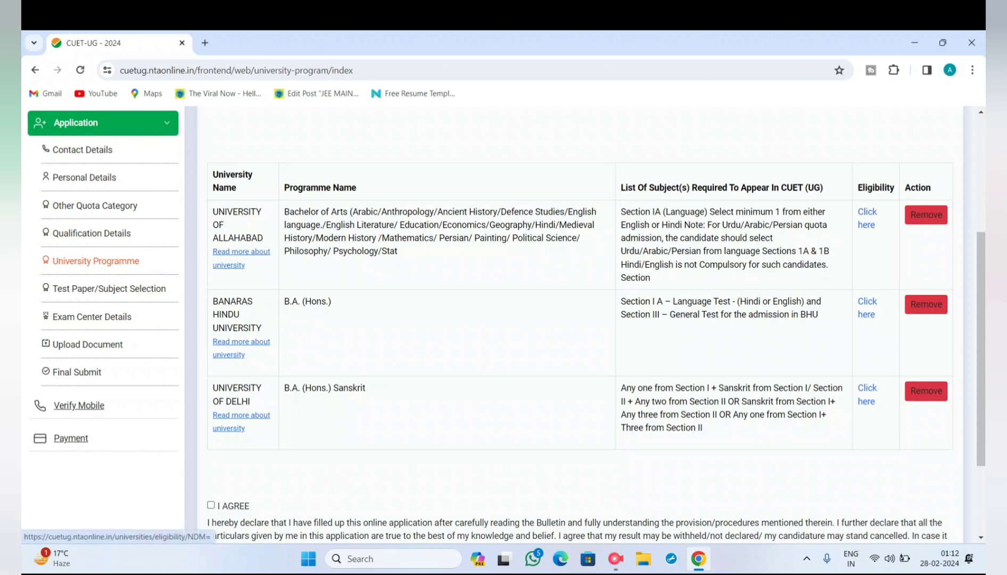
click(867, 389)
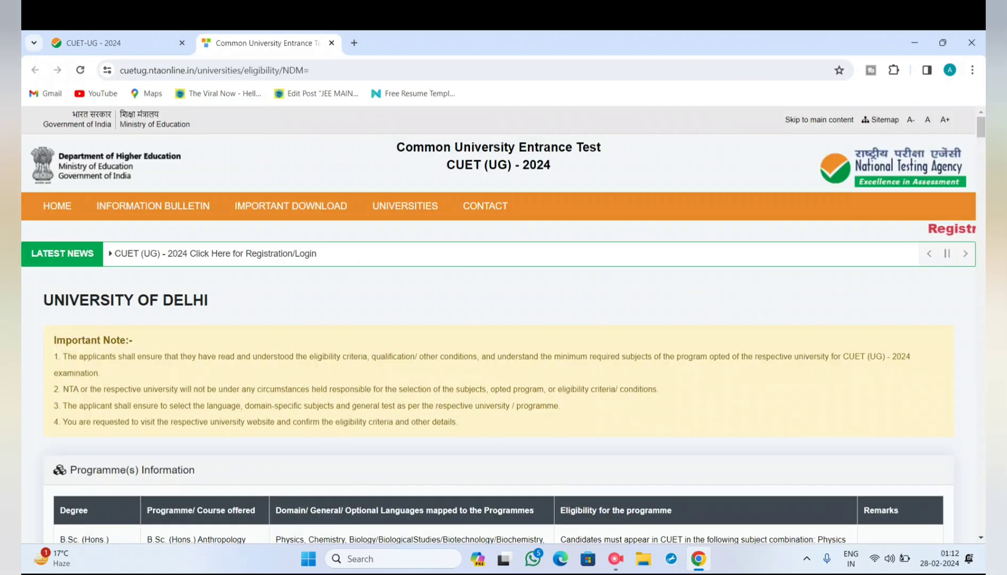
scroll(503, 319, down, 3)
scroll(503, 320, down, 2)
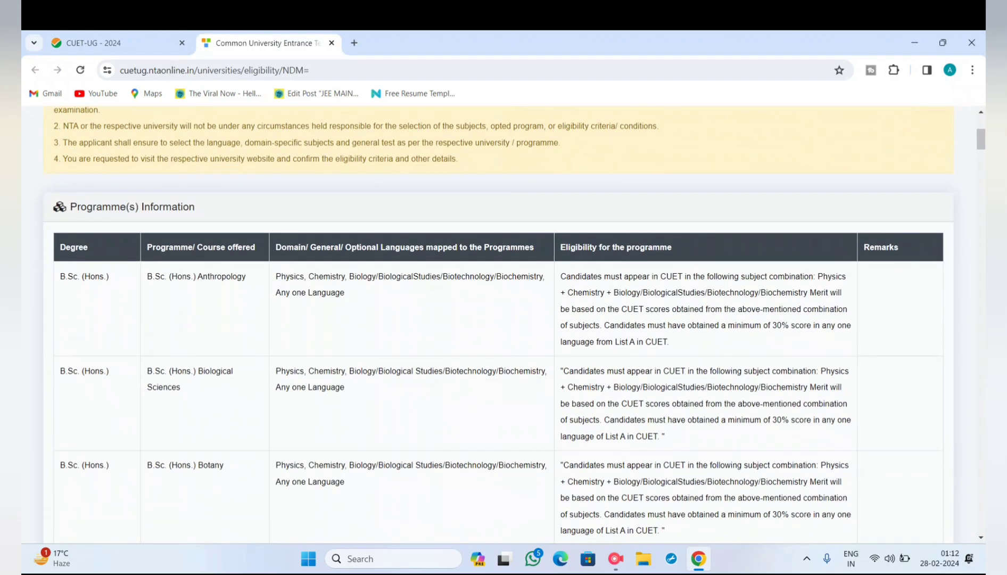
scroll(504, 319, down, 6)
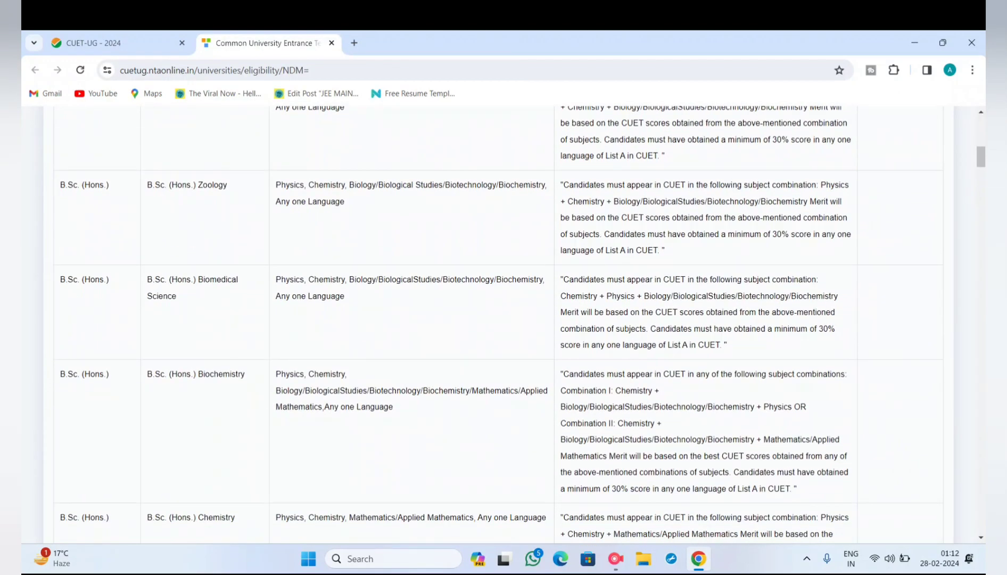
click(118, 44)
scroll(503, 320, down, 2)
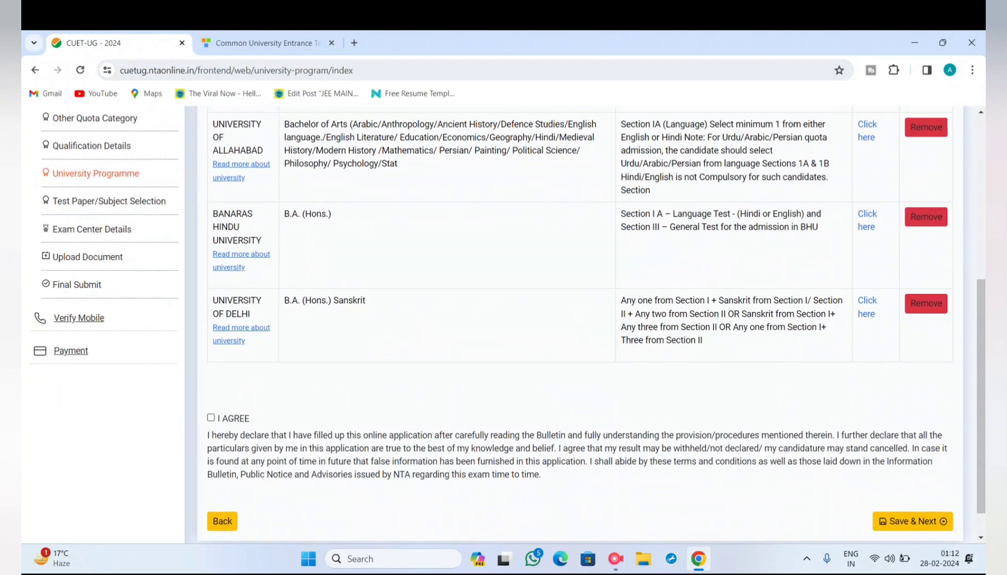
click(211, 418)
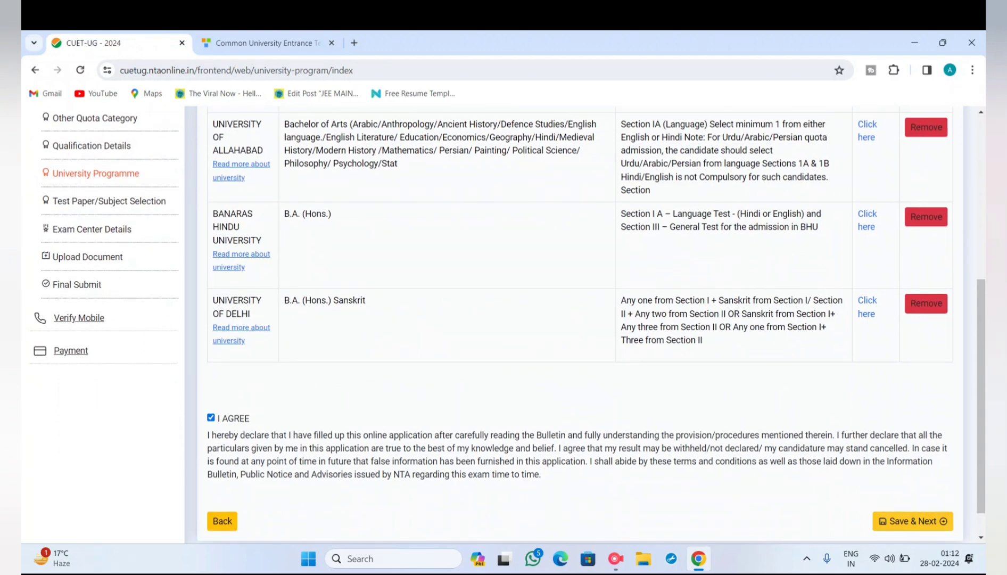
Save the university programme choices and dismiss the saved-successfully message.
click(912, 521)
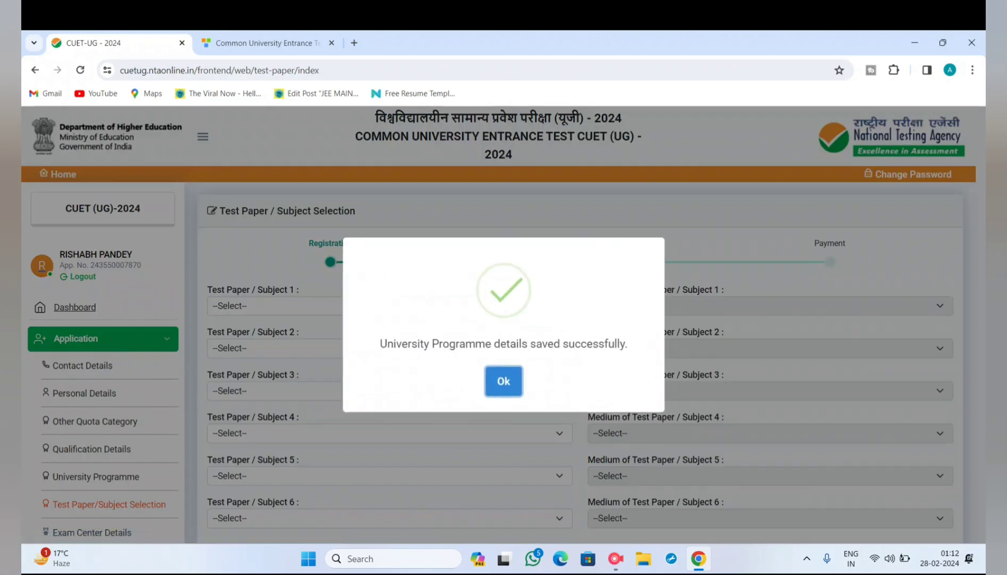
click(504, 381)
scroll(503, 319, down, 1)
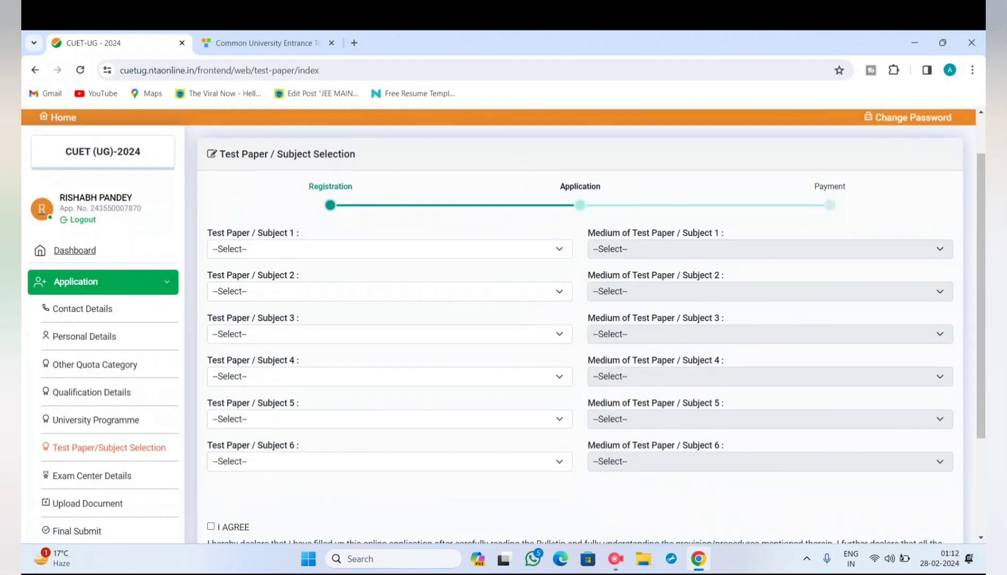
Set Test Paper / Subject 1 to Physics (322) with English medium.
click(390, 249)
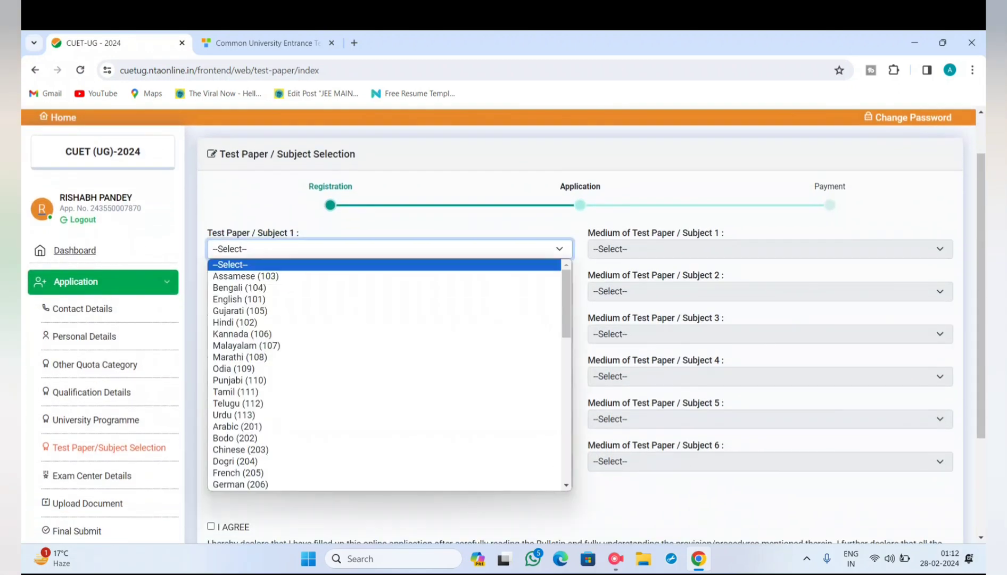
click(390, 249)
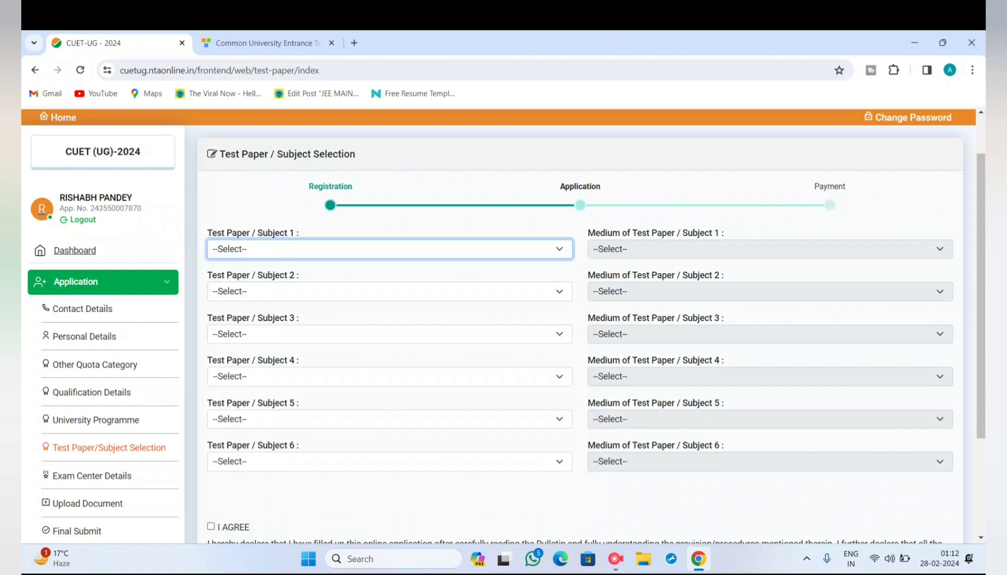
click(389, 249)
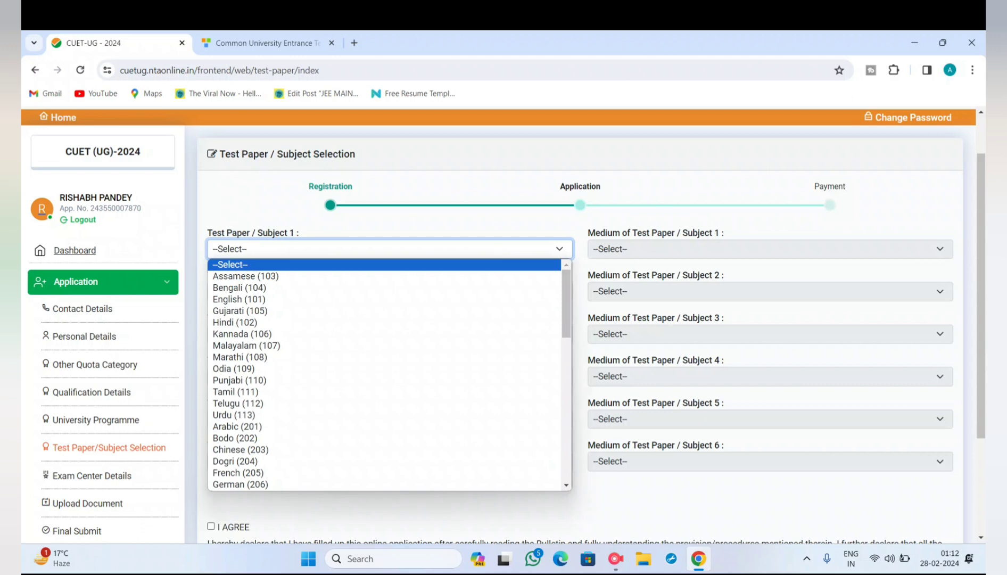
key(Down)
key(Down)
key(Down)
key(Down)
key(Down)
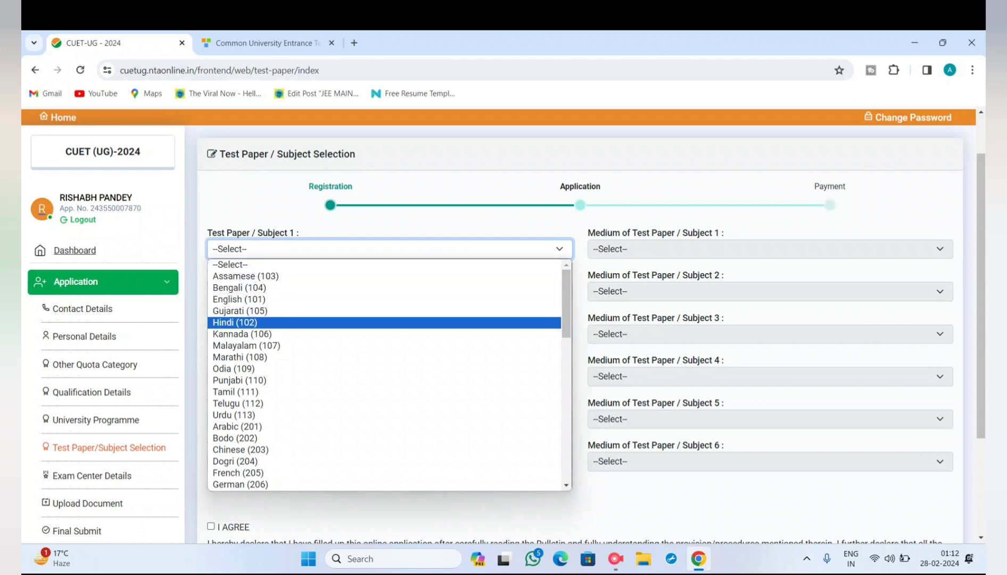
scroll(390, 374, down, 10)
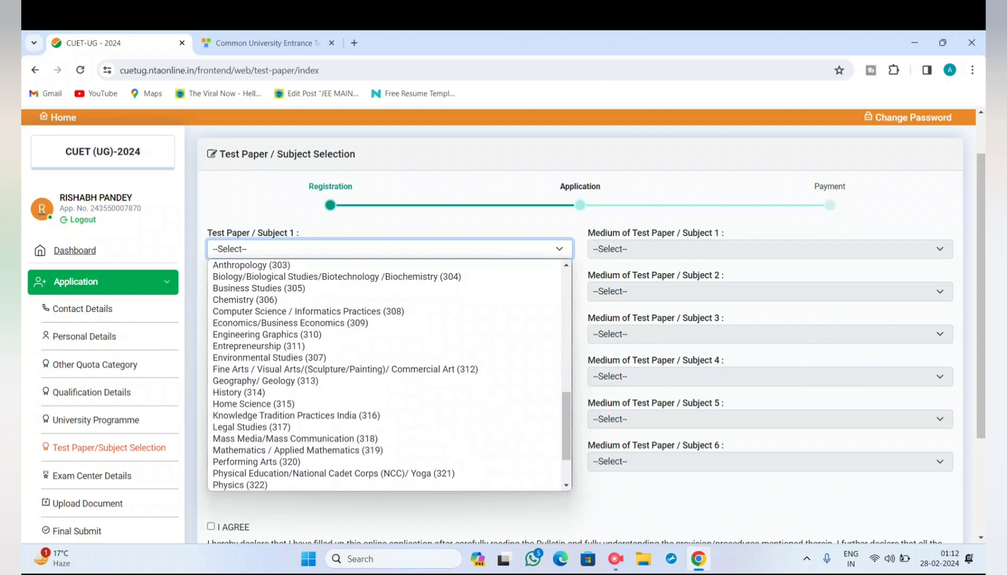
scroll(390, 374, down, 3)
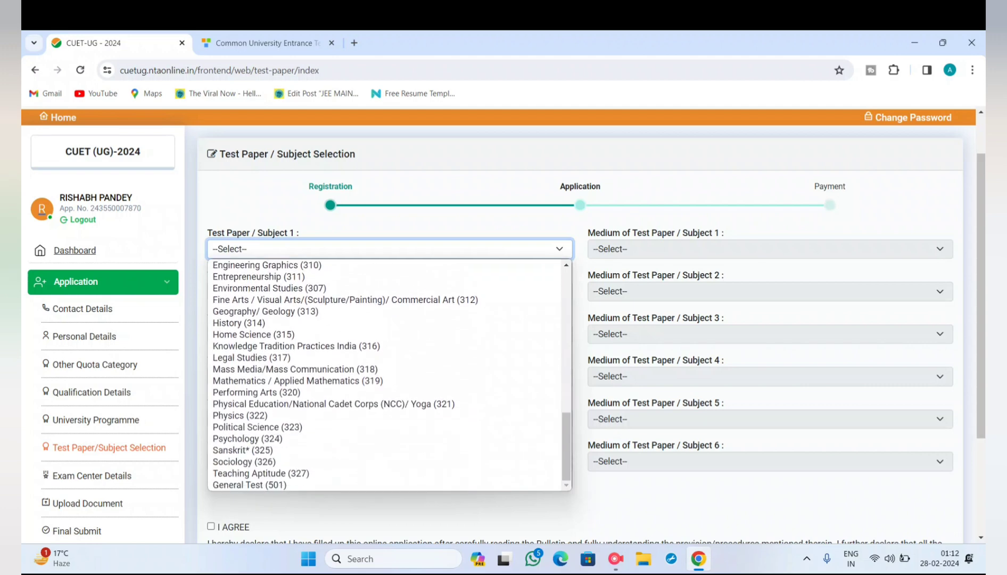
click(241, 416)
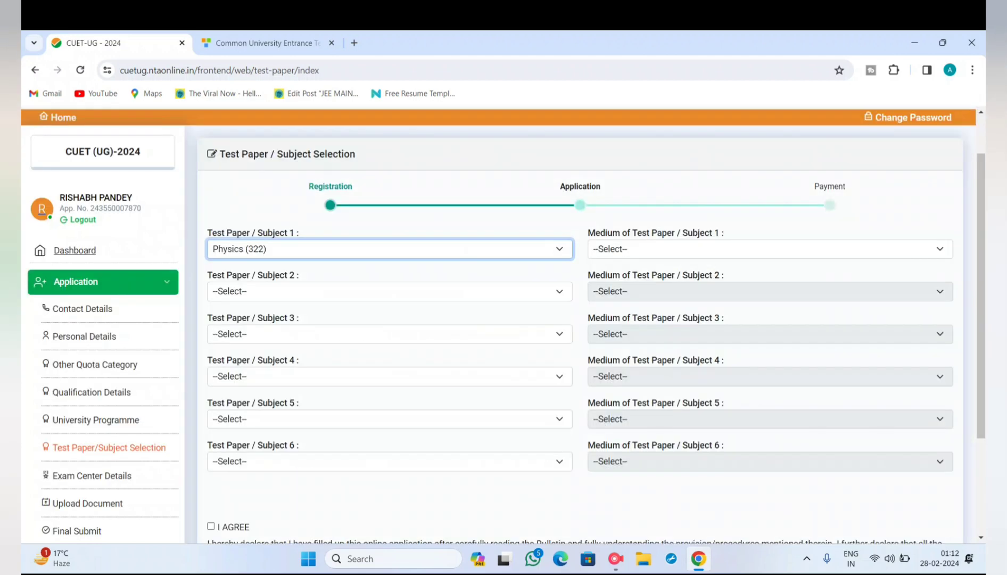
click(769, 249)
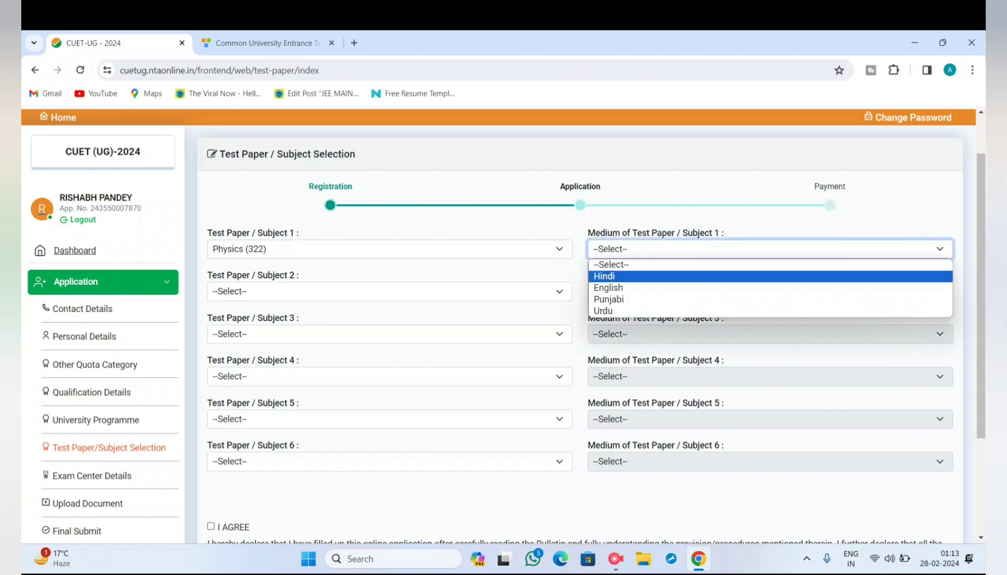
click(608, 288)
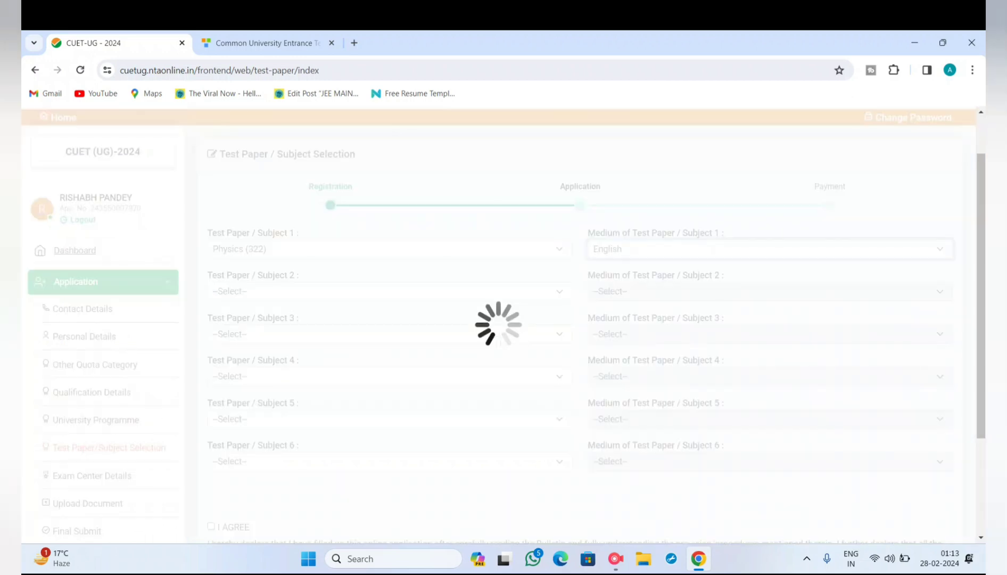
click(389, 292)
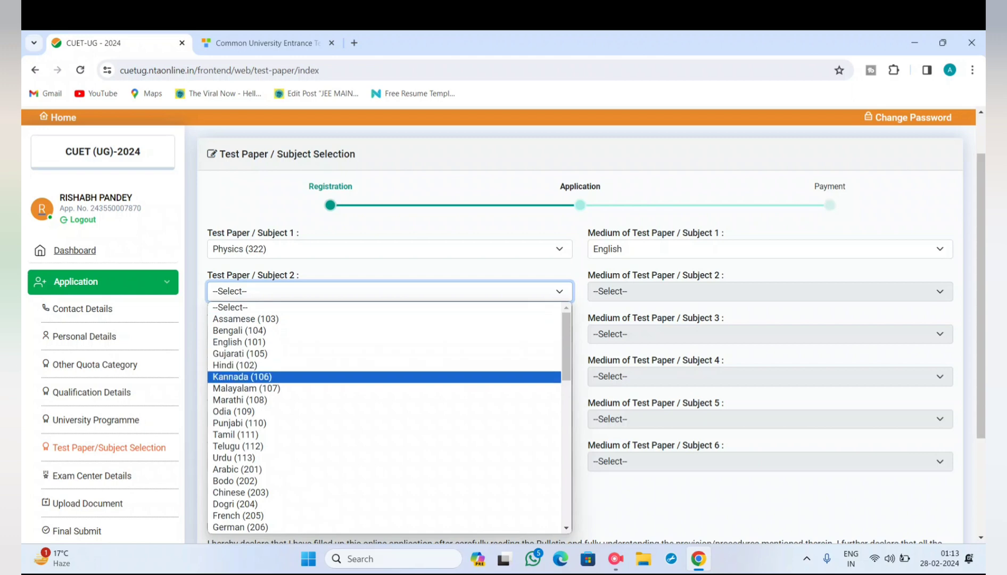
Set Subject 2 to Biology/Biological Studies/Biotechnology/Biochemistry (304) in English medium.
key(c)
scroll(383, 399, down, 6)
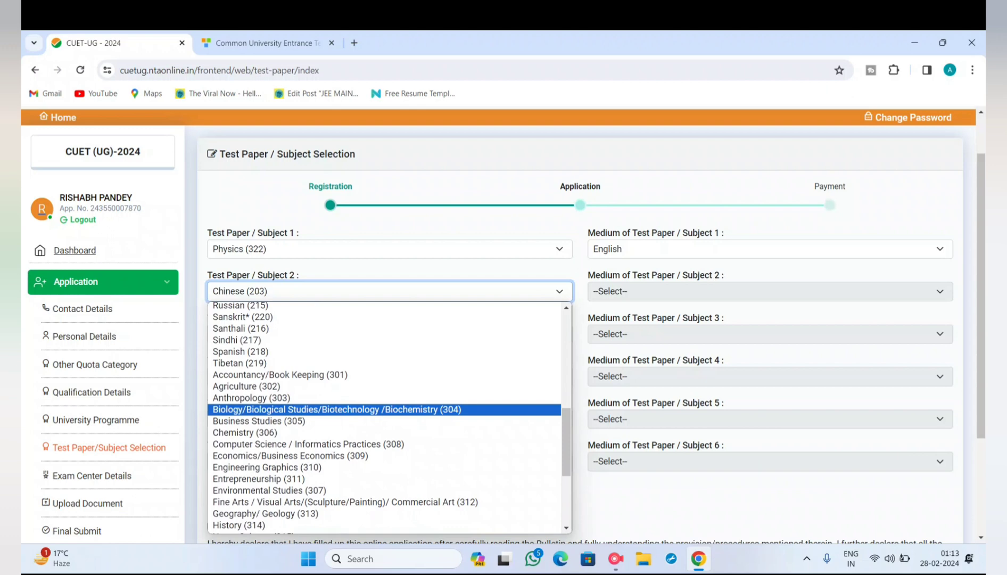
click(336, 409)
click(770, 291)
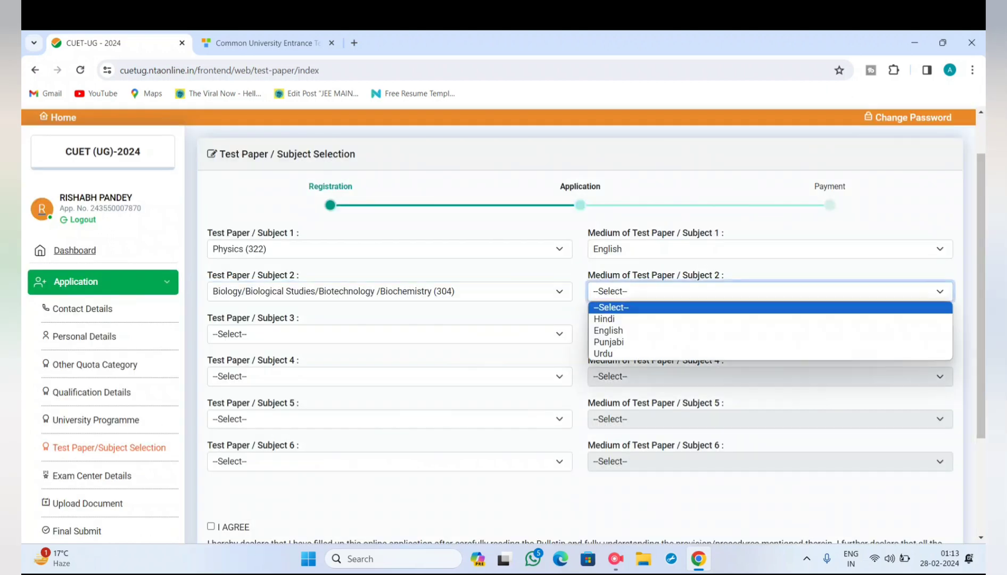
click(610, 329)
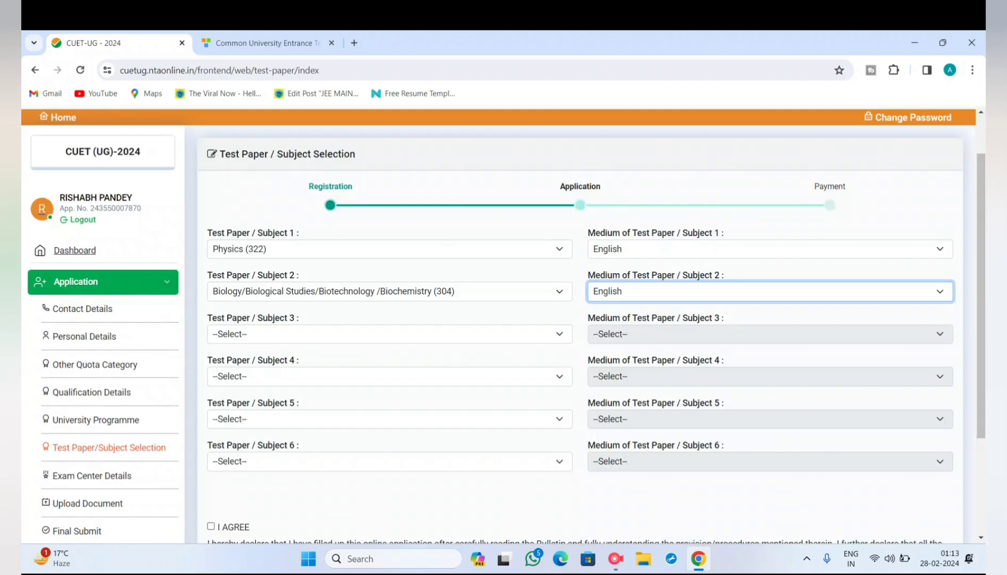
Try Physics (322) for Subject 3, which is refused as already selected.
click(390, 334)
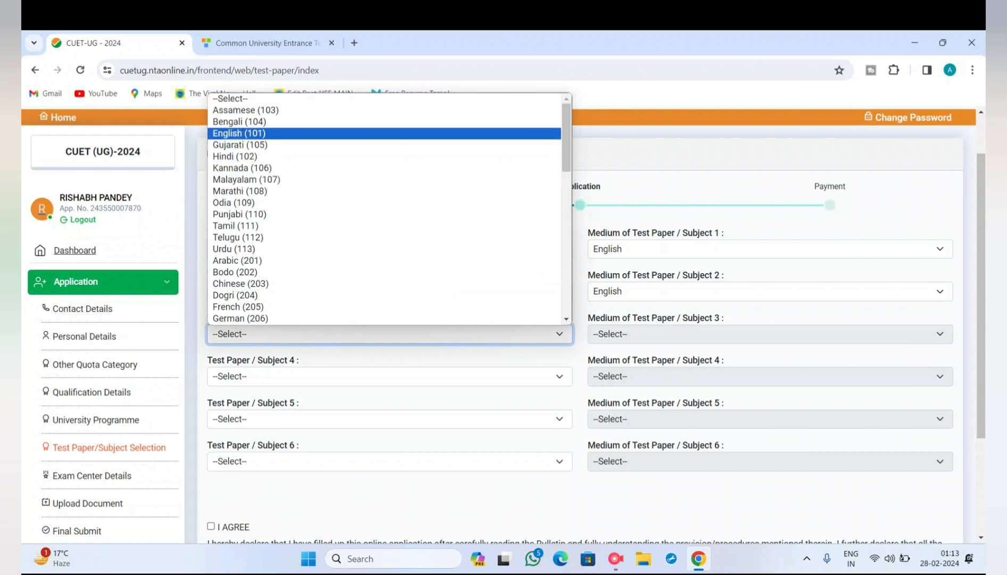
scroll(389, 212, down, 10)
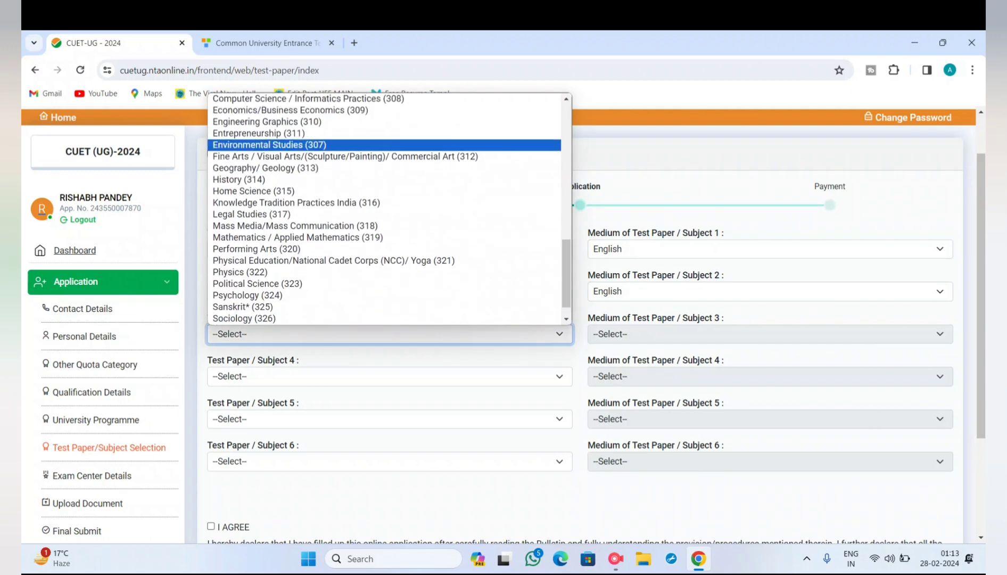
scroll(388, 213, up, 3)
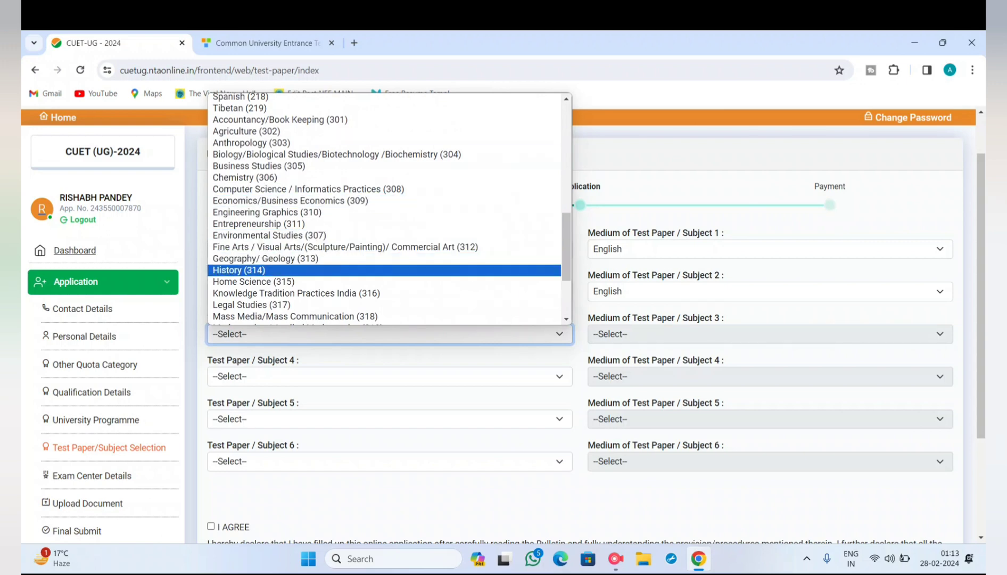
scroll(389, 213, down, 4)
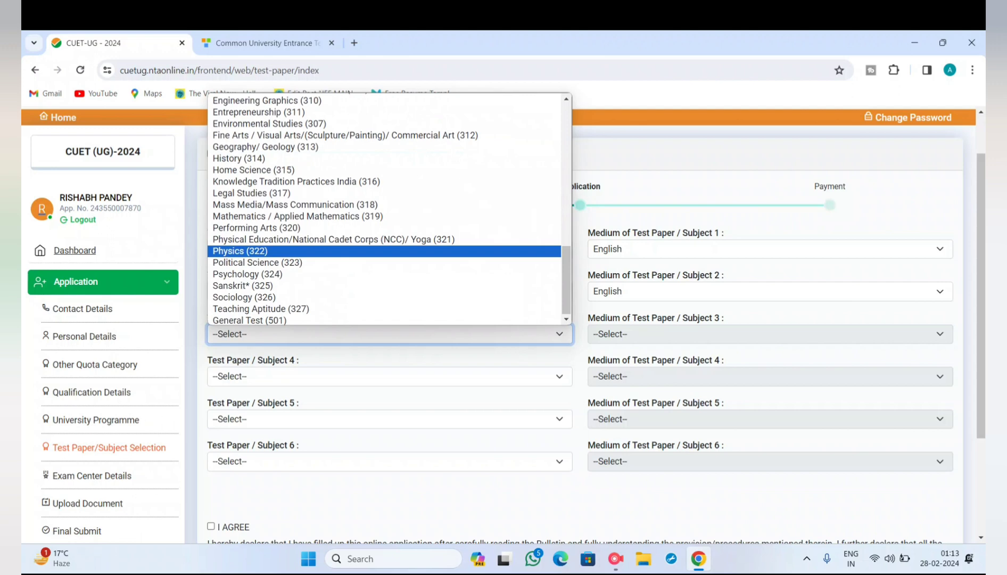
key(Return)
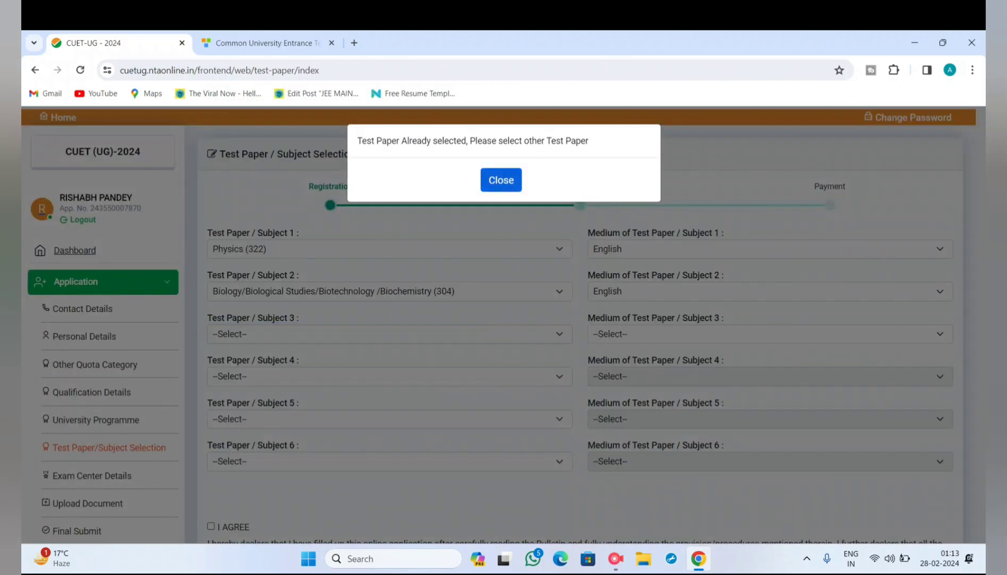
key(Return)
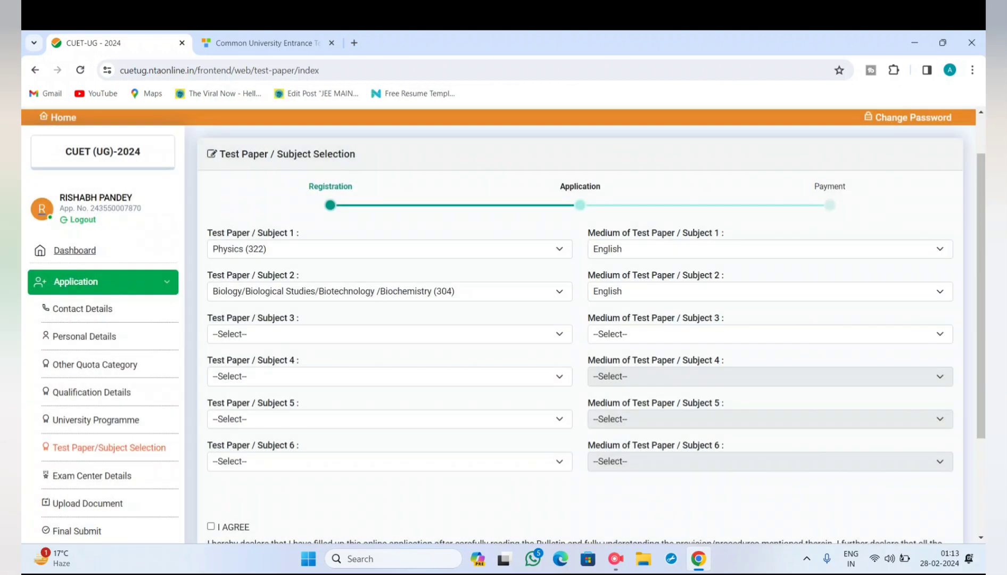
click(389, 334)
Set Subject 3 to Chemistry (306) with English medium.
scroll(373, 261, down, 8)
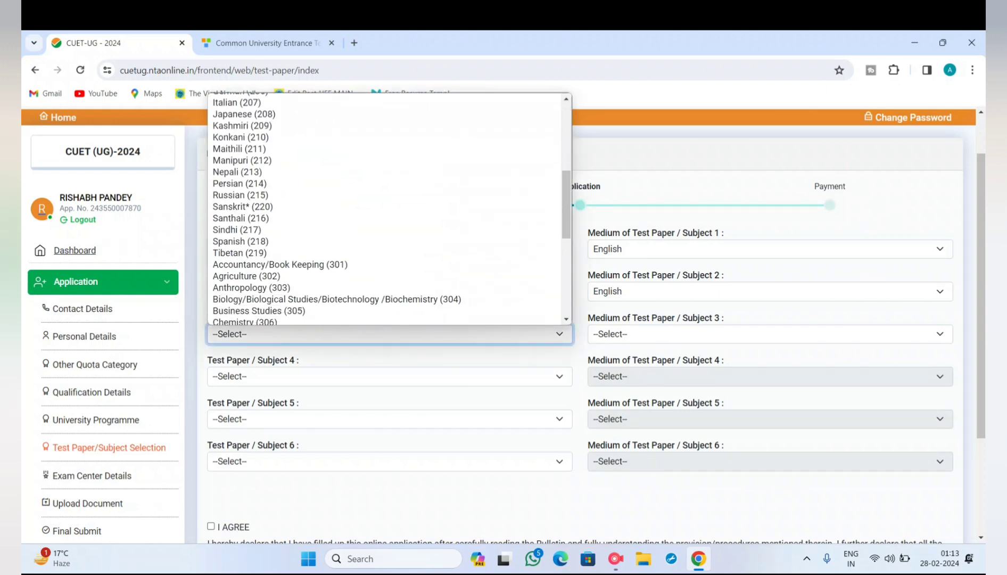
scroll(392, 209, down, 2)
scroll(392, 209, up, 5)
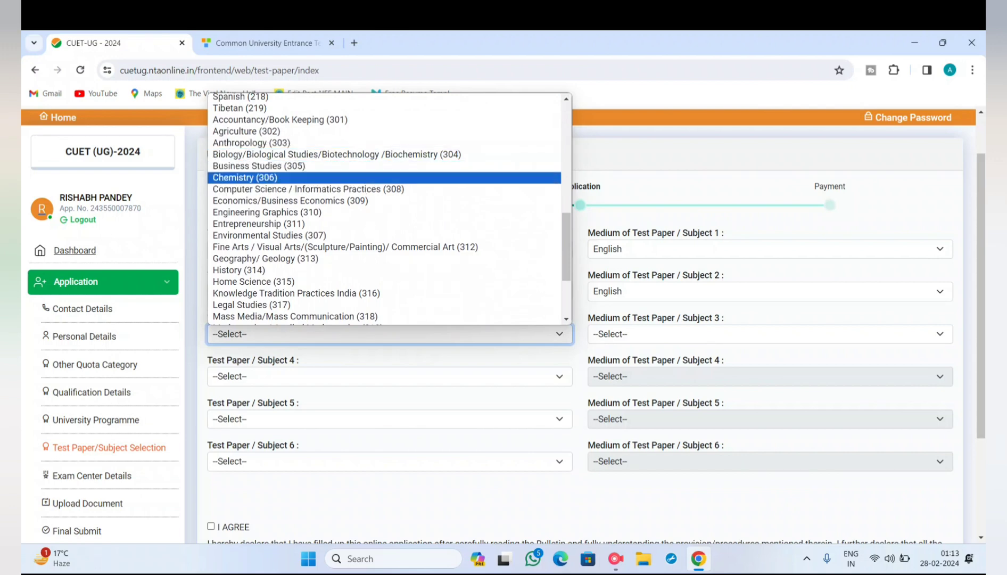
click(245, 178)
click(769, 334)
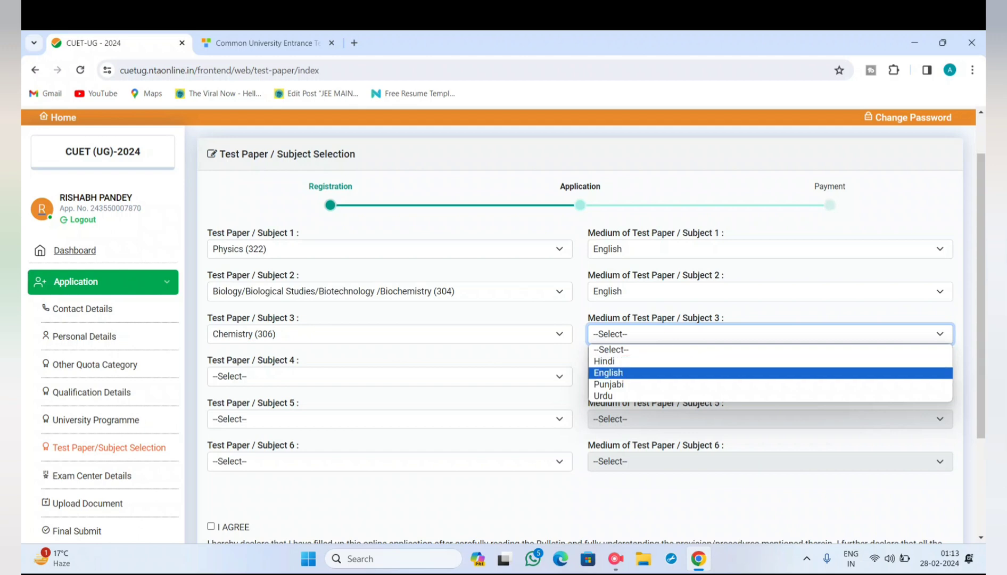
click(608, 372)
Accept the declaration and save the test paper choices.
scroll(608, 372, down, 3)
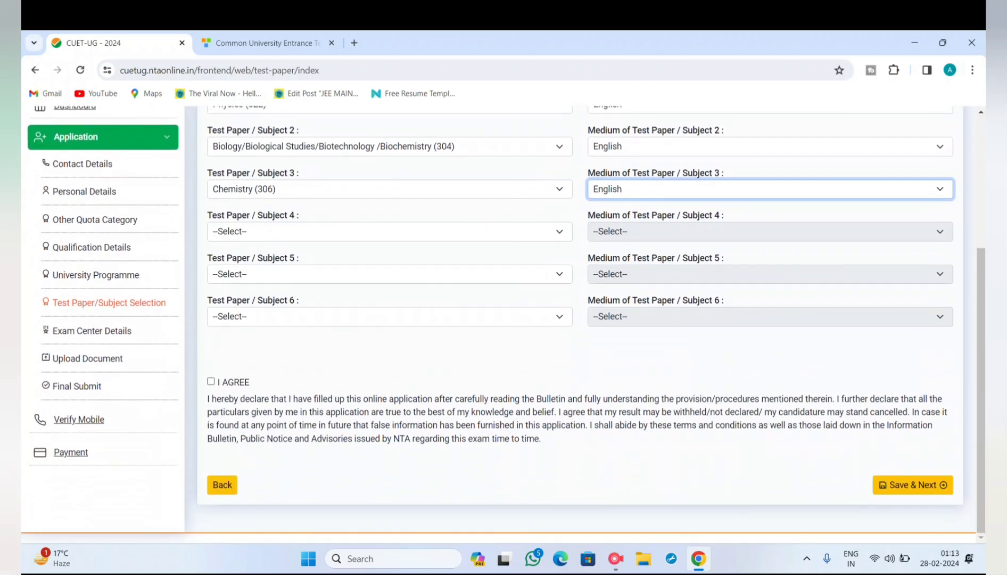
click(211, 381)
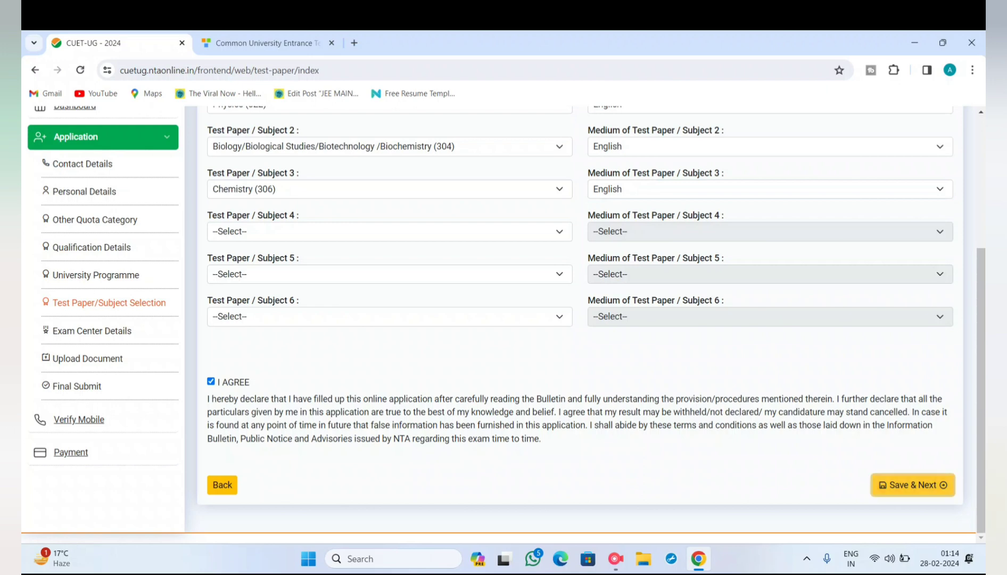
click(912, 484)
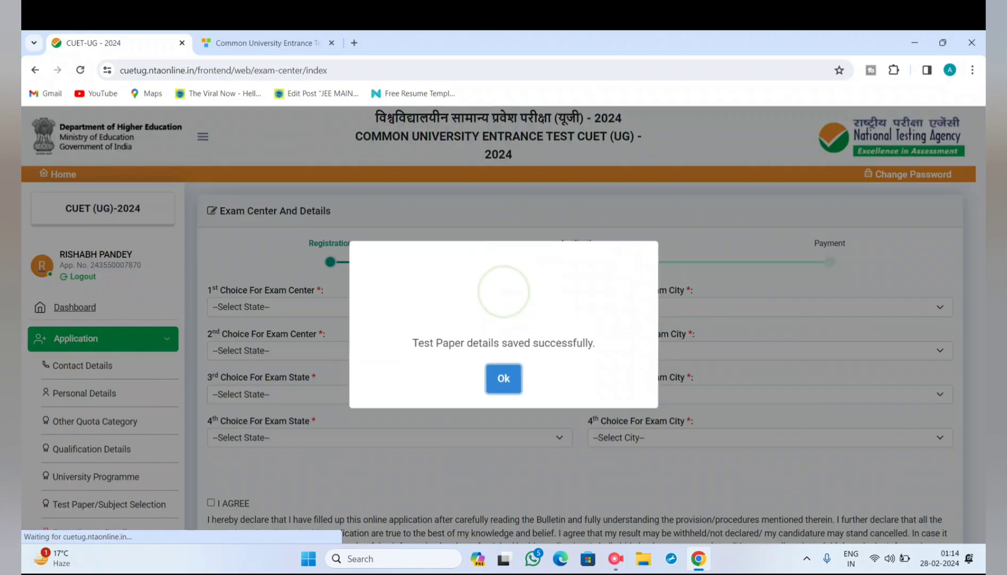
Set exam centre choices 1 and 2 to Sultanpur and Faizabad, UTTAR PRADESH.
click(504, 381)
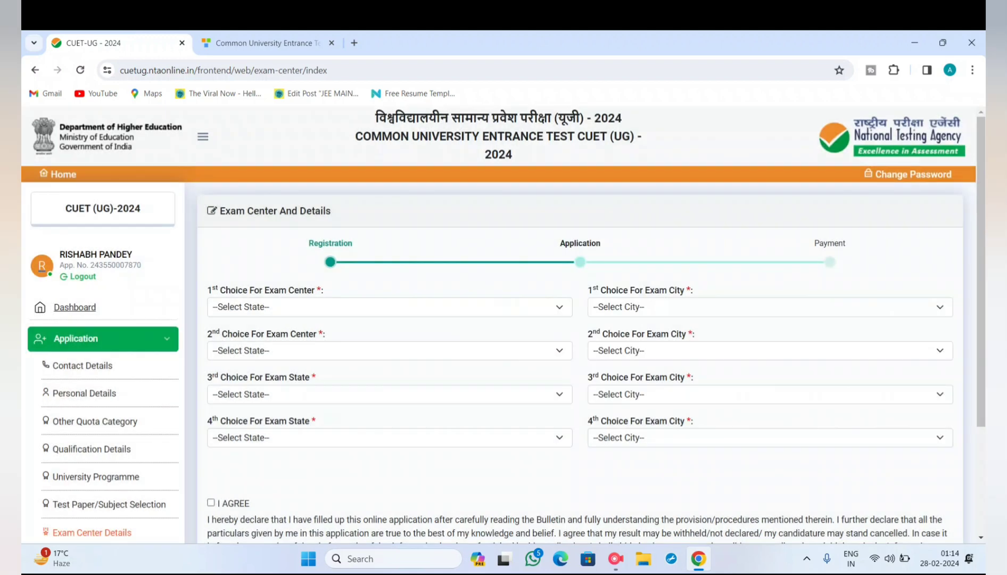
click(390, 307)
key(Return)
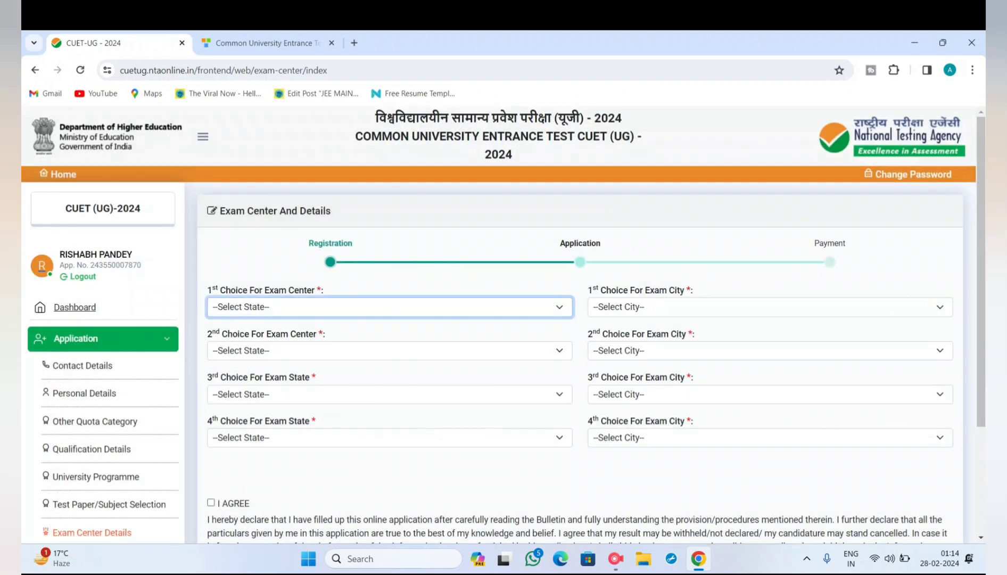
click(769, 307)
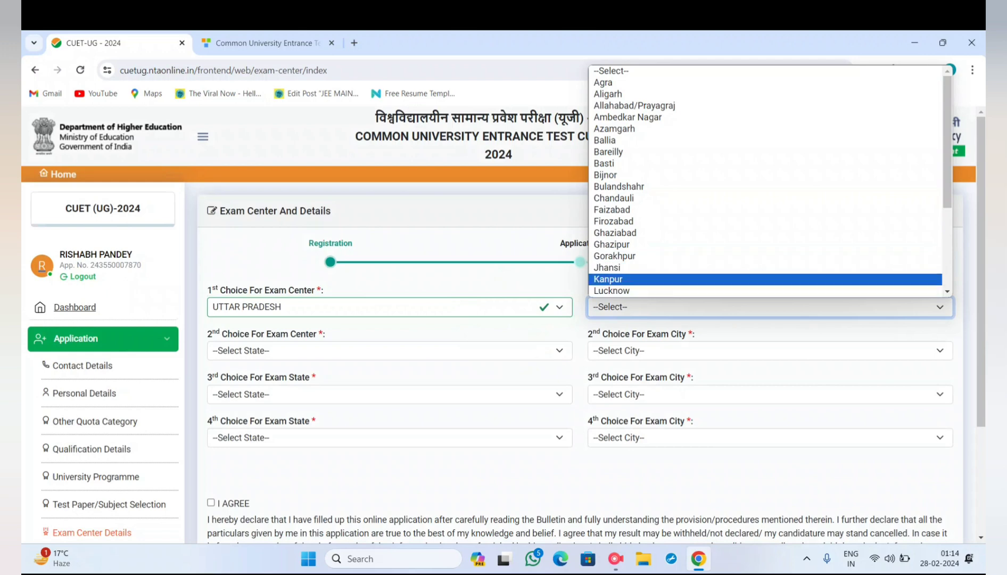
key(s)
scroll(765, 181, down, 1)
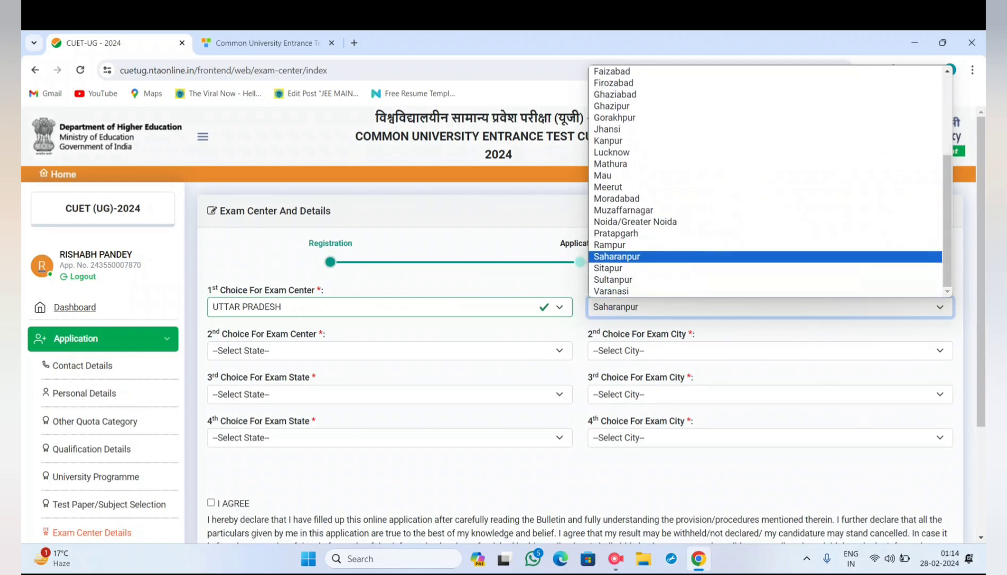
click(765, 279)
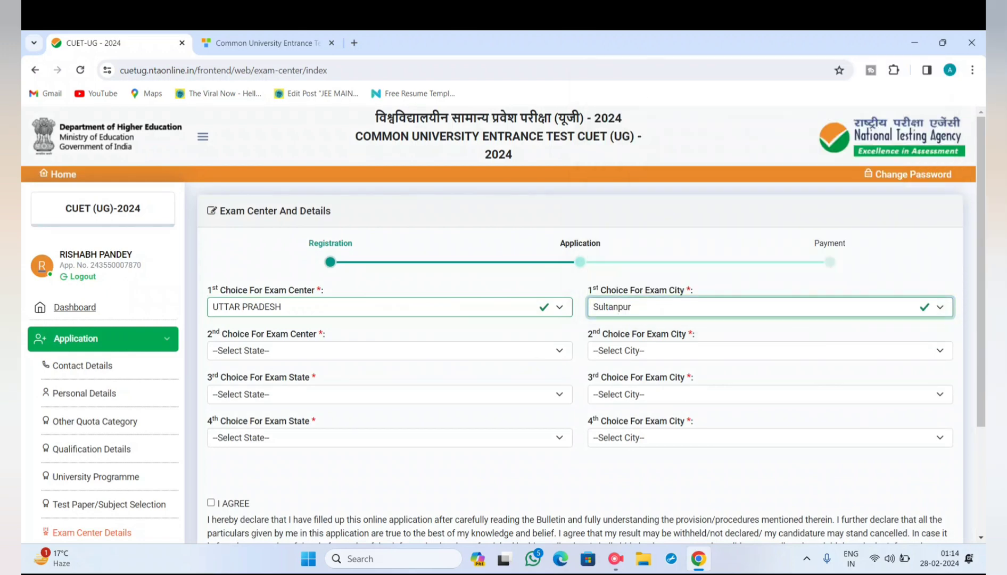
click(383, 350)
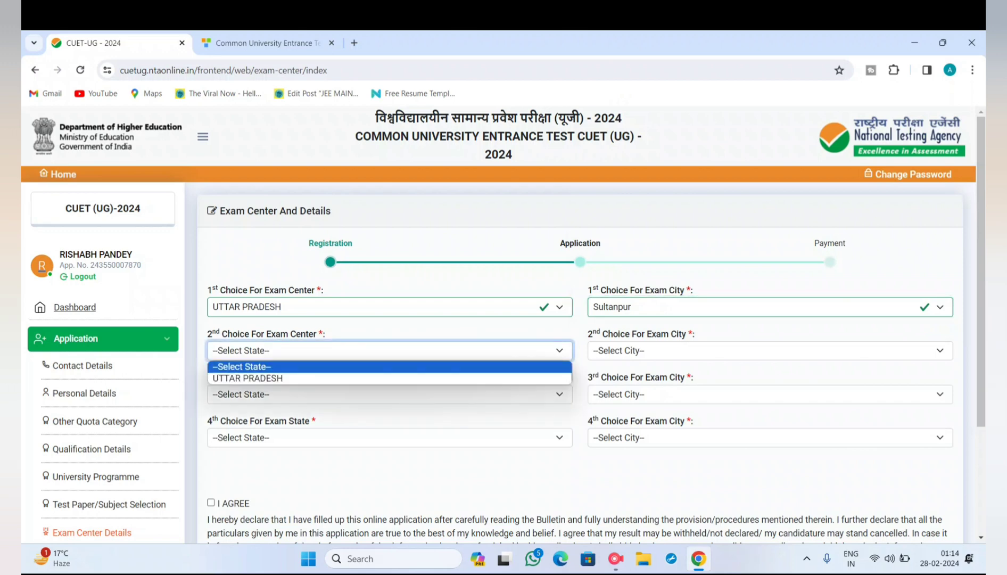
click(383, 377)
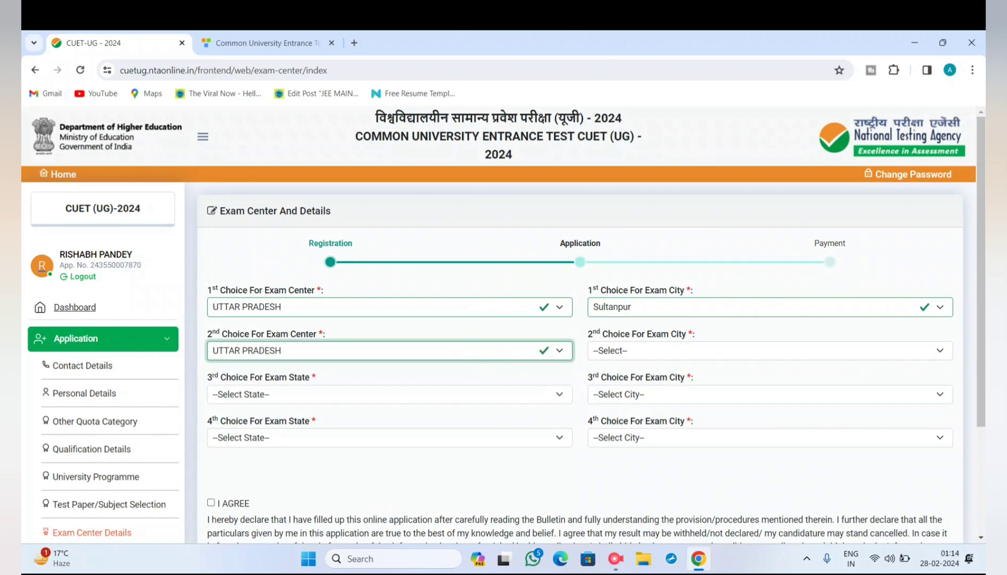
click(769, 350)
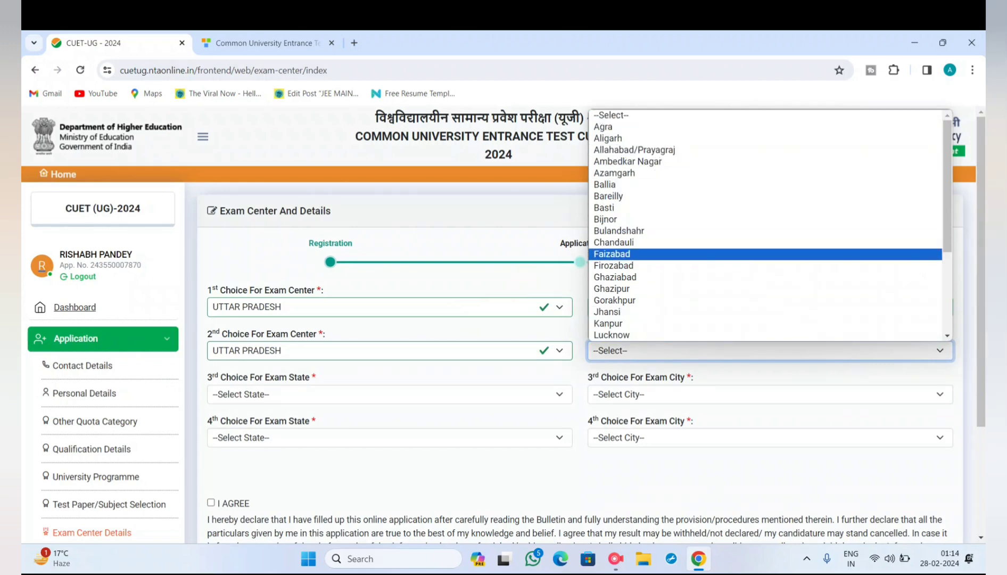
click(612, 253)
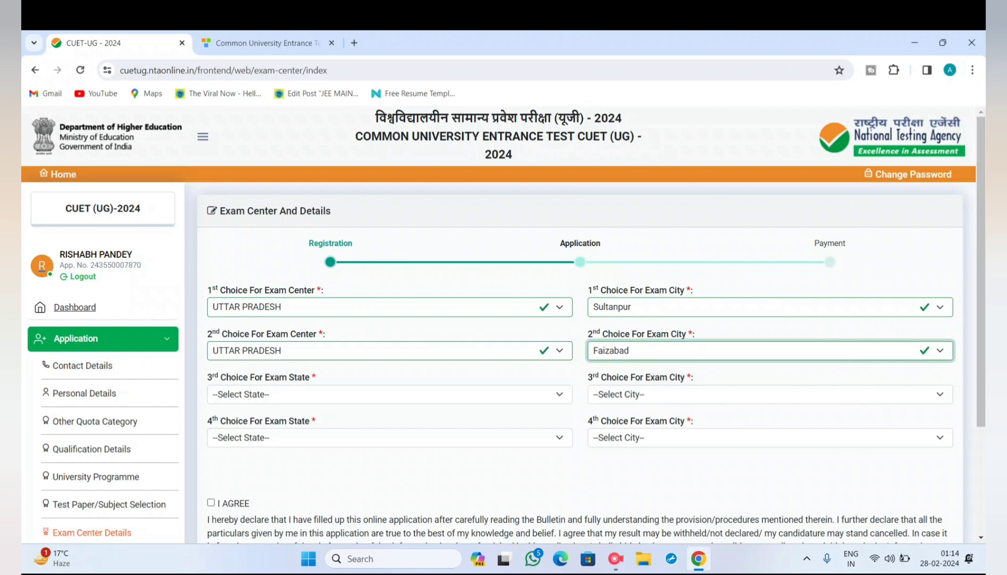
Set exam centre choices 3 and 4 to Lucknow and Kanpur, UTTAR PRADESH.
click(389, 394)
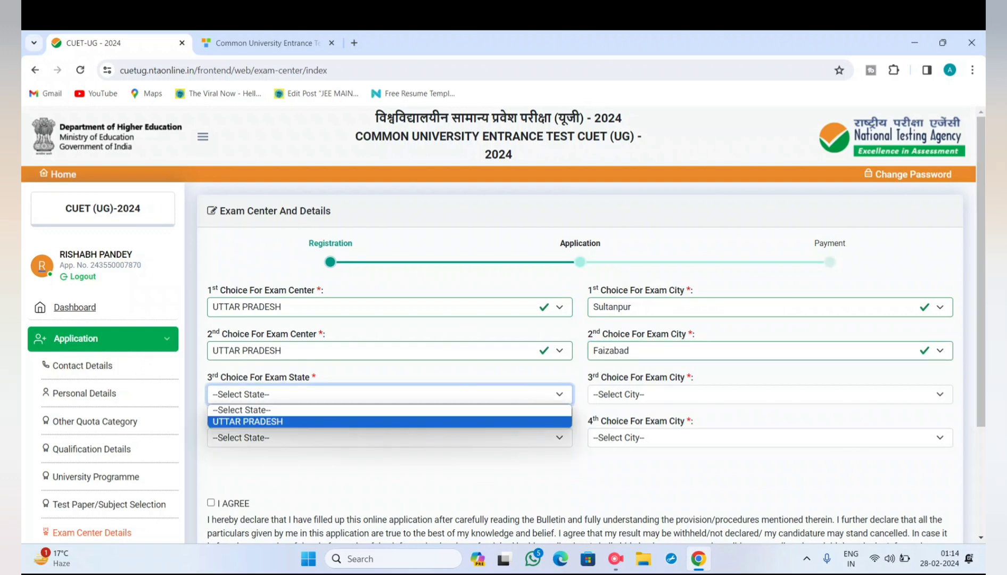
click(247, 421)
click(766, 394)
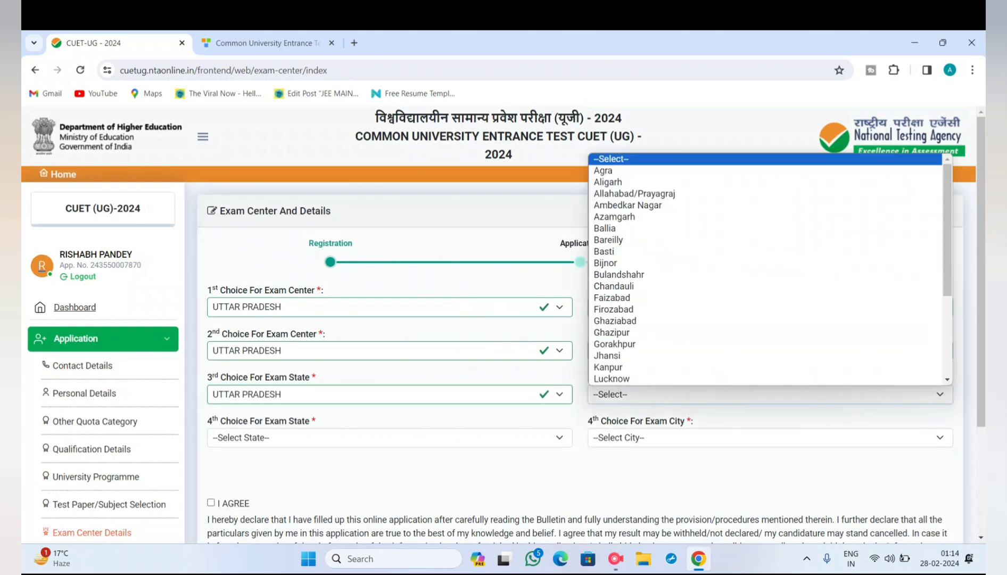
click(611, 379)
click(389, 437)
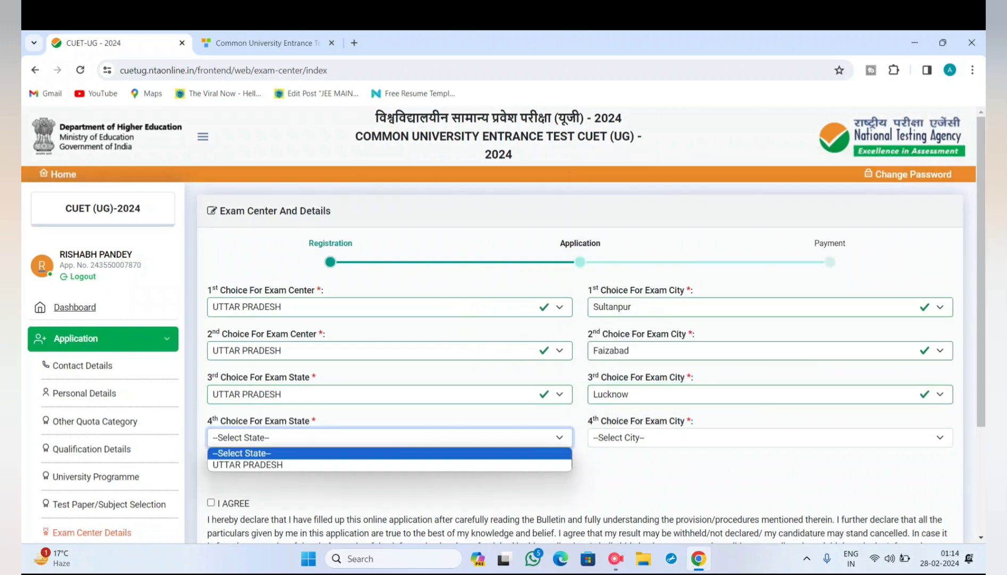
click(389, 437)
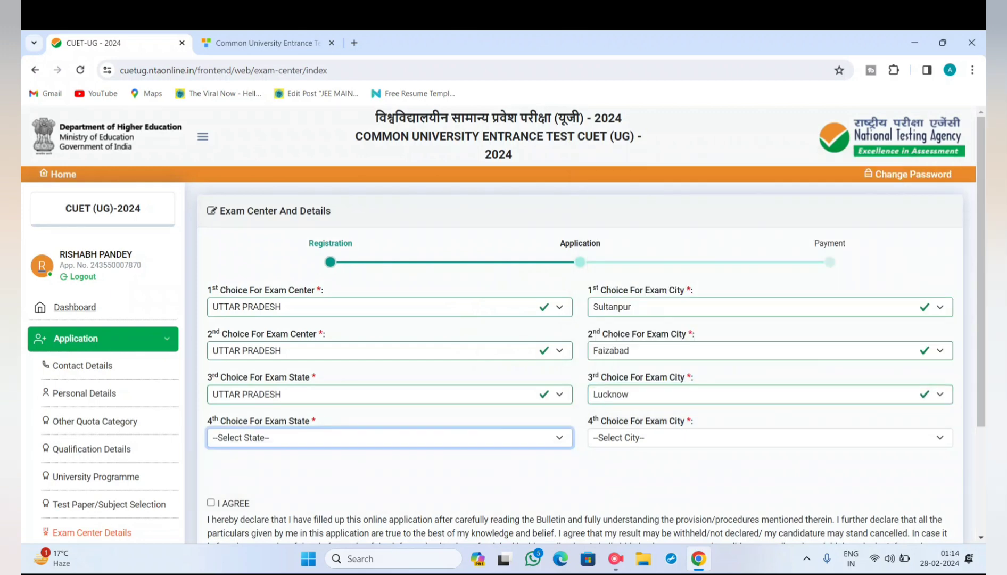
click(389, 438)
click(250, 464)
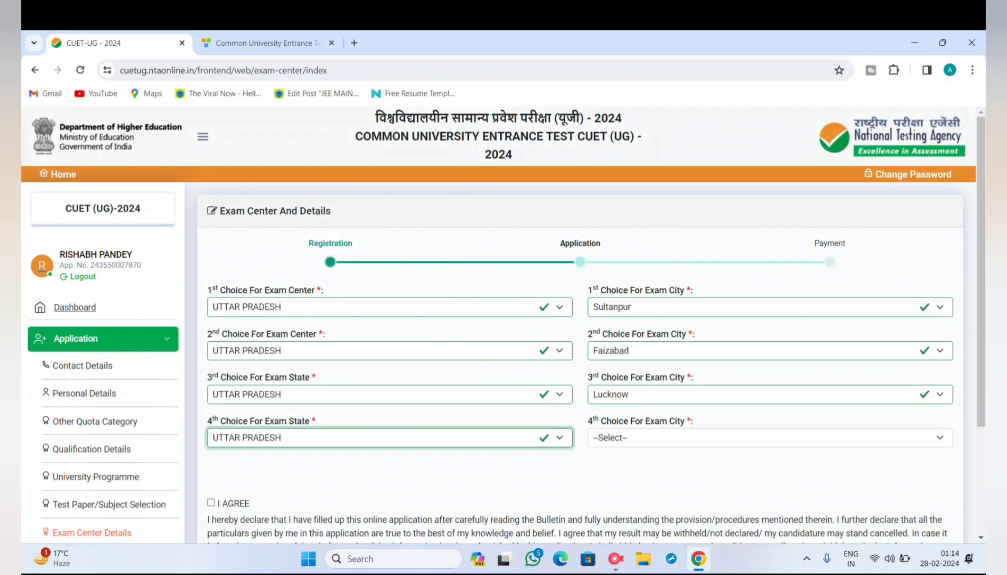
click(769, 437)
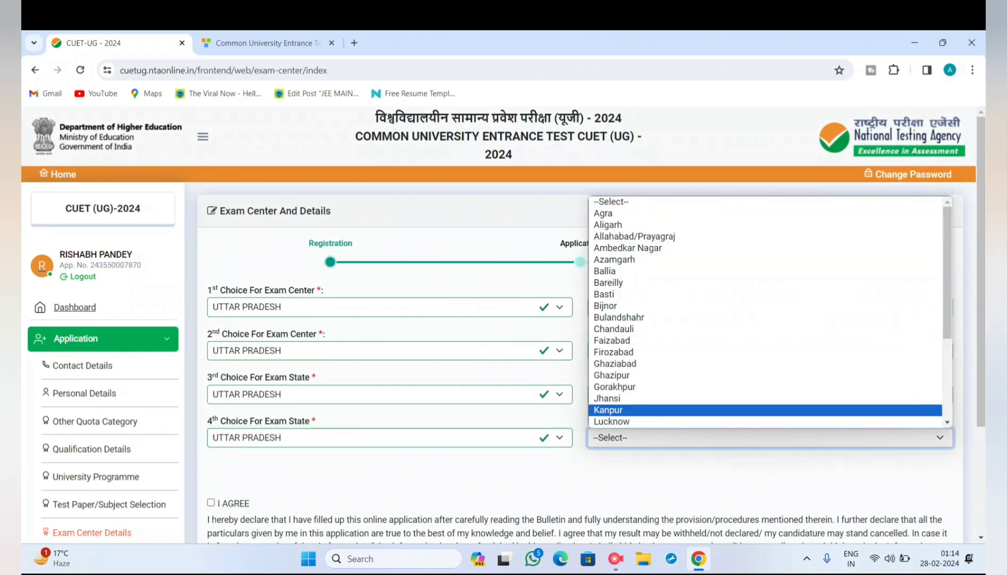
click(608, 410)
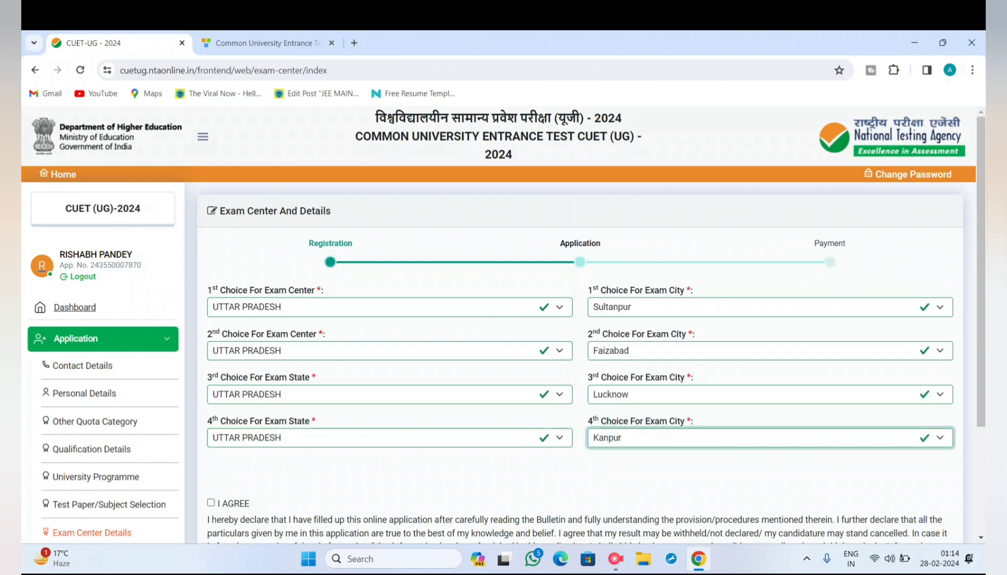
Accept the declaration and save the exam centre choices.
scroll(608, 410, down, 3)
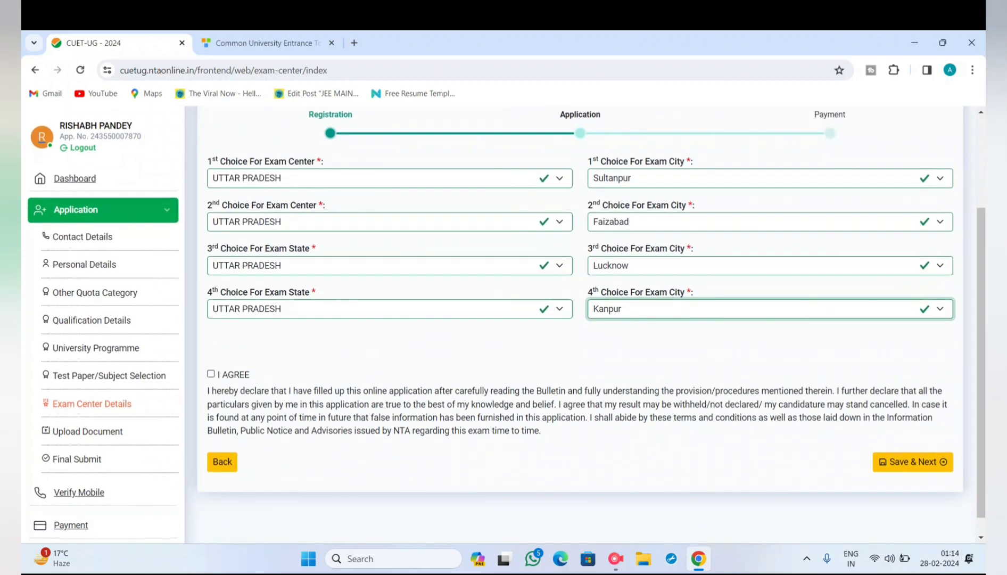
click(211, 374)
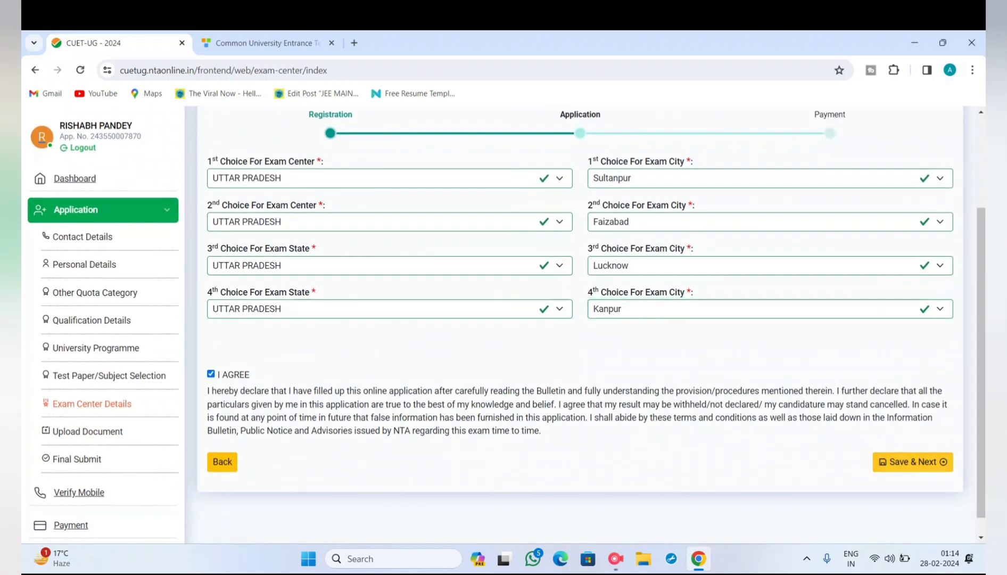
click(913, 461)
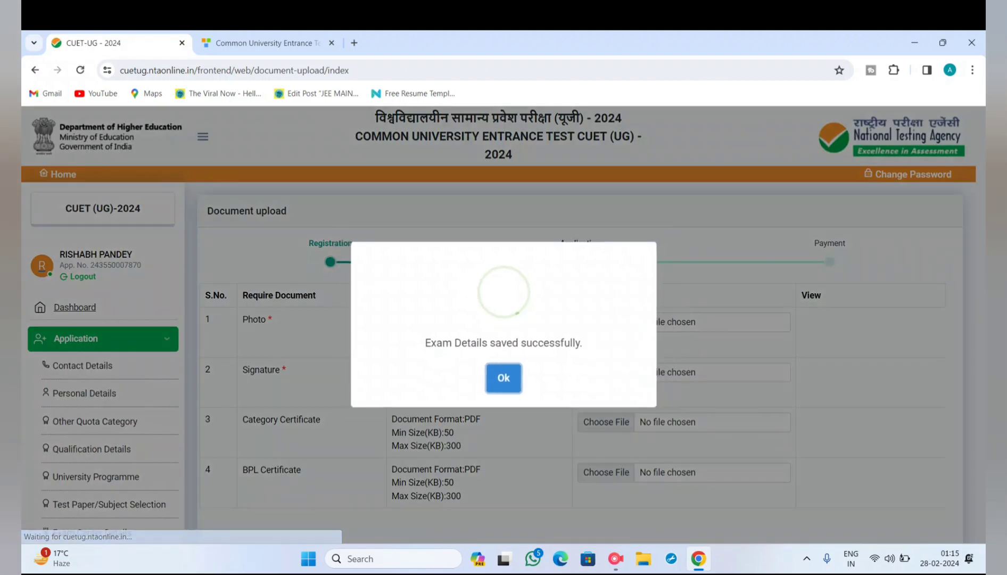
Try uploading ri pho from Pictures as the candidate photo; it is rejected as invalid.
click(504, 380)
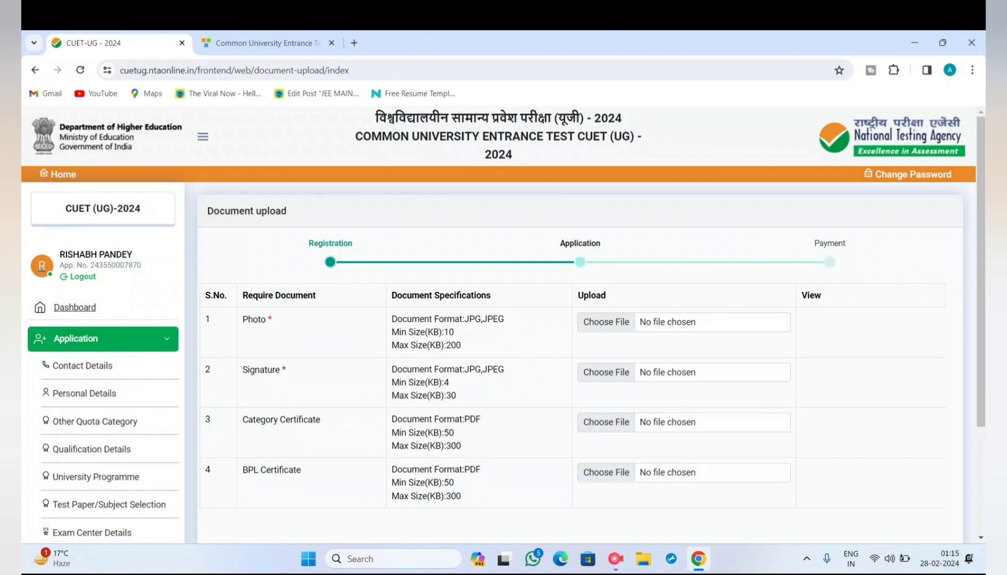
click(606, 321)
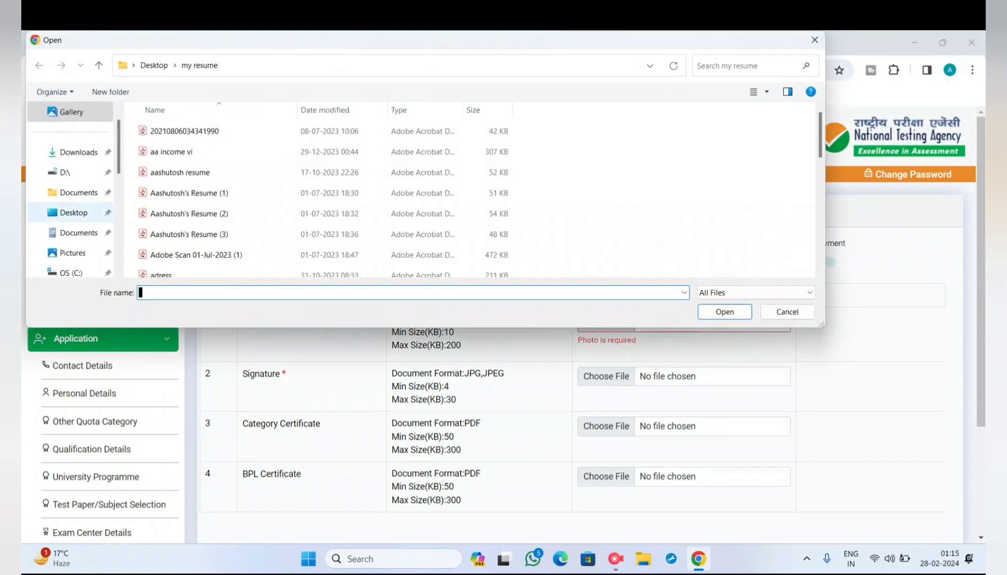
click(72, 253)
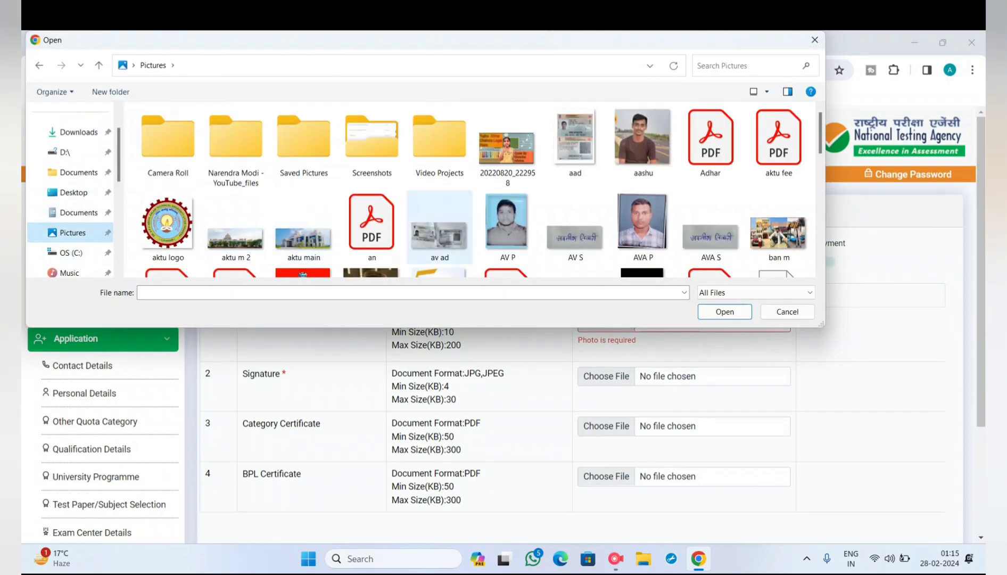
scroll(439, 228, down, 10)
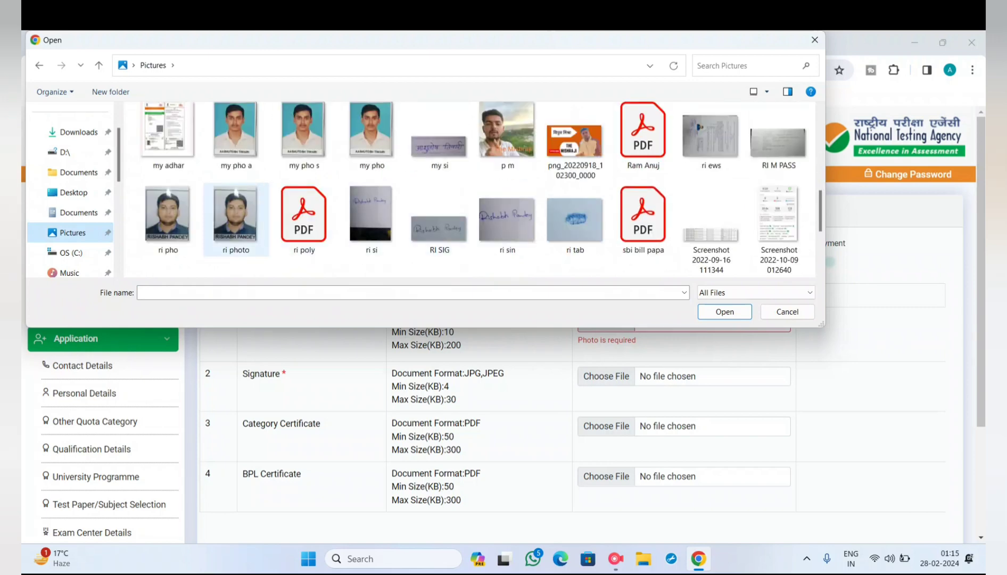
click(168, 219)
right_click(194, 211)
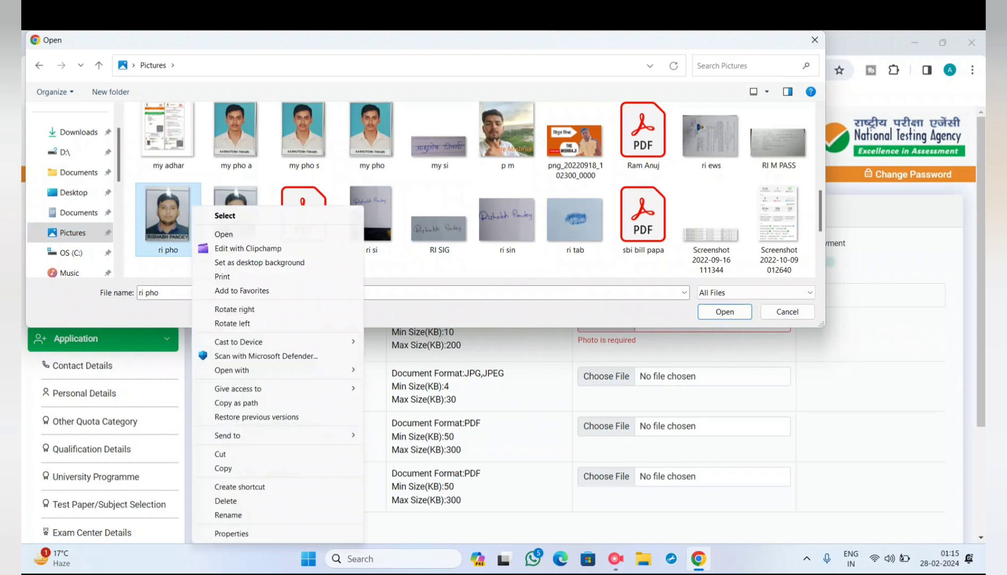
click(232, 535)
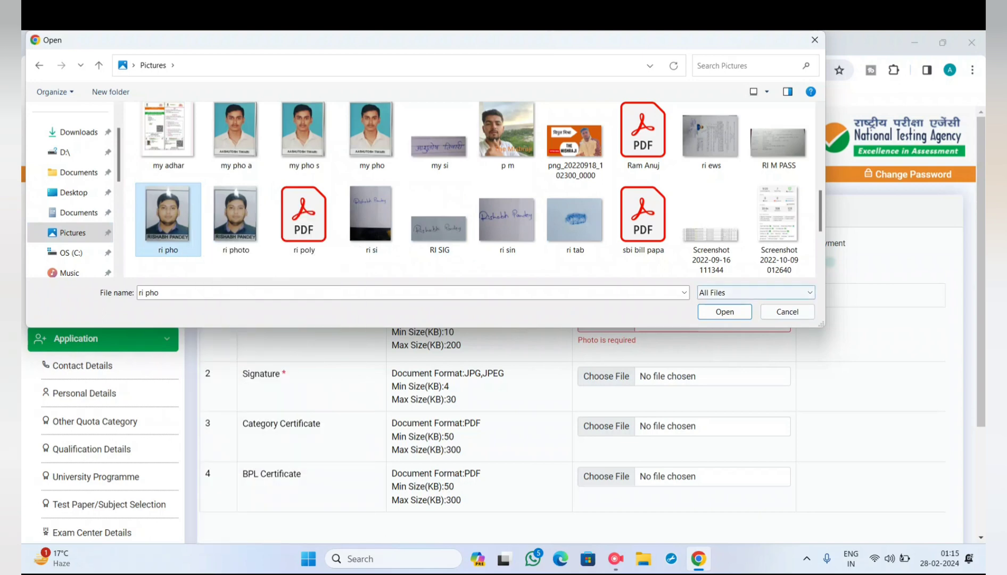
click(725, 311)
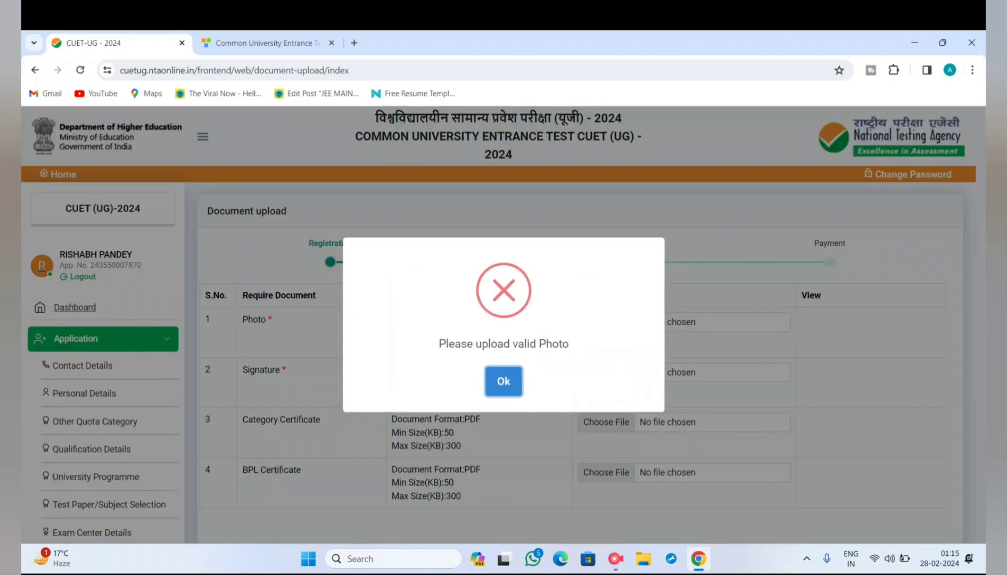
key(Return)
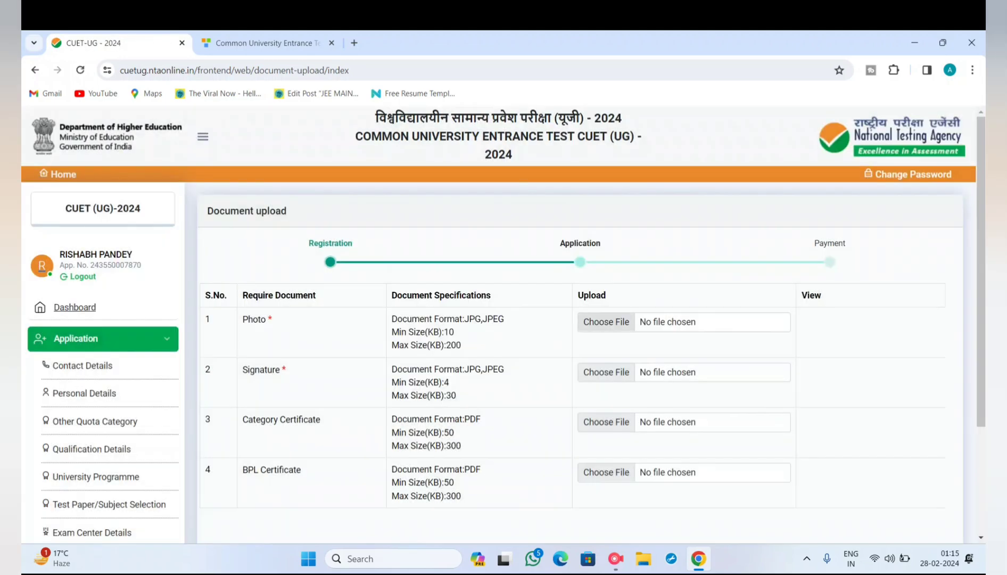
Retry ri pho as the Photo upload and dismiss the invalid photo warning.
click(606, 322)
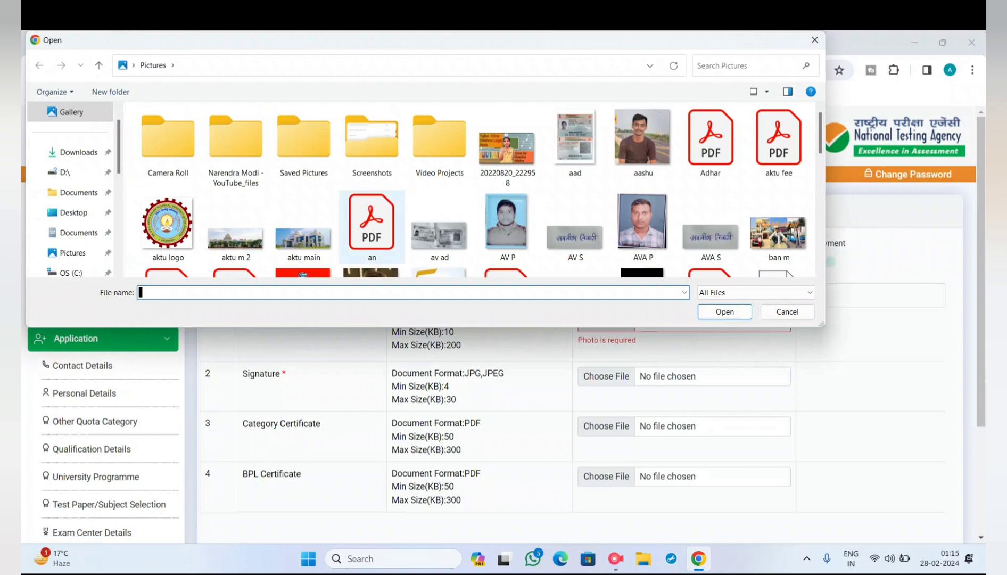
scroll(371, 227, down, 5)
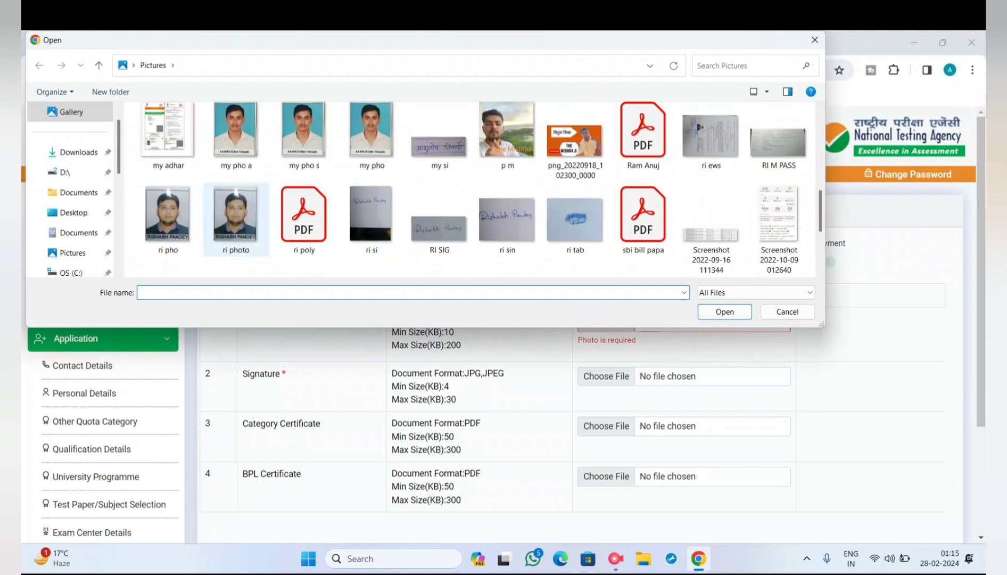
click(168, 219)
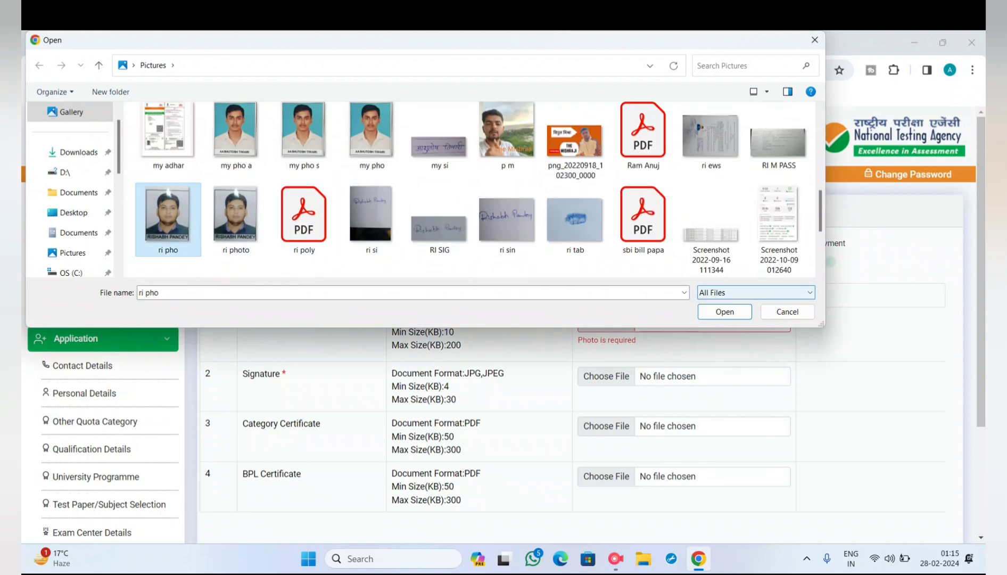
click(724, 312)
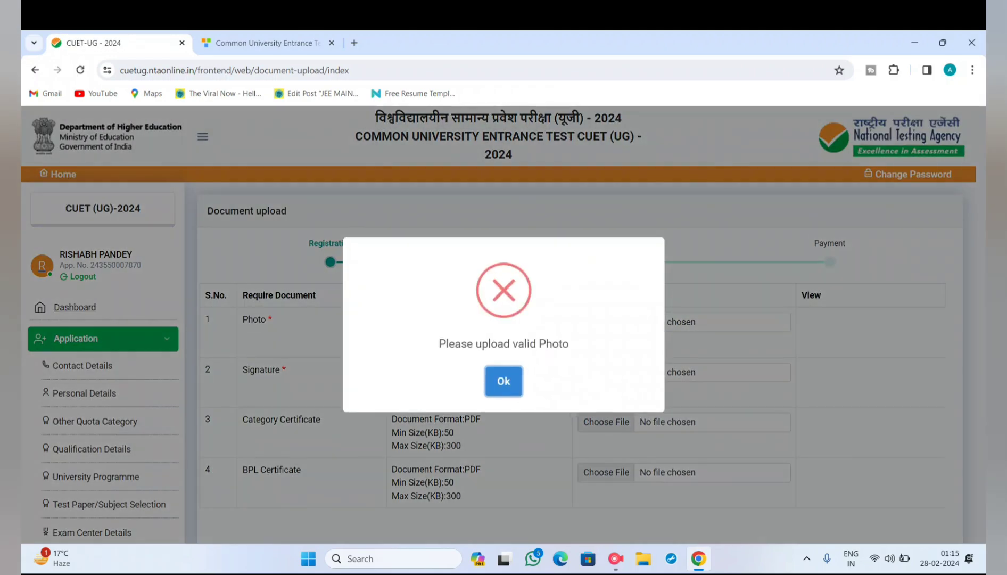
click(503, 381)
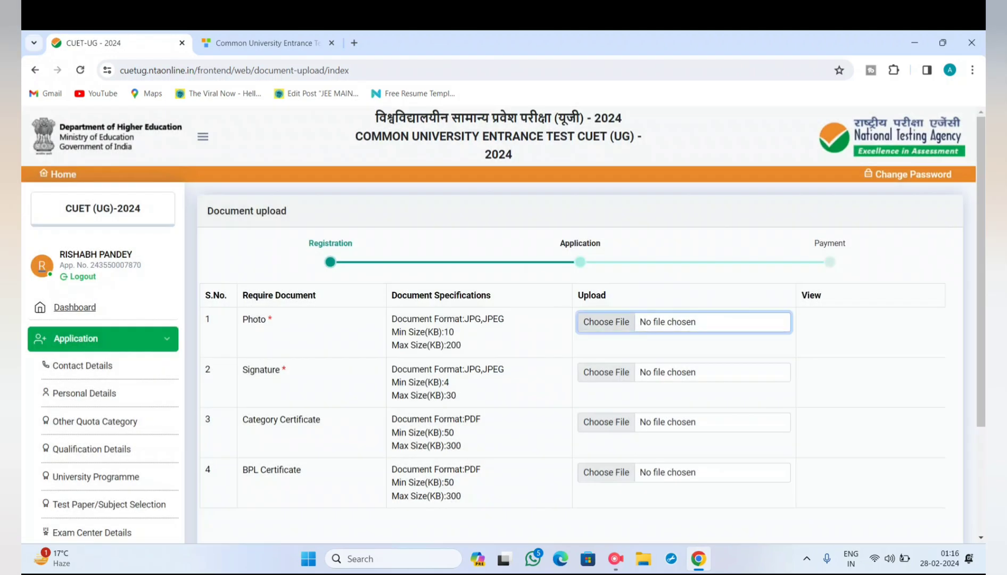
Choose ri photo for the Photo field, which is flagged as under 10 KiB.
click(606, 321)
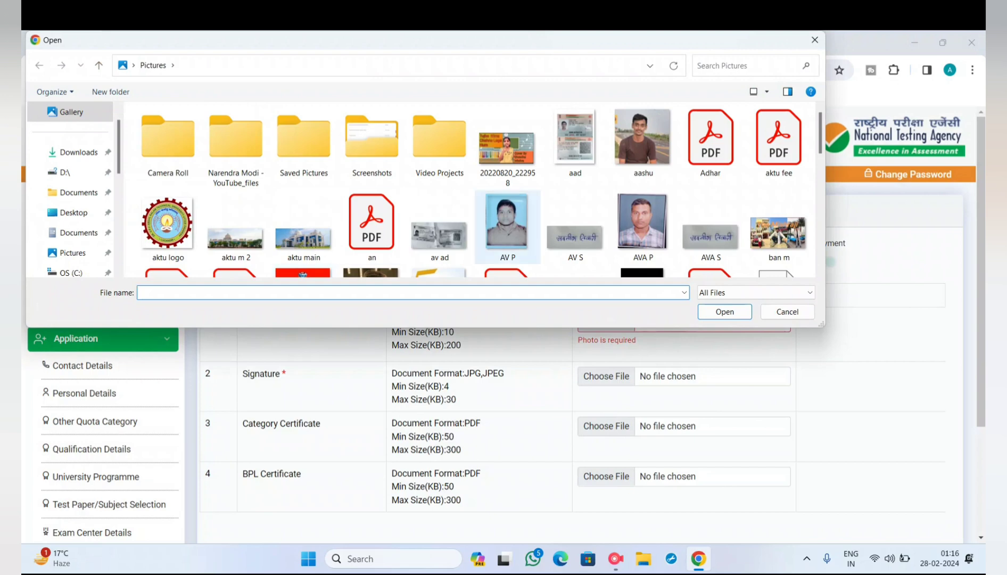
scroll(303, 133, down, 10)
click(235, 127)
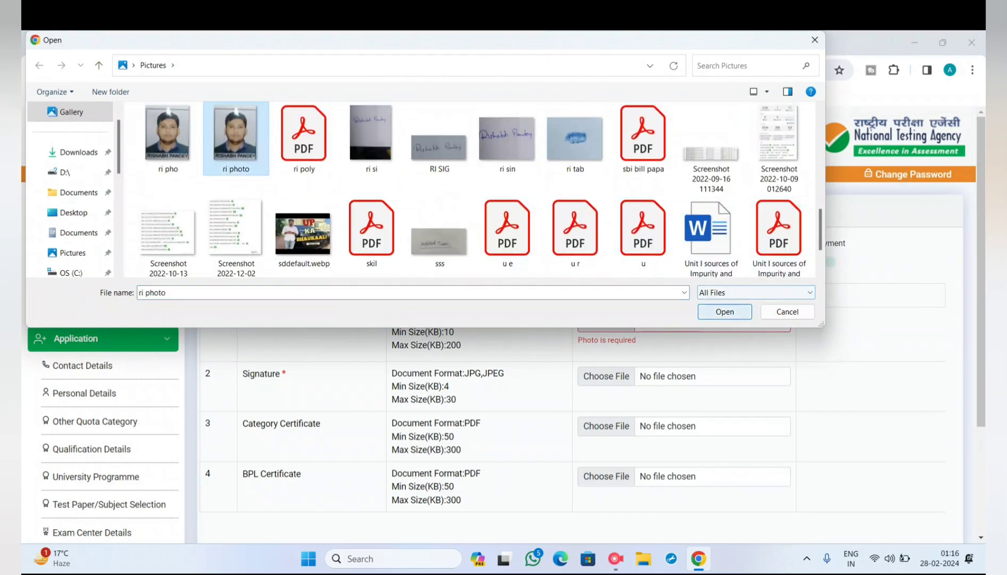
click(724, 311)
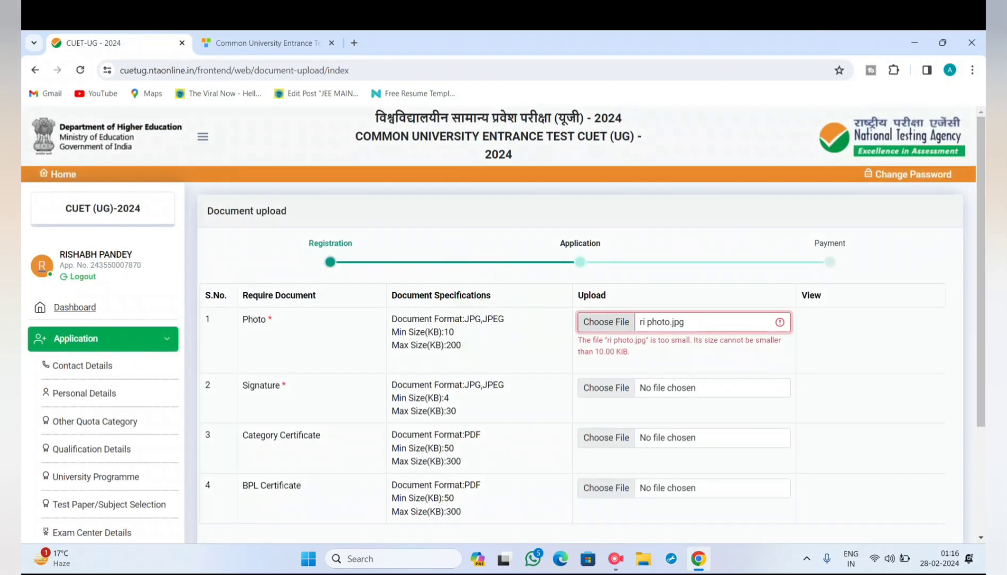
click(606, 387)
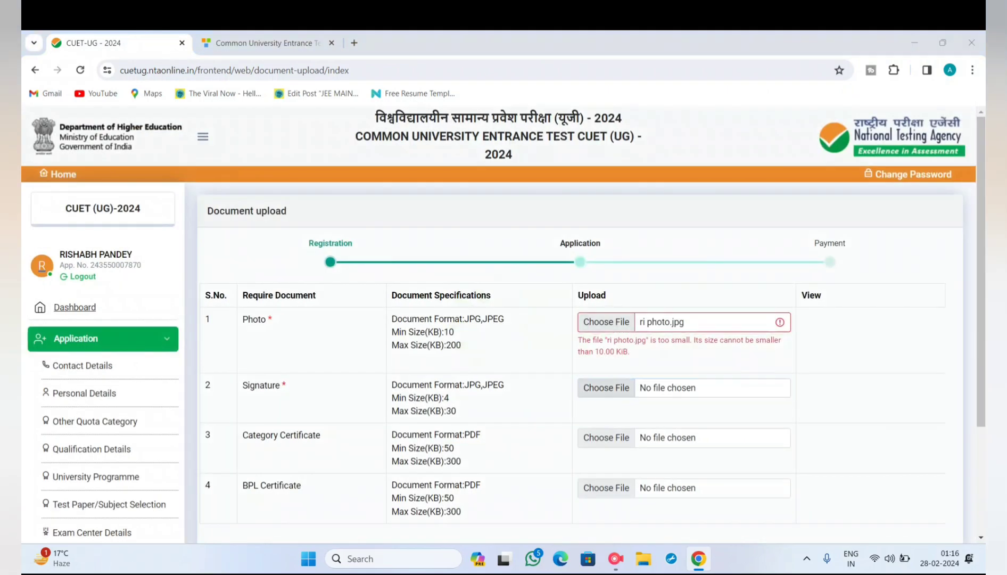
Upload RI SIG as the signature image and acknowledge the success message.
scroll(479, 224, down, 10)
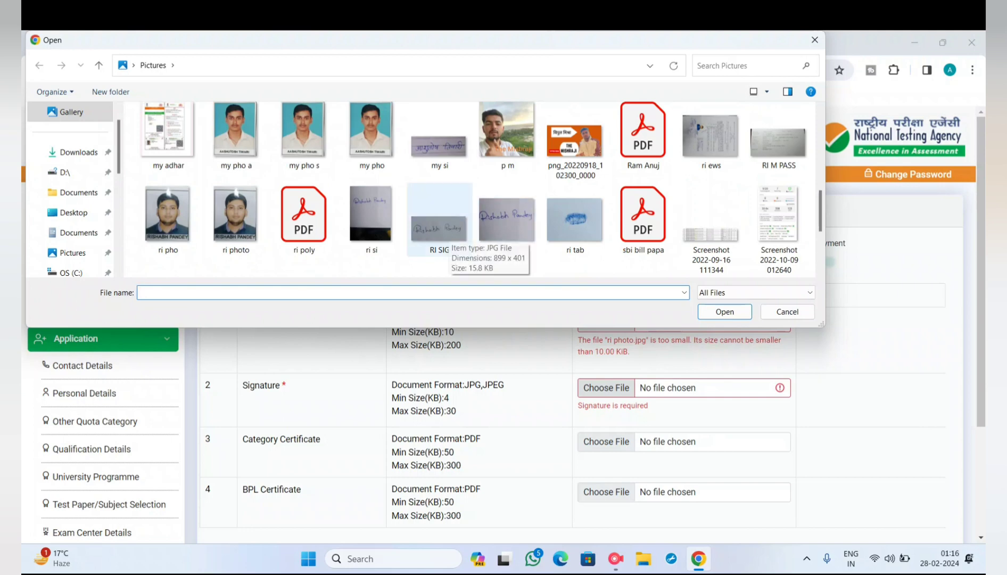
click(447, 232)
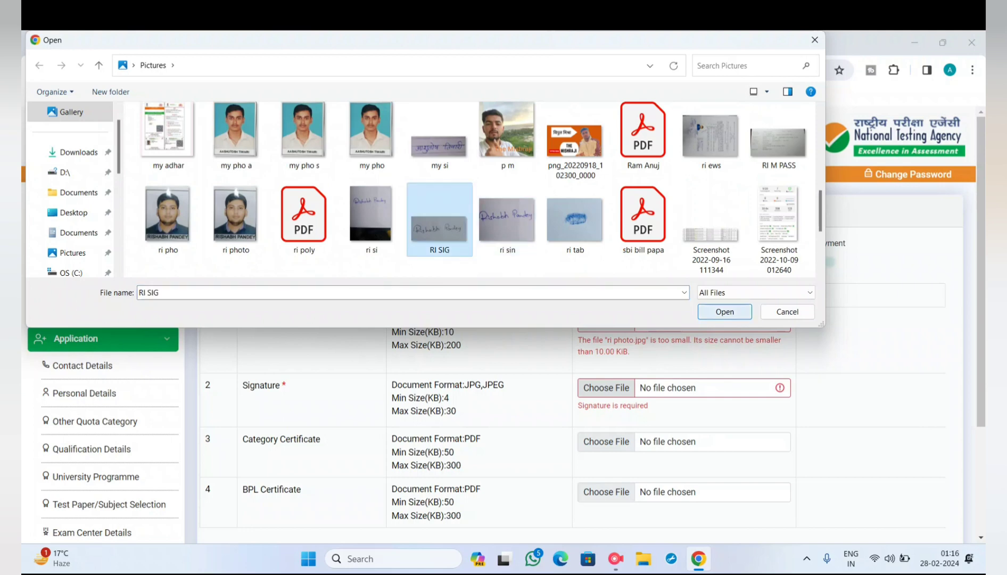
click(724, 311)
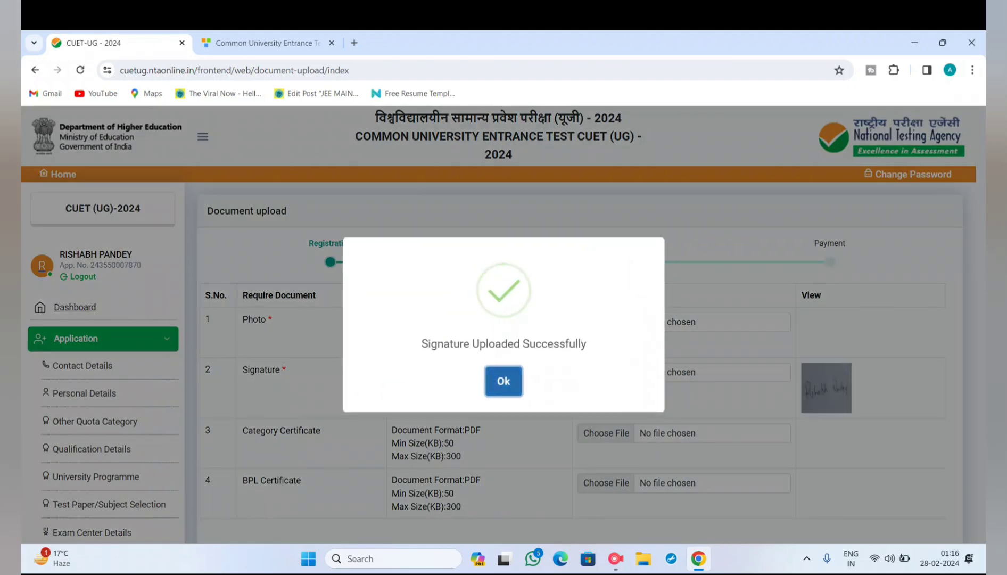
click(503, 381)
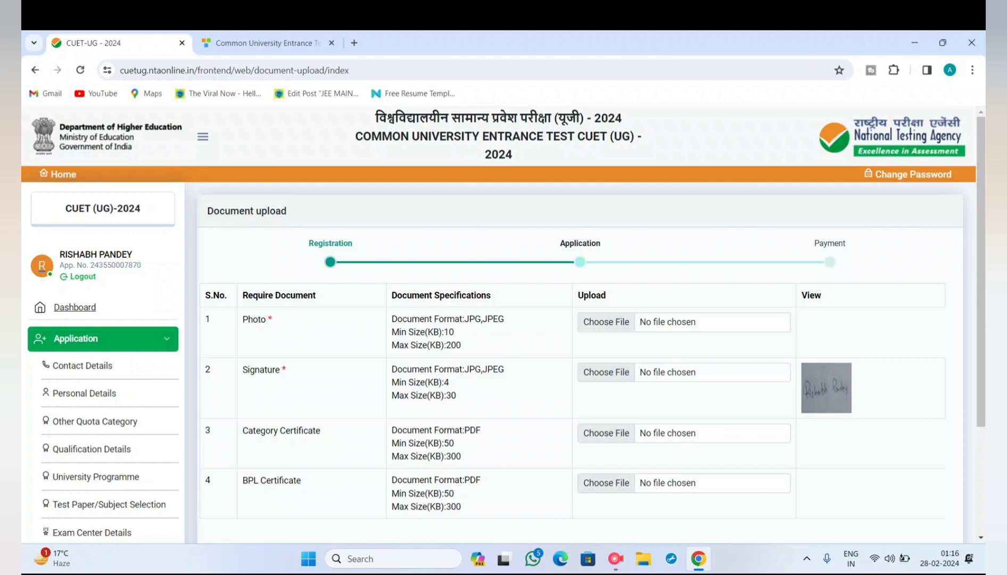
click(616, 558)
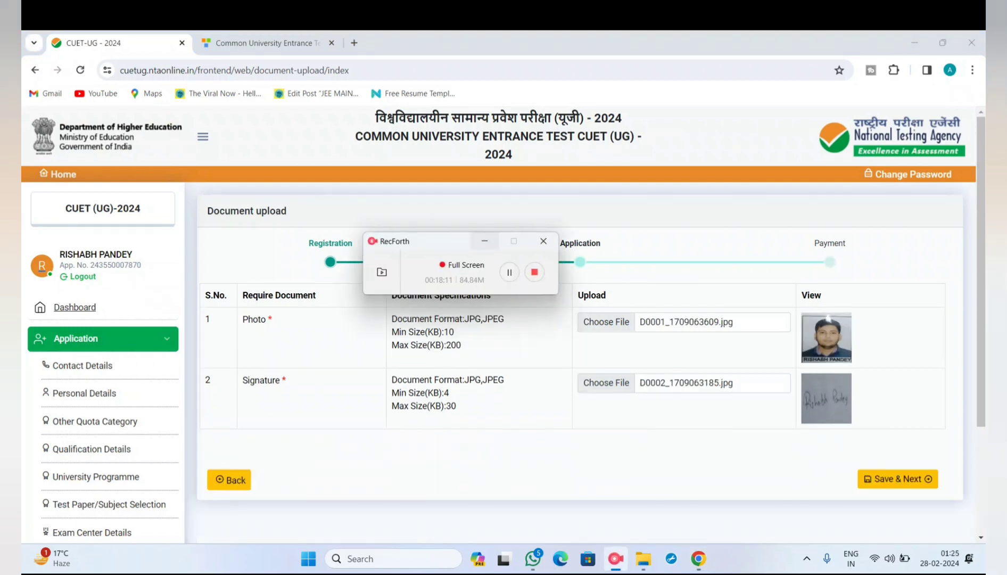
click(485, 241)
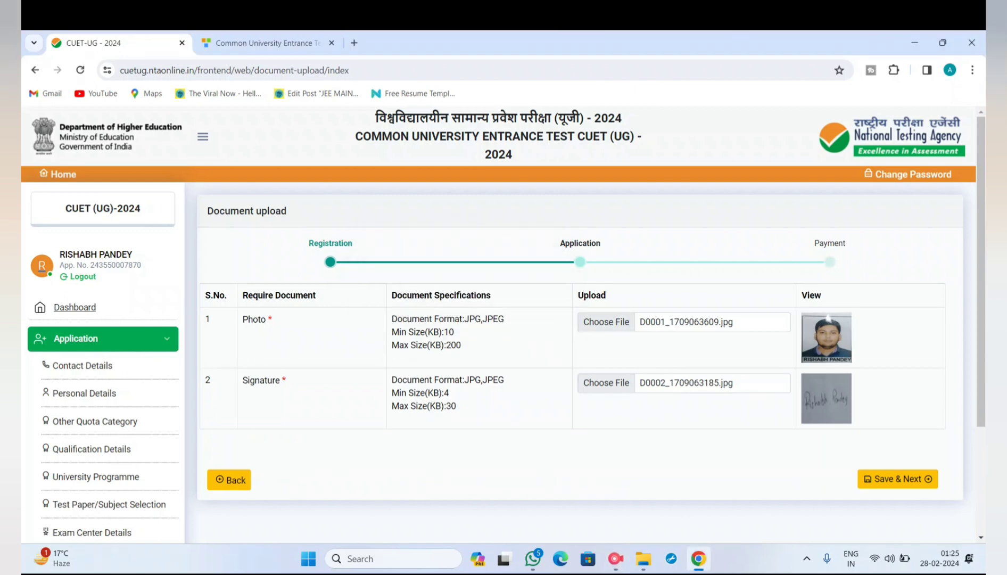
Save the uploaded photo and signature documents and dismiss the confirmation.
scroll(503, 319, down, 1)
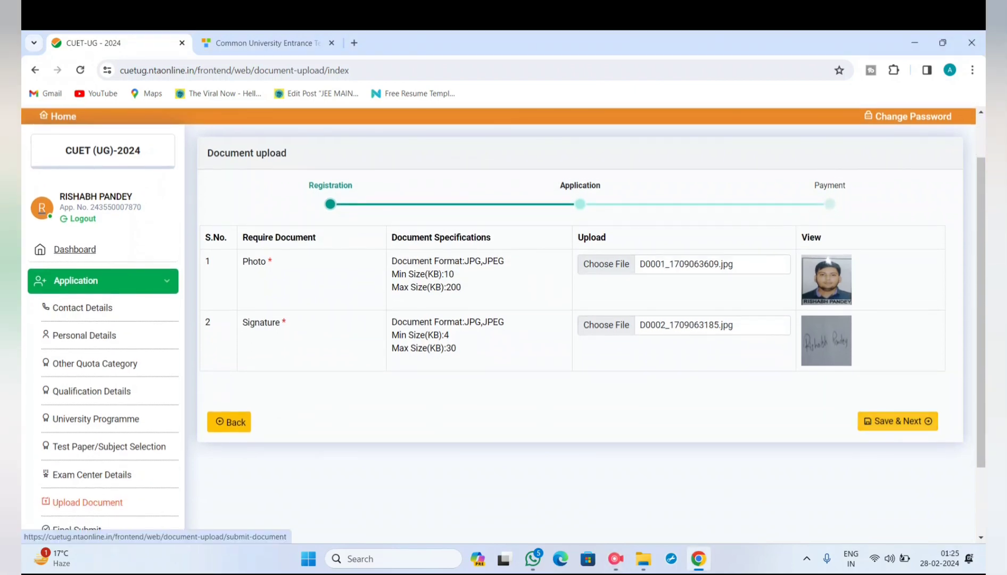
click(897, 420)
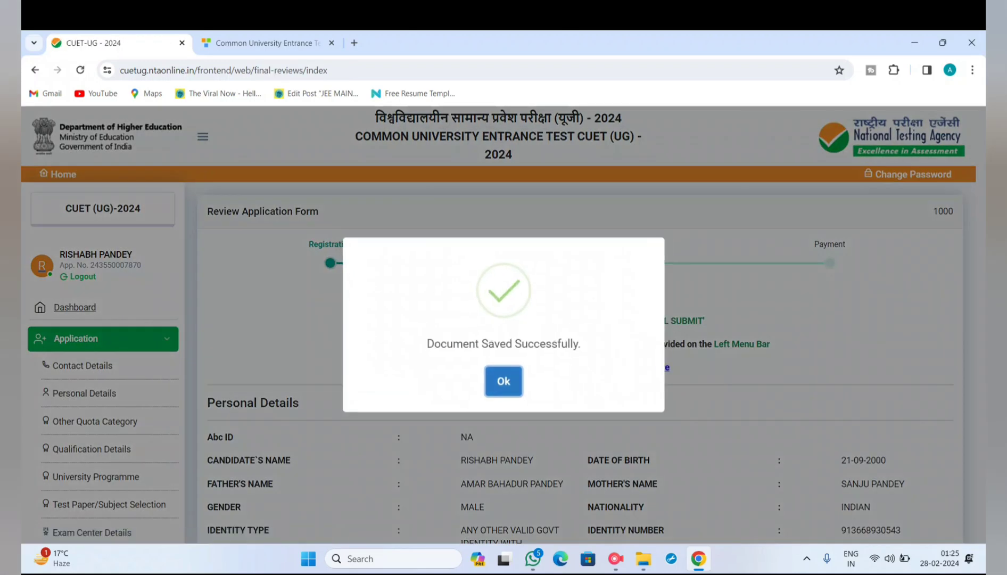
click(503, 381)
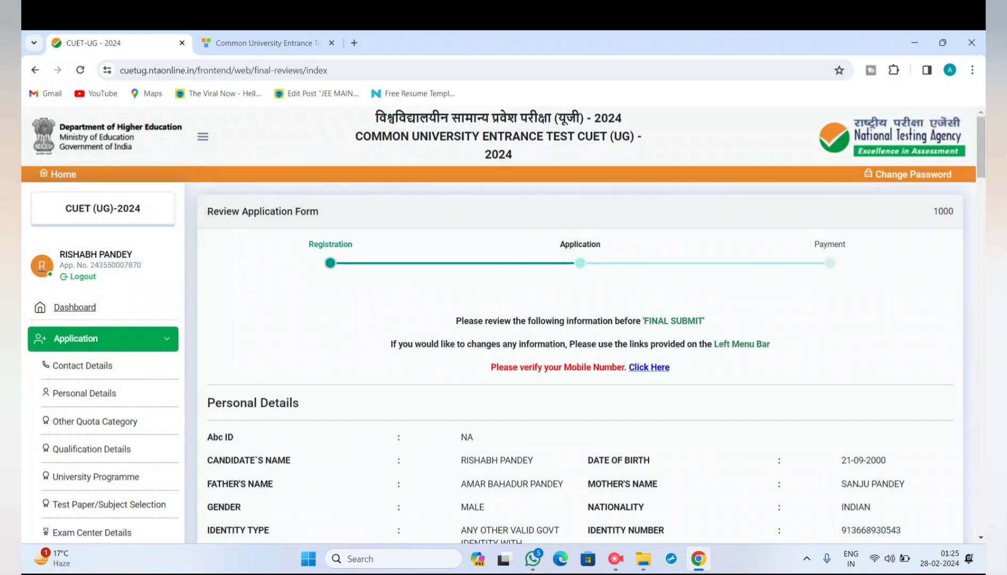
Scroll through the Review Application Form to check every section.
scroll(769, 365, down, 4)
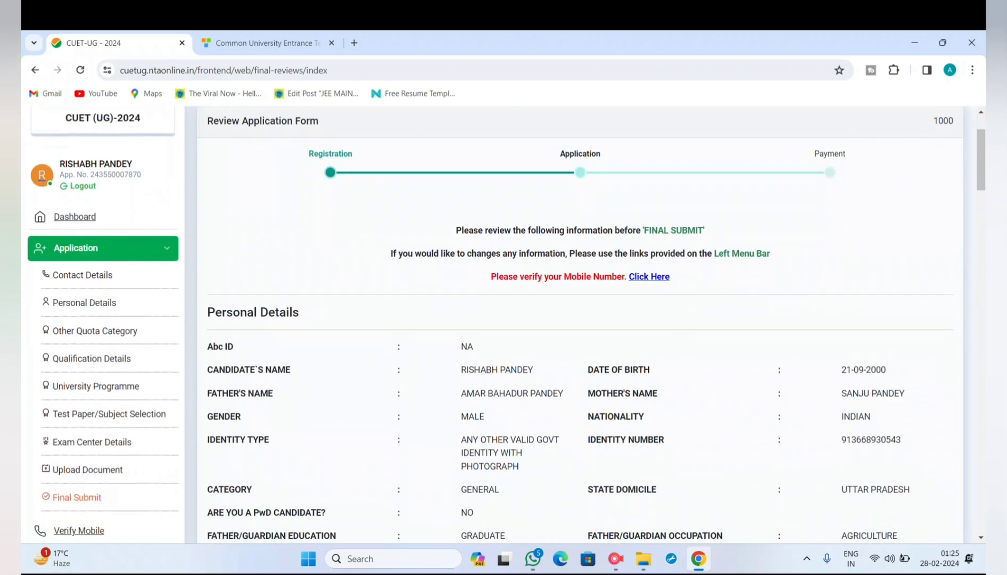
scroll(580, 325, down, 10)
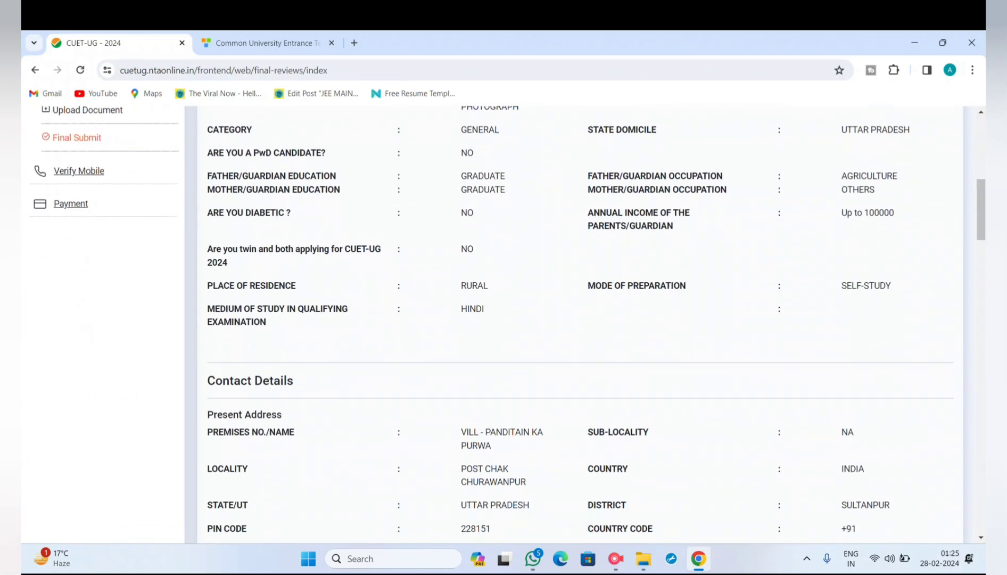
scroll(580, 324, down, 2)
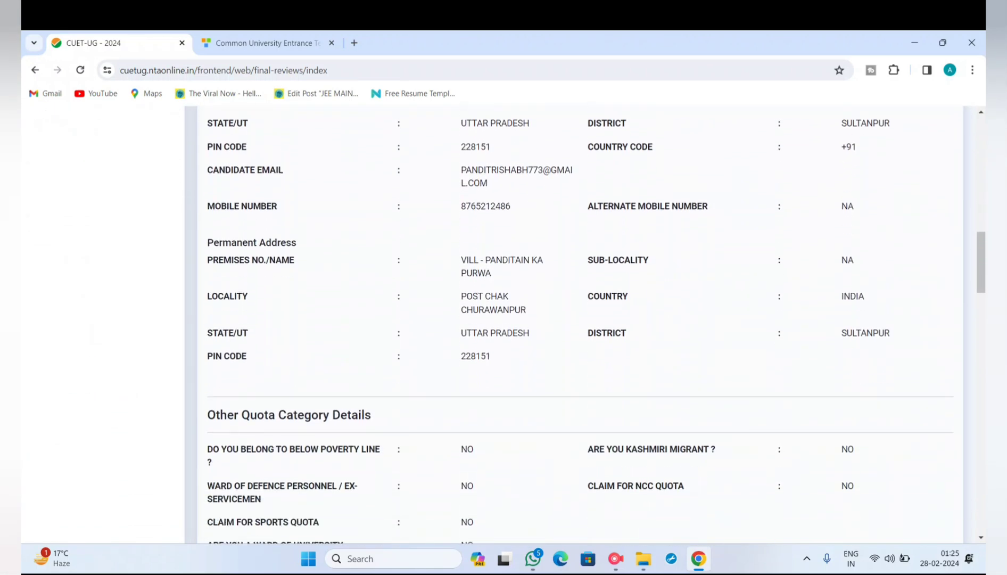
scroll(580, 324, down, 20)
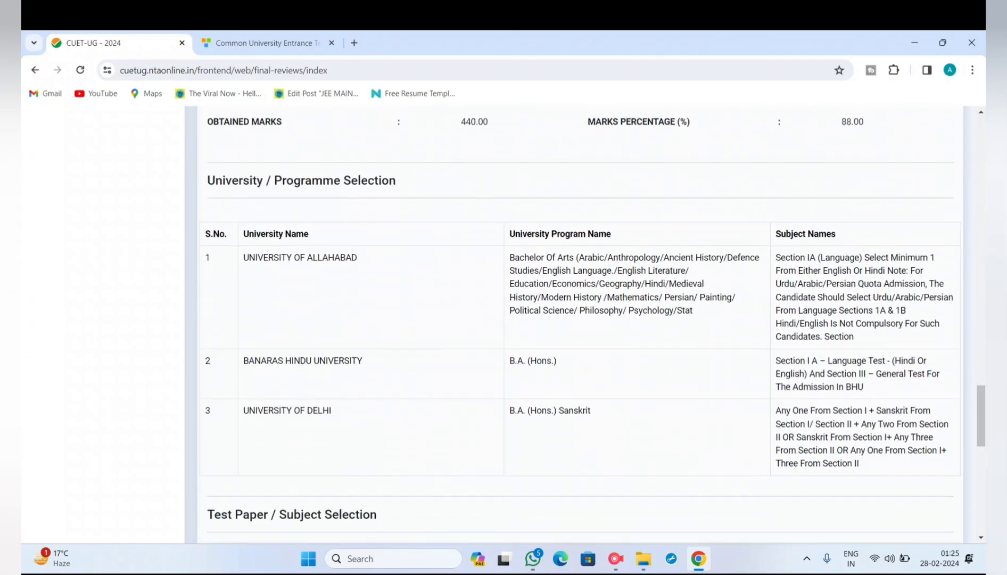
scroll(580, 324, down, 12)
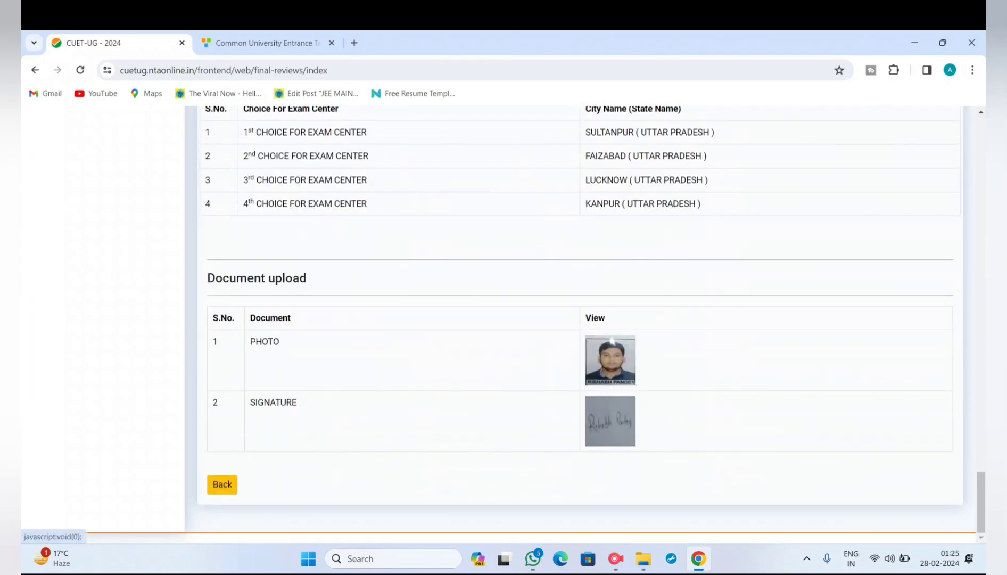
scroll(794, 437, up, 20)
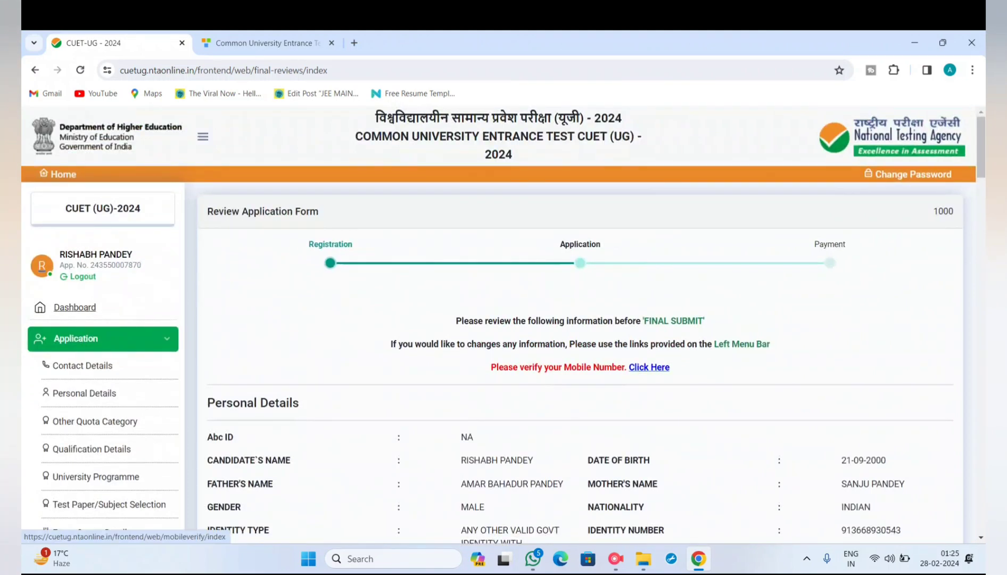
Enter the captcha and send a one-time password to the registered mobile number.
click(649, 367)
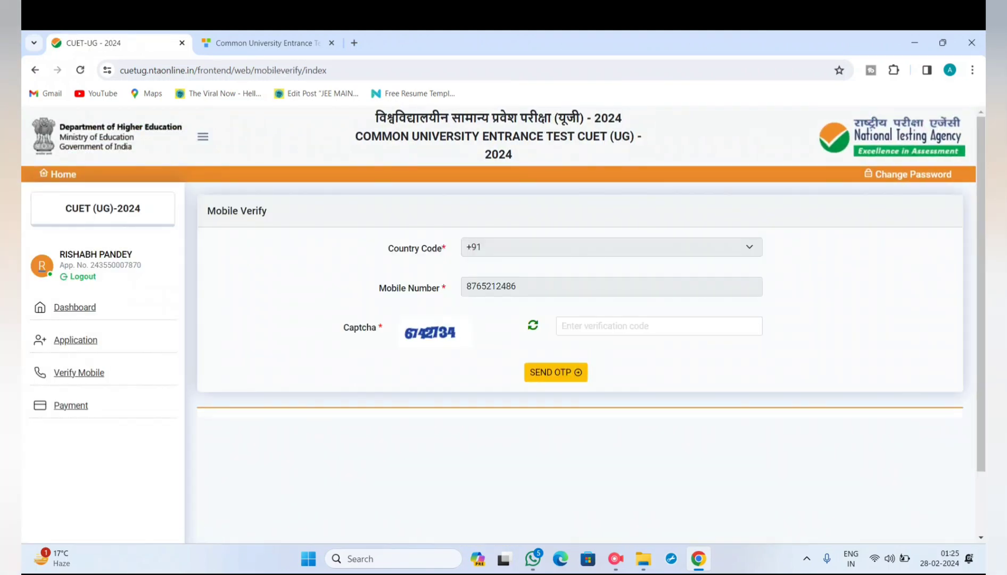
click(658, 325)
text(6742734)
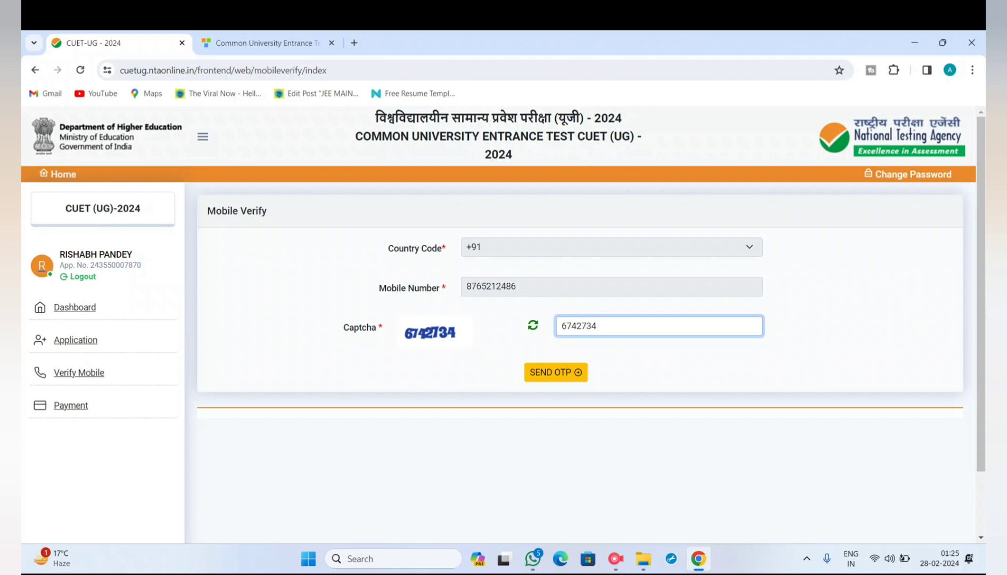
click(556, 372)
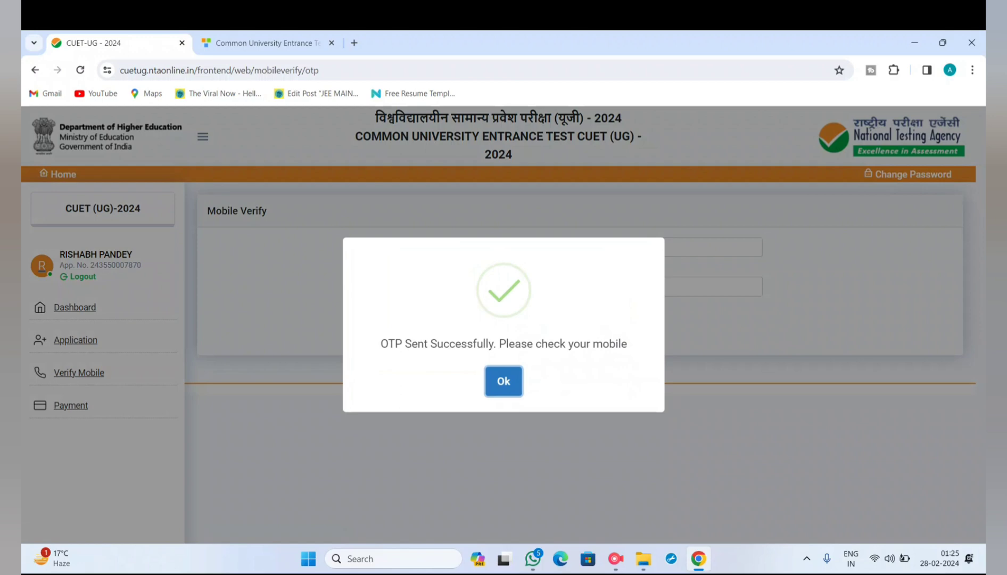
click(503, 381)
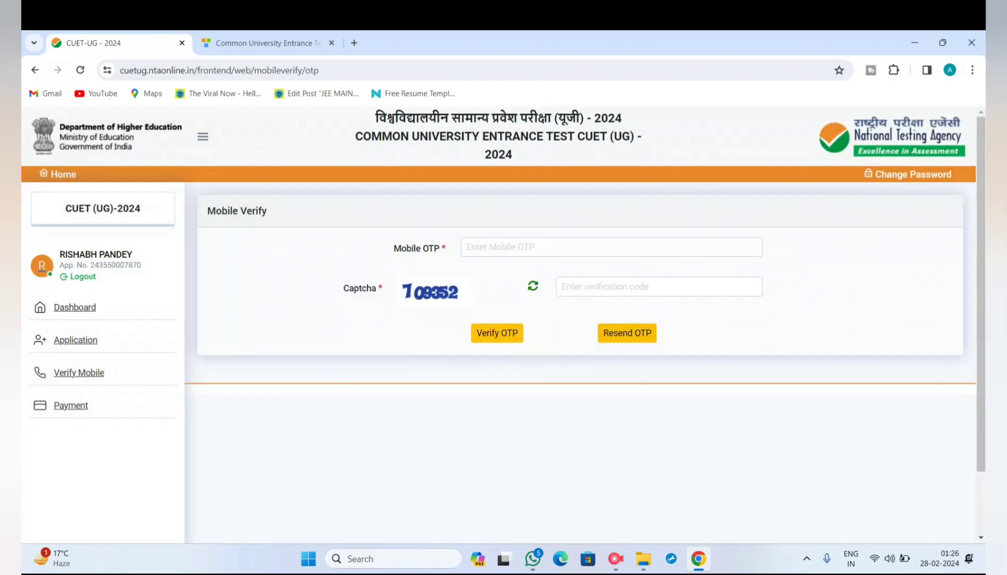
Enter the new captcha and the received OTP to verify the mobile number.
click(611, 247)
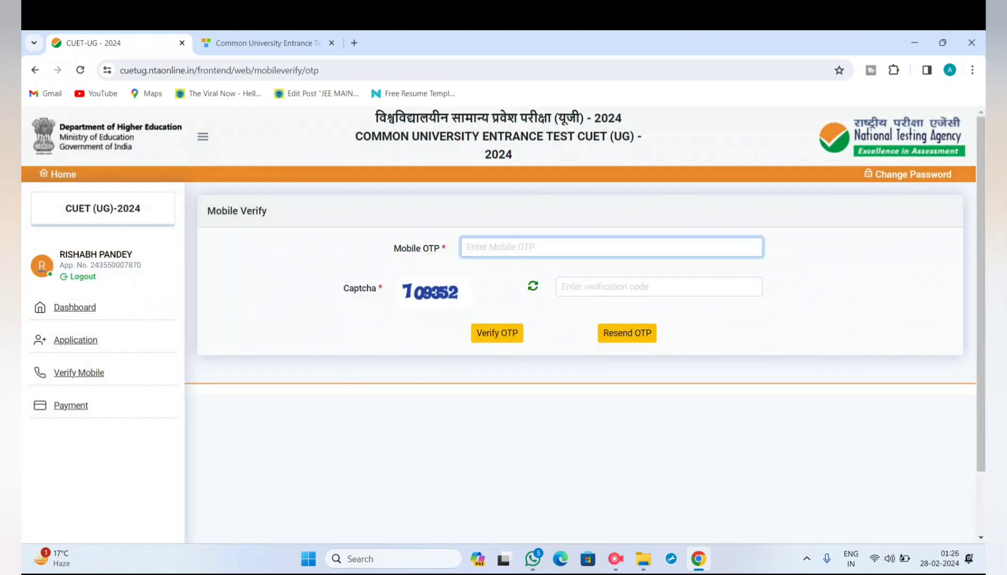
click(659, 286)
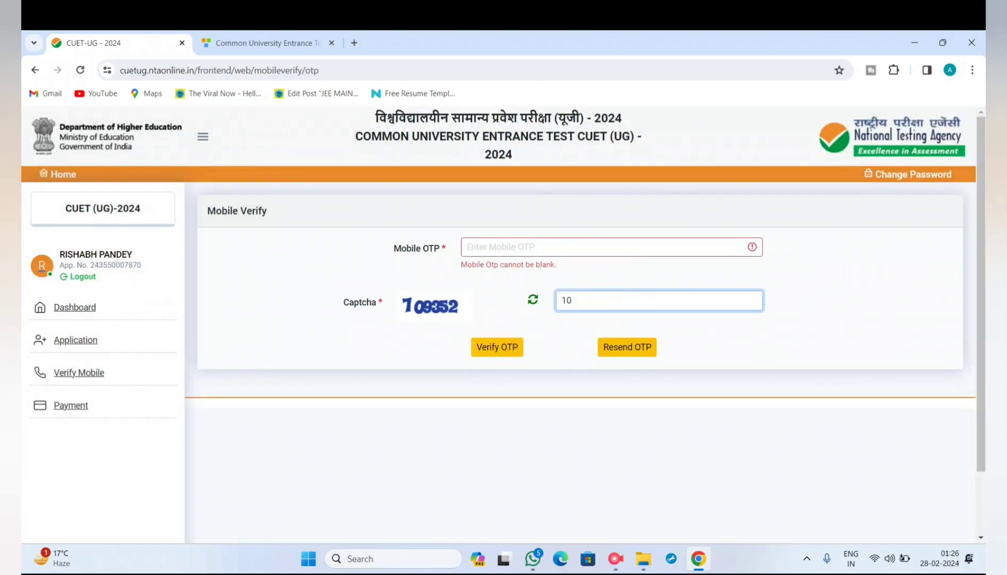
click(497, 347)
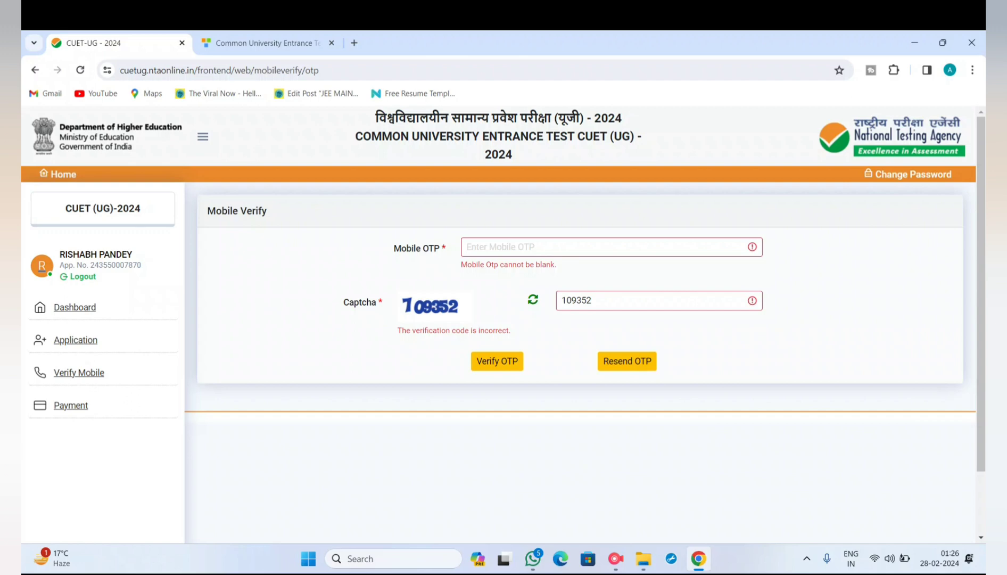
click(566, 300)
key(BackSpace)
text(7)
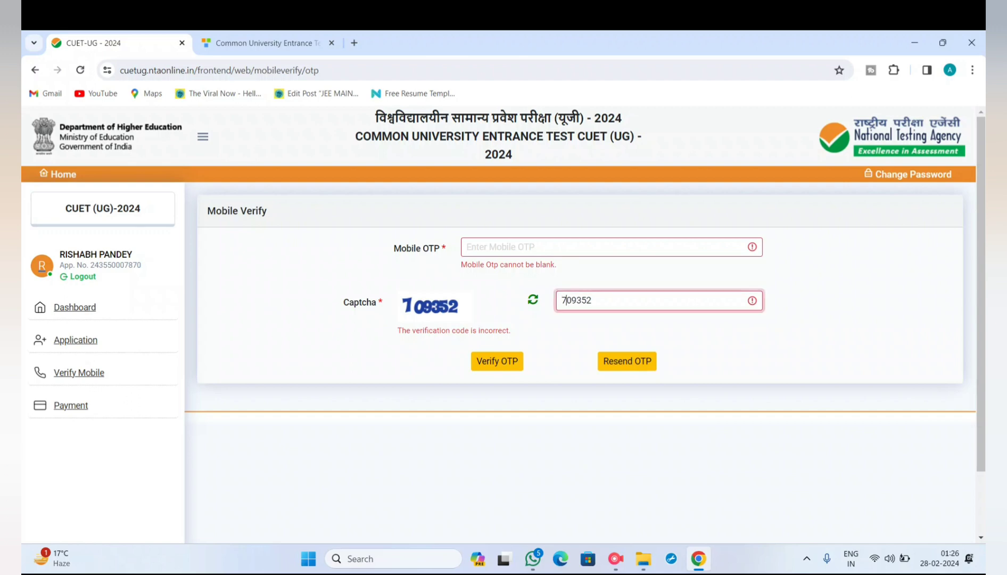
click(580, 246)
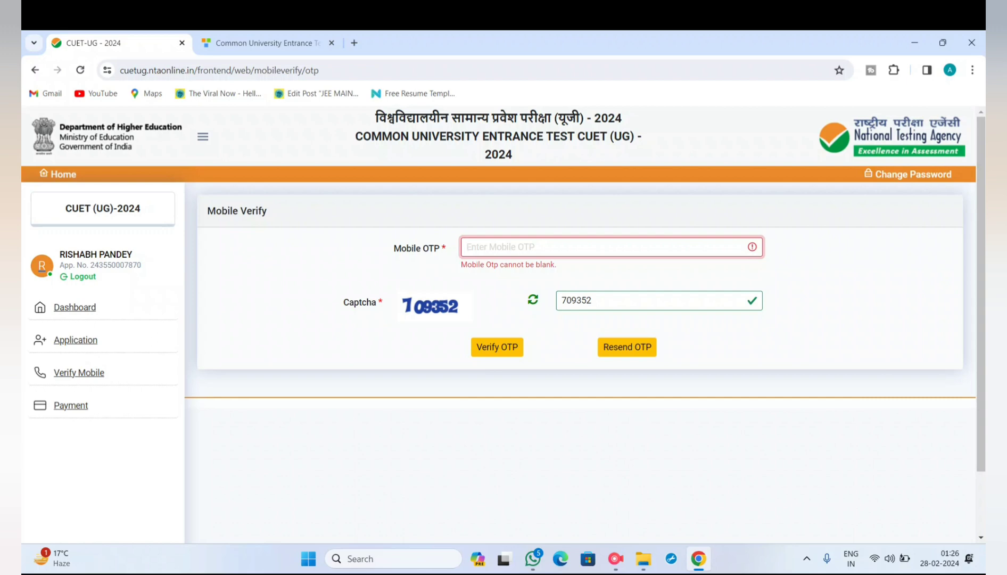
click(497, 347)
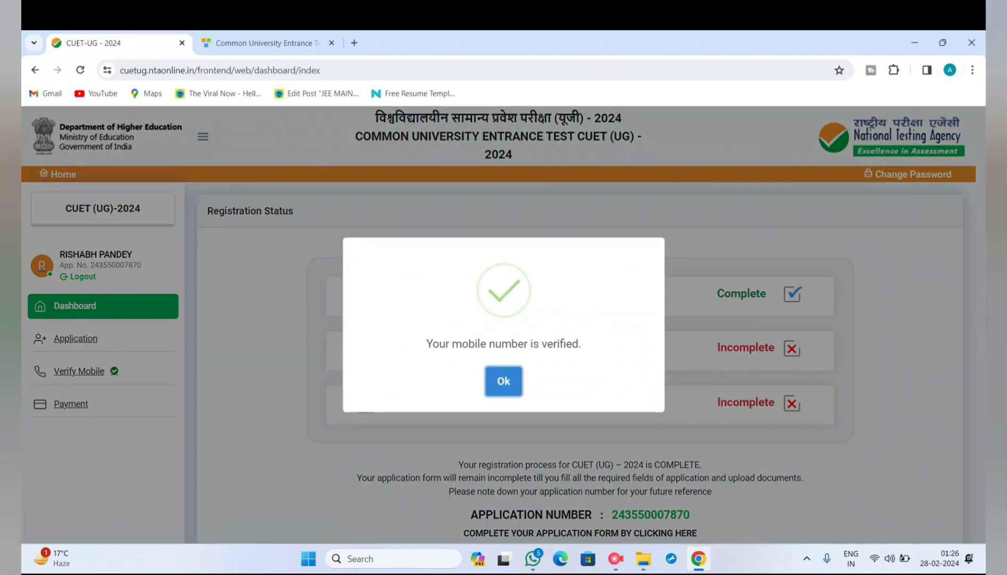
Go from the Application status to completing the form and open the final submission checklist.
click(503, 381)
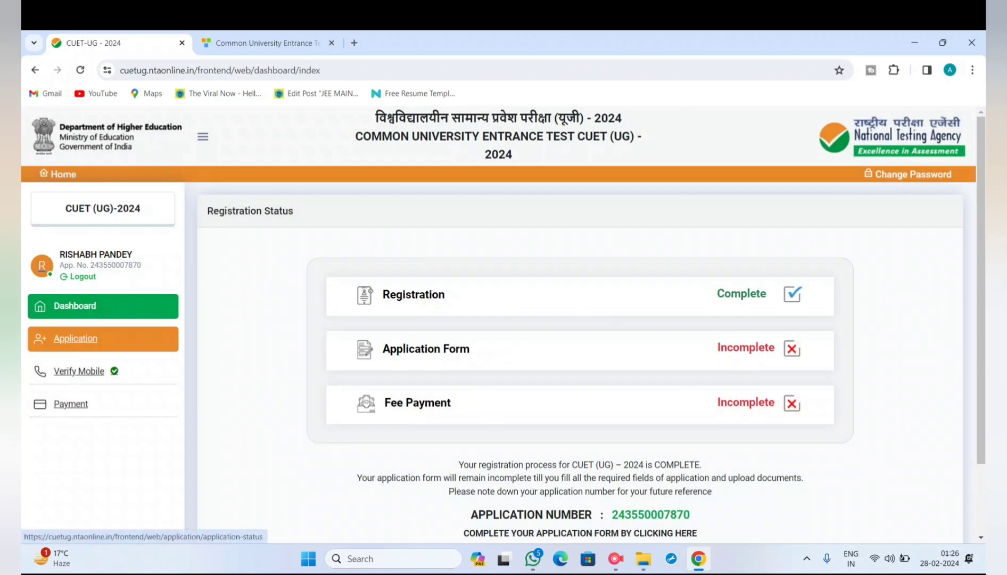
click(76, 338)
scroll(580, 319, down, 5)
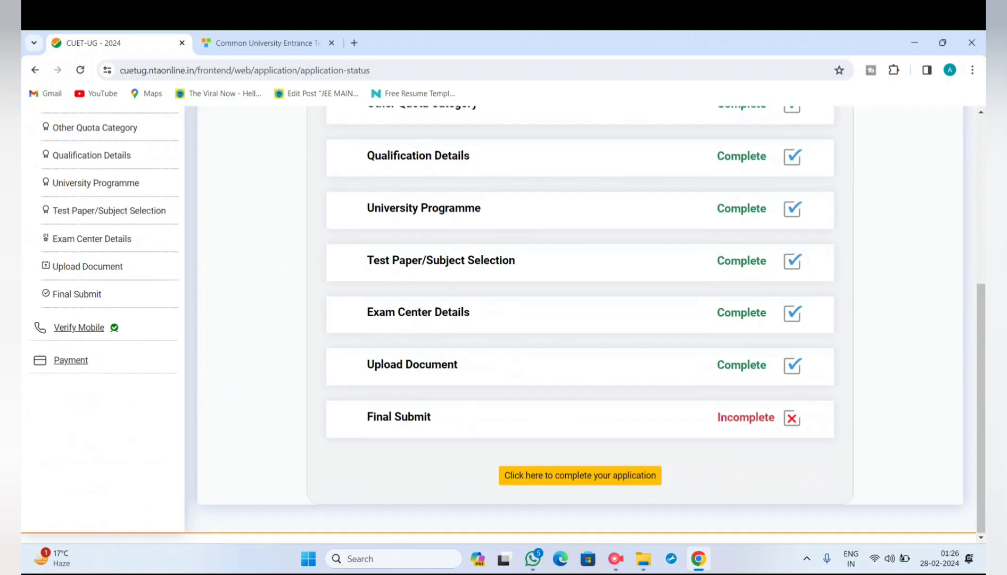
click(580, 475)
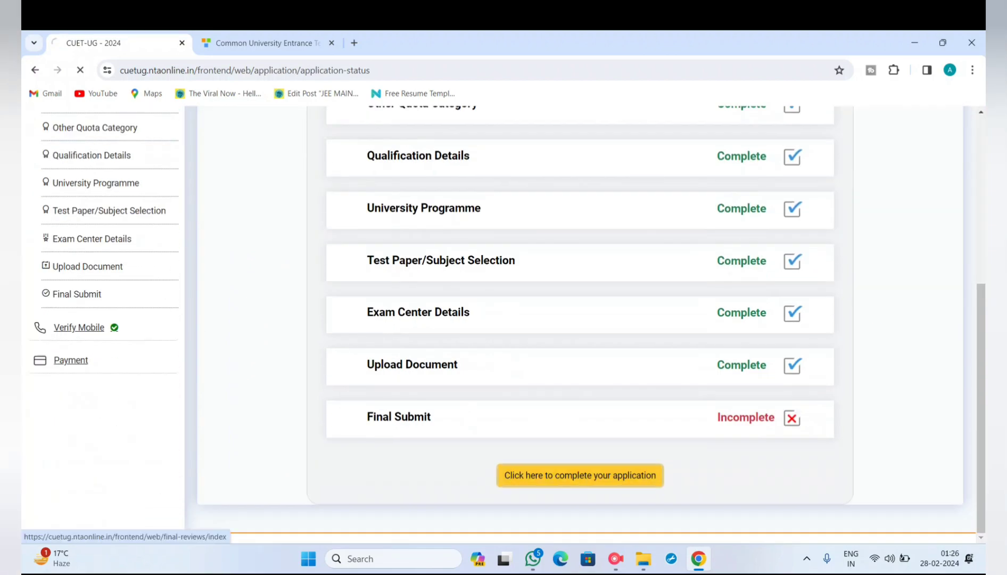
scroll(580, 324, down, 20)
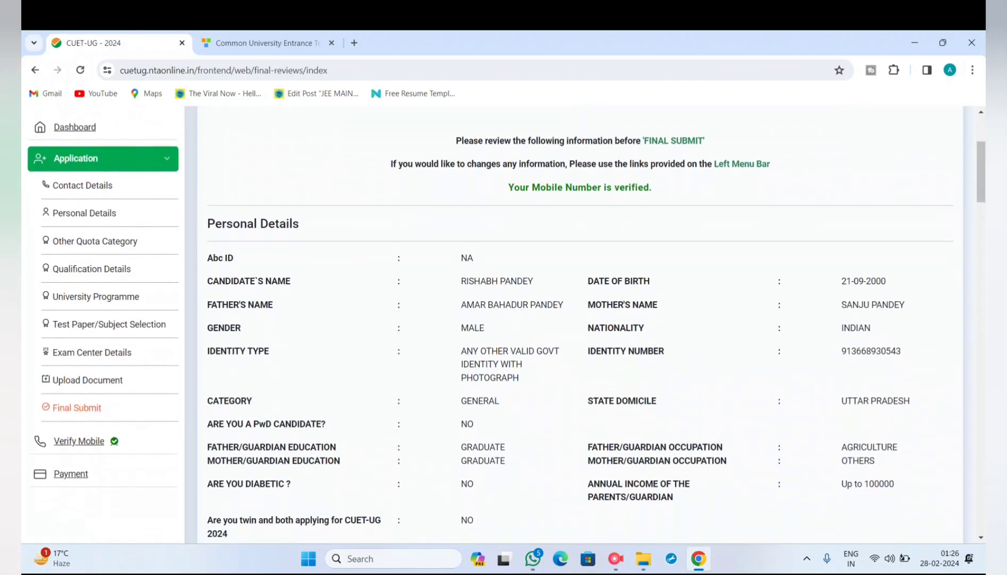
scroll(580, 319, down, 20)
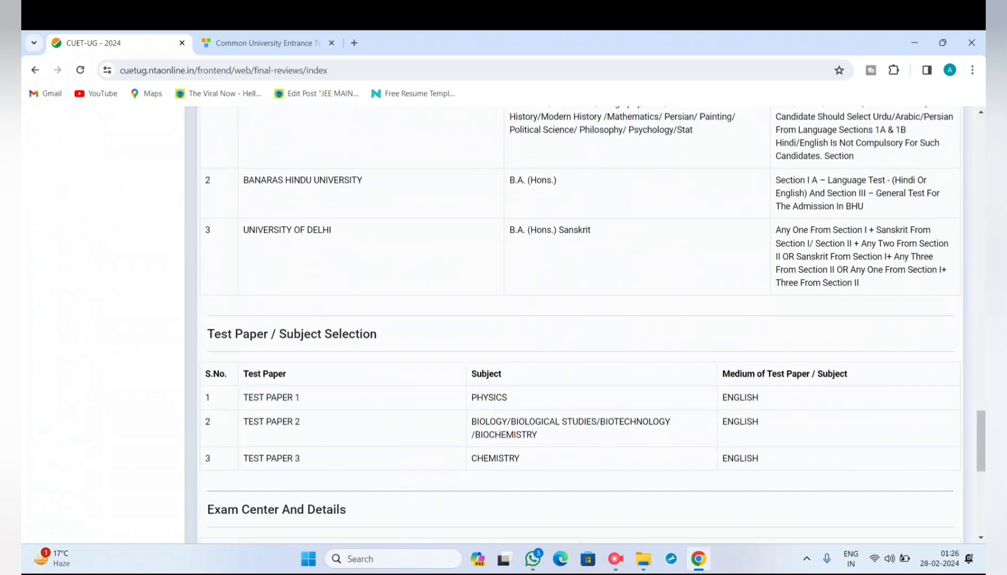
click(595, 484)
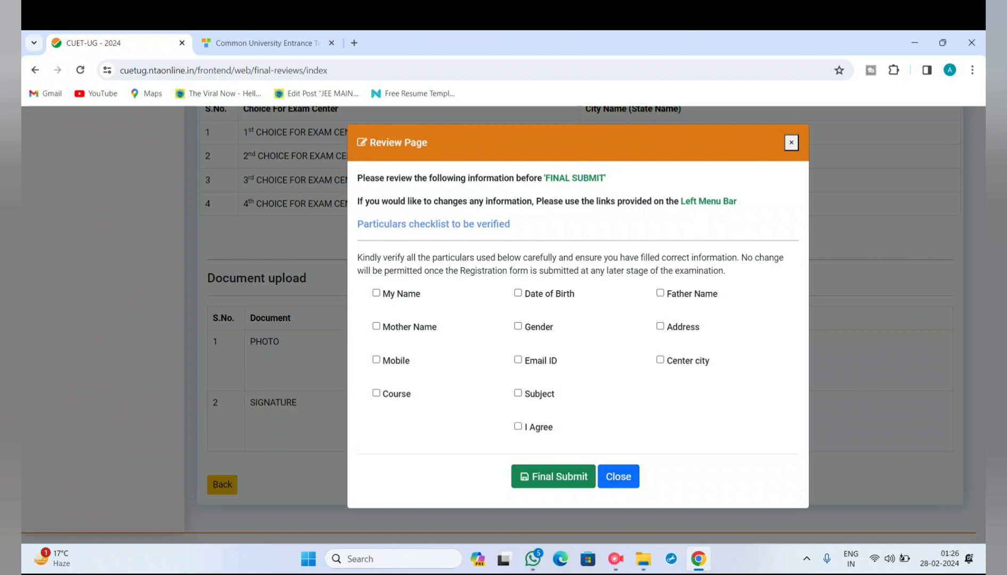
Tick name, mother's name, mobile, course, subject, email ID and the declaration.
click(376, 292)
click(376, 359)
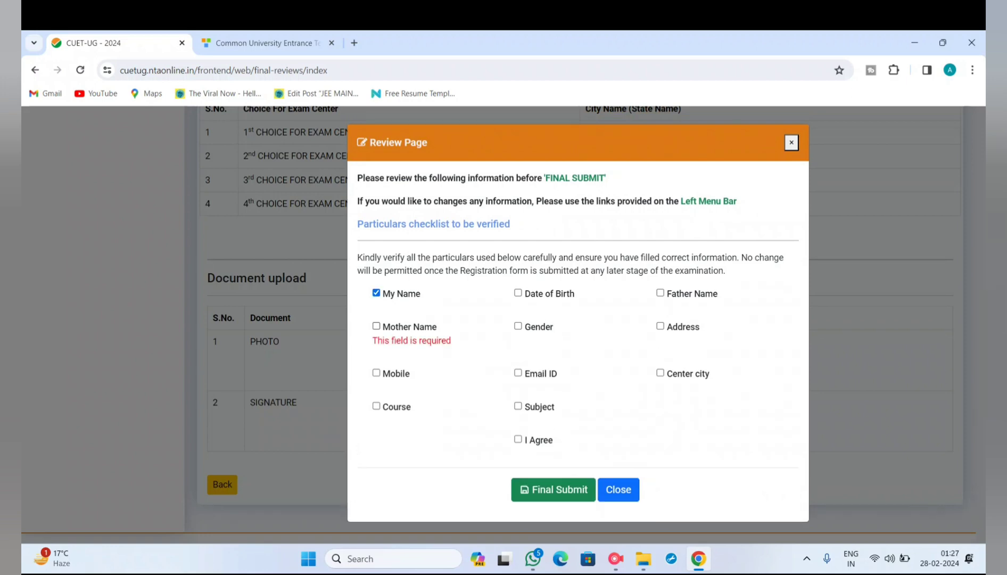
click(376, 325)
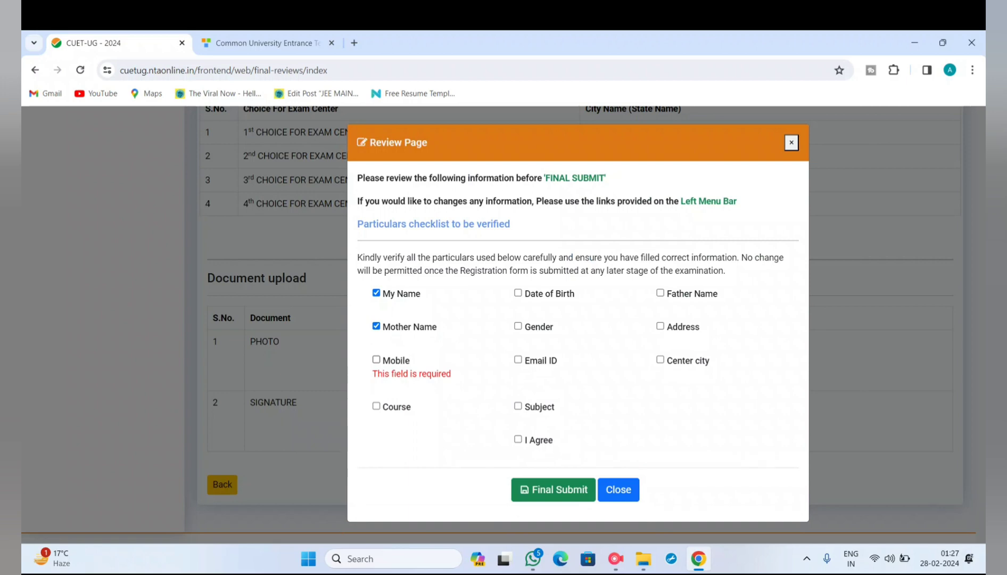
click(376, 360)
click(377, 393)
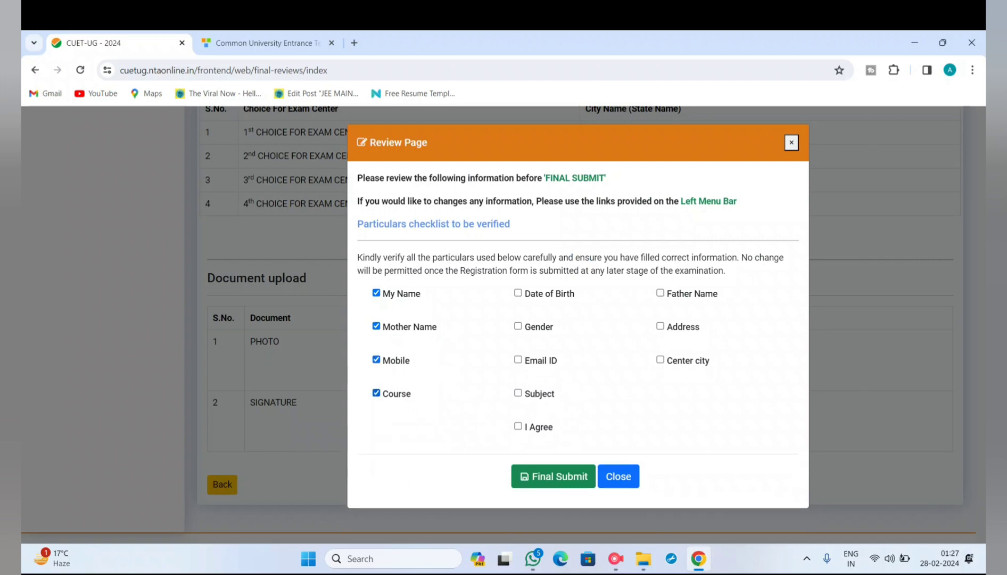
click(518, 426)
click(518, 393)
click(518, 359)
Tick gender, date of birth, father's name, address and centre city, then final-submit.
drag(519, 359, 519, 326)
click(518, 326)
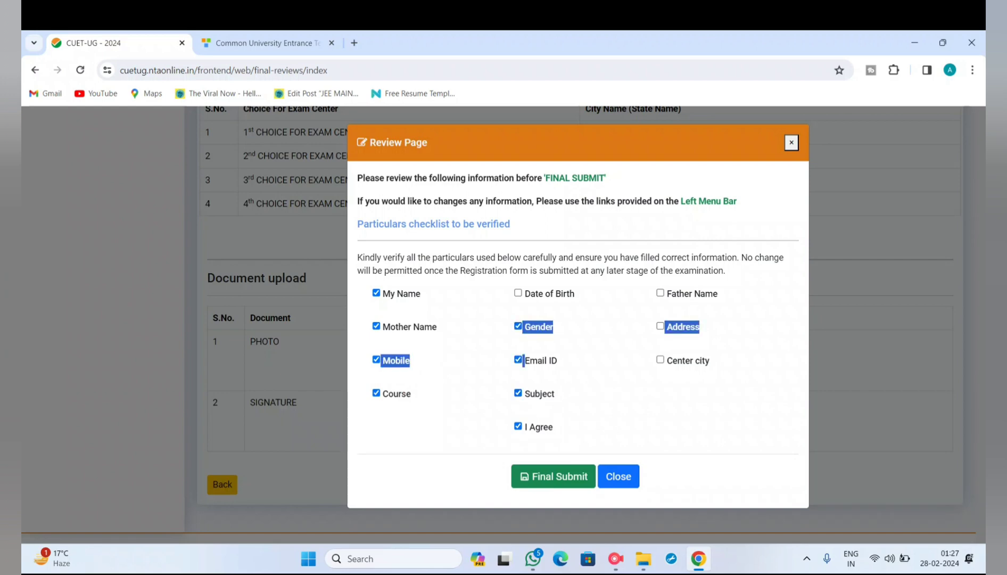
click(518, 293)
click(660, 292)
click(660, 326)
click(660, 360)
click(553, 475)
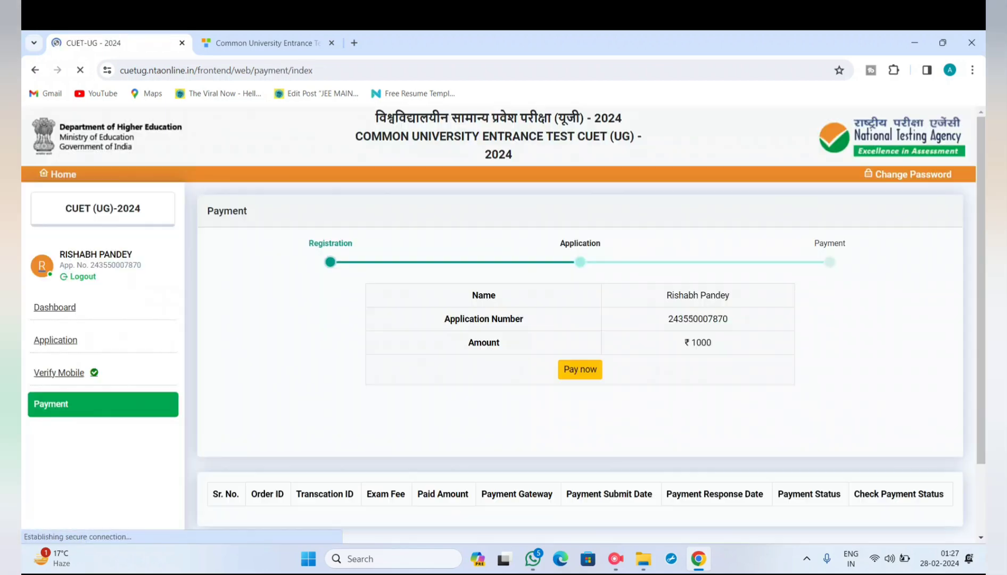
Dismiss the success message and pay the ₹1000 fee via ICICI gateway using BHIM UPI.
click(503, 377)
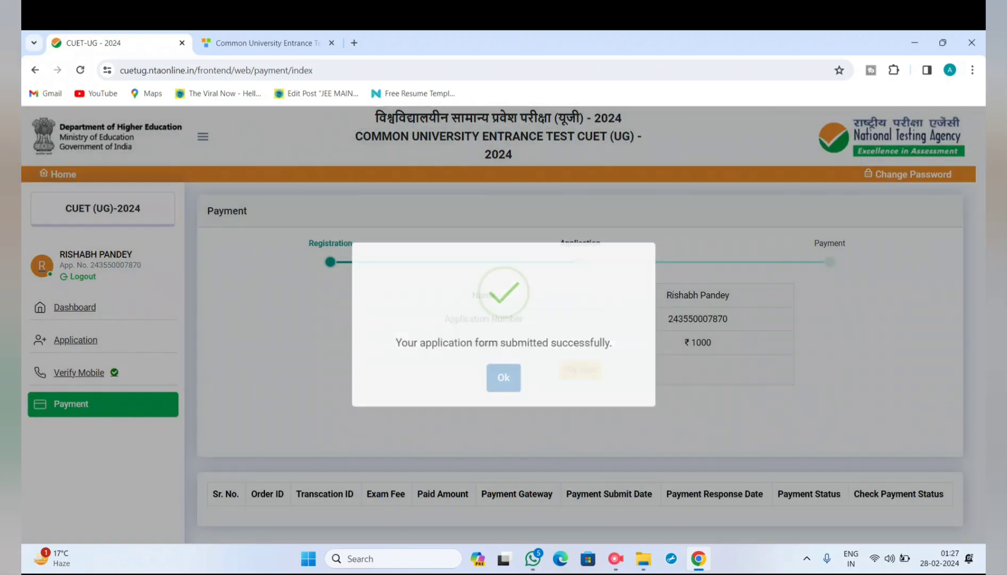
scroll(503, 324, down, 1)
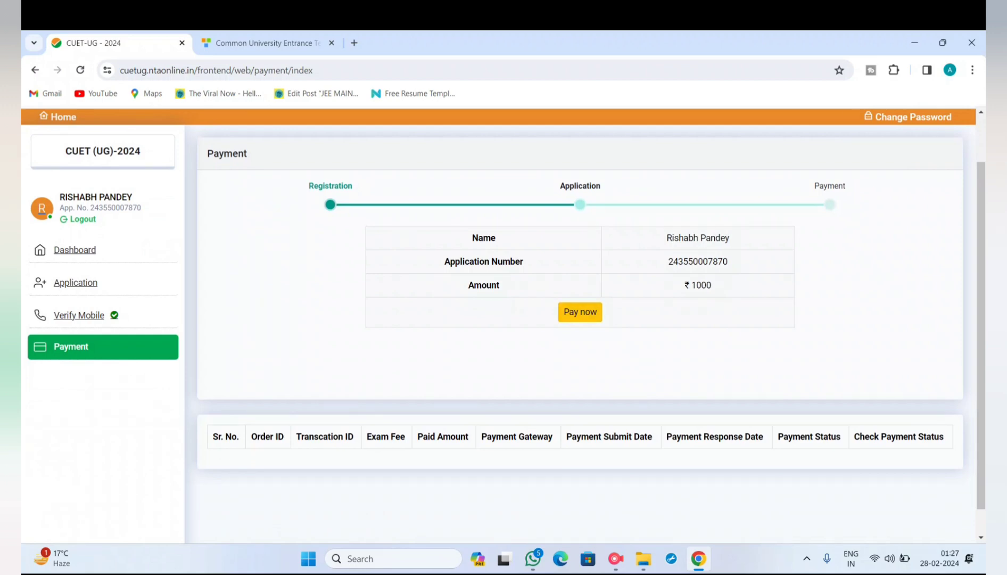
click(579, 311)
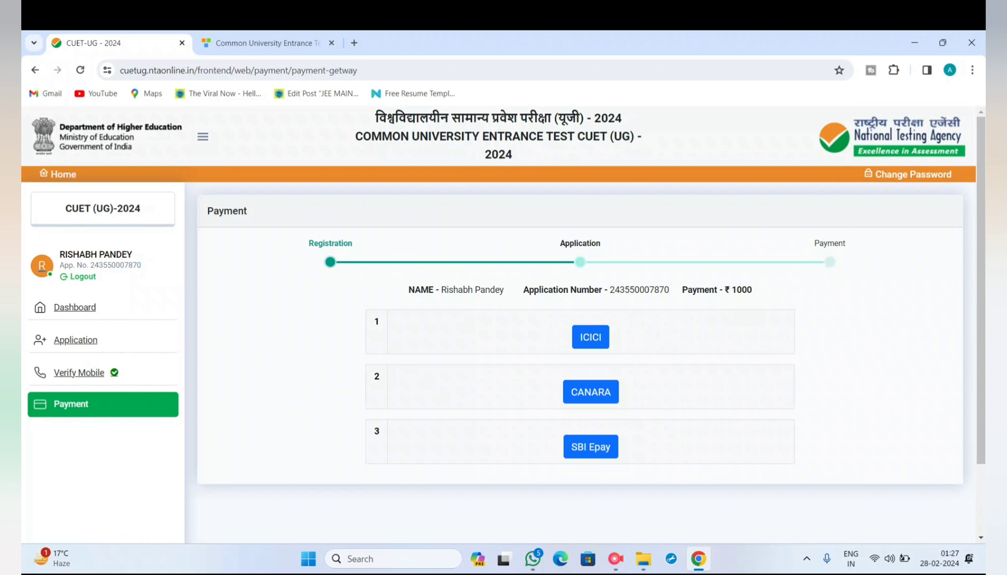
click(590, 336)
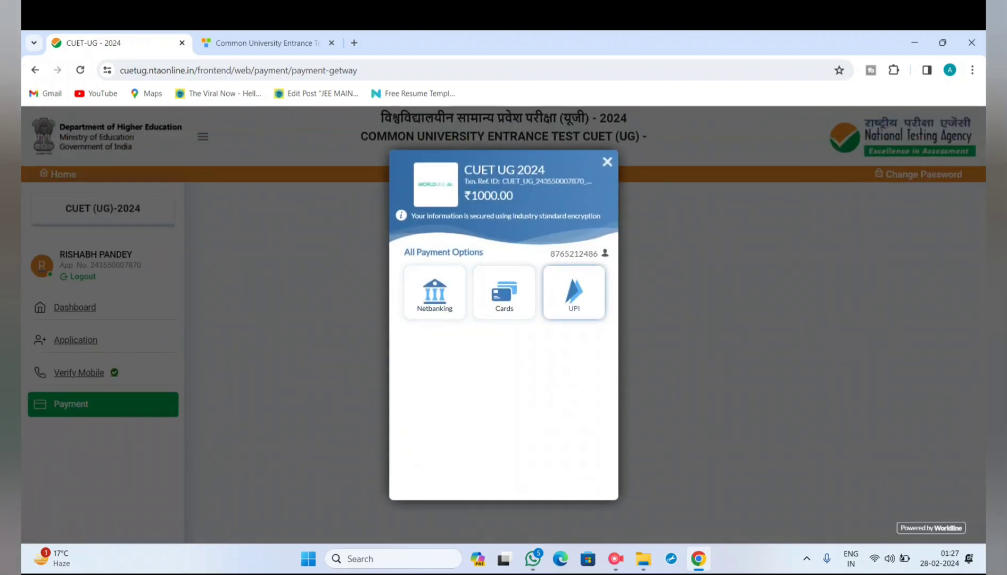
click(574, 293)
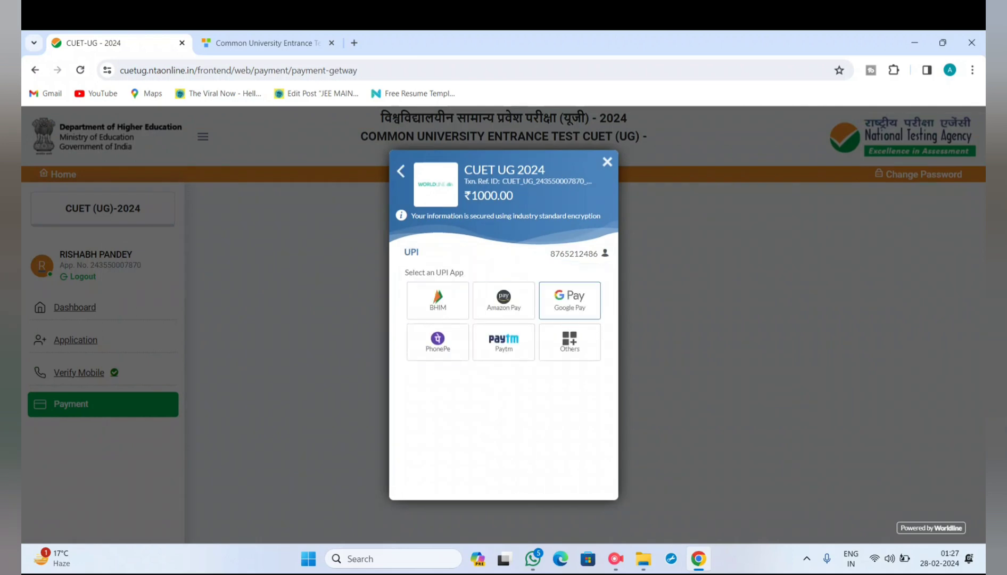
click(438, 301)
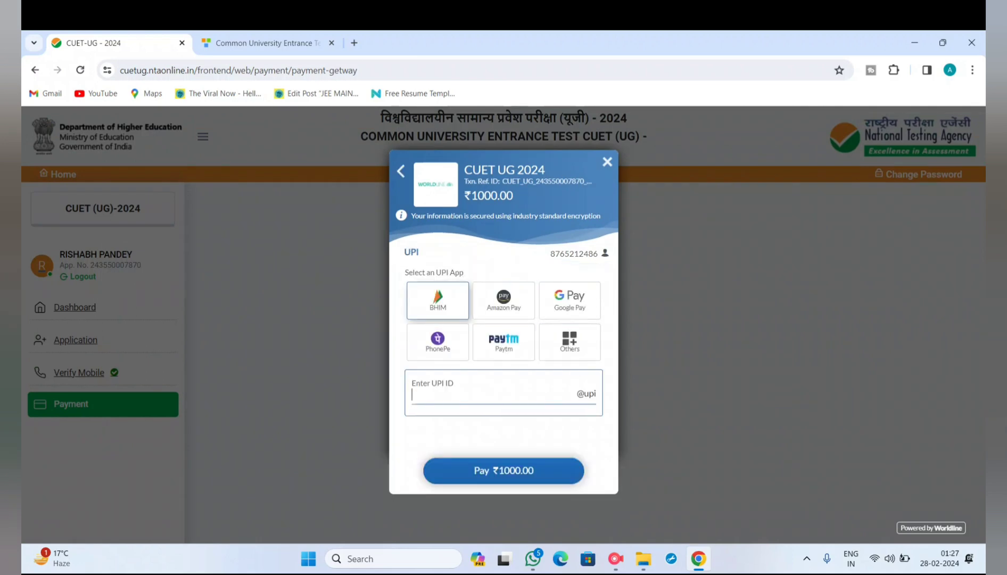